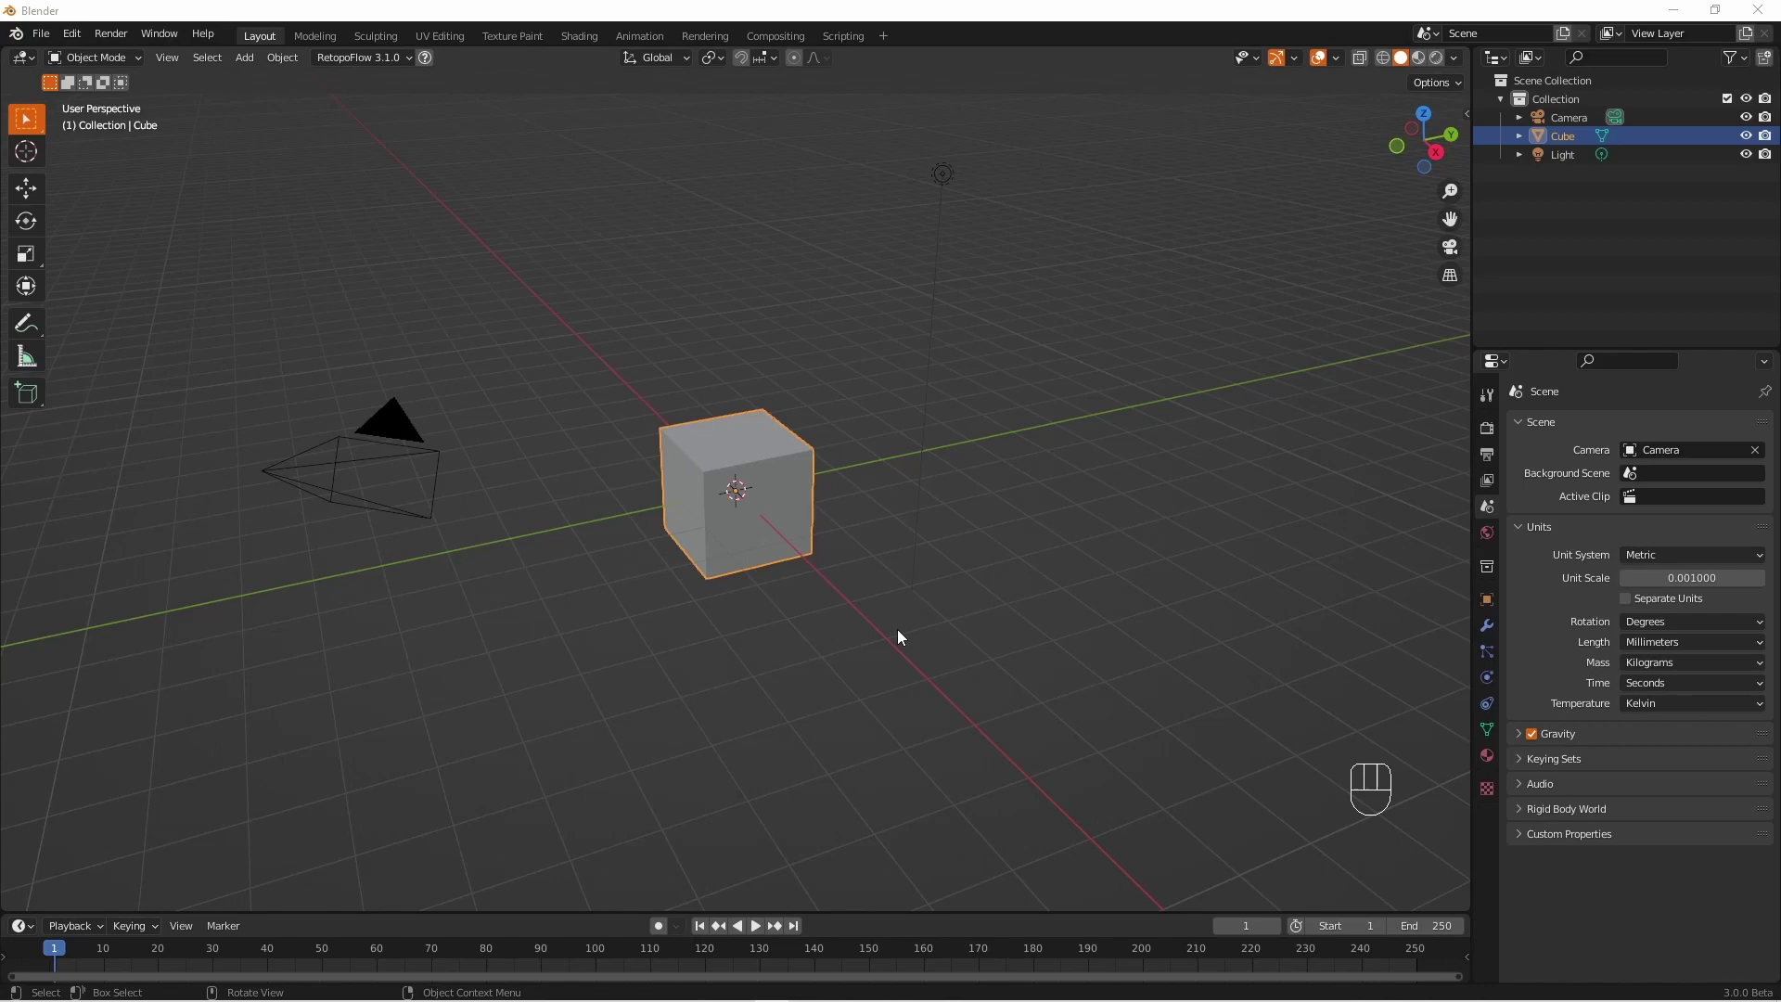
Select and delete the default cube, camera and light
{"action": "key", "text": "a"}
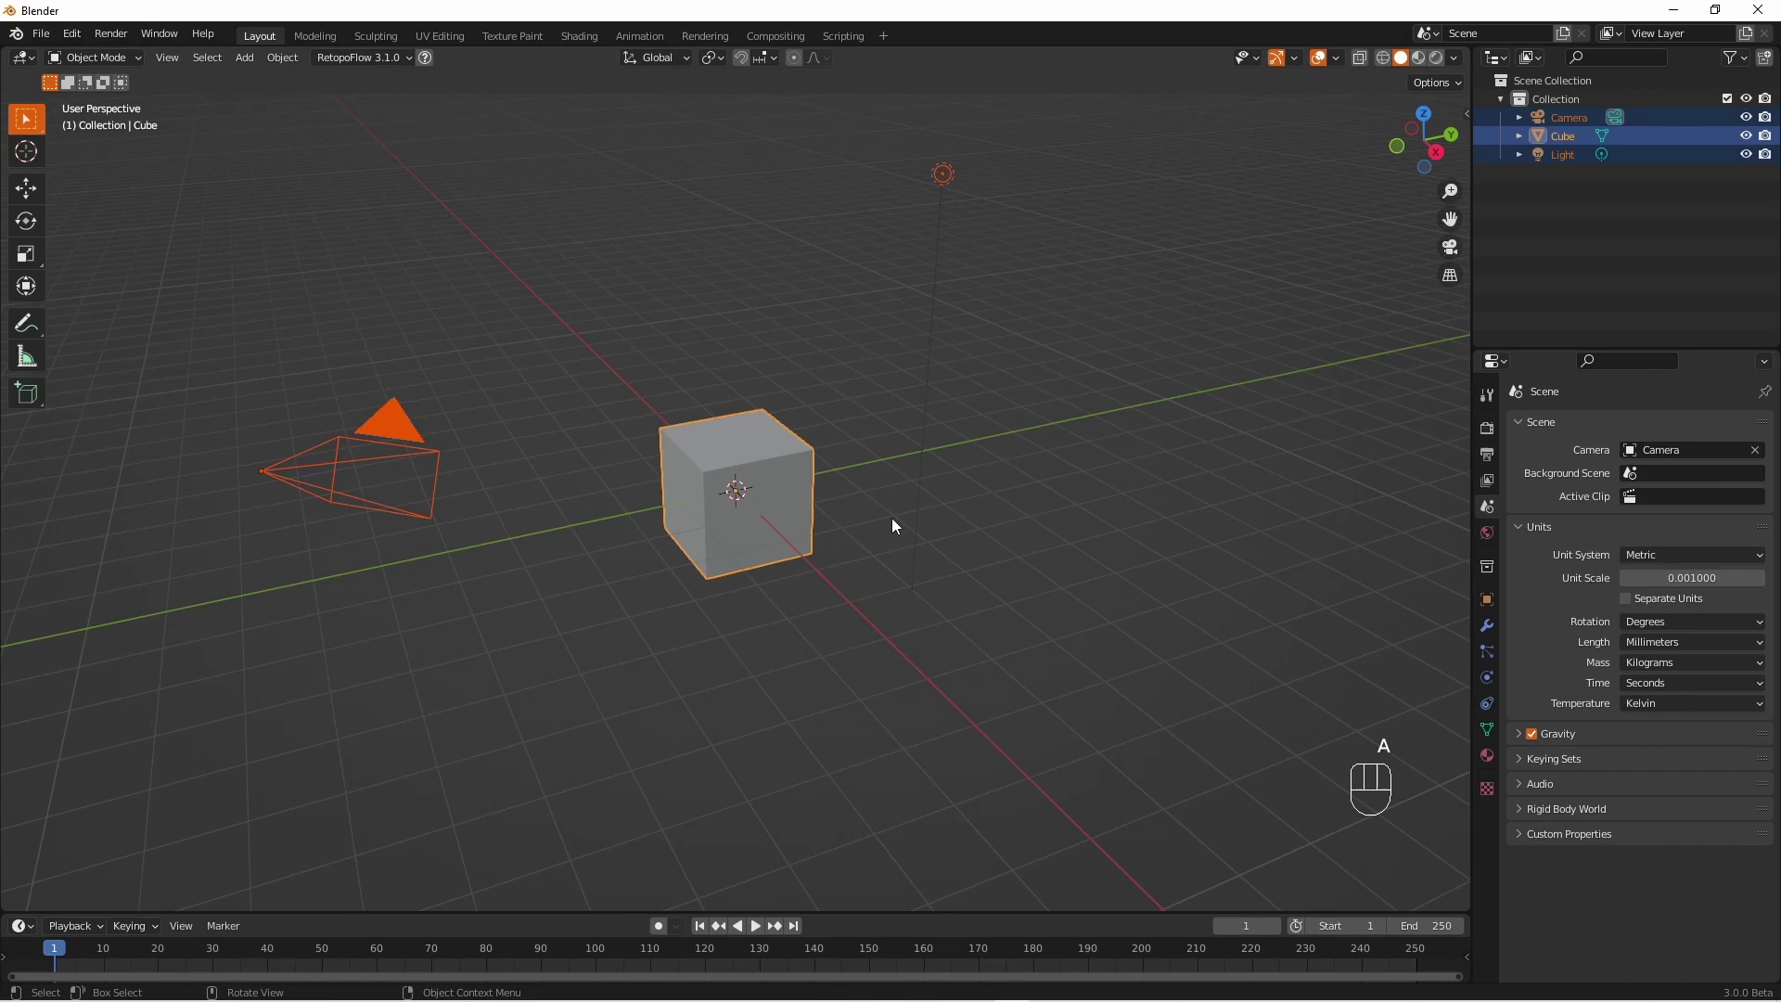
{"action": "key", "text": "x"}
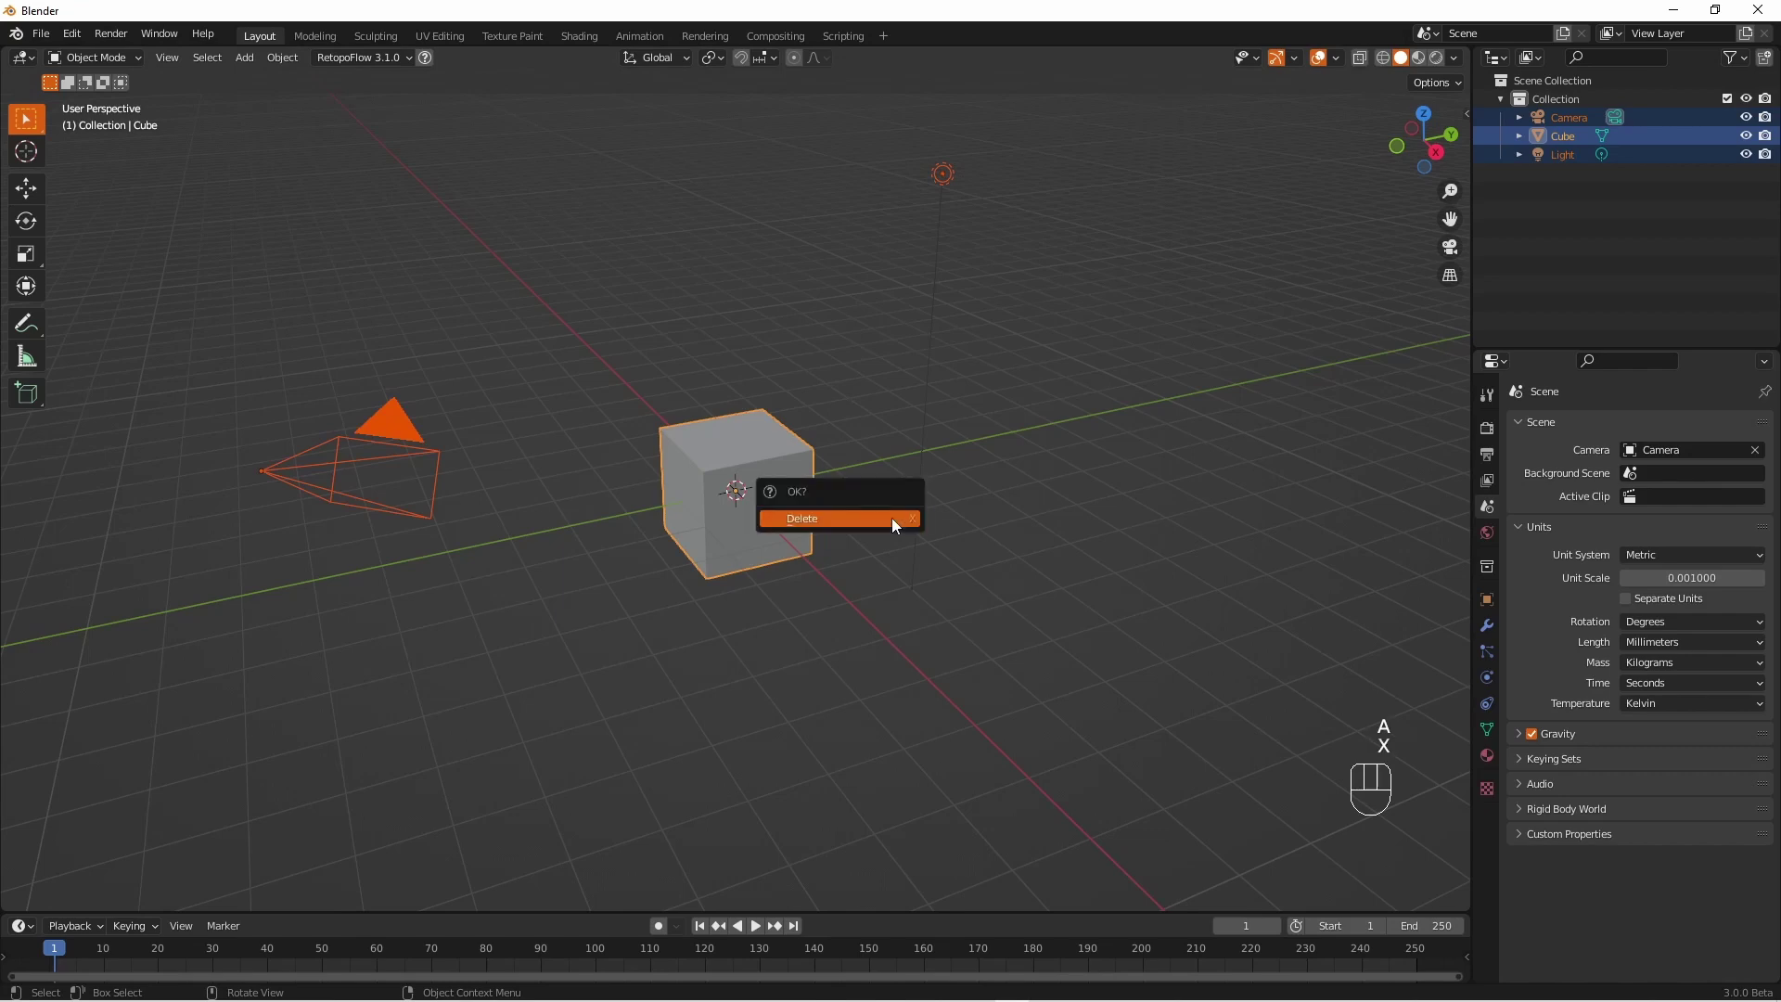
{"action": "left_click", "coordinate": [892, 519]}
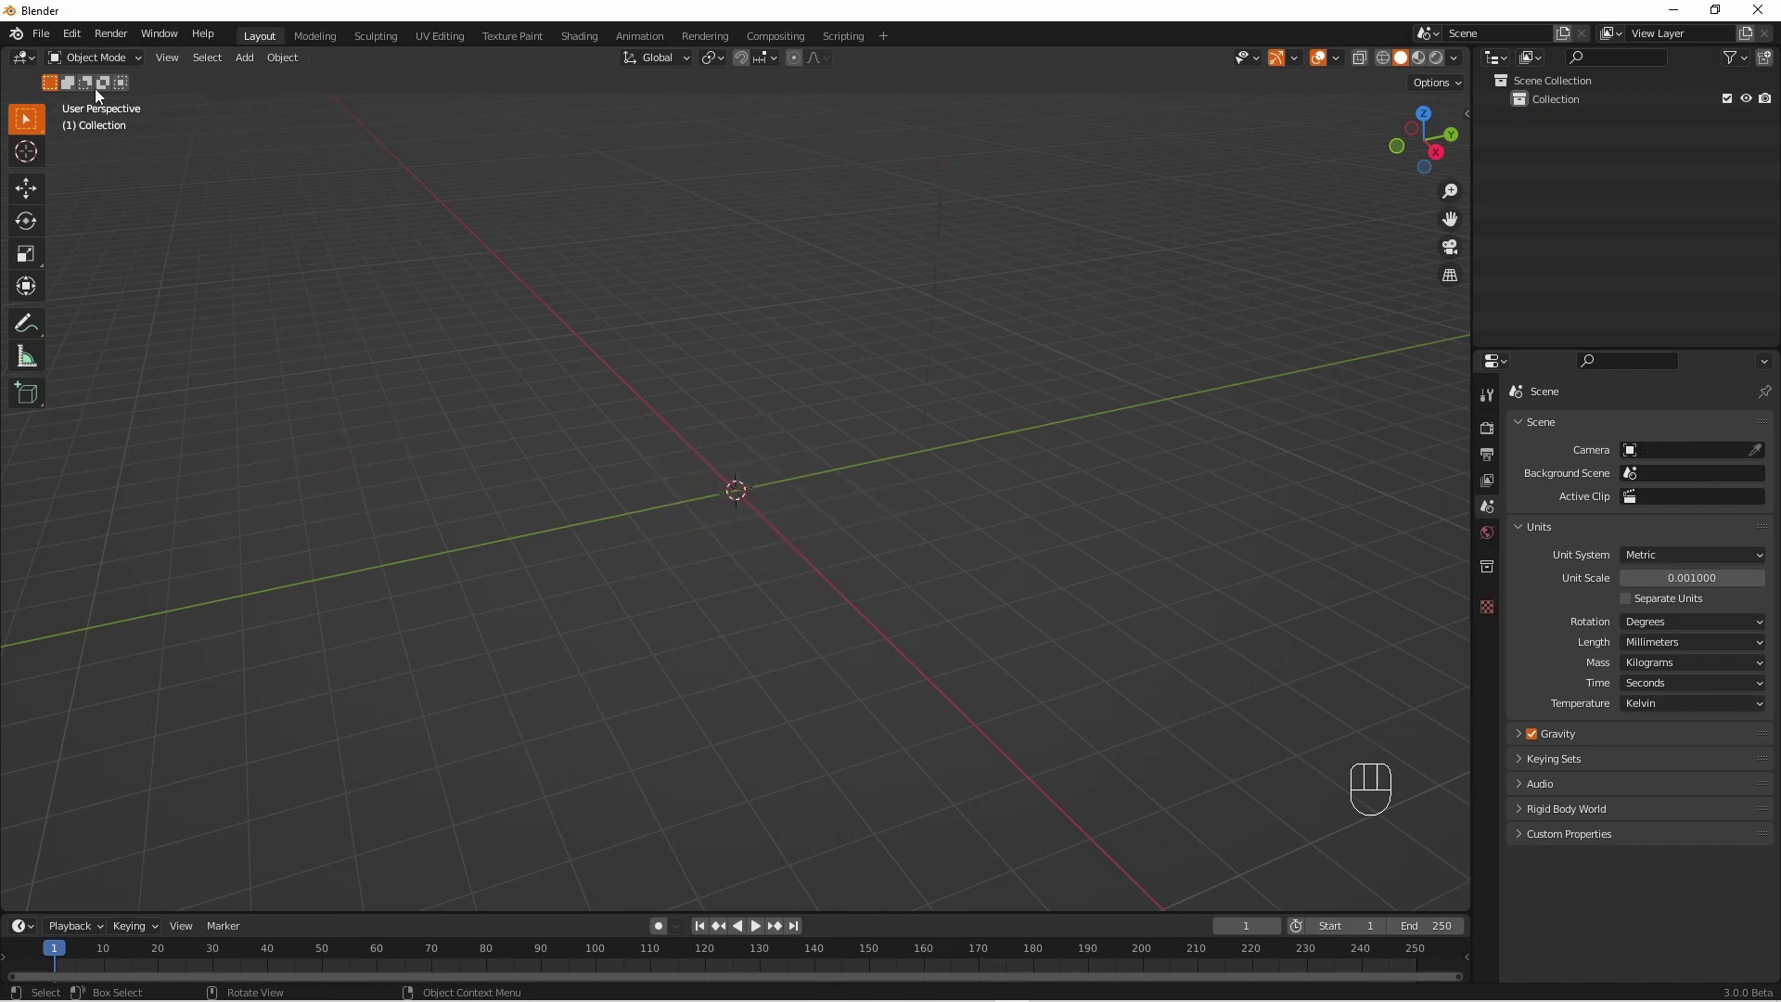
Import frenchyfixed.stl from the Downloads folder as an STL mesh
{"action": "left_click", "coordinate": [42, 34]}
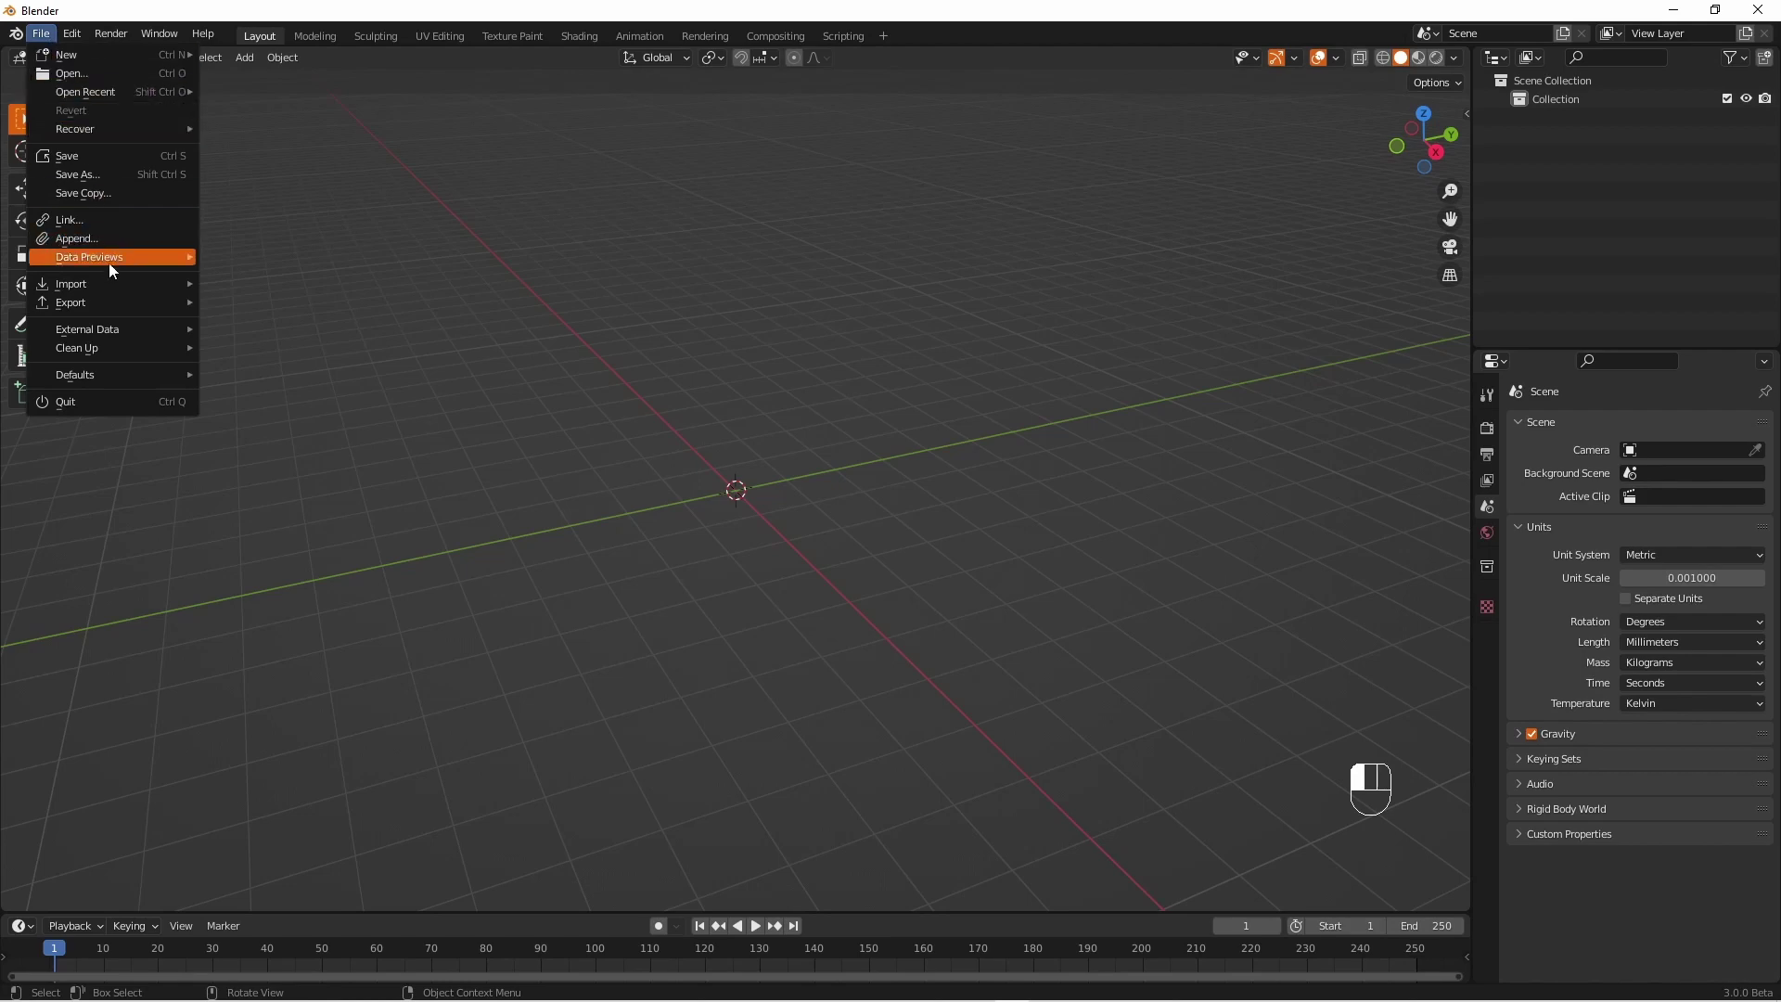
{"action": "mouse_move", "coordinate": [108, 278]}
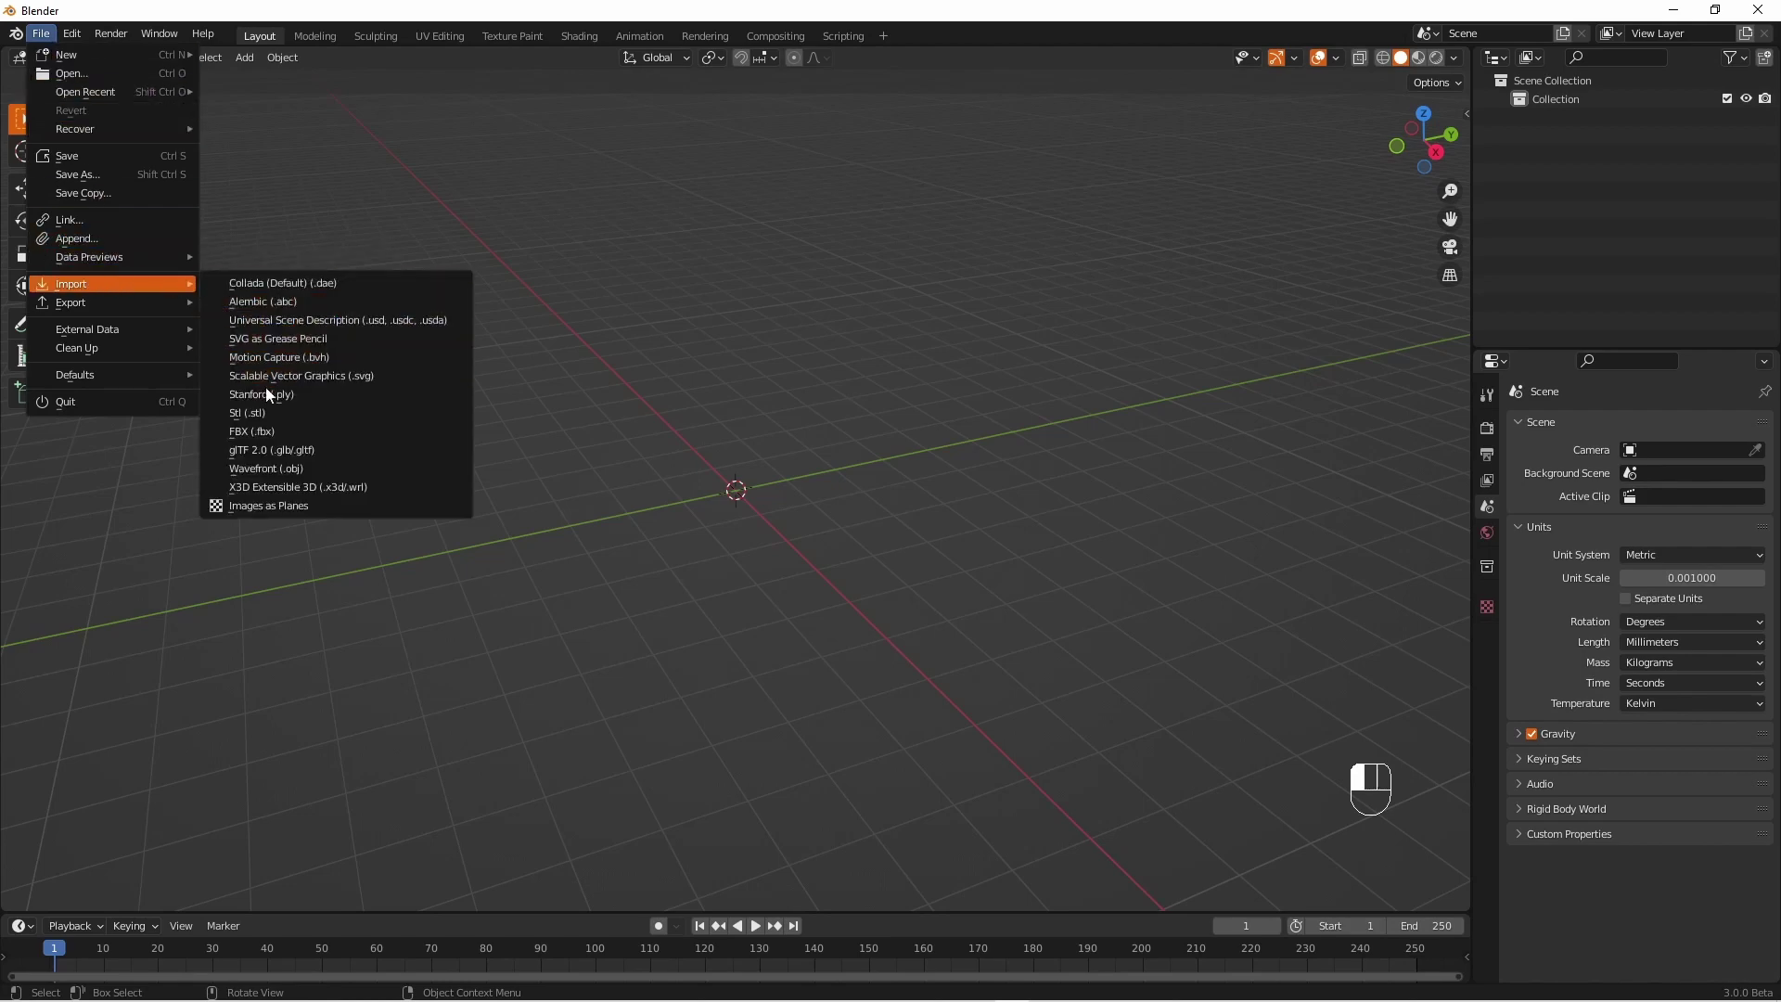
{"action": "left_click", "coordinate": [264, 413]}
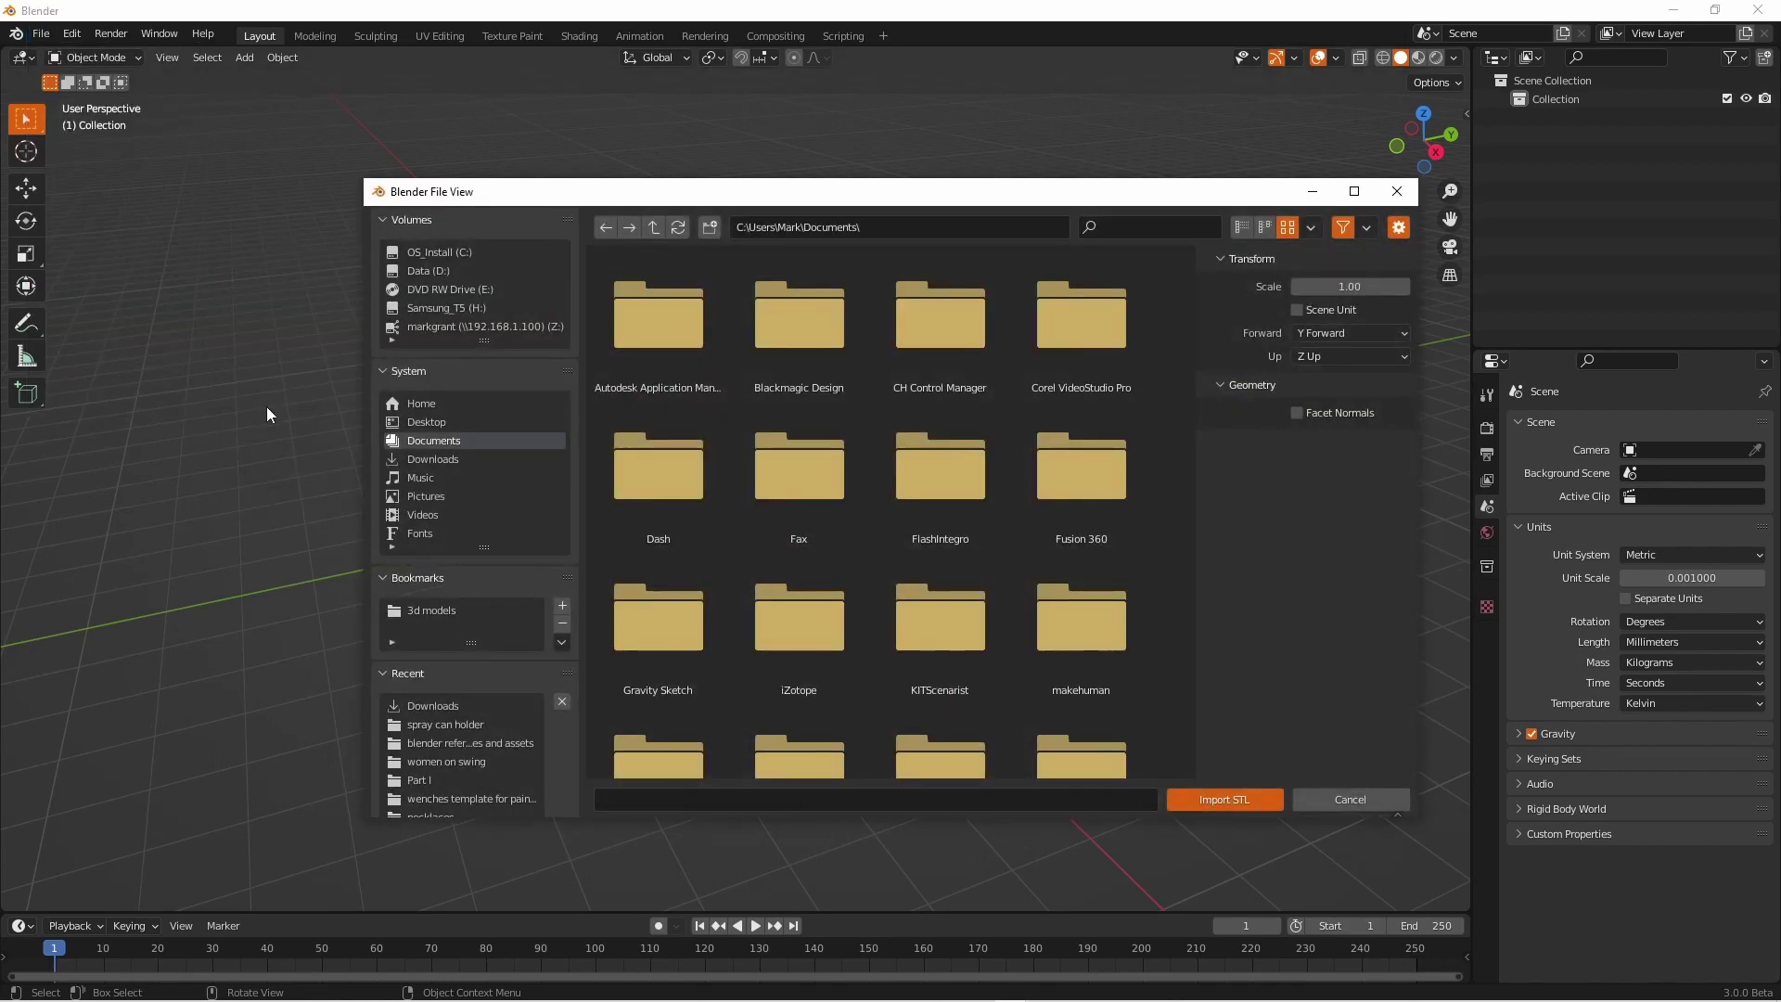
{"action": "left_click", "coordinate": [447, 461]}
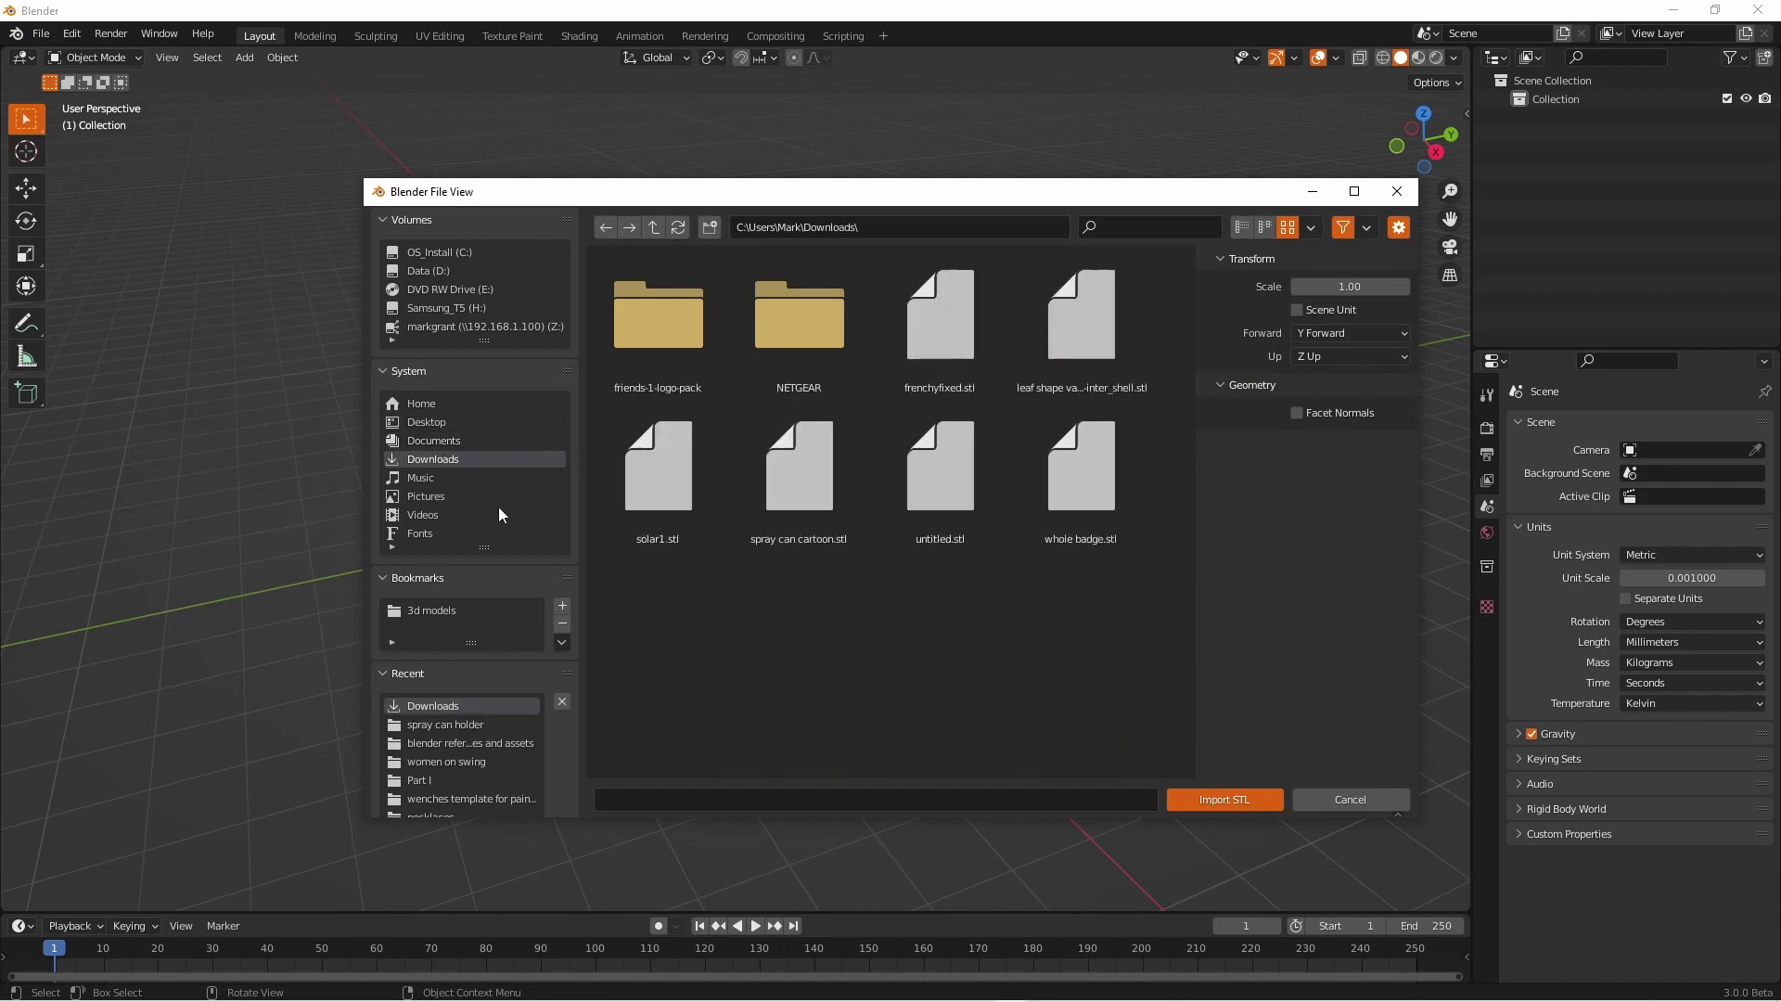
{"action": "left_click", "coordinate": [927, 325]}
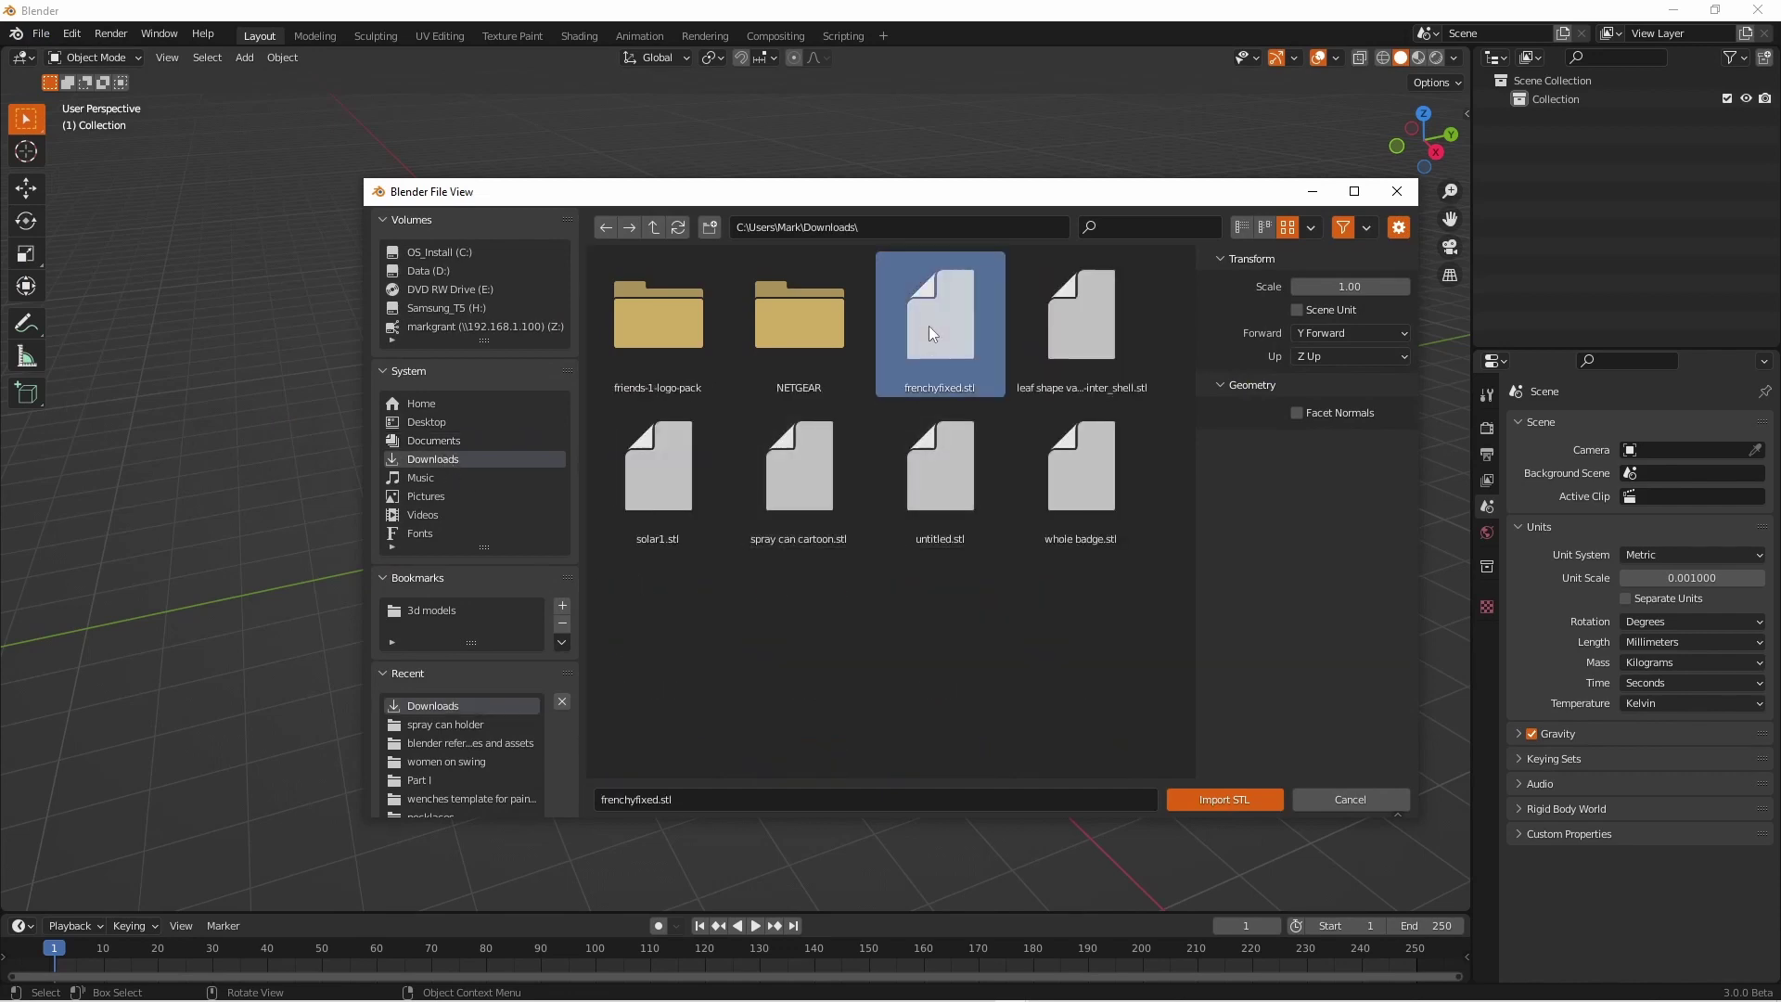
{"action": "left_click", "coordinate": [1254, 800]}
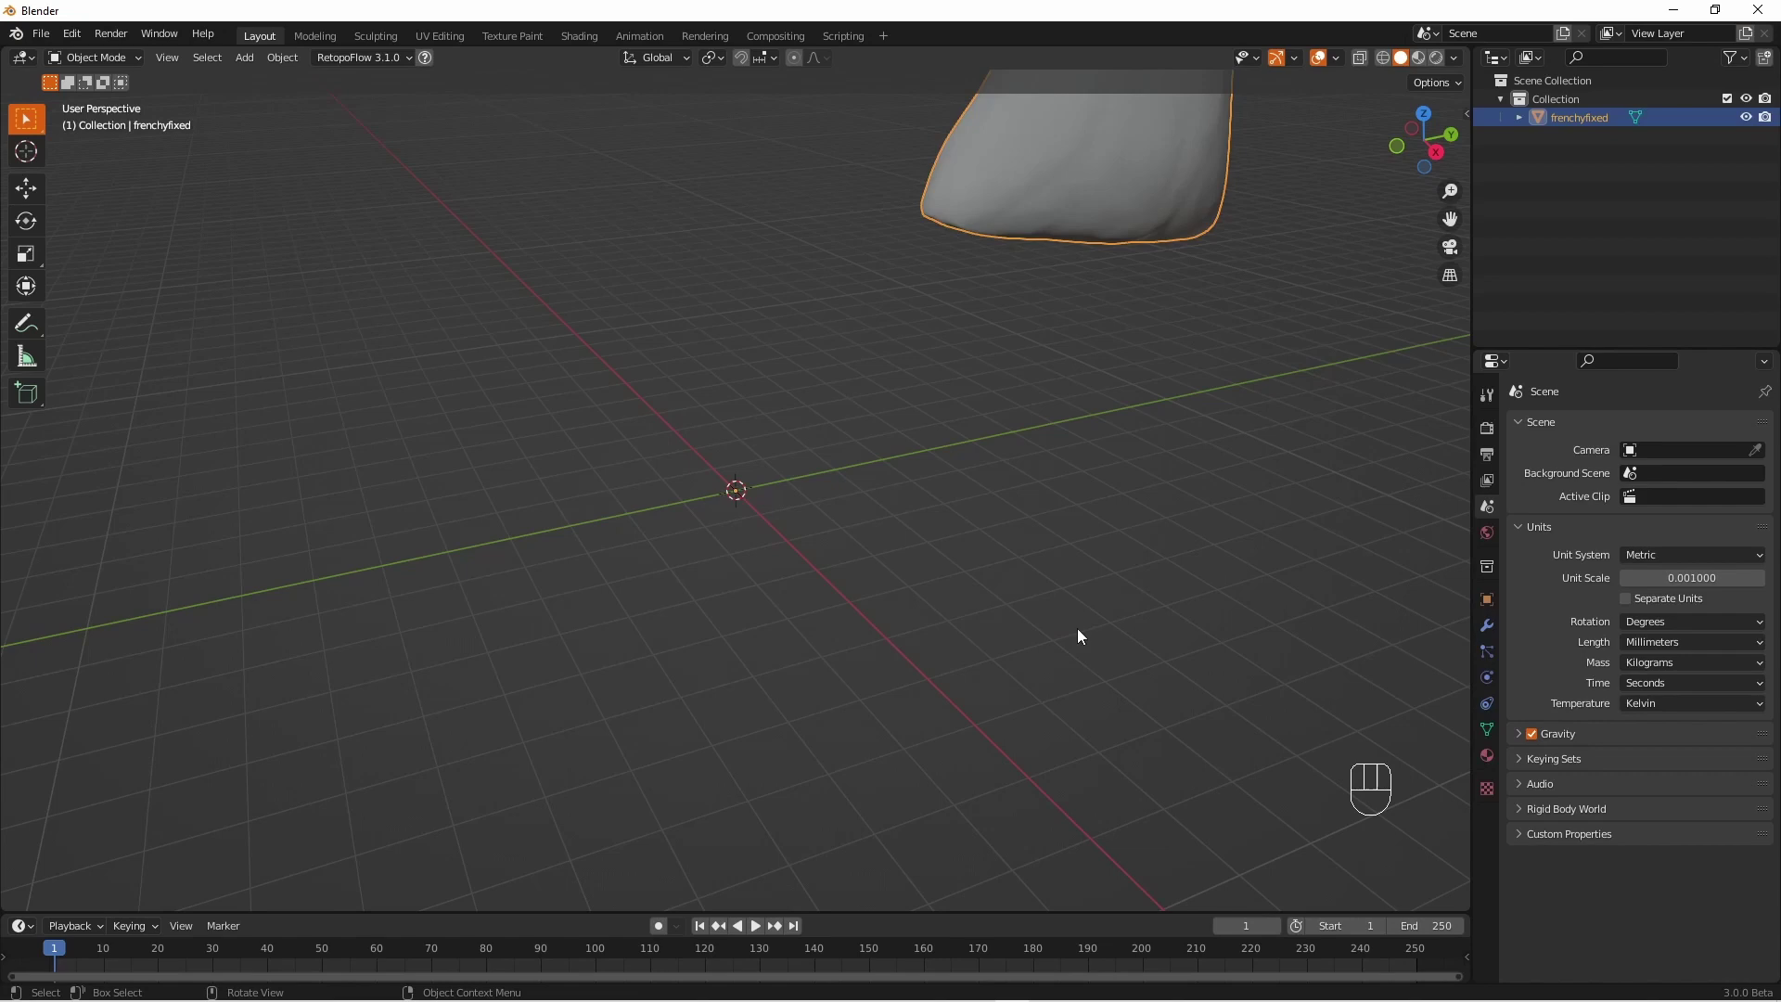
Apply Object > Set Origin > Geometry to Origin to the dog, then reframe it in a side view
{"action": "left_click", "coordinate": [283, 58]}
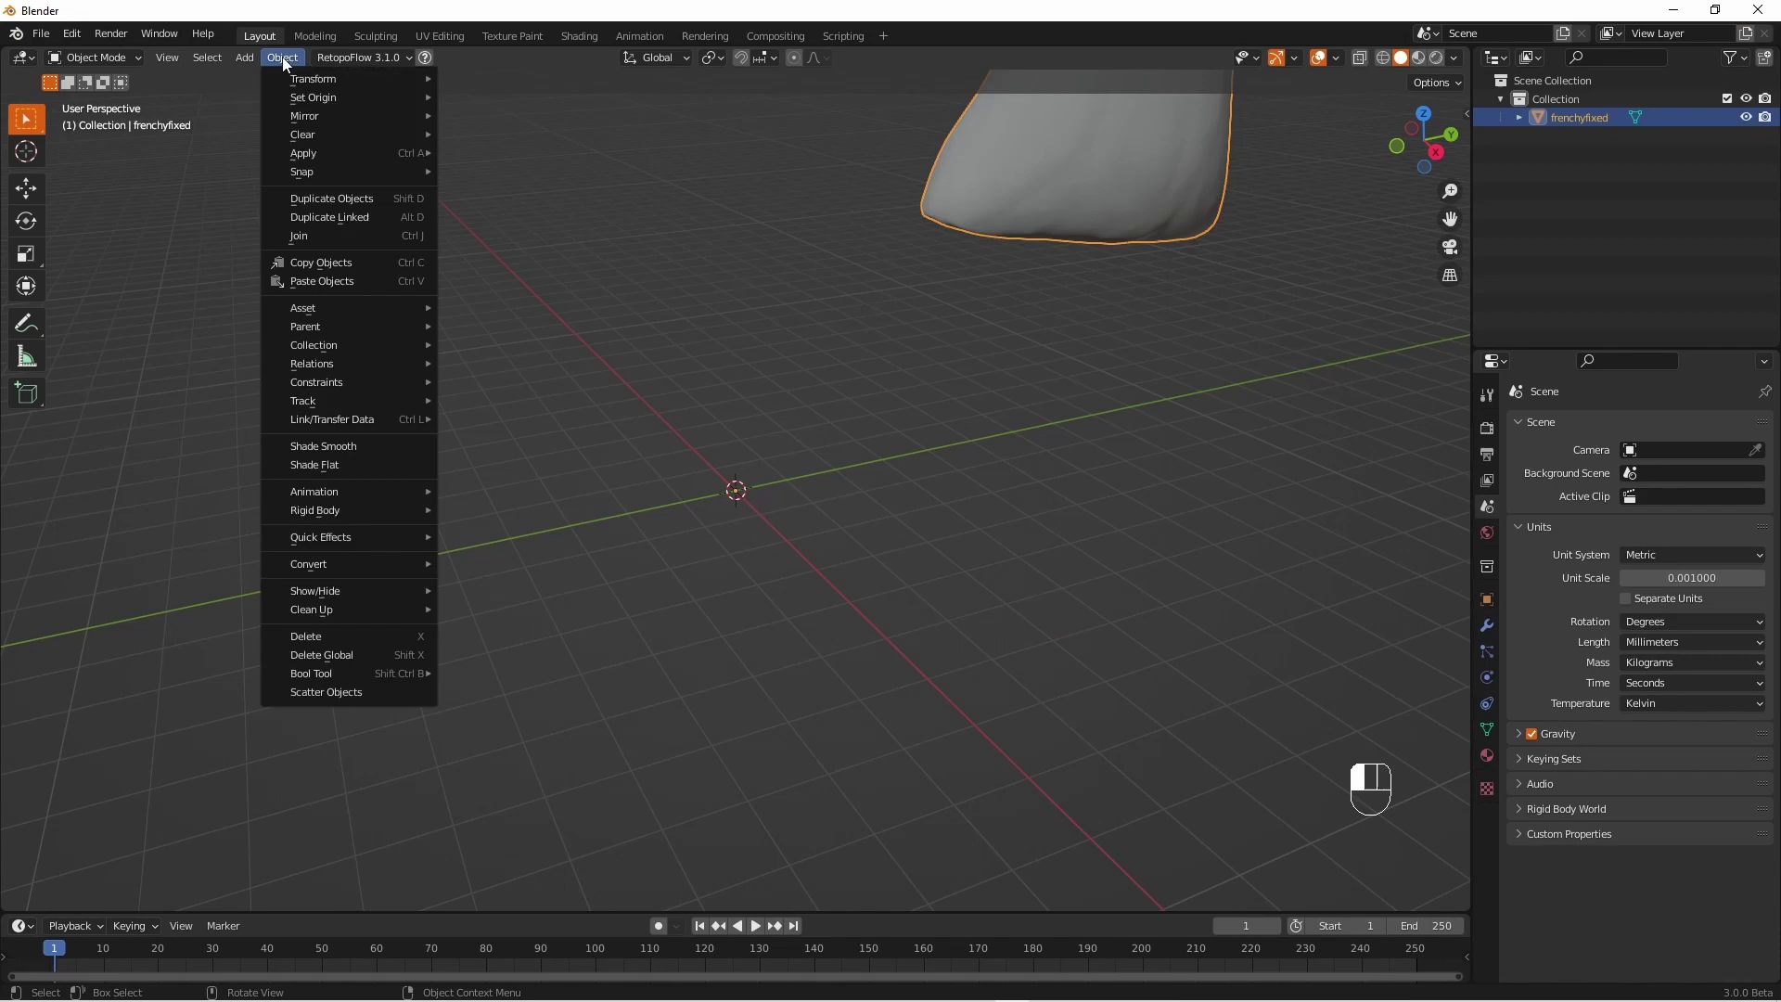
{"action": "mouse_move", "coordinate": [294, 98]}
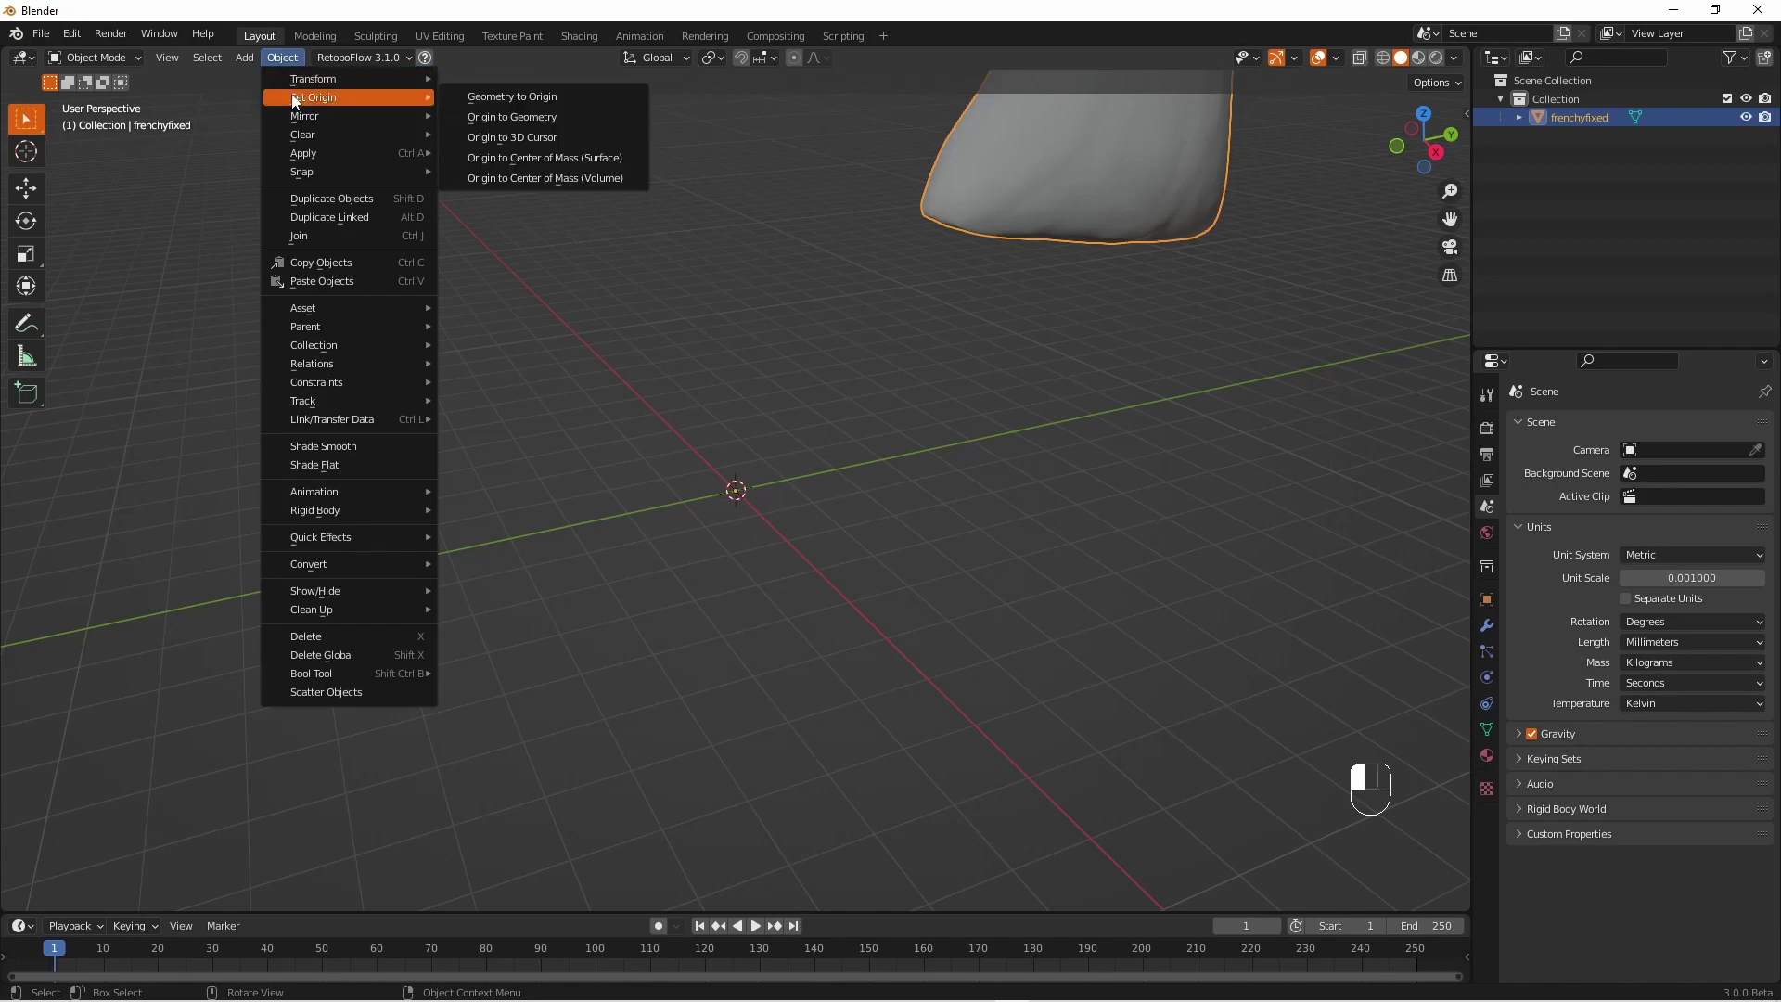
{"action": "left_click", "coordinate": [474, 100]}
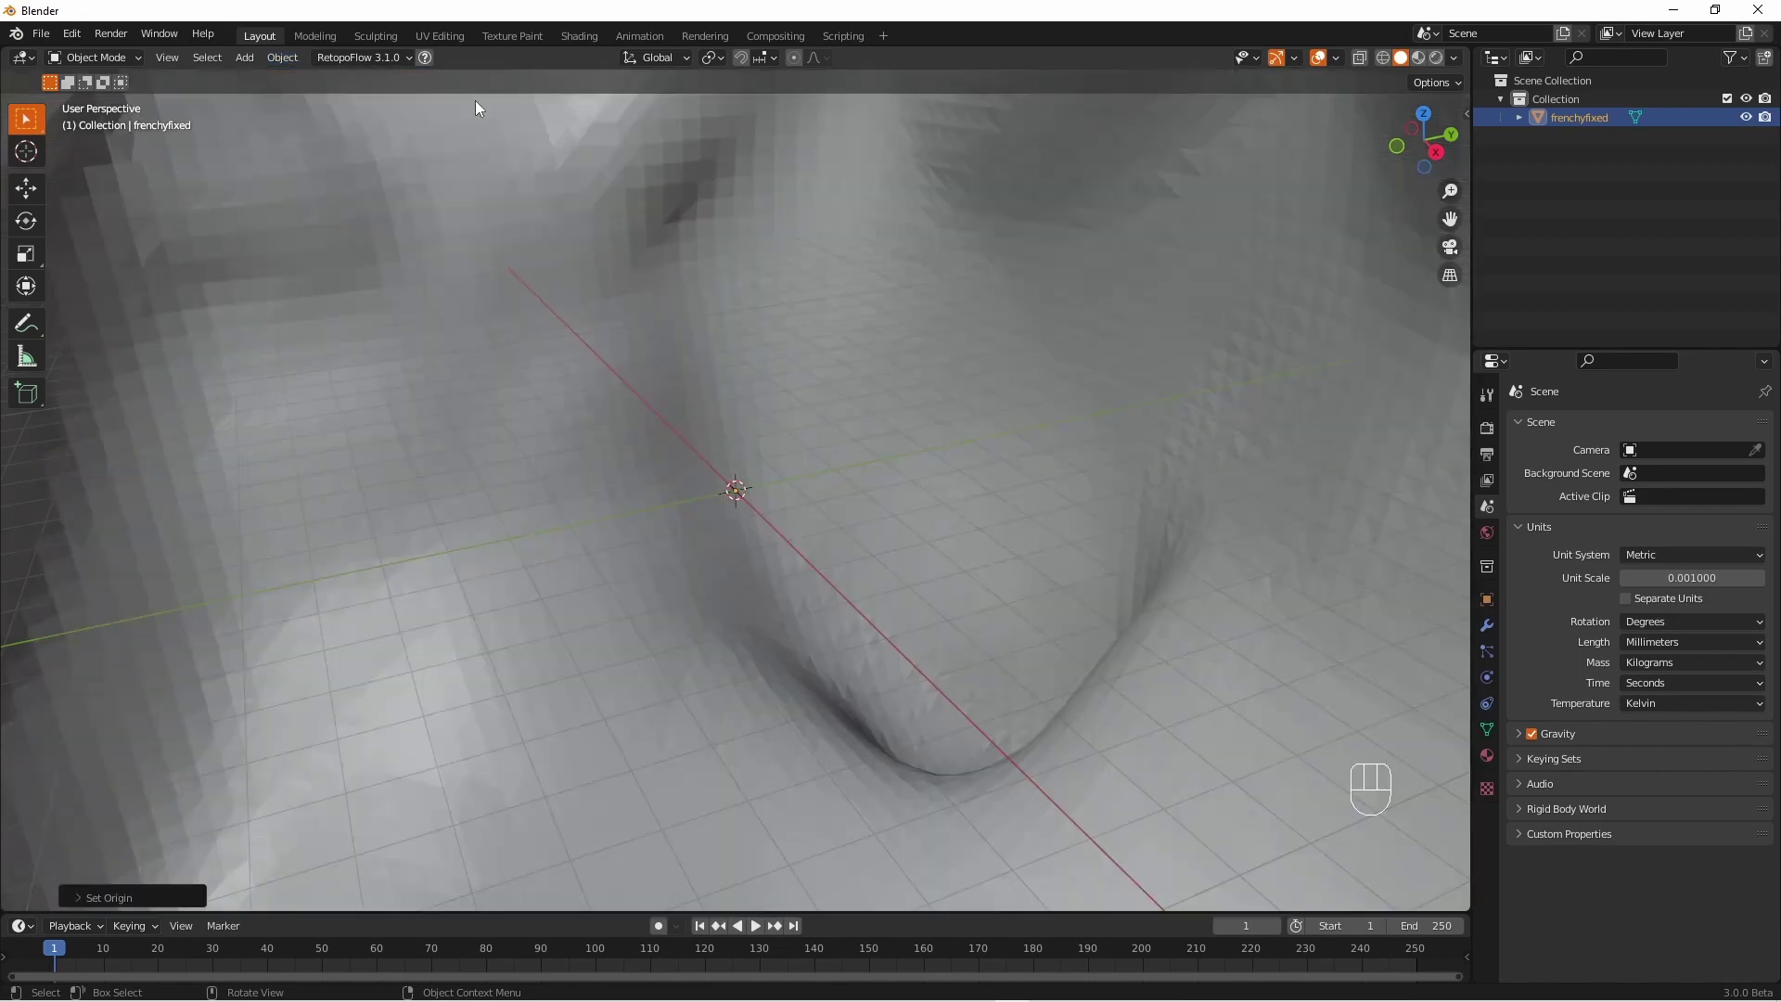
{"action": "scroll", "coordinate": [477, 232], "scroll_direction": "down", "scroll_amount": 10}
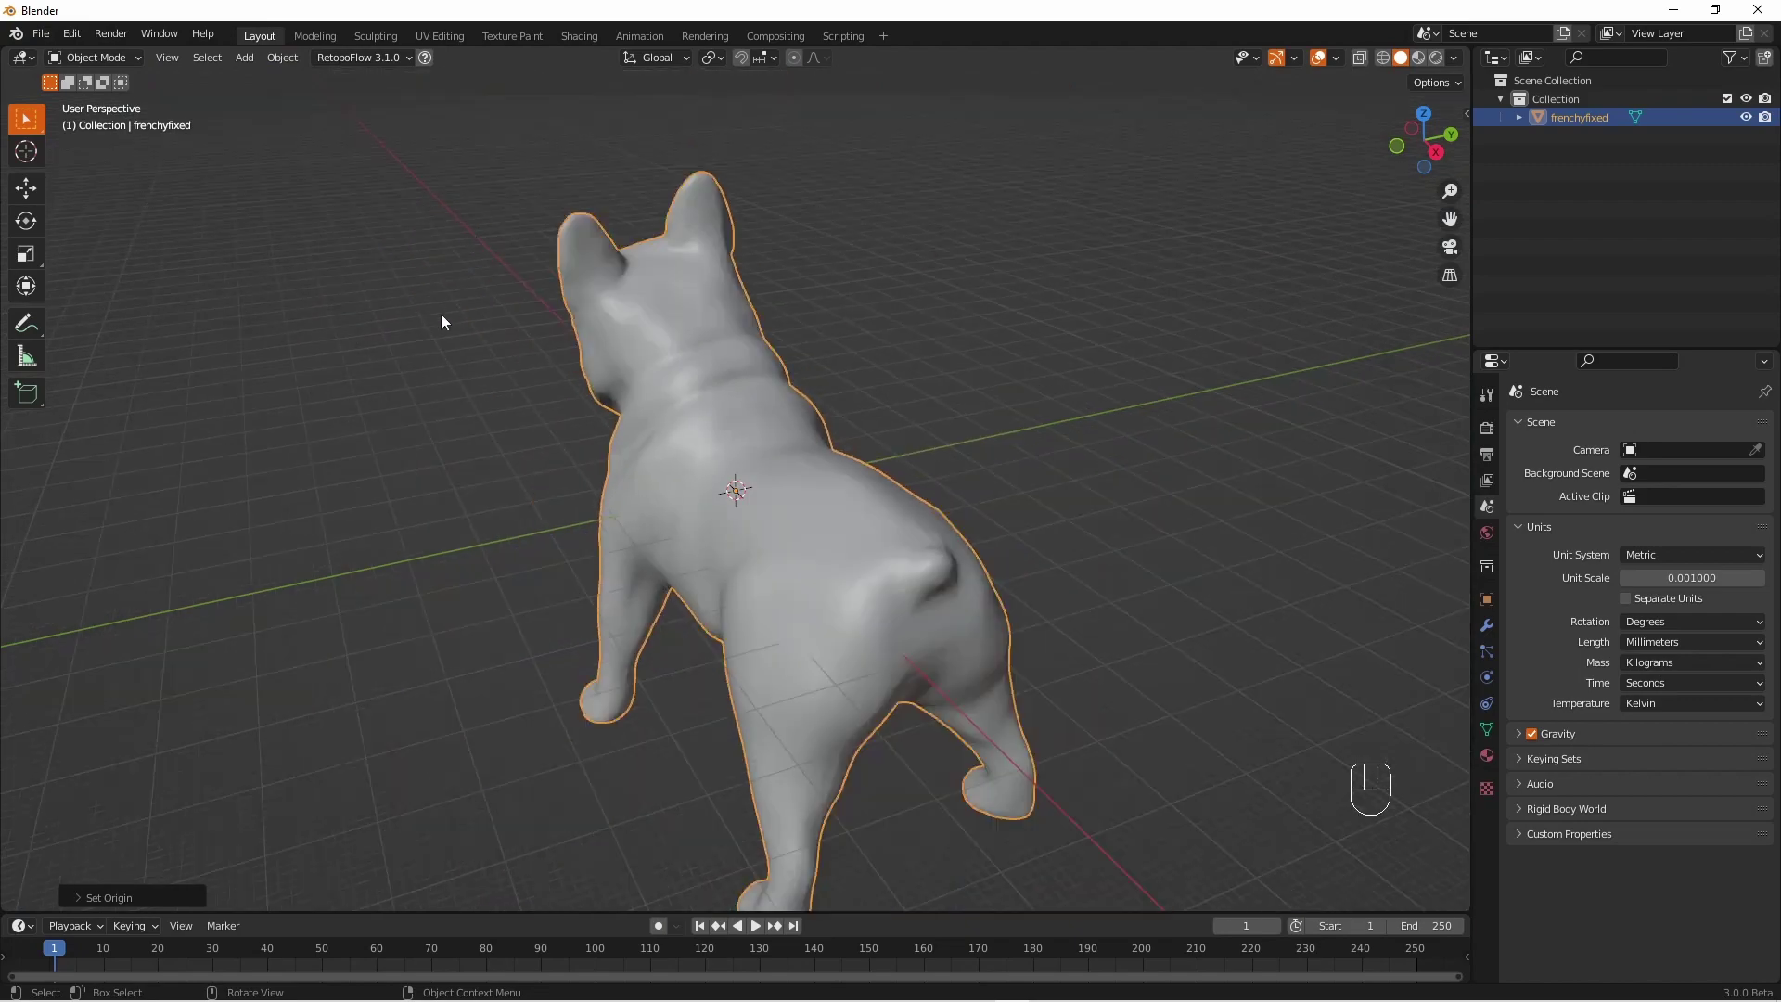
{"action": "middle_click_drag", "start_coordinate": [401, 381], "coordinate": [744, 416]}
{"action": "middle_click_drag", "start_coordinate": [924, 409], "coordinate": [766, 353], "text": "shift"}
{"action": "scroll", "coordinate": [766, 354], "scroll_direction": "up", "scroll_amount": 2}
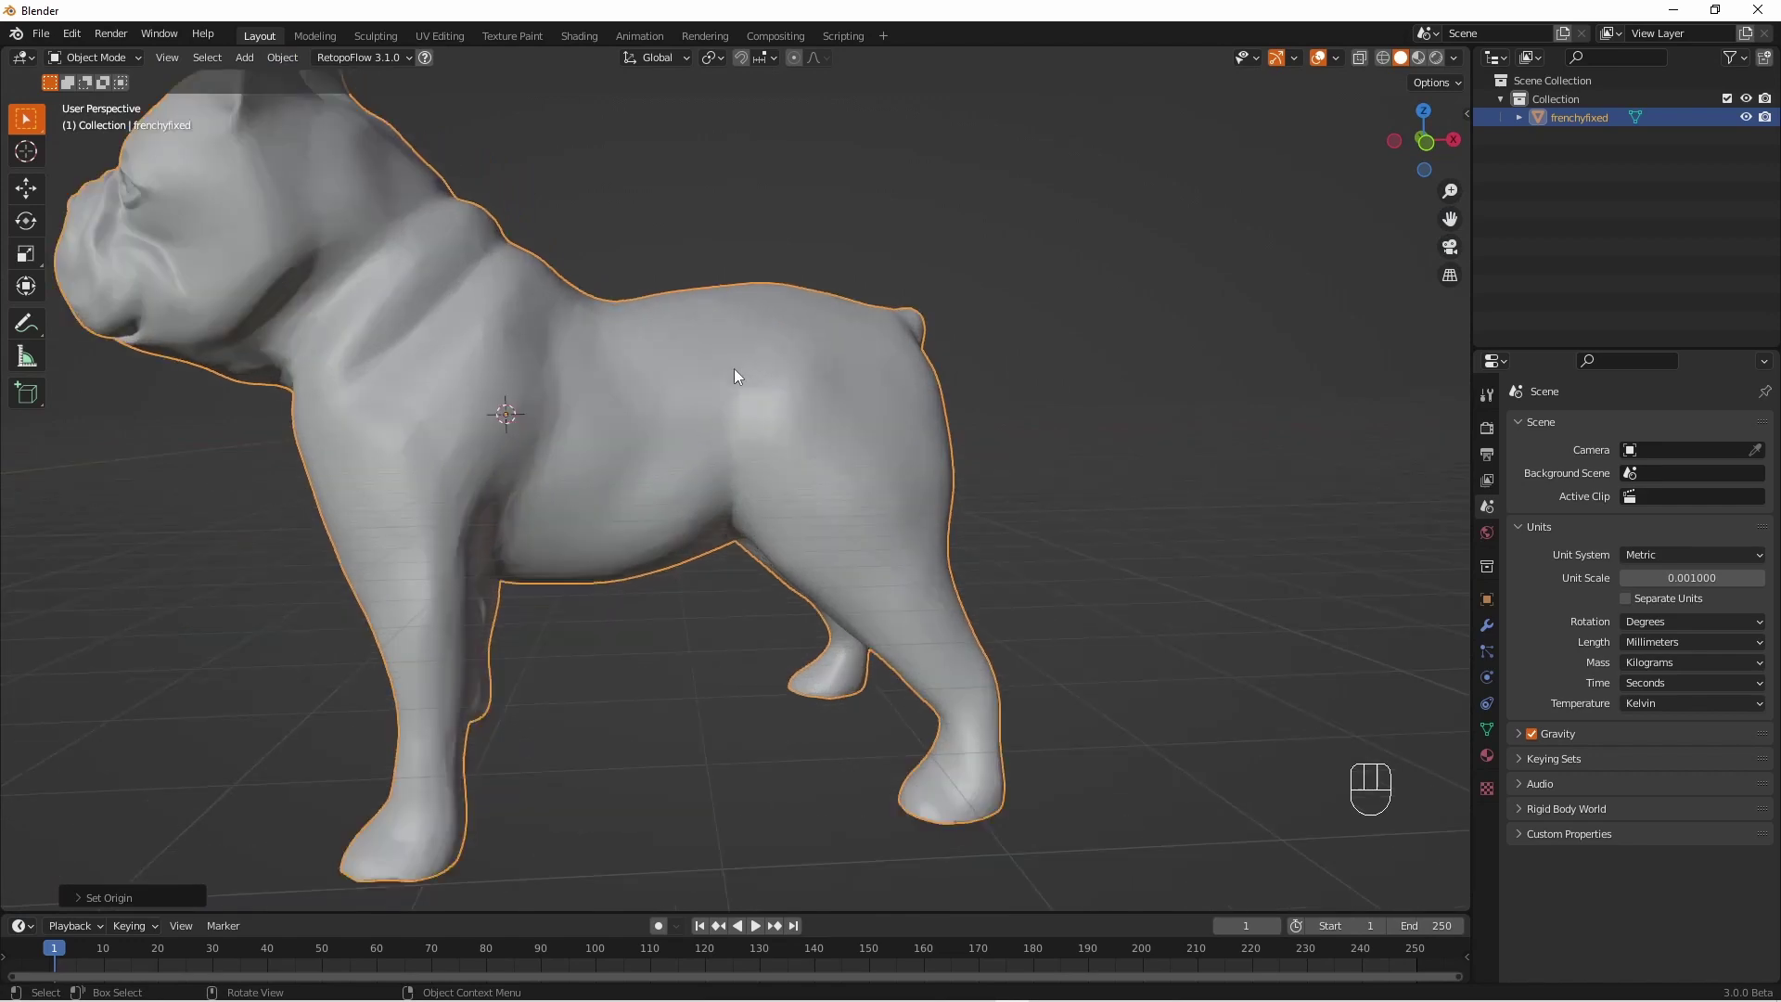
Toggle X-ray on to glimpse the dog's inner wall, then turn it back off
{"action": "scroll", "coordinate": [733, 369], "scroll_direction": "down", "scroll_amount": 4}
{"action": "key", "text": "Tab"}
{"action": "key", "text": "Tab"}
{"action": "left_click", "coordinate": [1359, 58]}
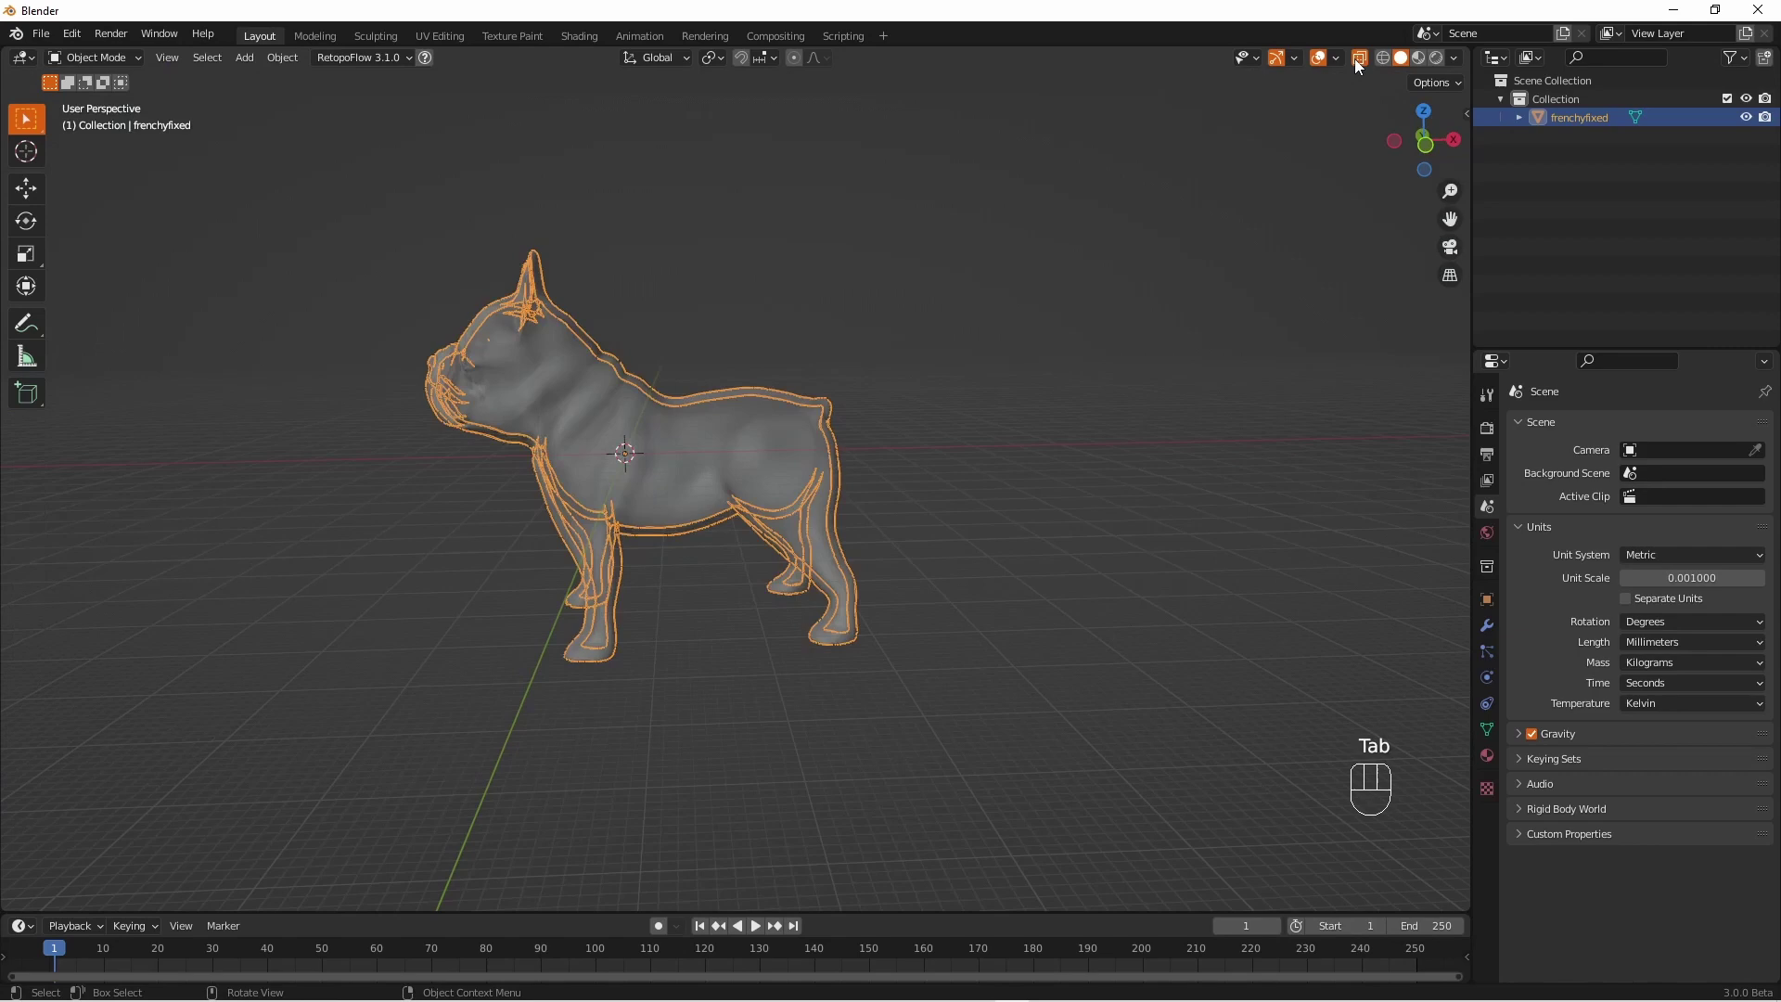
{"action": "scroll", "coordinate": [953, 452], "scroll_direction": "up", "scroll_amount": 4}
{"action": "scroll", "coordinate": [966, 436], "scroll_direction": "down", "scroll_amount": 4}
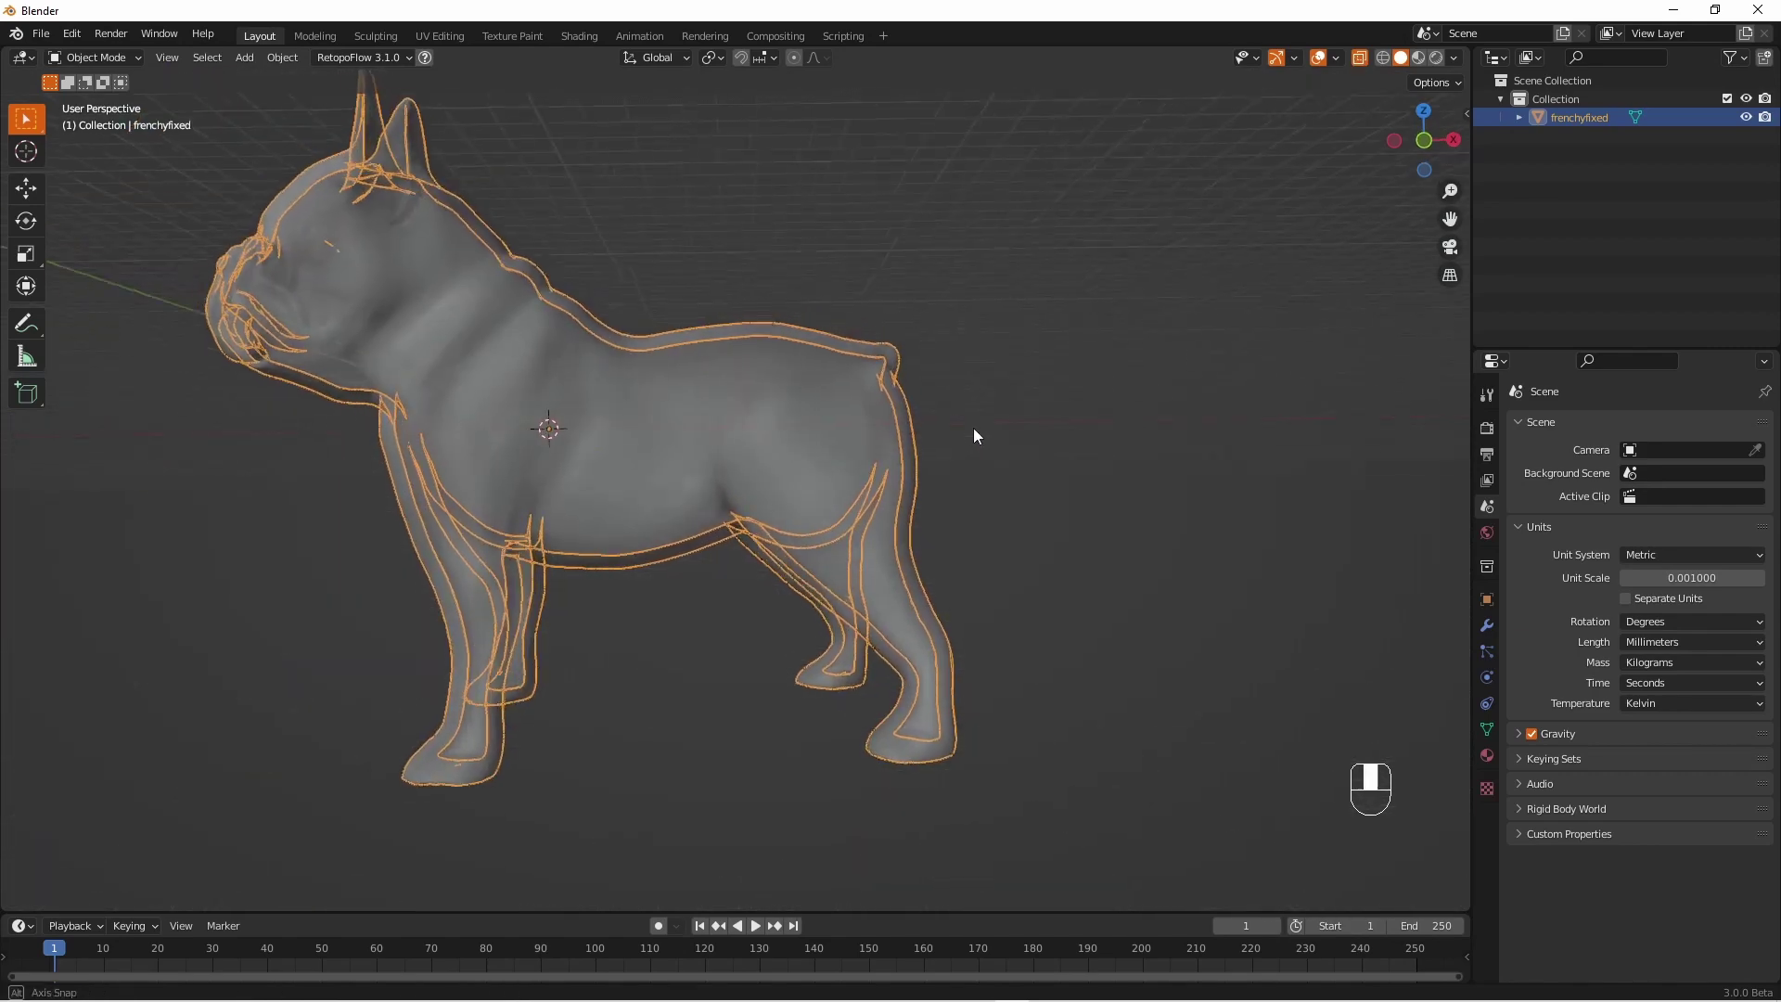
{"action": "scroll", "coordinate": [842, 336], "scroll_direction": "up", "scroll_amount": 1}
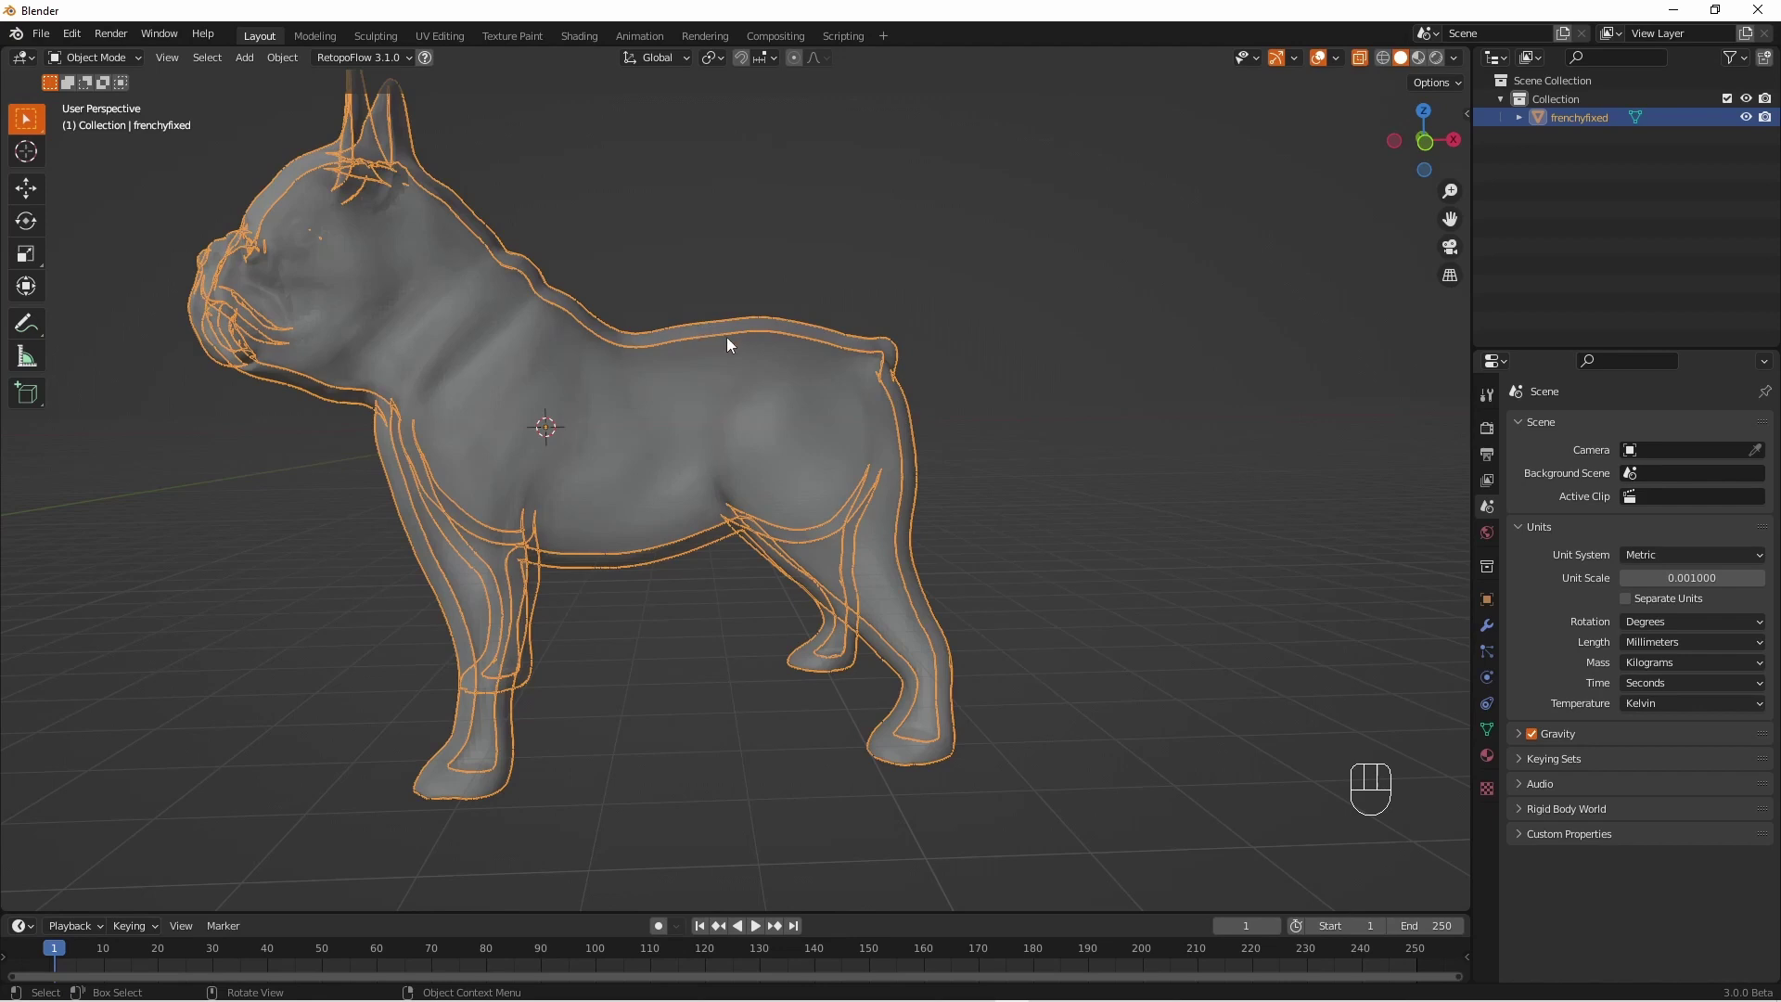
{"action": "left_click", "coordinate": [1359, 59]}
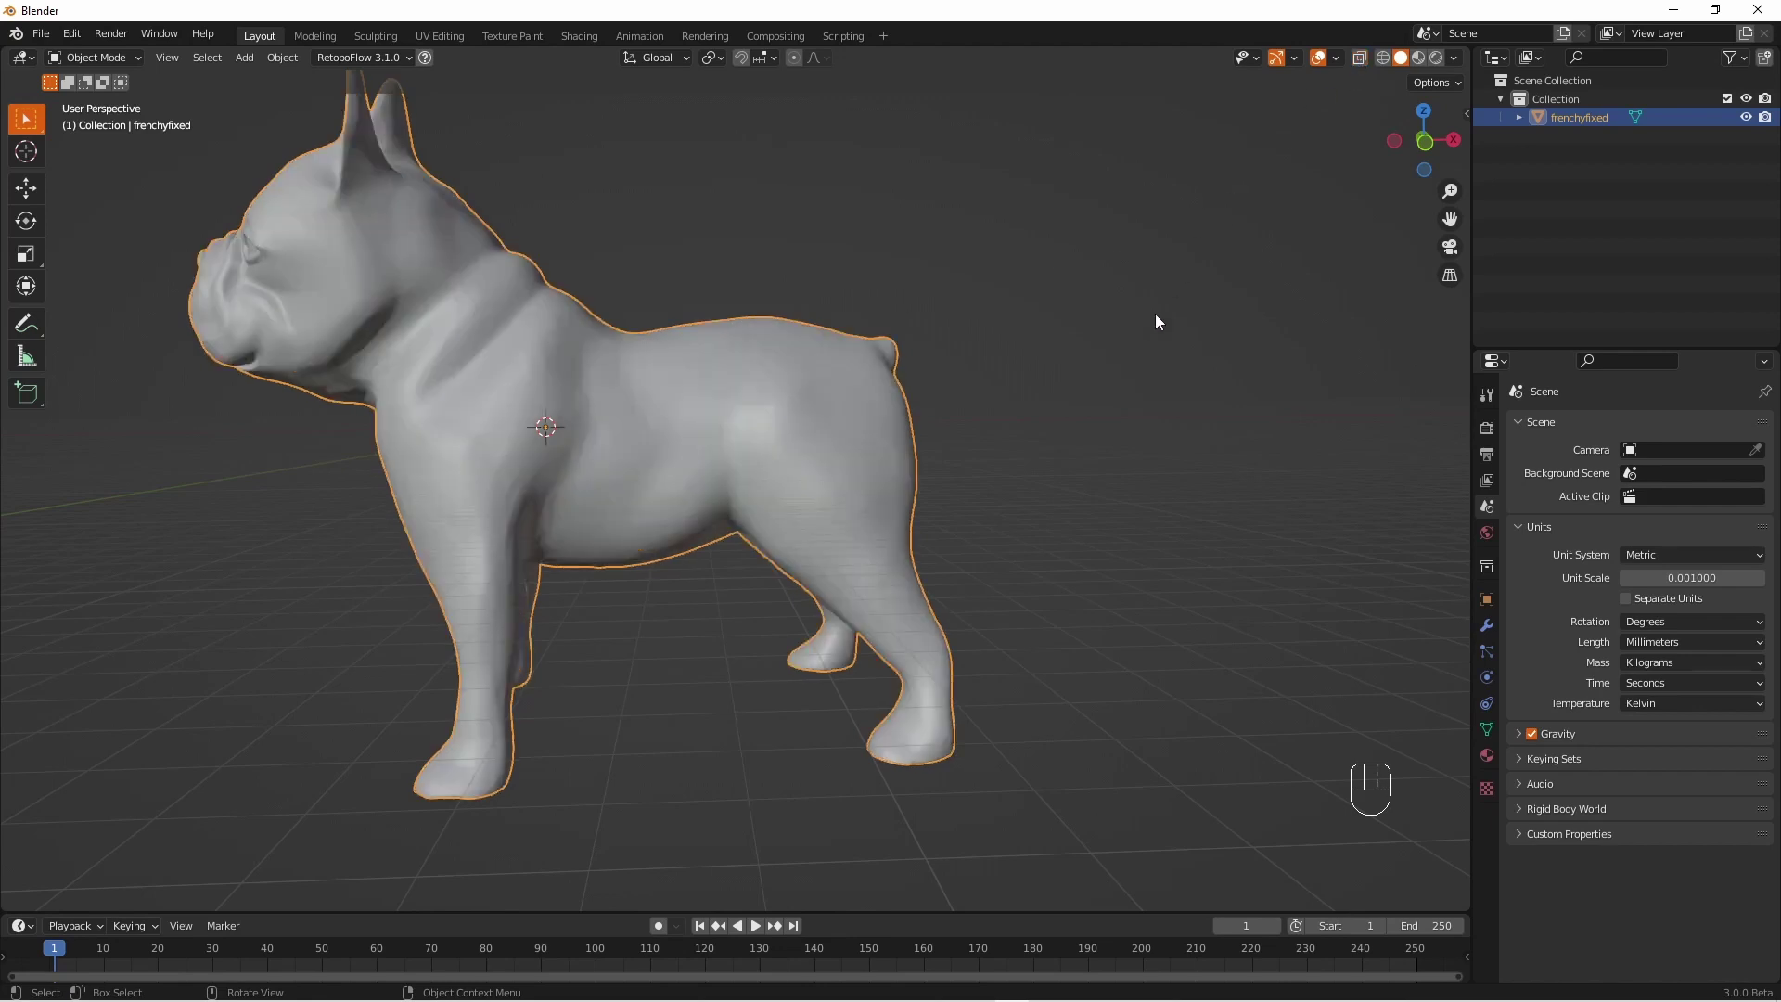
{"action": "scroll", "coordinate": [1156, 316], "scroll_direction": "up", "scroll_amount": 2}
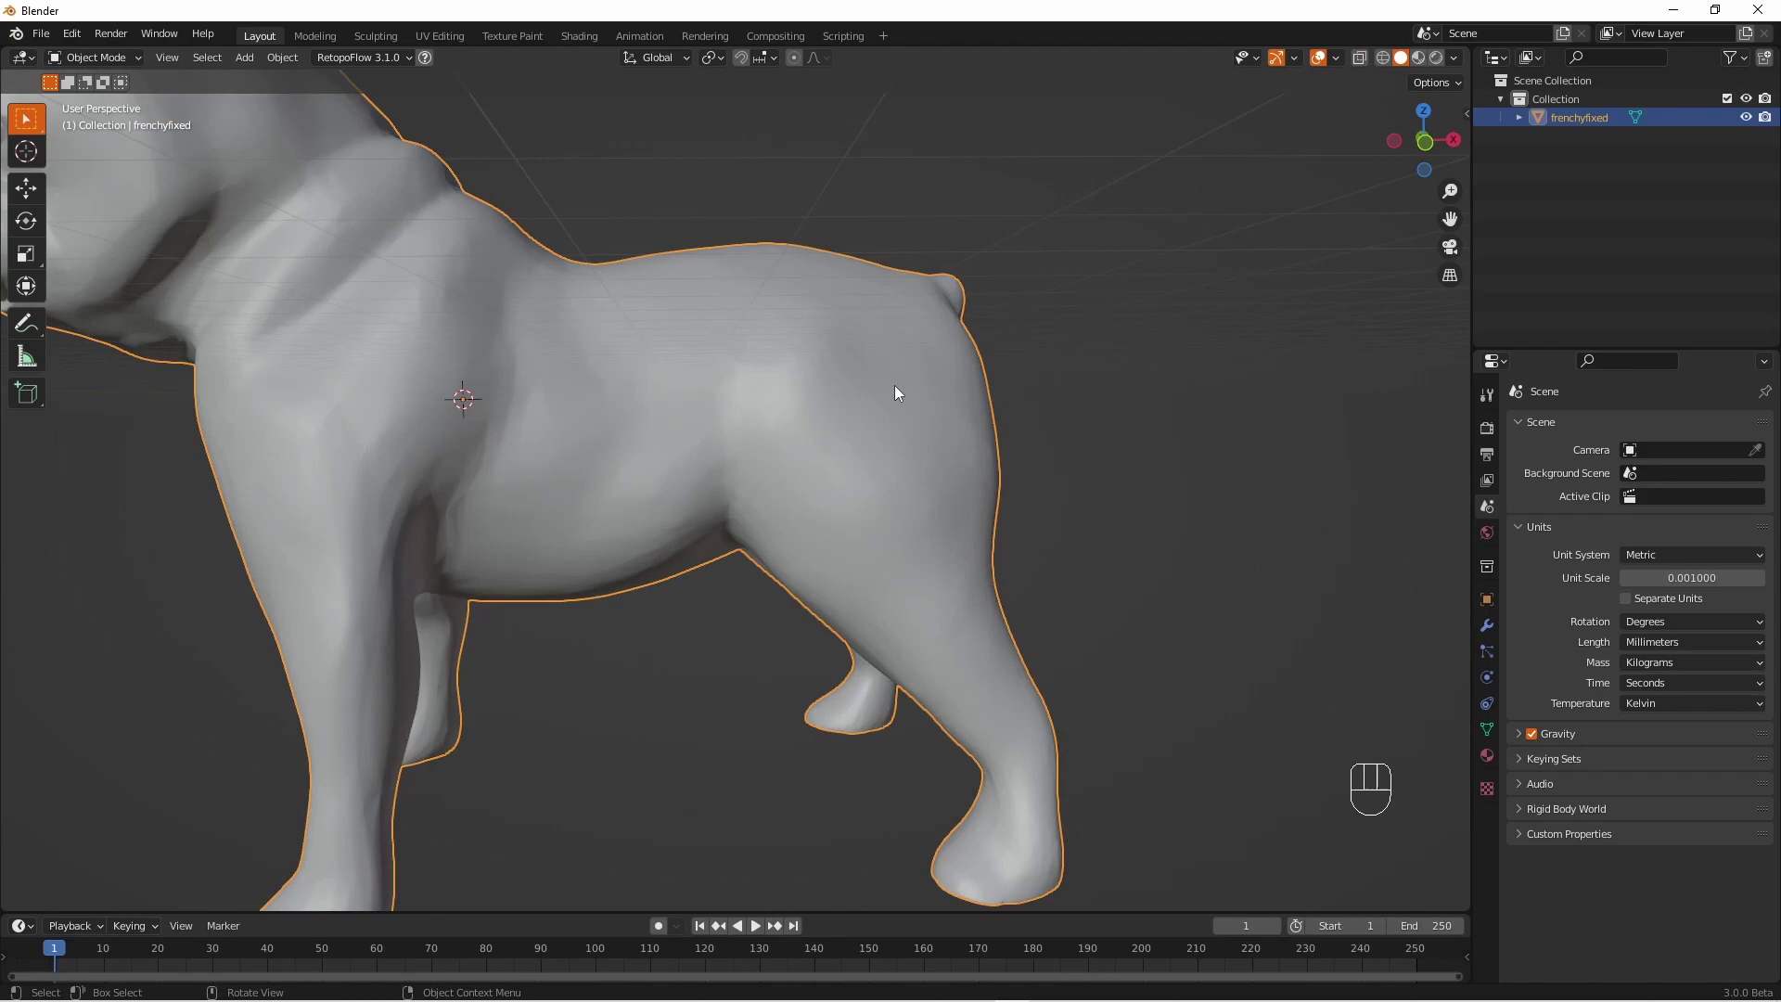
Enter Edit Mode on the dog, view it from behind, and open the viewport overlays
{"action": "key", "text": "Tab"}
{"action": "middle_click_drag", "start_coordinate": [894, 386], "coordinate": [830, 409]}
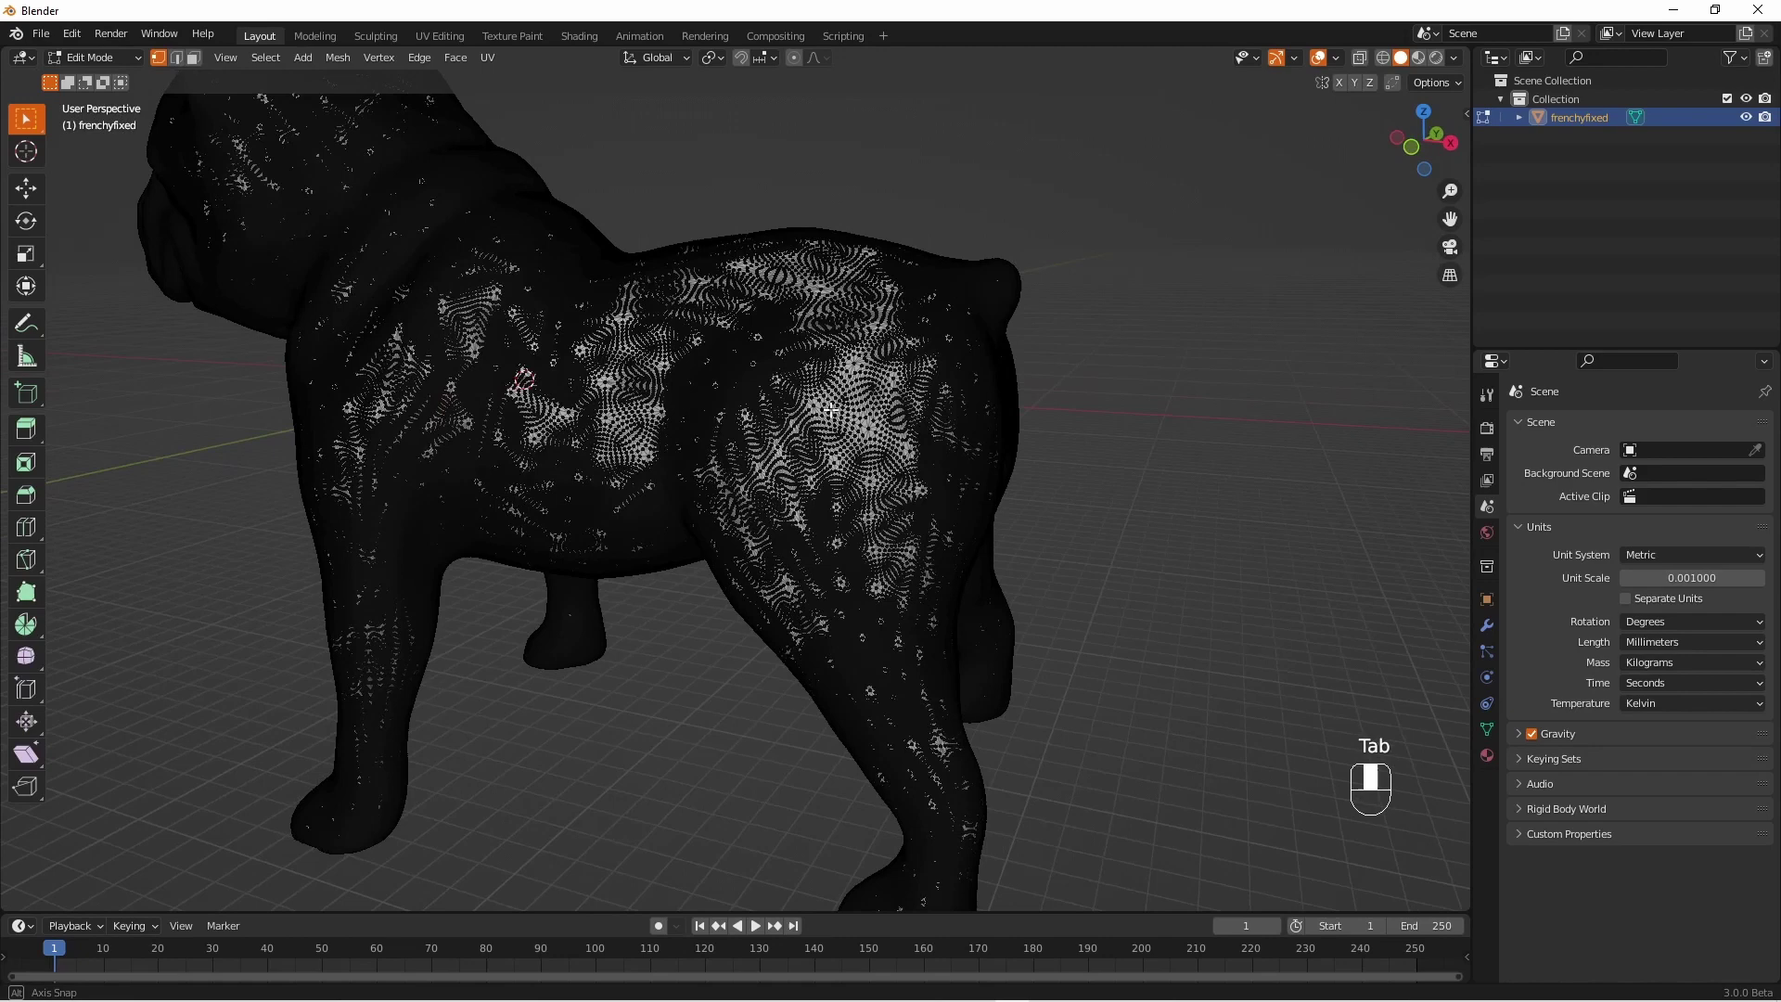
{"action": "middle_click_drag", "start_coordinate": [830, 409], "coordinate": [890, 535]}
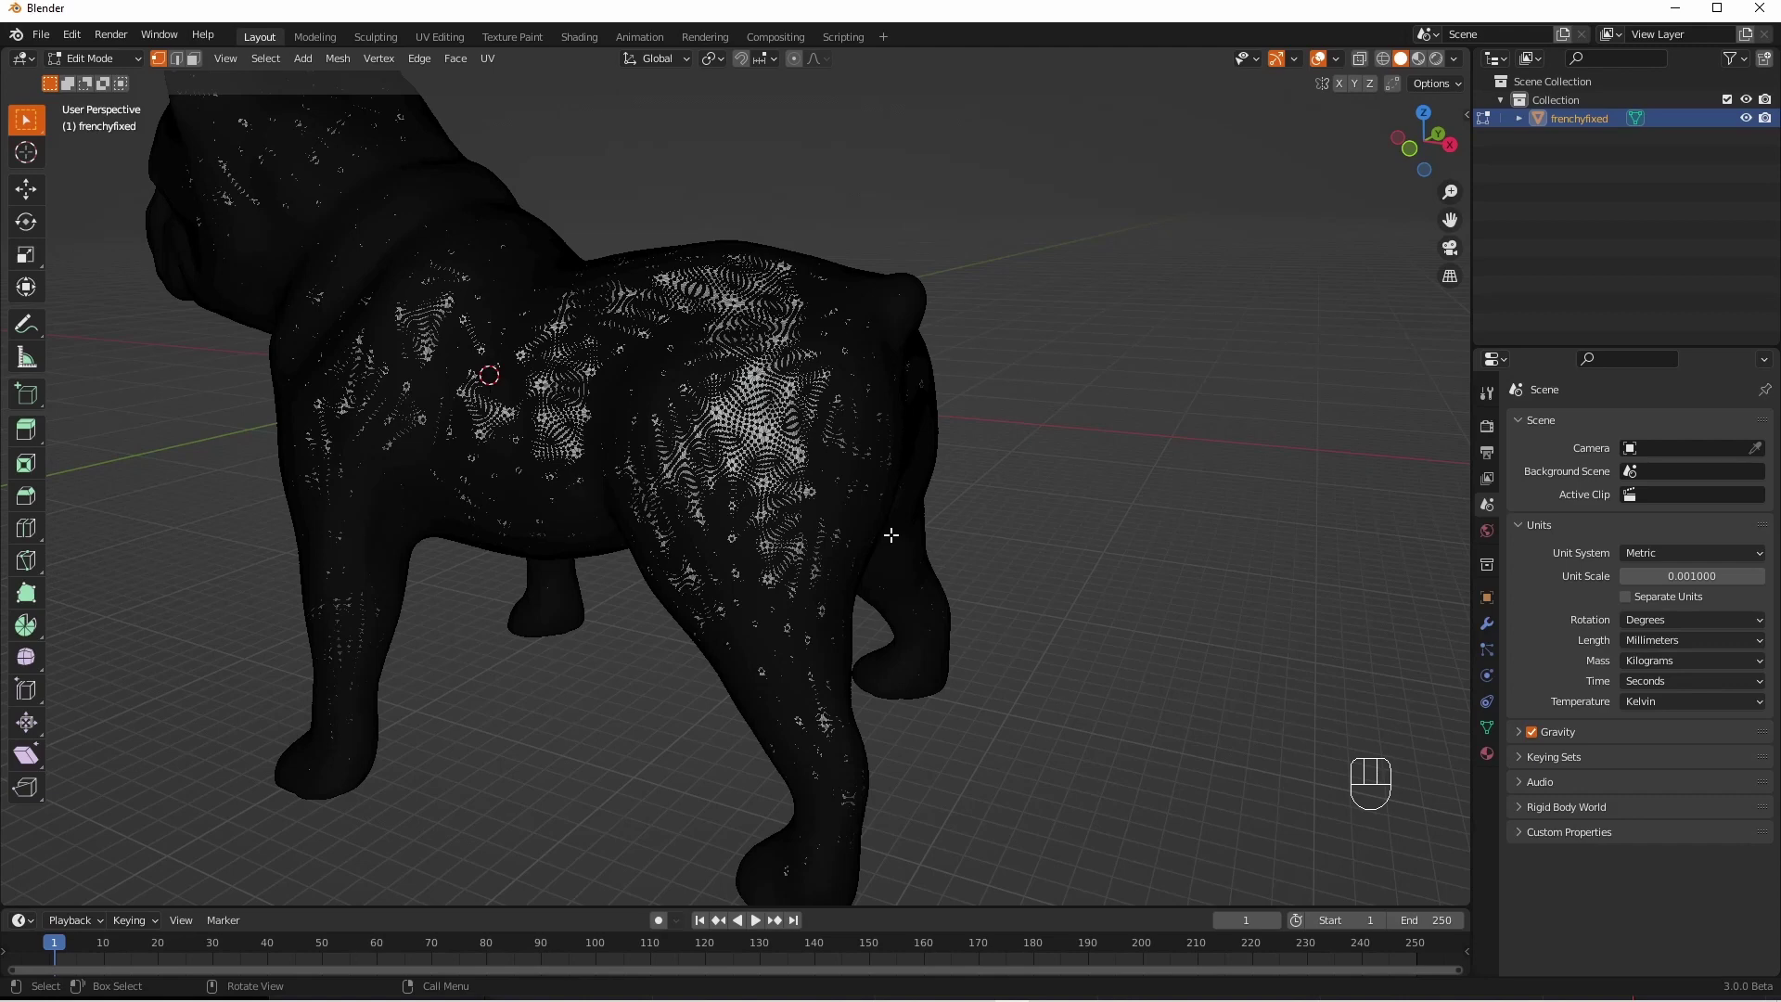
{"action": "left_click", "coordinate": [1336, 59]}
In Preferences > Themes > 3D Viewport, set Face Orientation Front alpha to 0, then close Preferences
{"action": "left_click", "coordinate": [74, 36]}
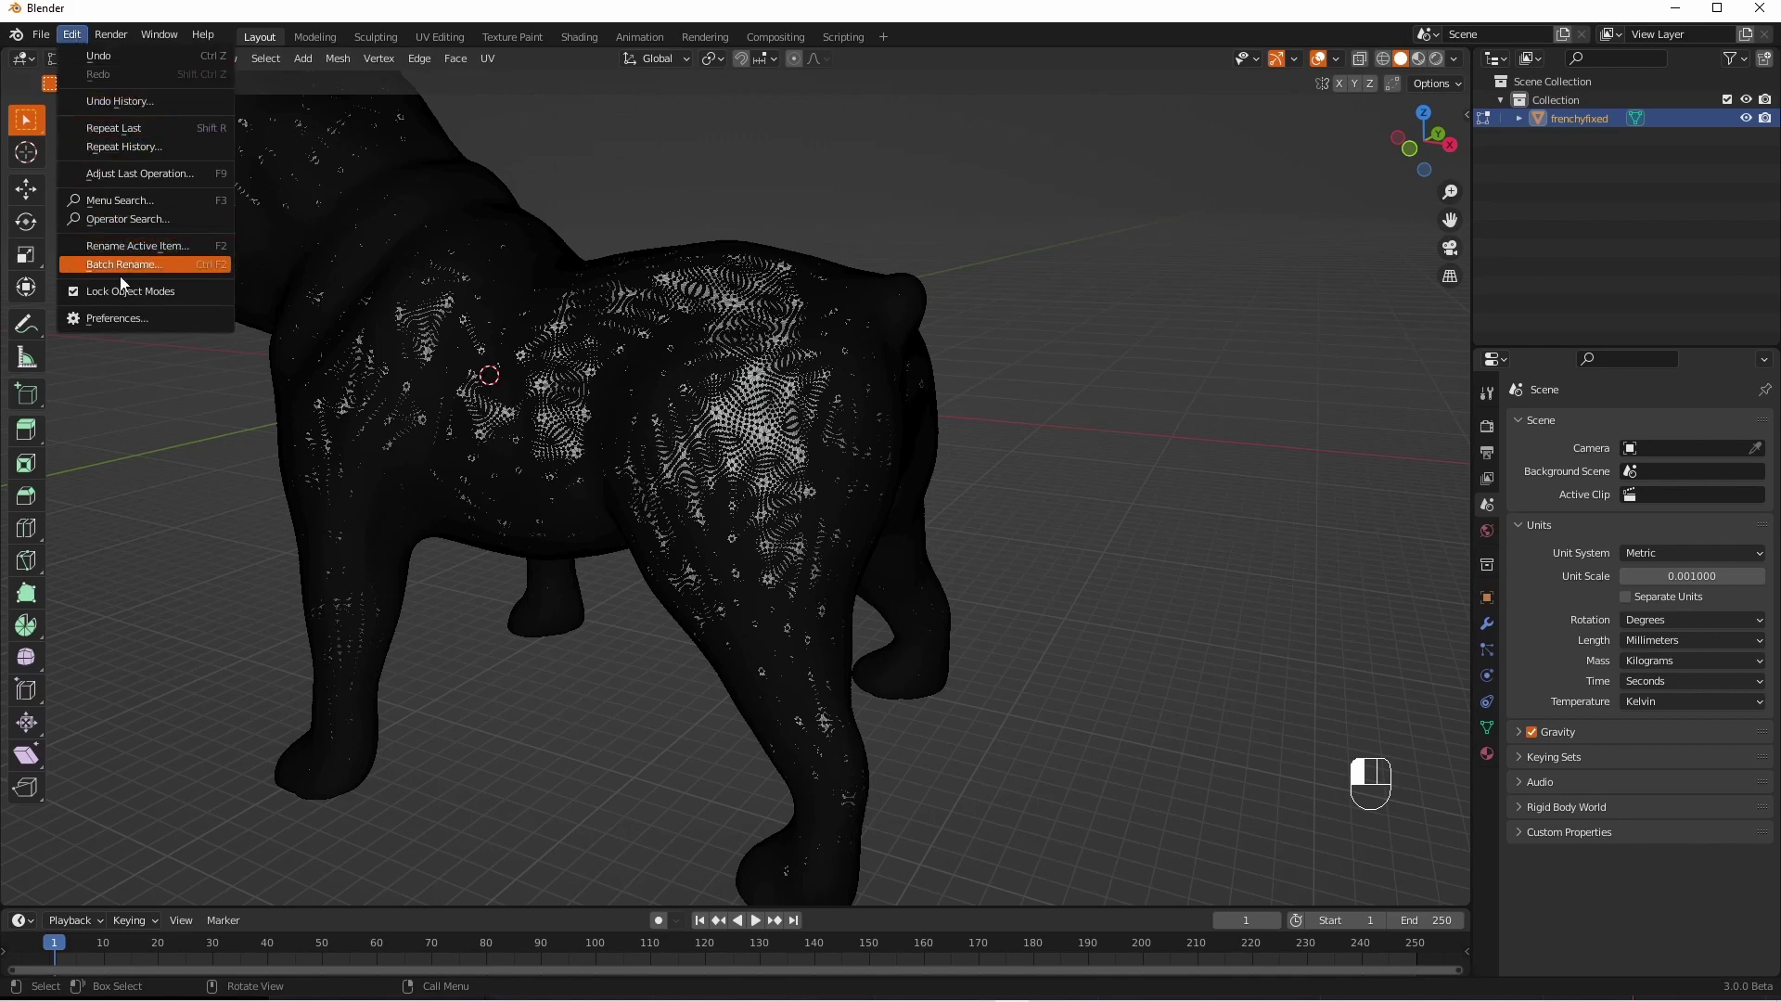
{"action": "left_click", "coordinate": [128, 320]}
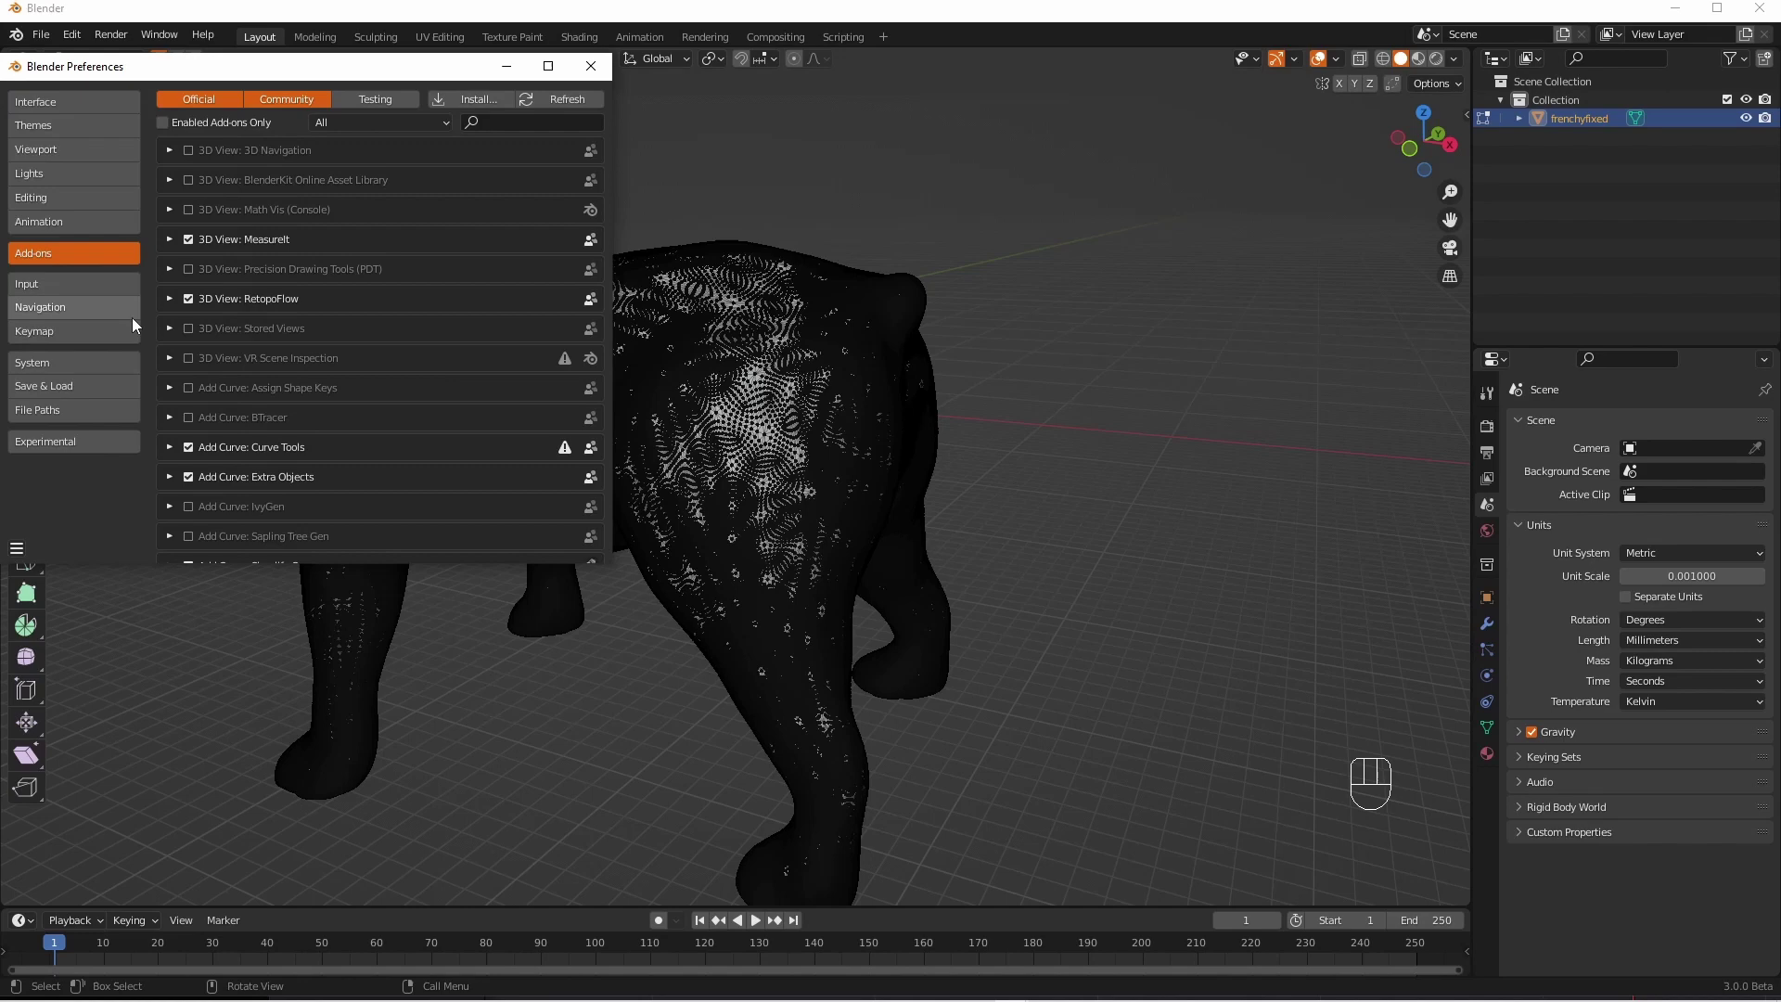
{"action": "left_click", "coordinate": [78, 132]}
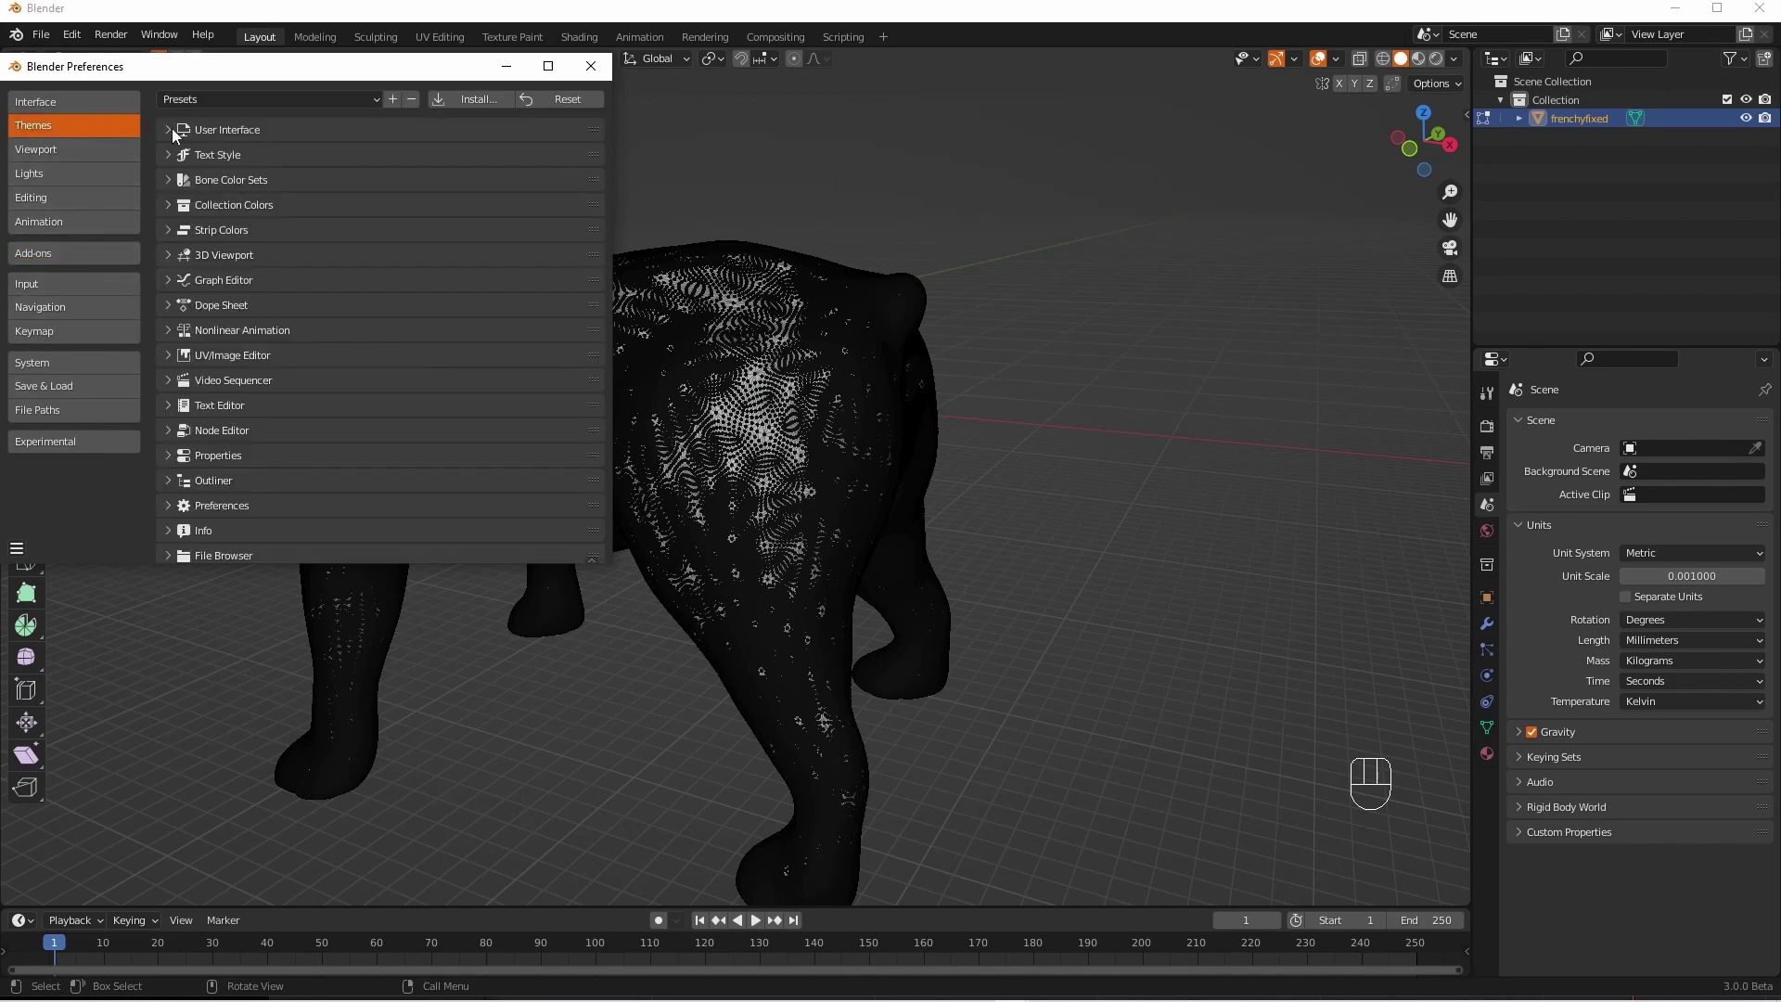
{"action": "left_click", "coordinate": [175, 254]}
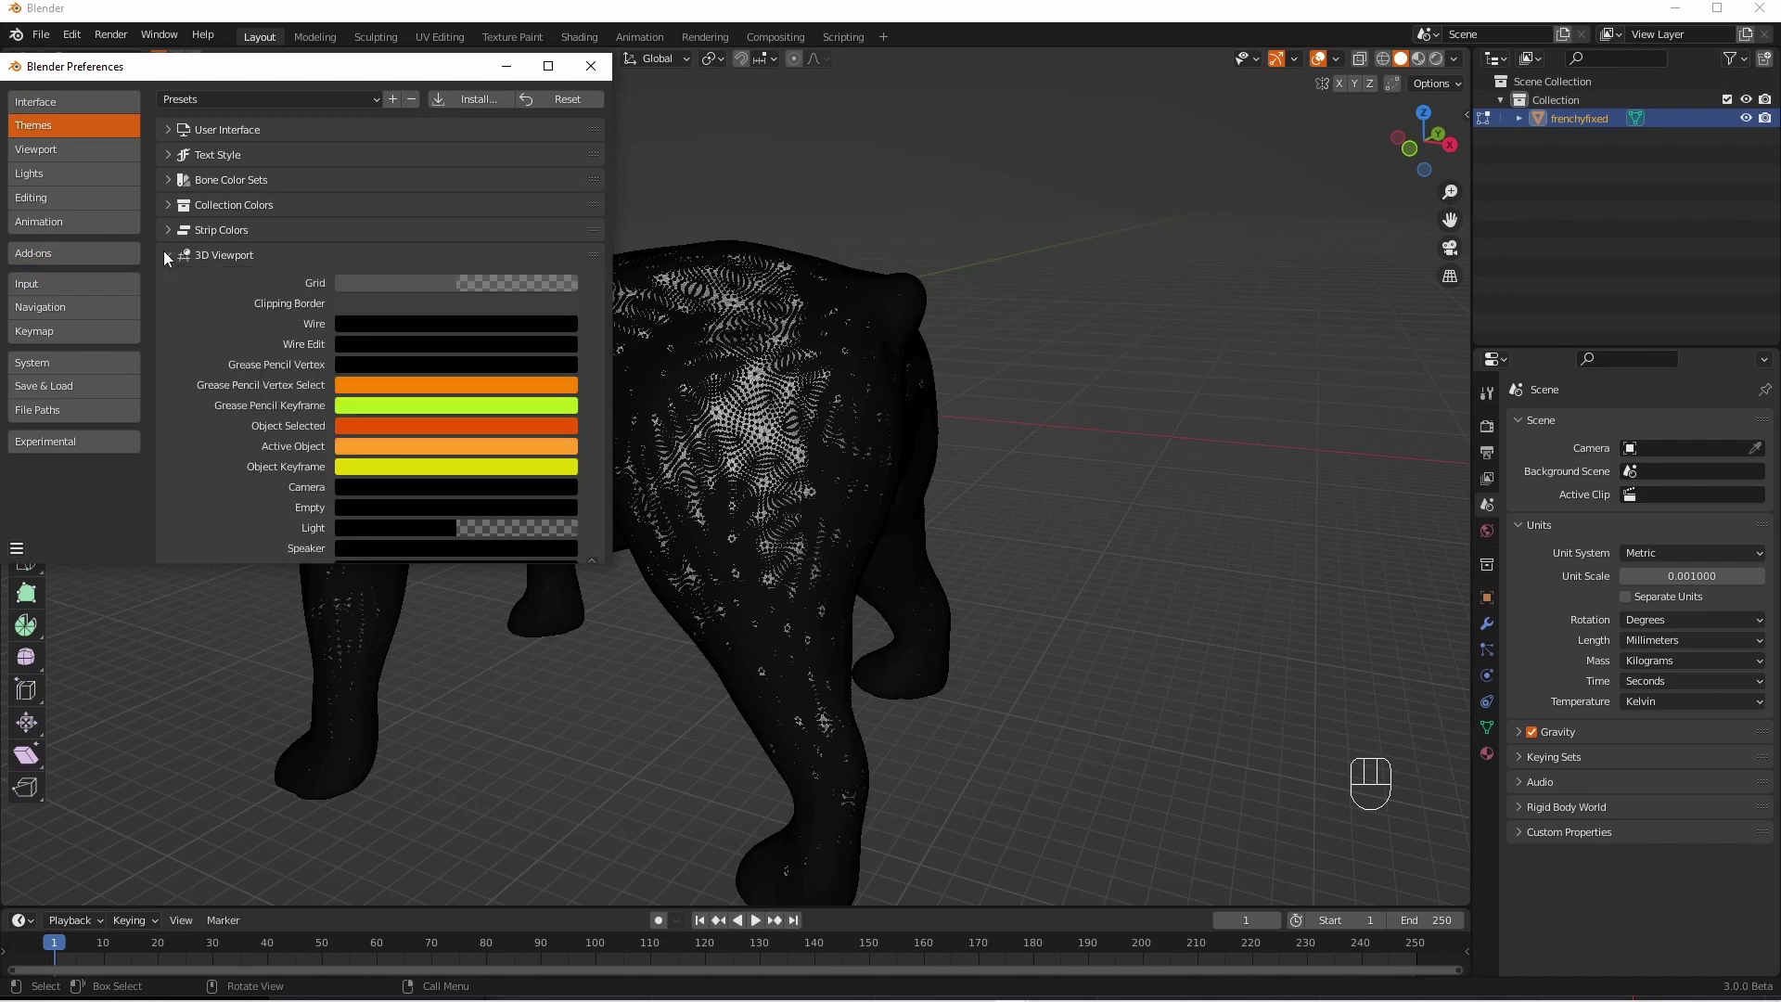
{"action": "scroll", "coordinate": [437, 375], "scroll_direction": "down", "scroll_amount": 10}
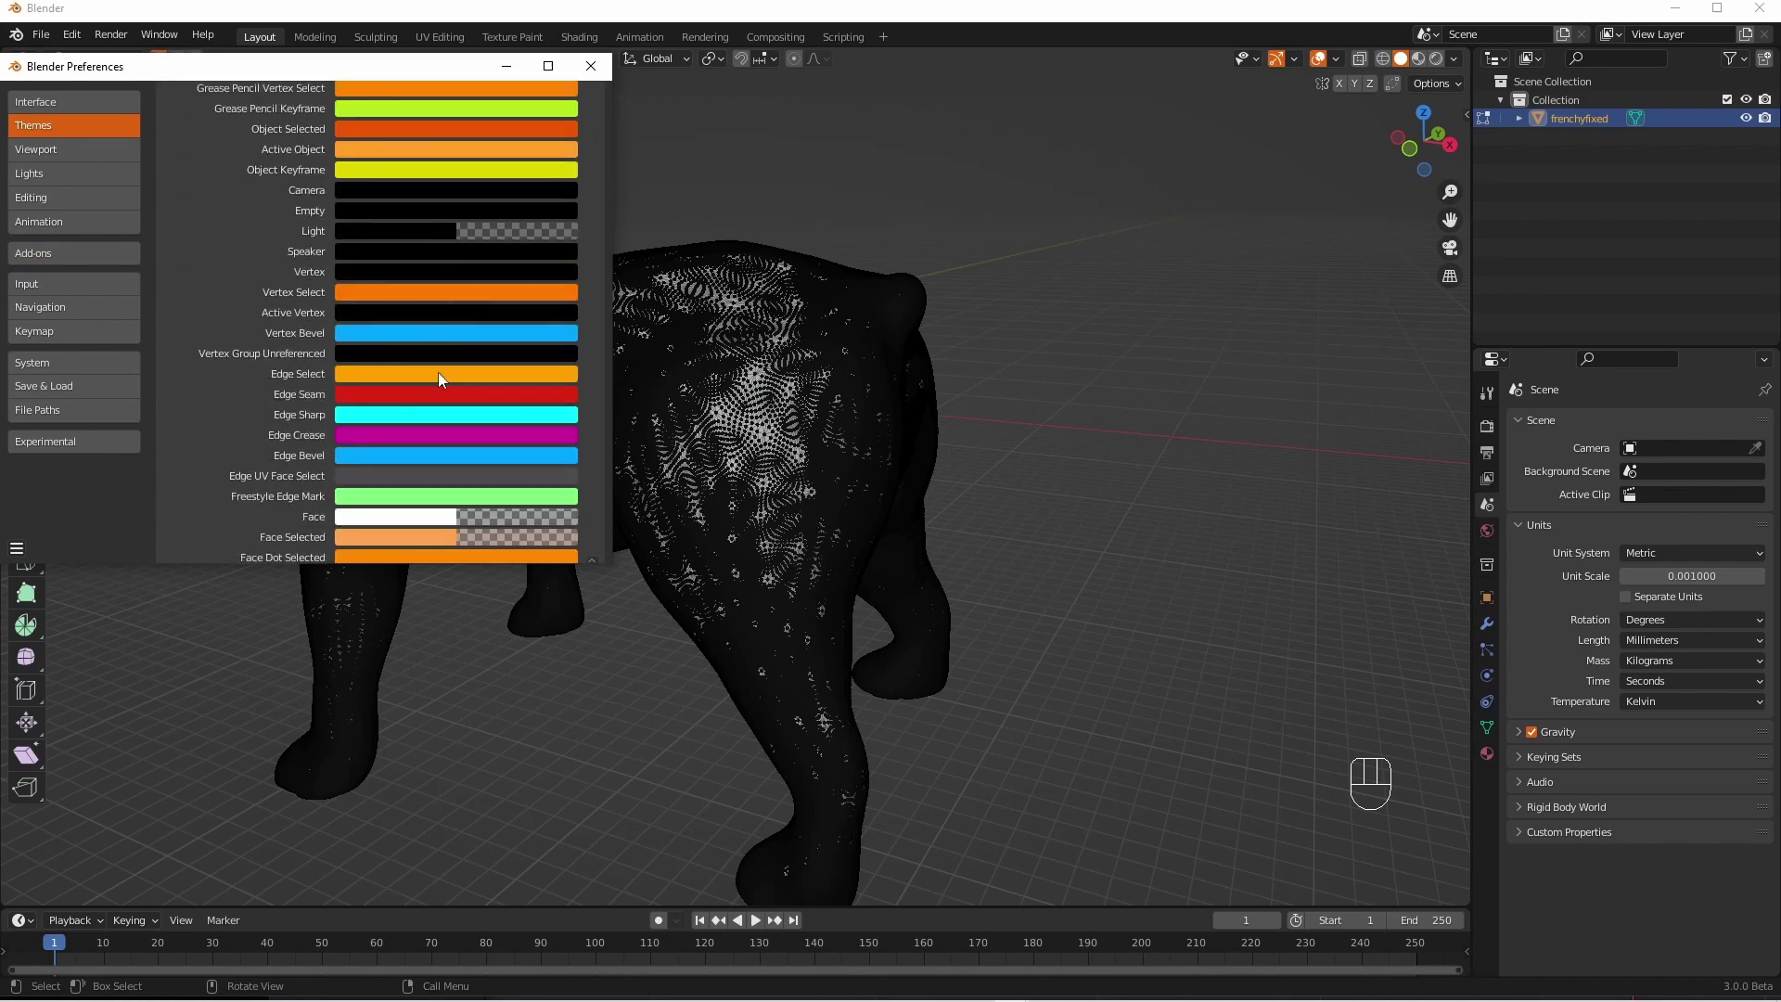
{"action": "scroll", "coordinate": [438, 379], "scroll_direction": "down", "scroll_amount": 4}
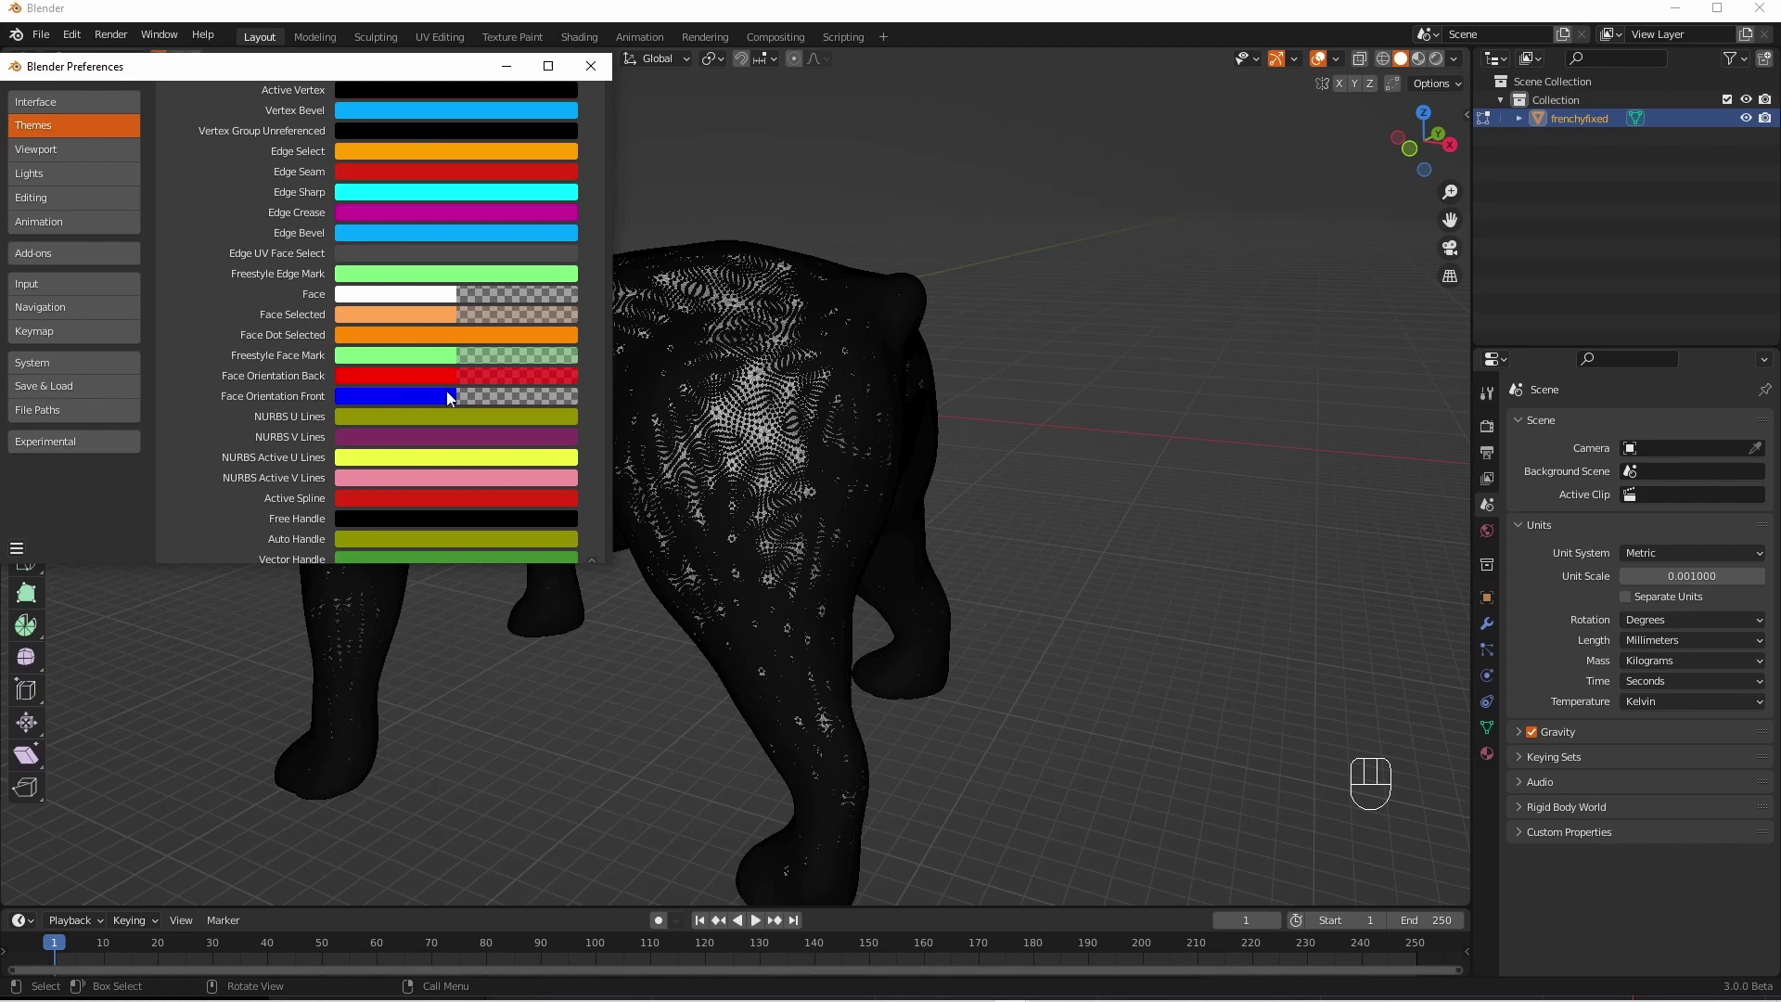
{"action": "left_click", "coordinate": [475, 393]}
{"action": "left_click_drag", "start_coordinate": [493, 369], "coordinate": [413, 370]}
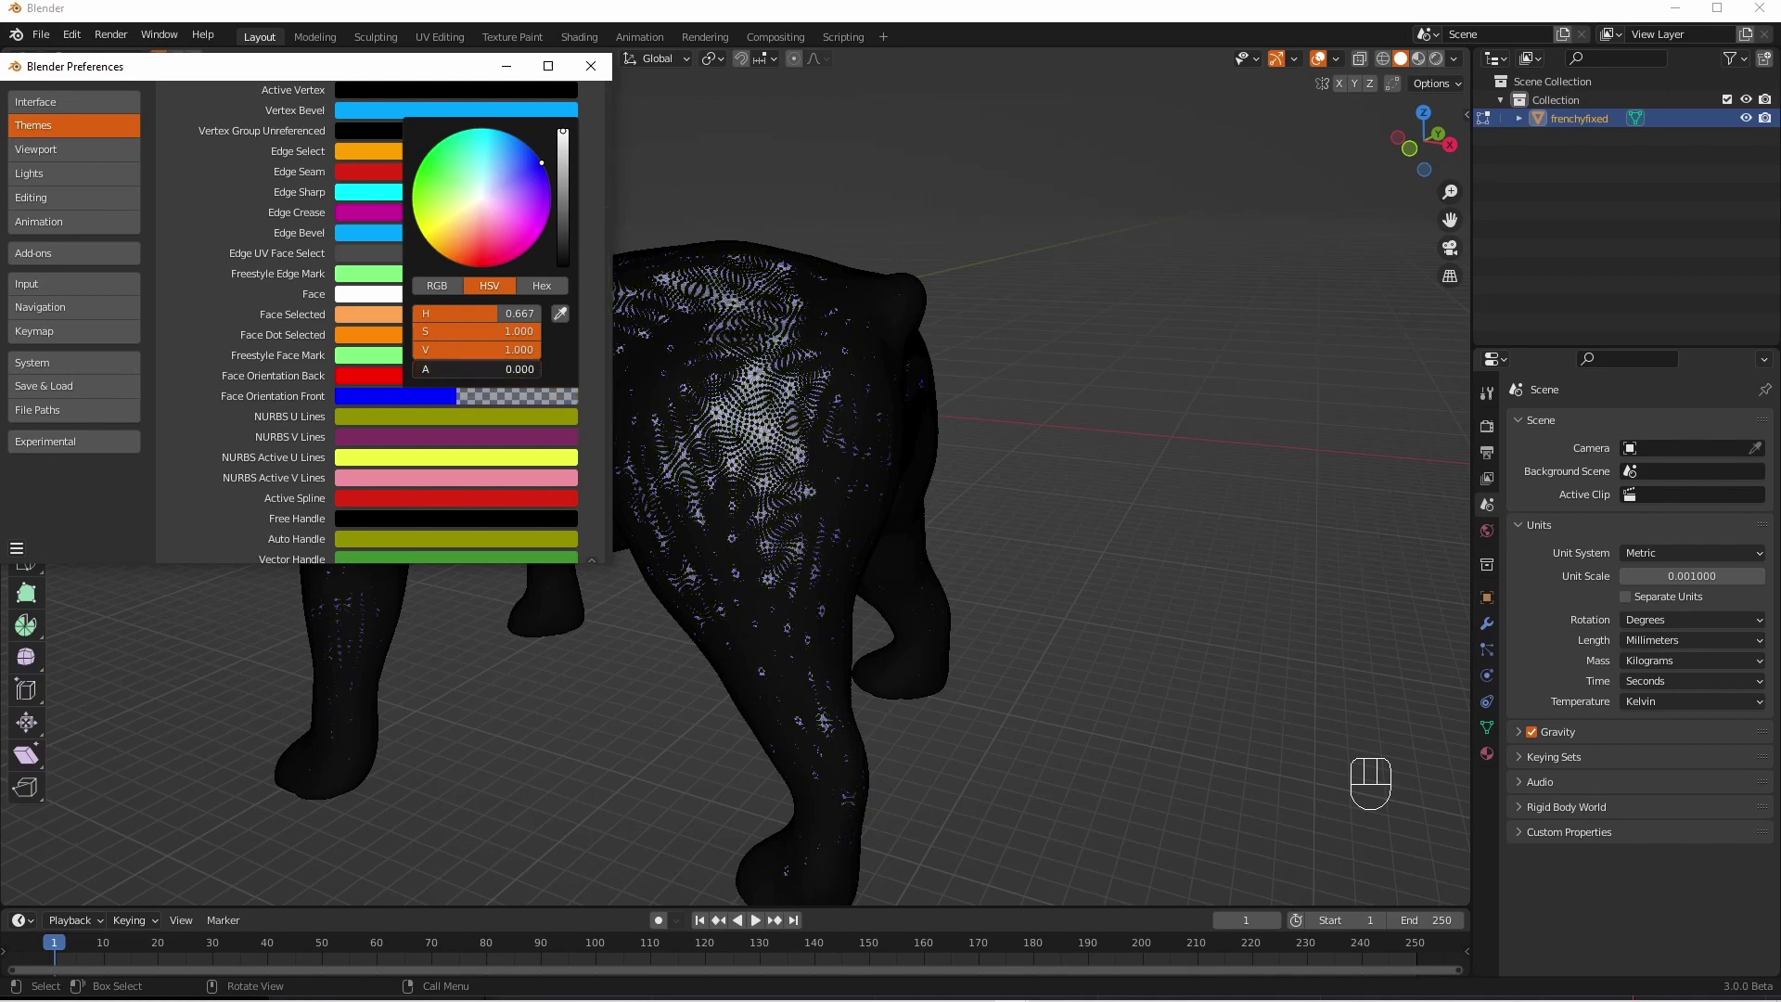
{"action": "left_click", "coordinate": [591, 66]}
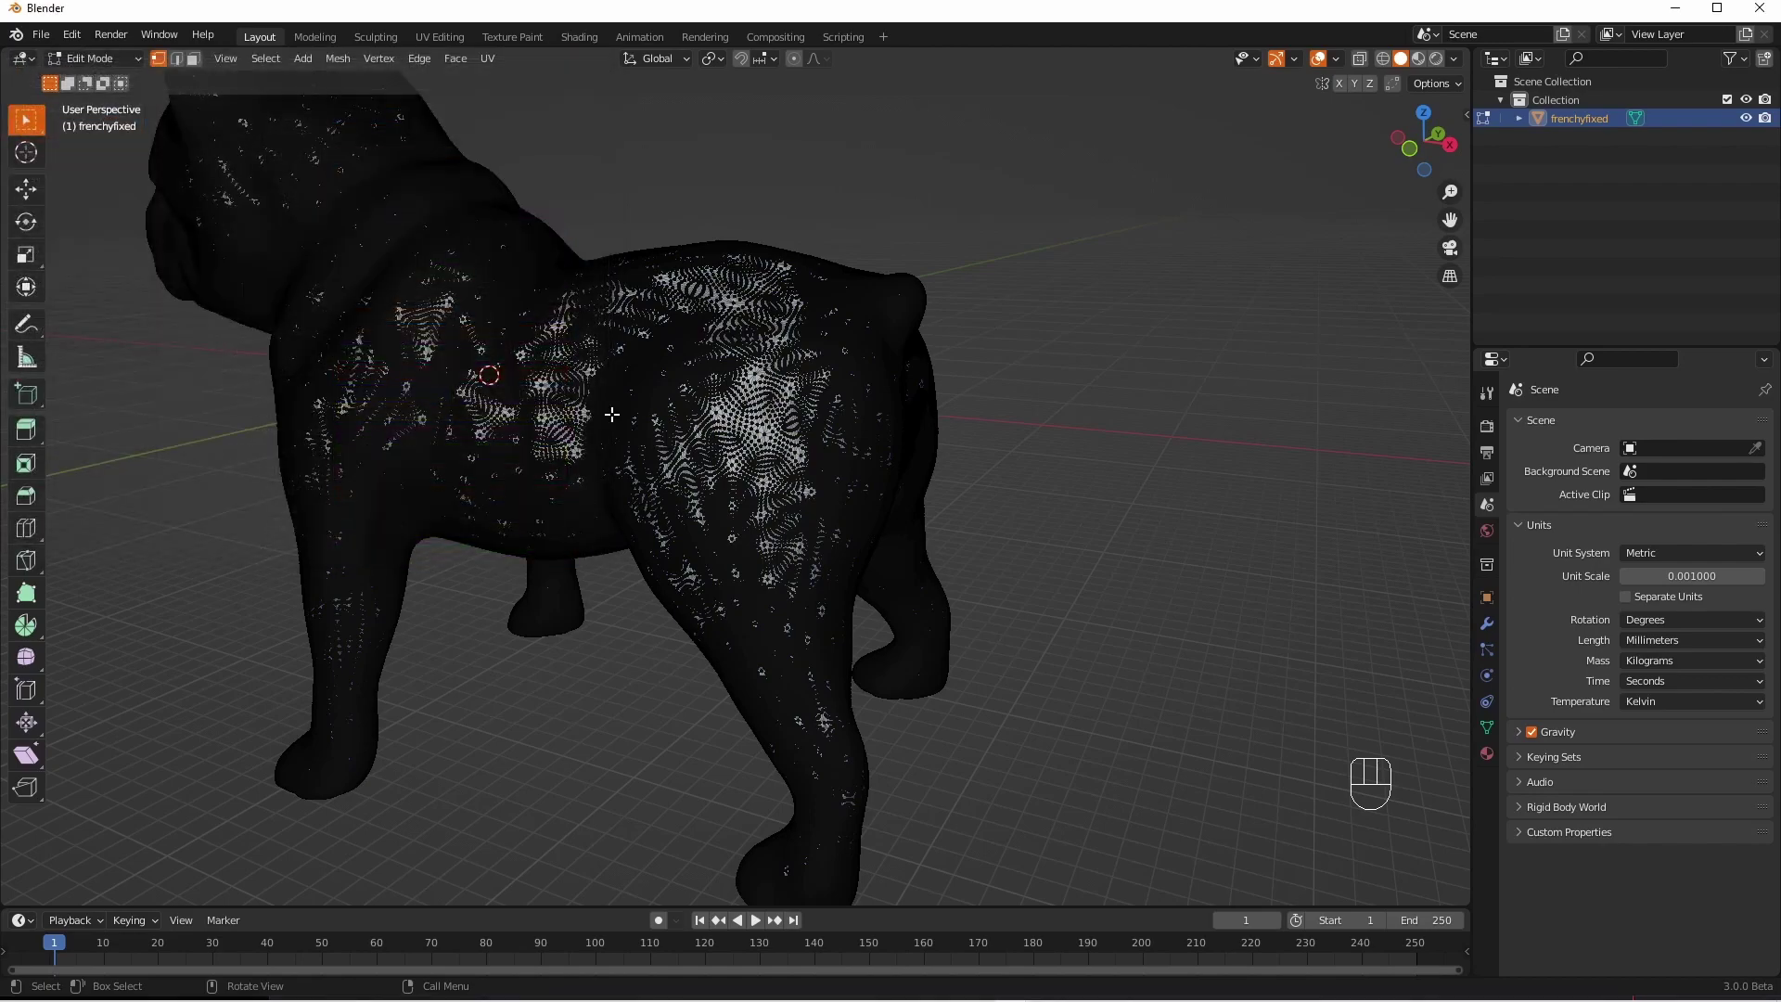
Zoom inside the dog and use Select Linked (L) to grab the whole inner-wall surface
{"action": "scroll", "coordinate": [612, 415], "scroll_direction": "up", "scroll_amount": 10}
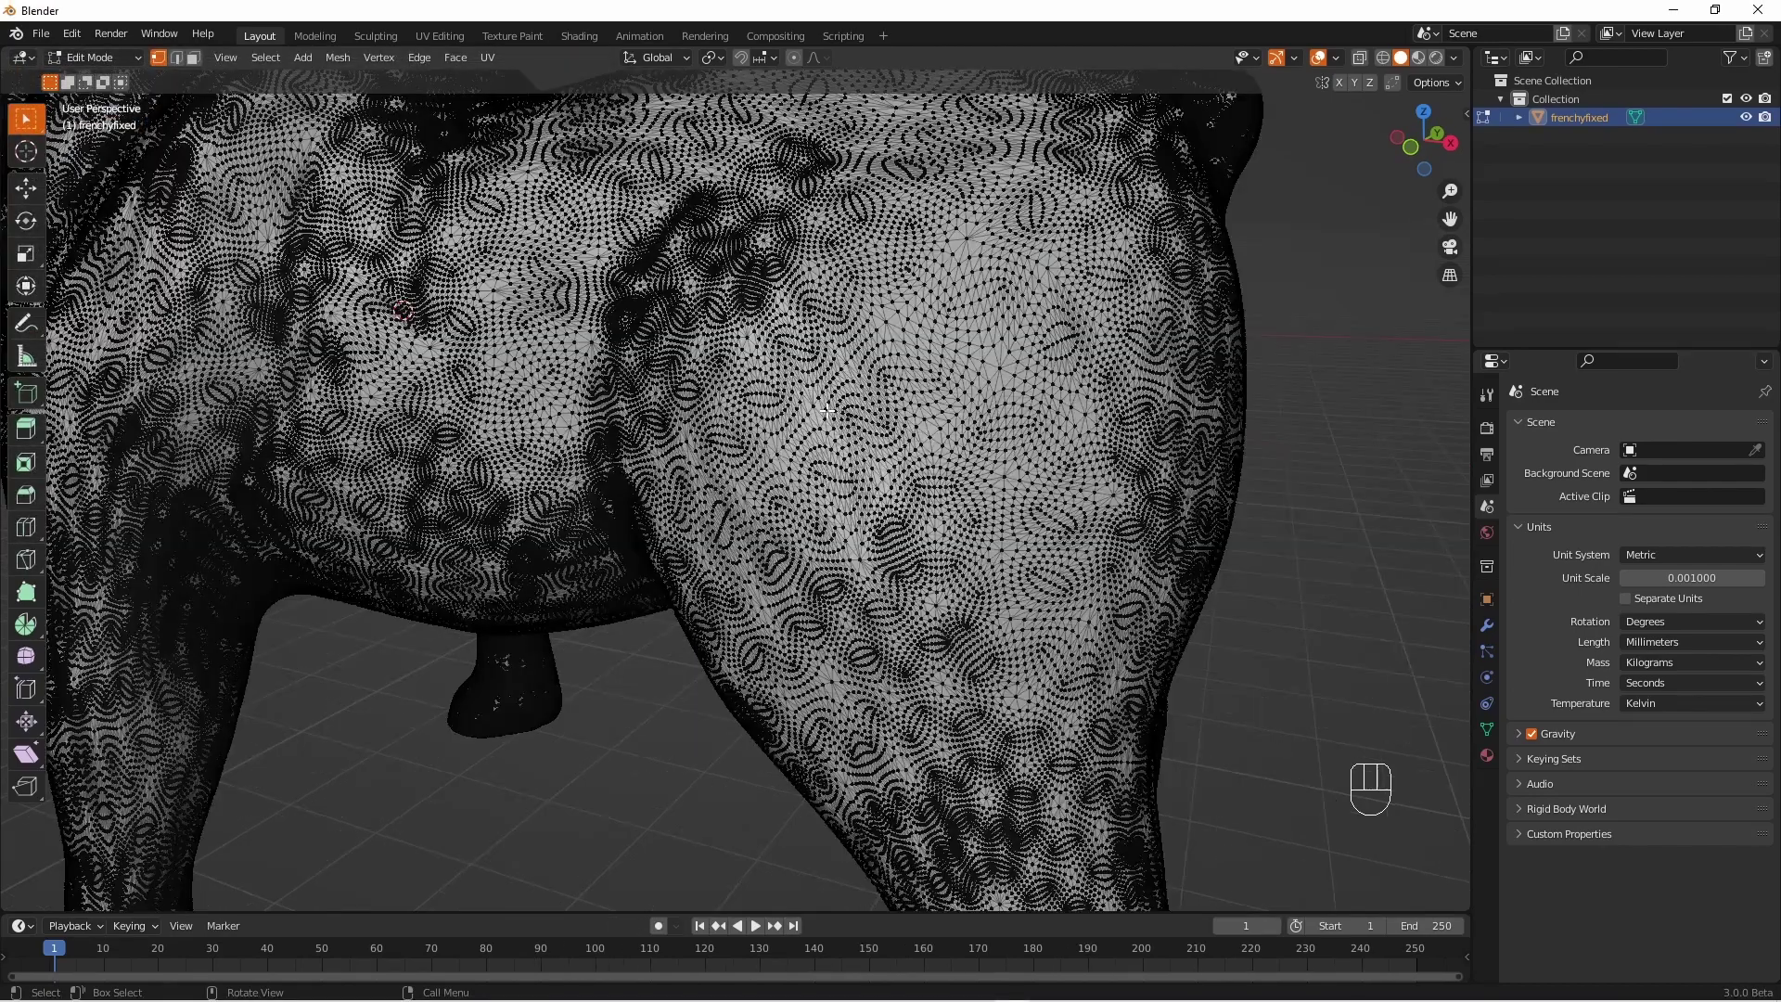
{"action": "scroll", "coordinate": [824, 417], "scroll_direction": "up", "scroll_amount": 8}
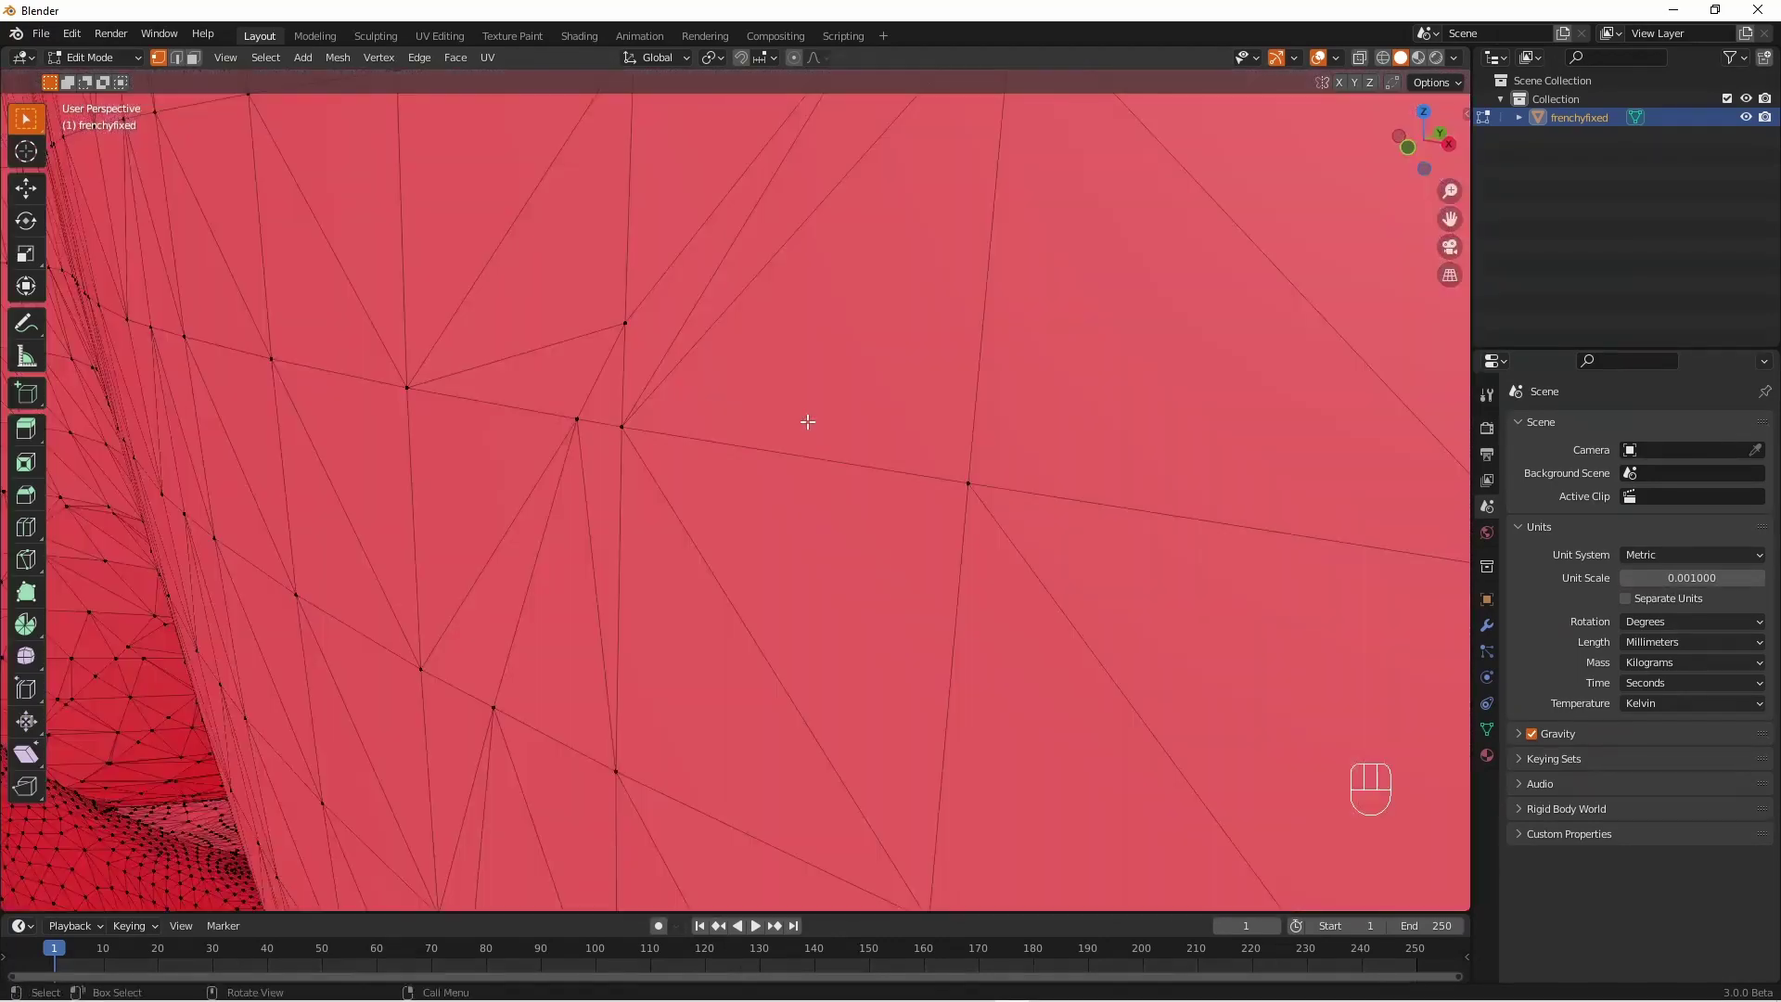
{"action": "middle_click_drag", "start_coordinate": [808, 421], "coordinate": [812, 409]}
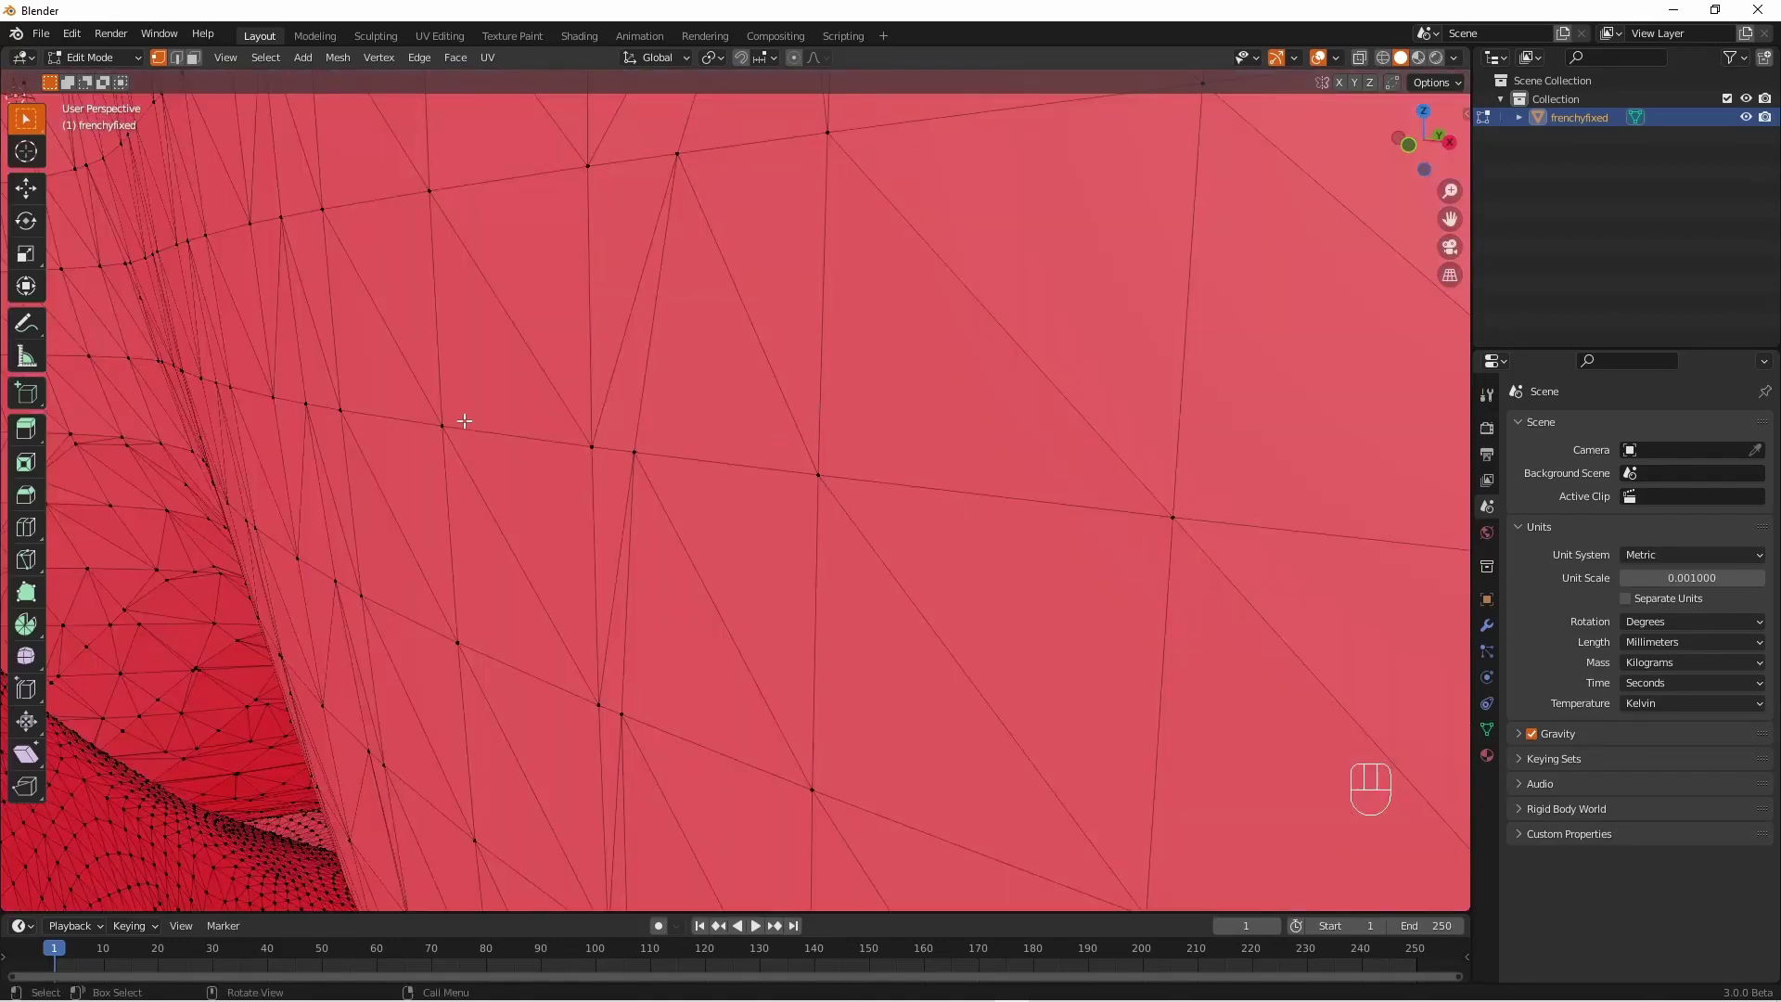
{"action": "key", "text": "l"}
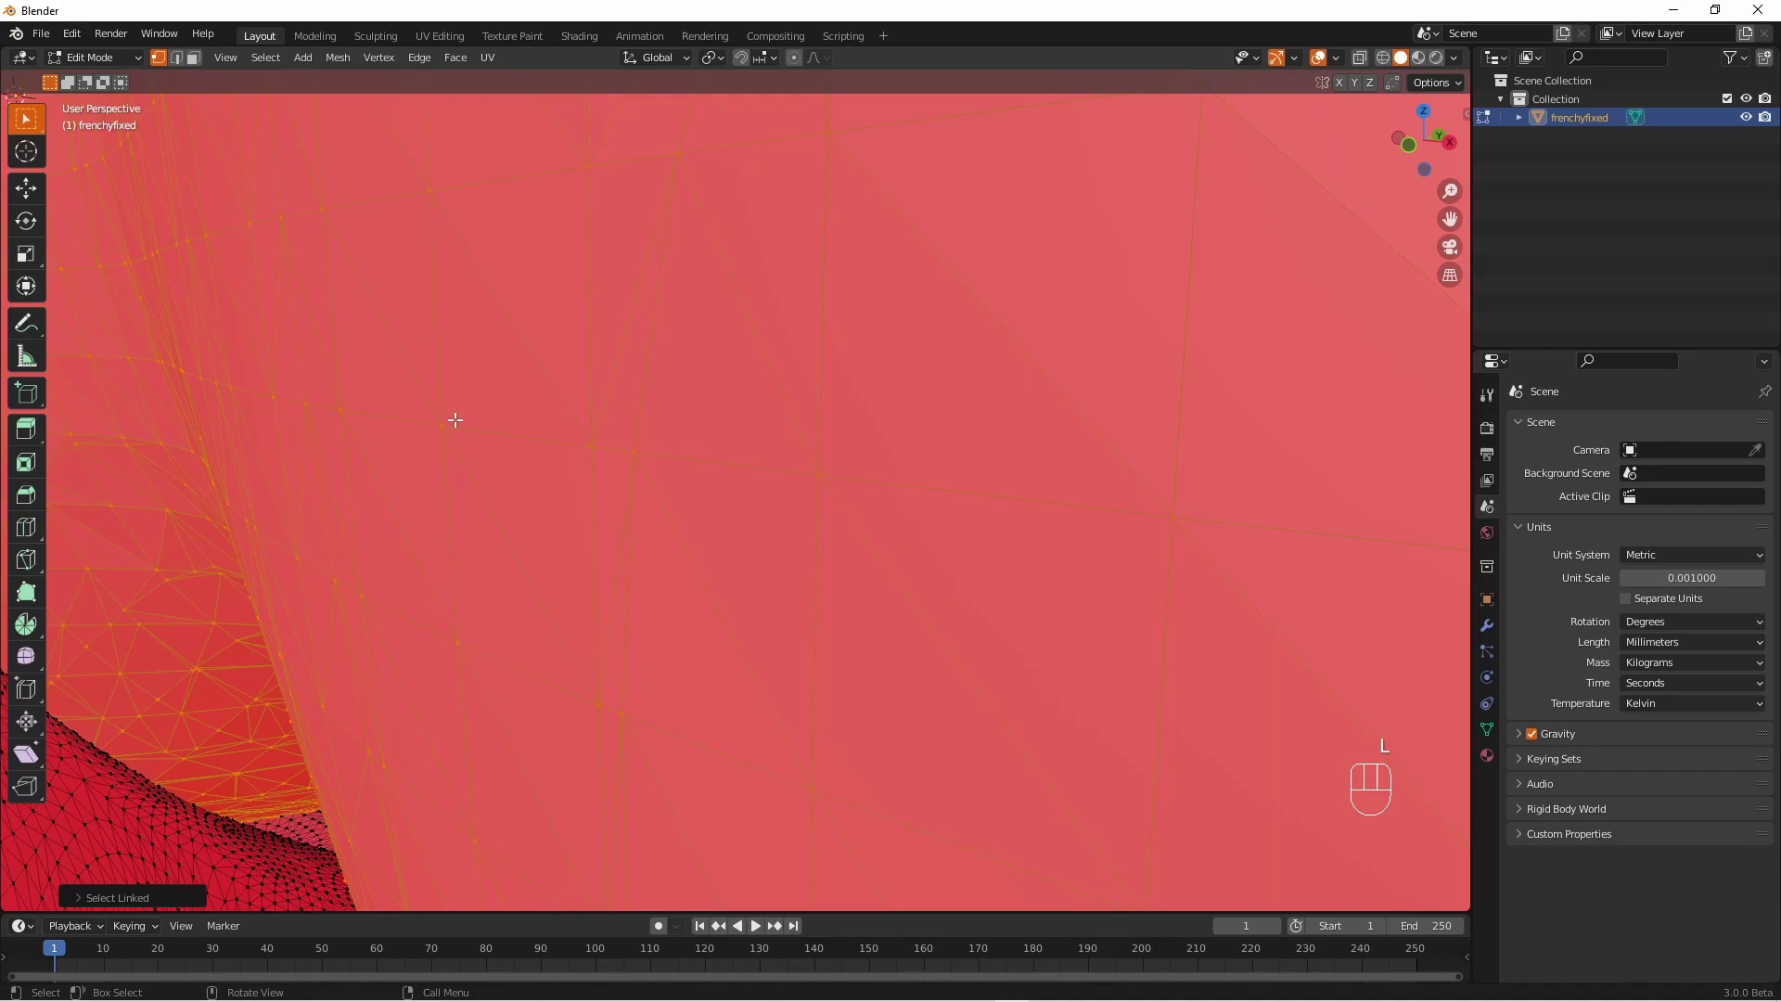
{"action": "scroll", "coordinate": [454, 420], "scroll_direction": "down", "scroll_amount": 10}
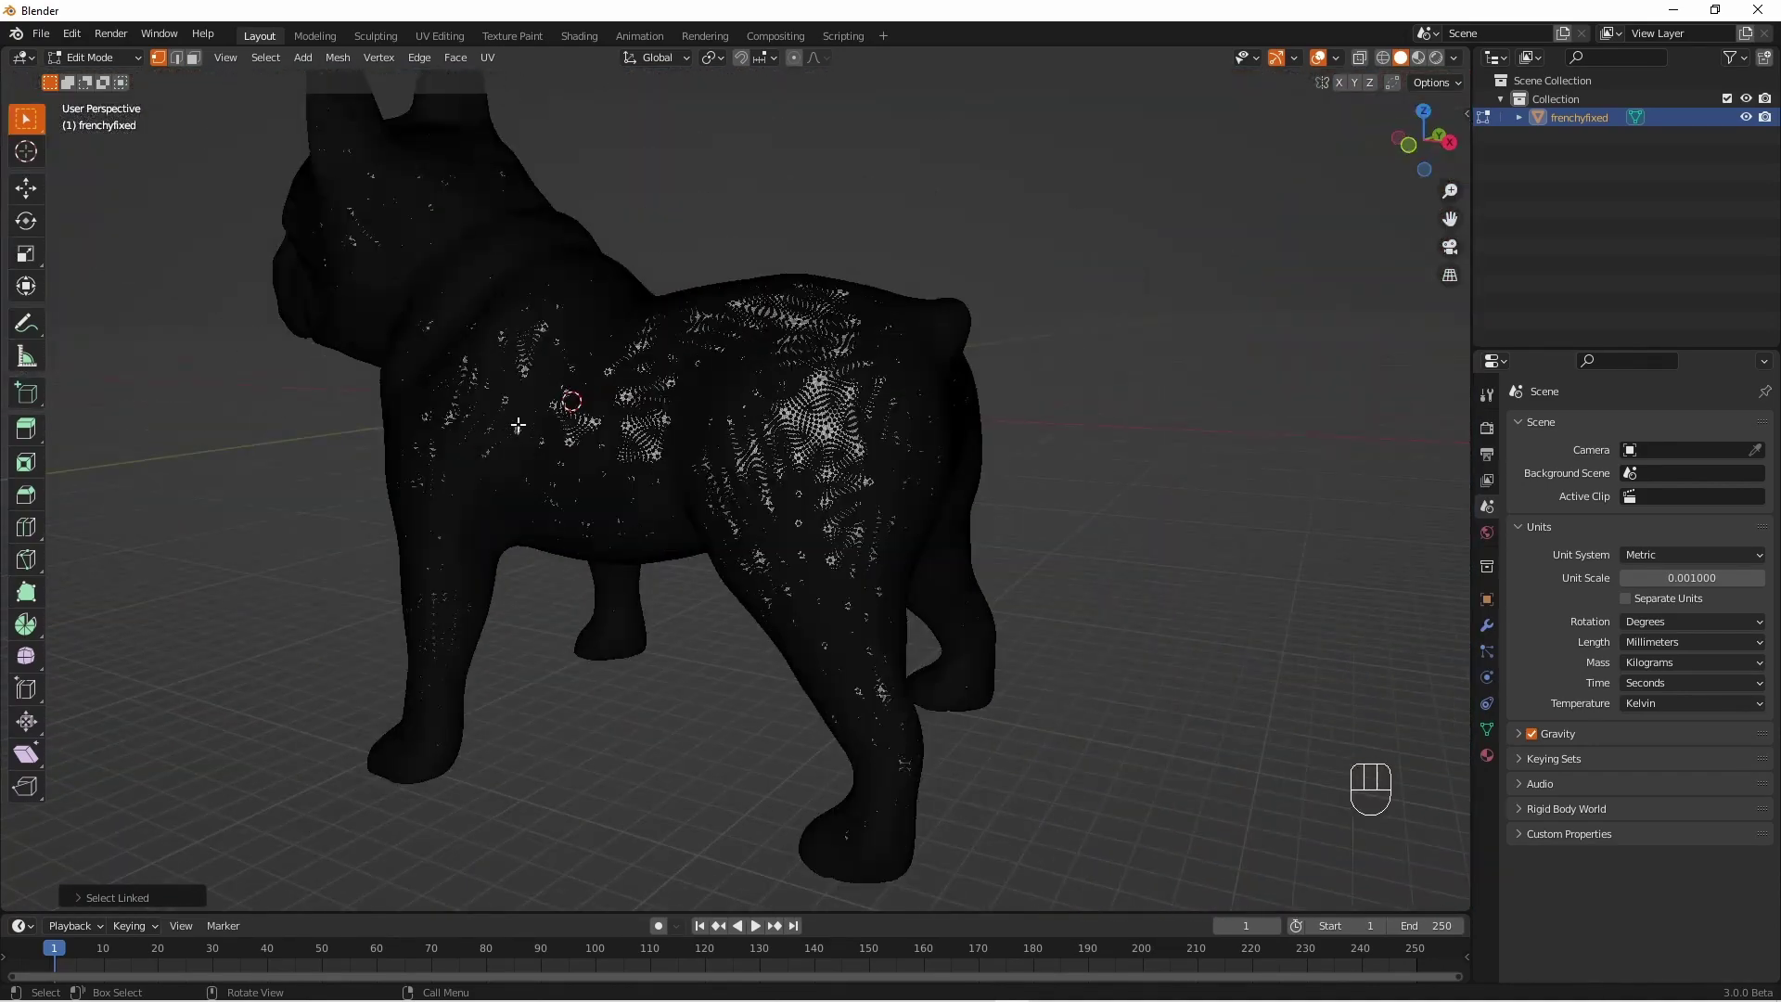
Separate the selected inner wall into frenchyfixed.001 and toggle the shell's visibility to verify the split
{"action": "key", "text": "p"}
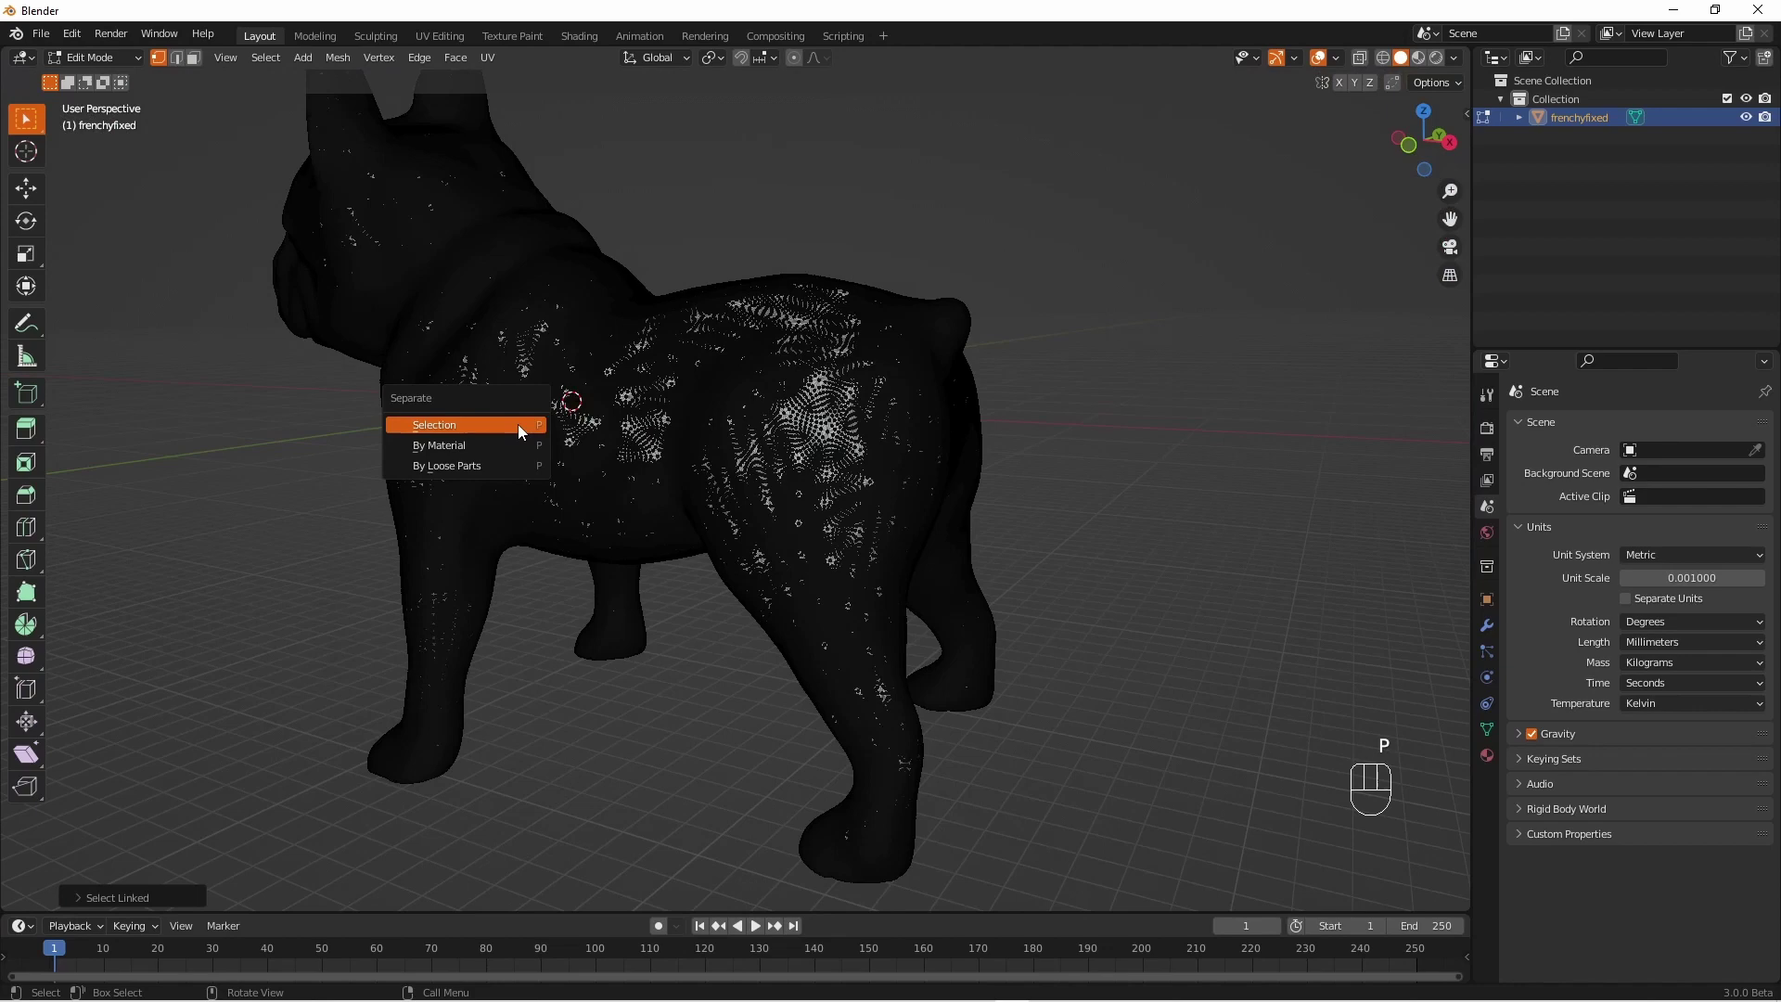
{"action": "left_click", "coordinate": [518, 425]}
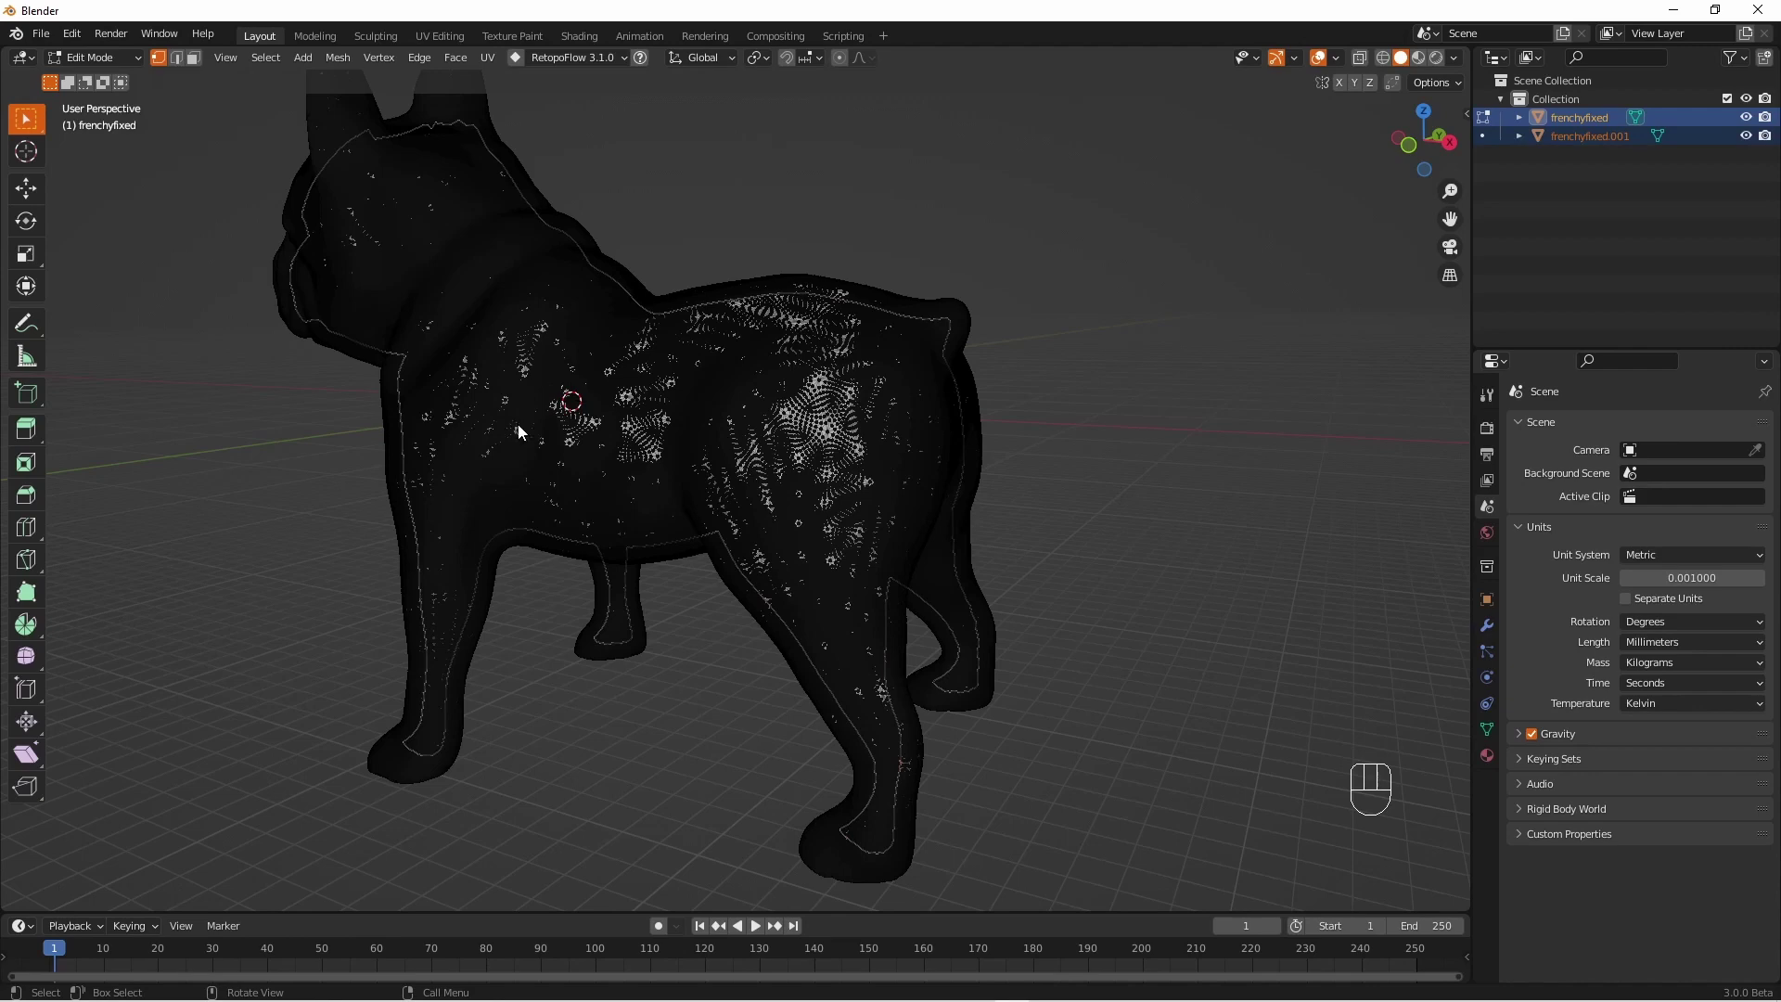
{"action": "key", "text": "Tab"}
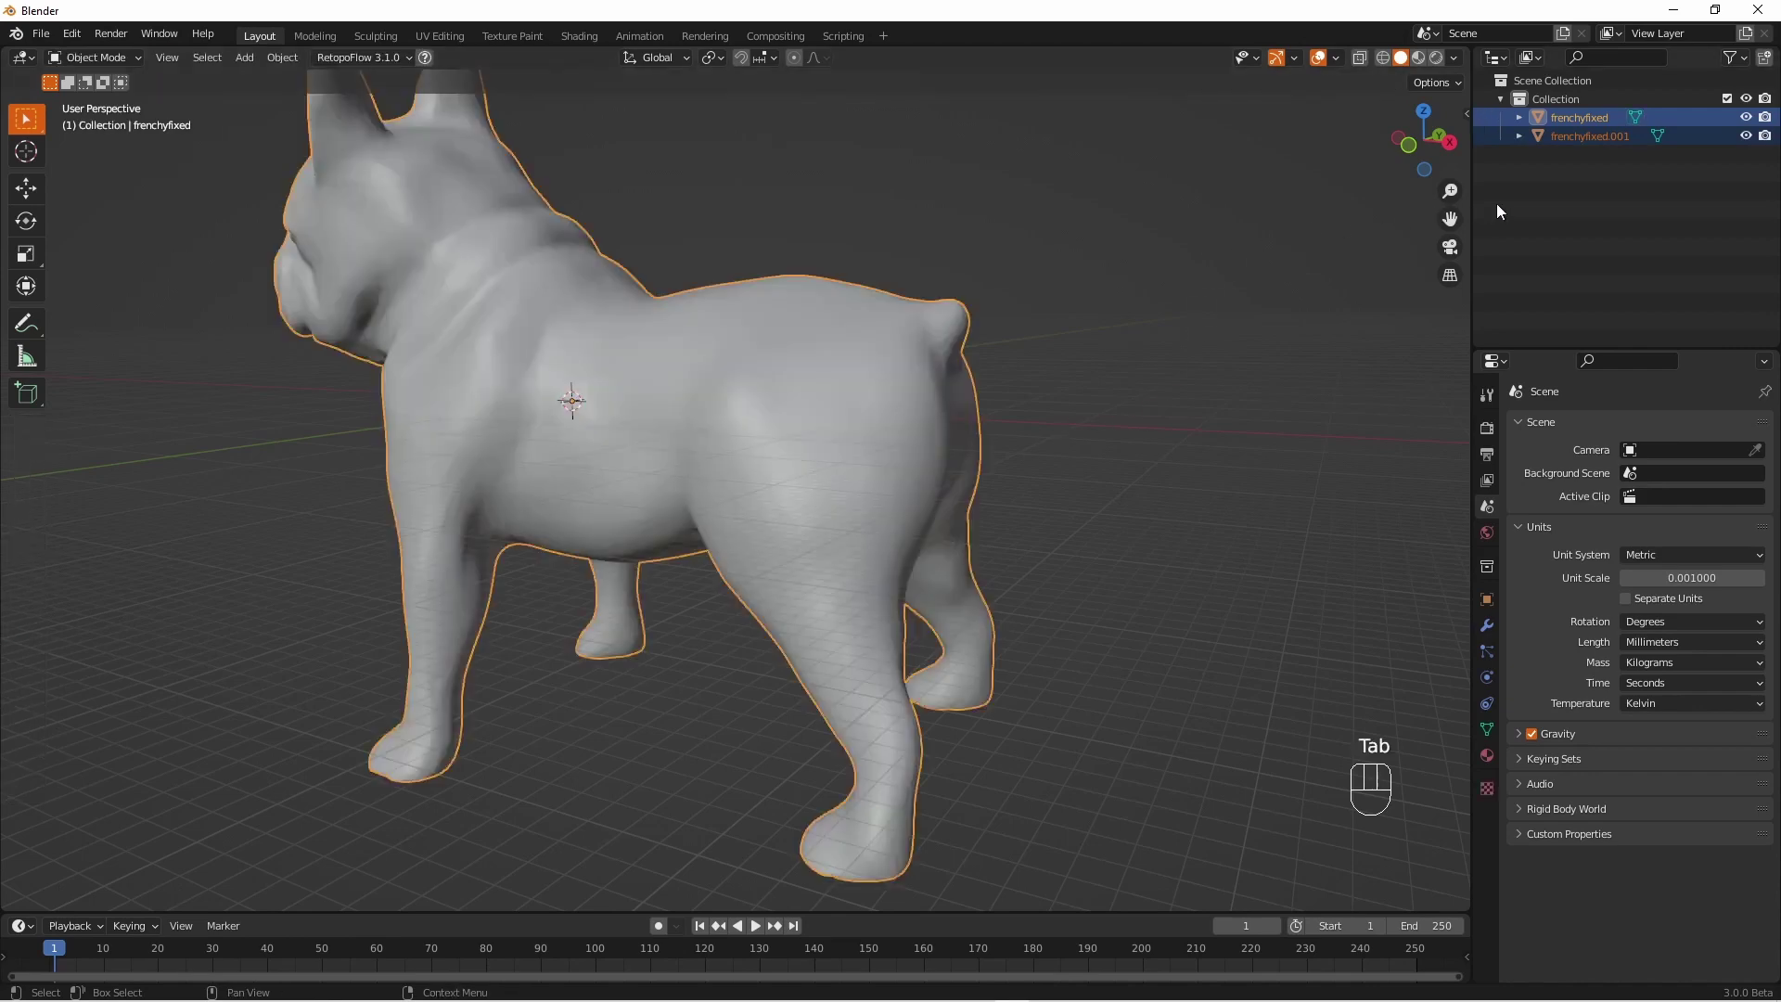
{"action": "left_click", "coordinate": [1746, 118]}
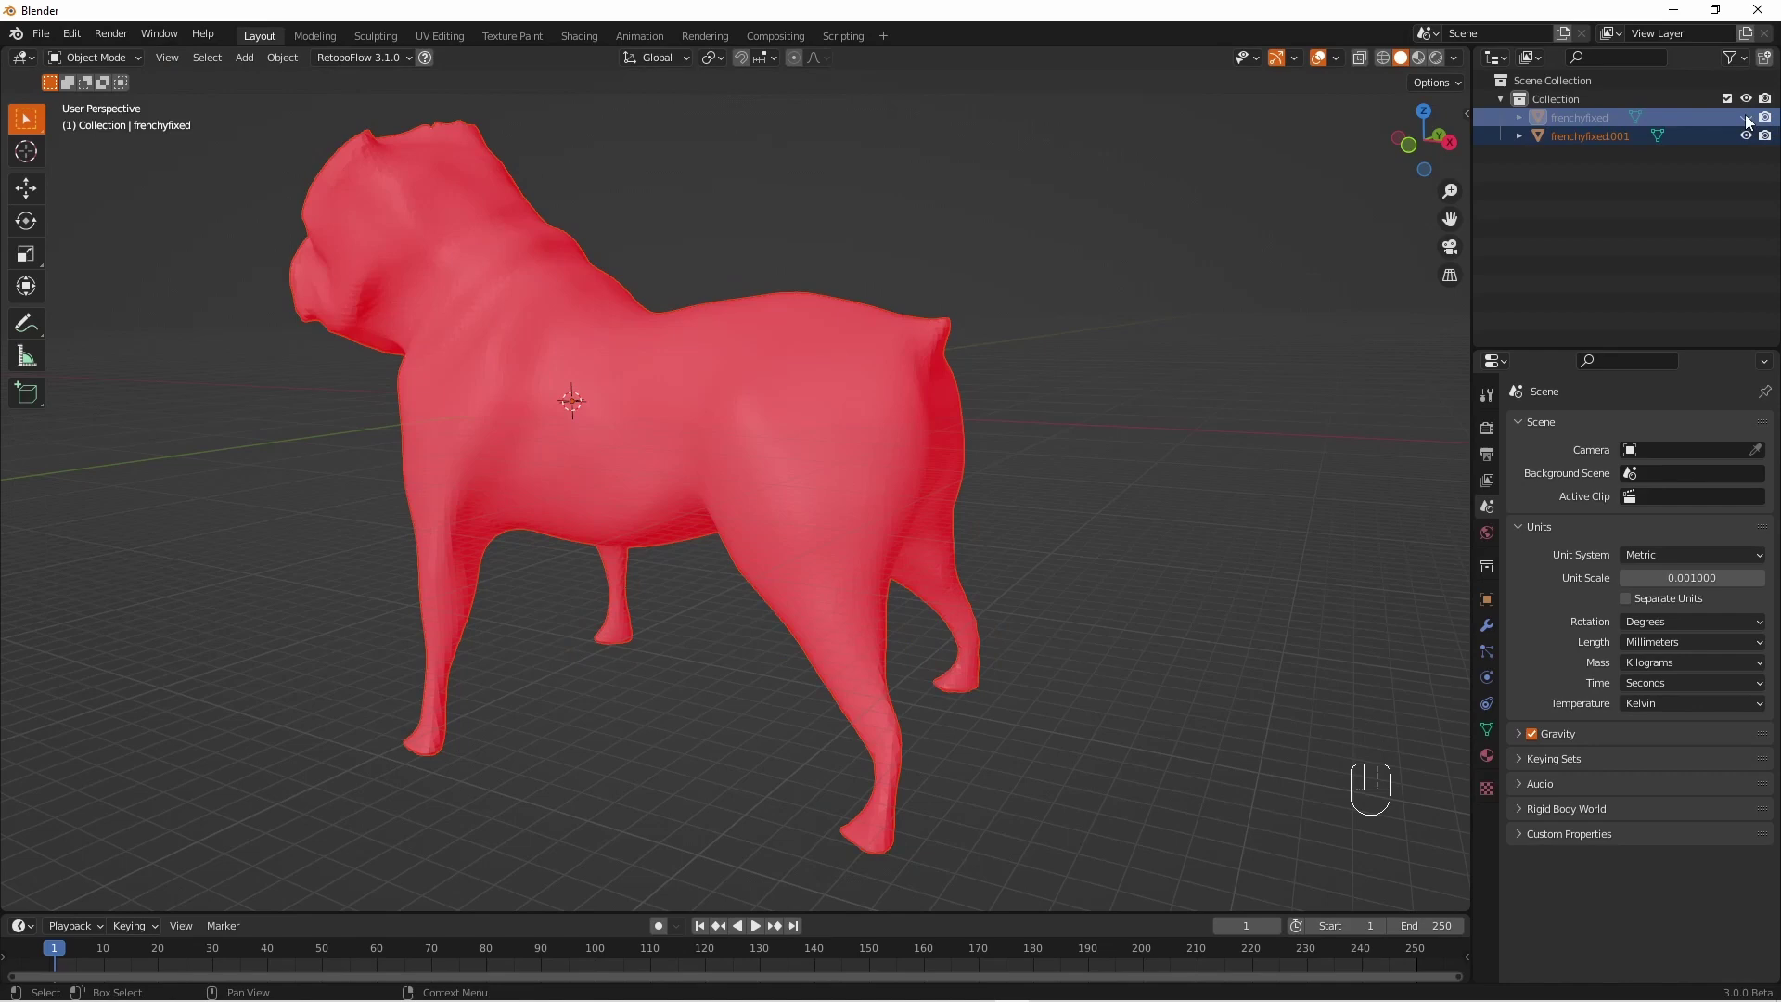
{"action": "left_click", "coordinate": [1746, 117]}
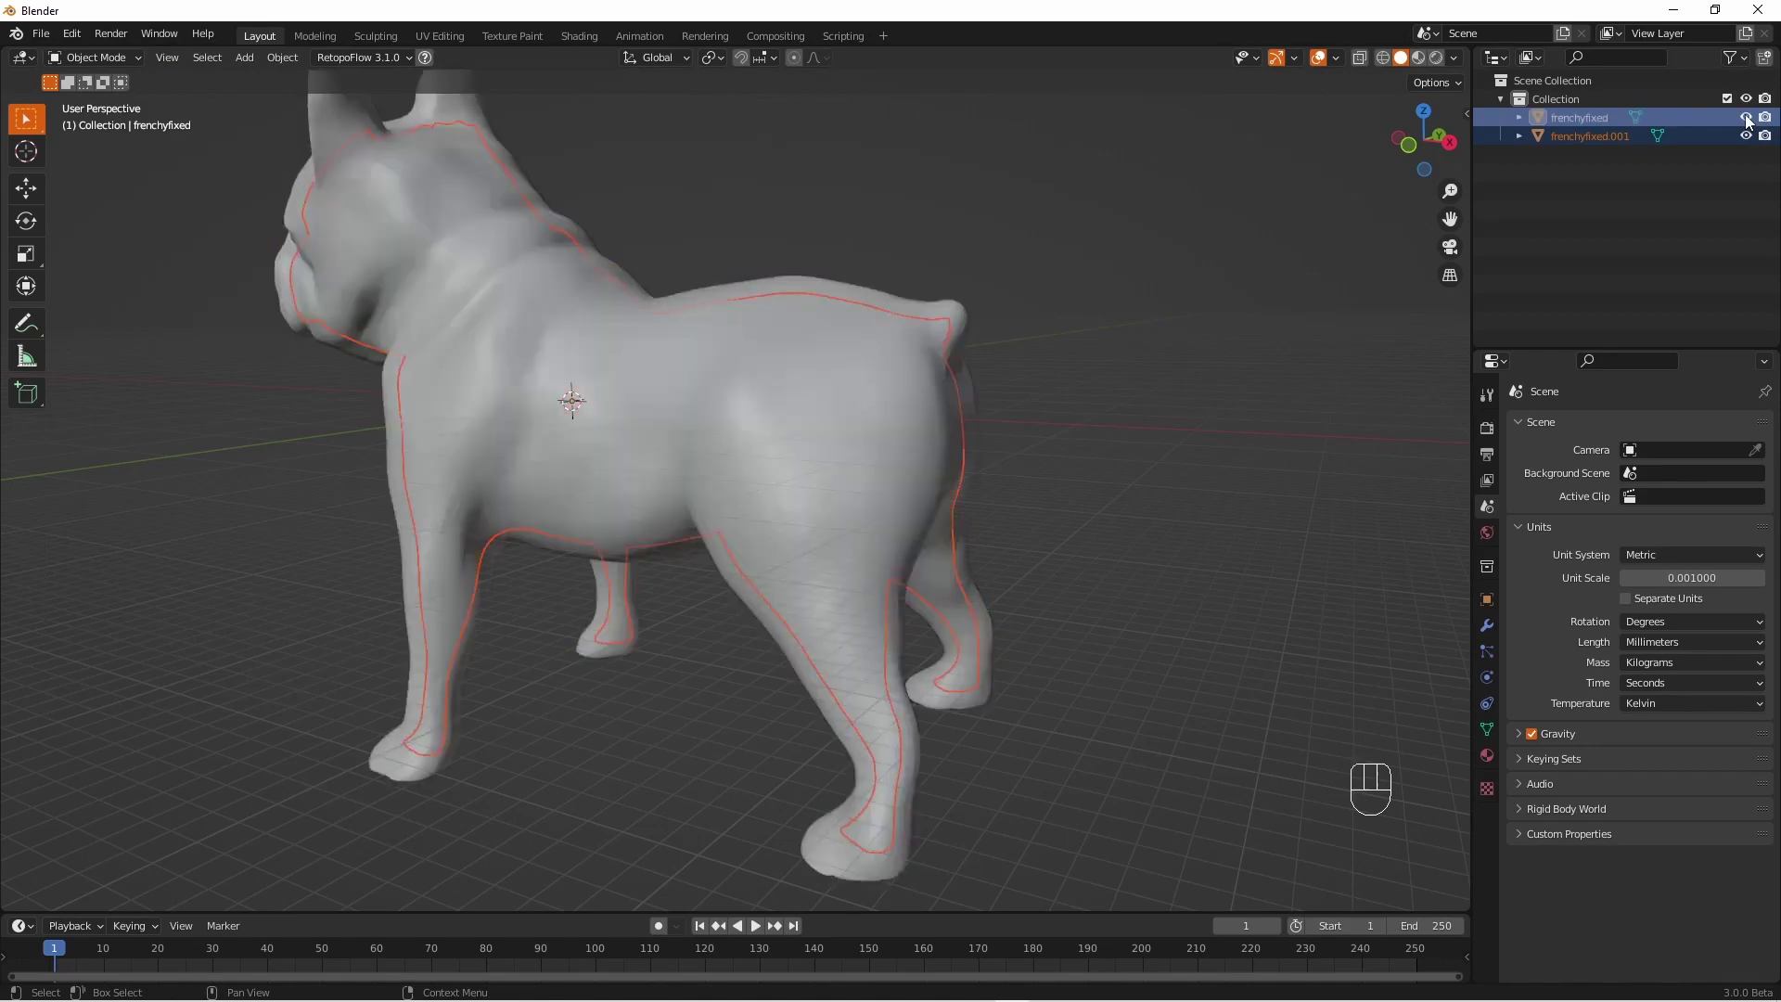
{"action": "double_click", "coordinate": [1601, 135]}
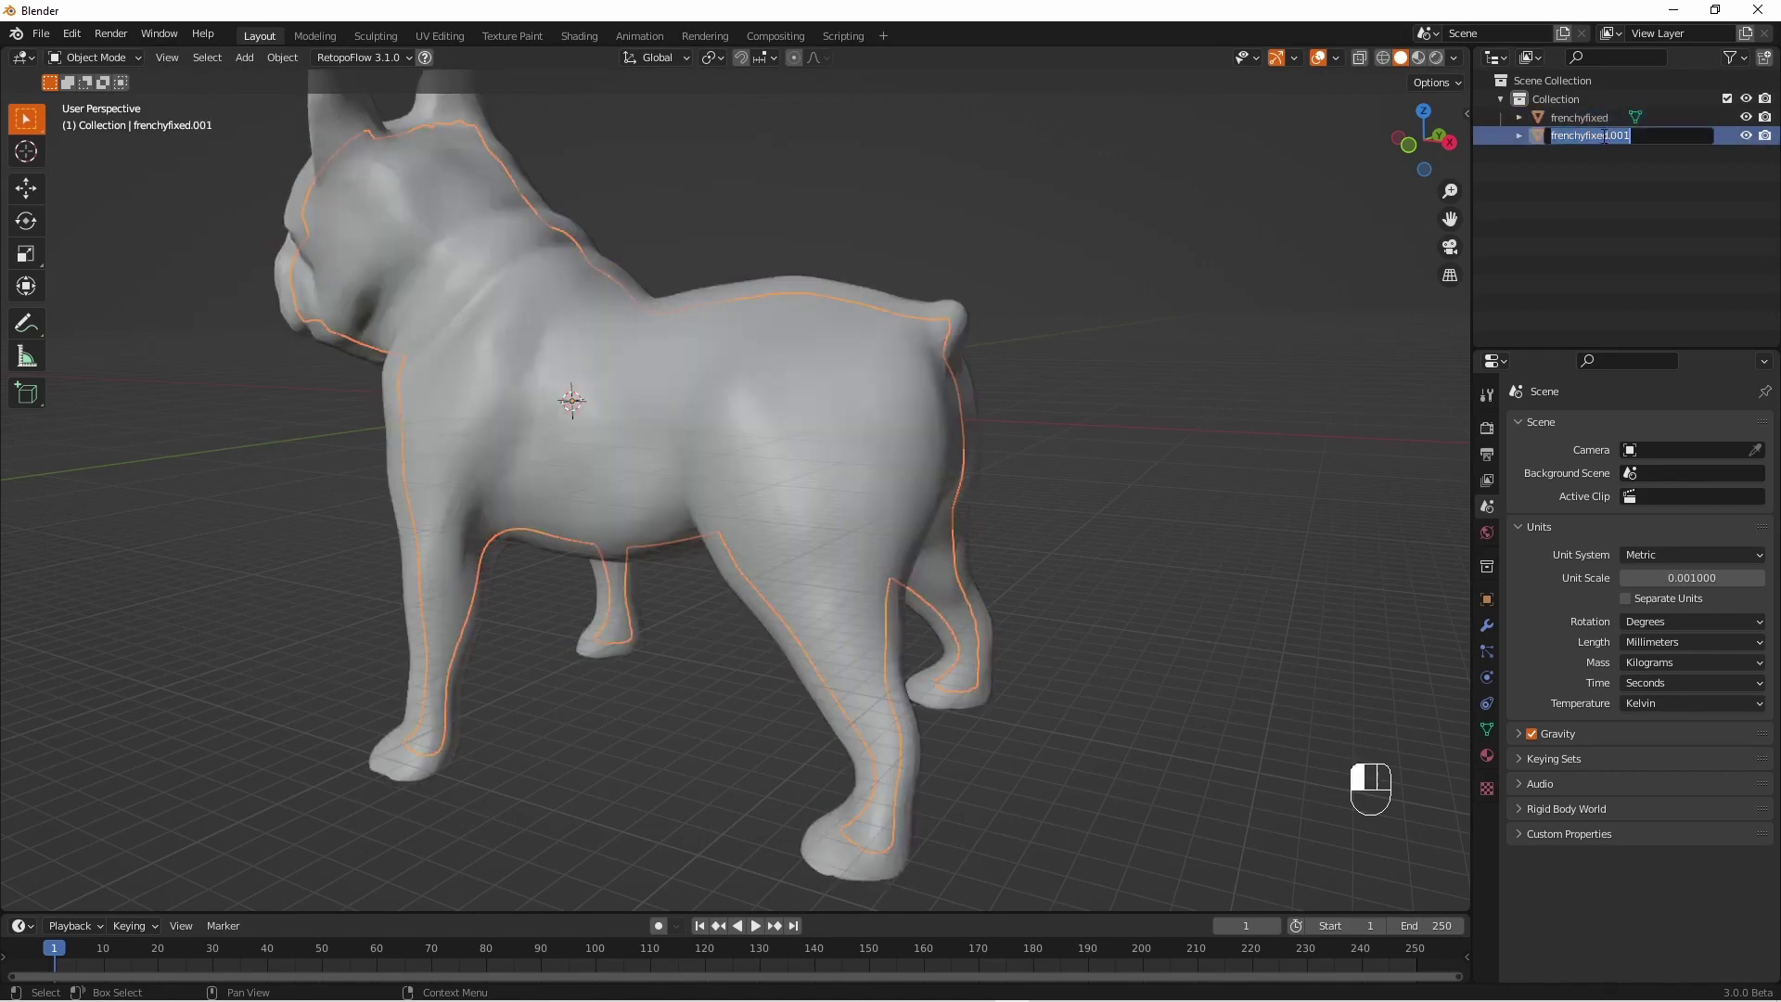
Rename frenchyfixed.001 to 'inside'
{"action": "key", "text": "BackSpace"}
{"action": "type", "text": "inside"}
{"action": "key", "text": "Return"}
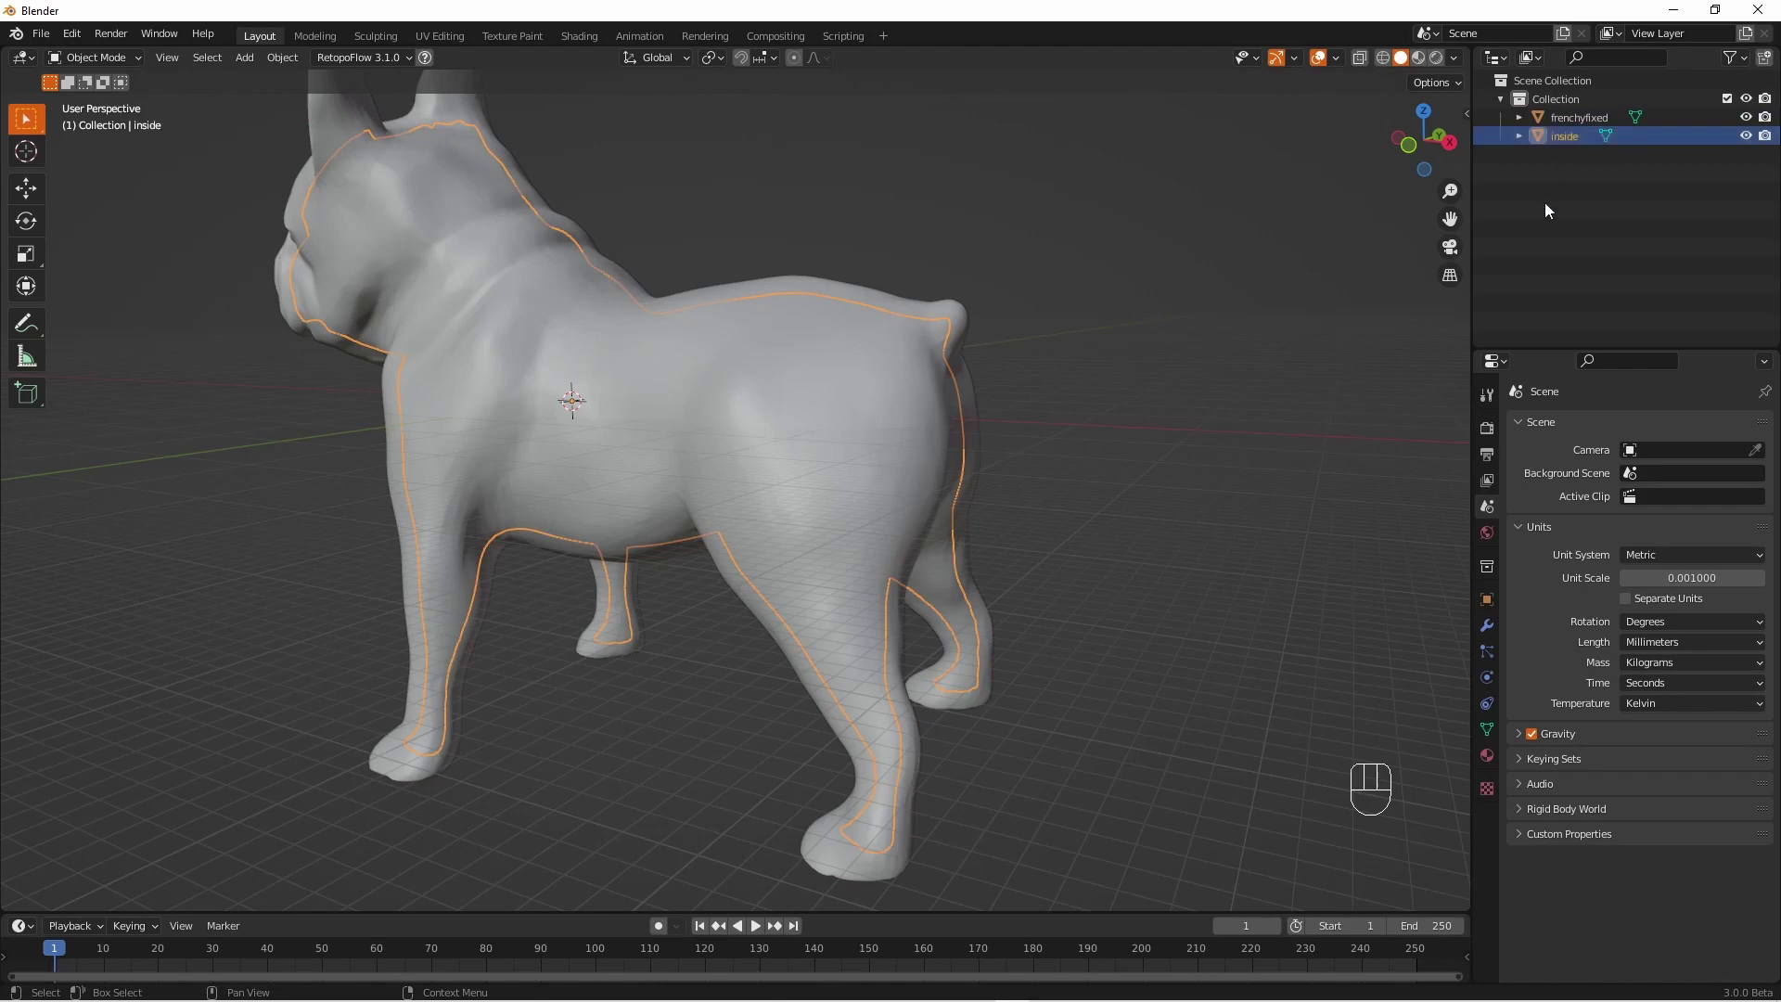
Check the inside mesh alone, then snap the 3D cursor to the middle of the dog's body
{"action": "left_click", "coordinate": [1742, 116]}
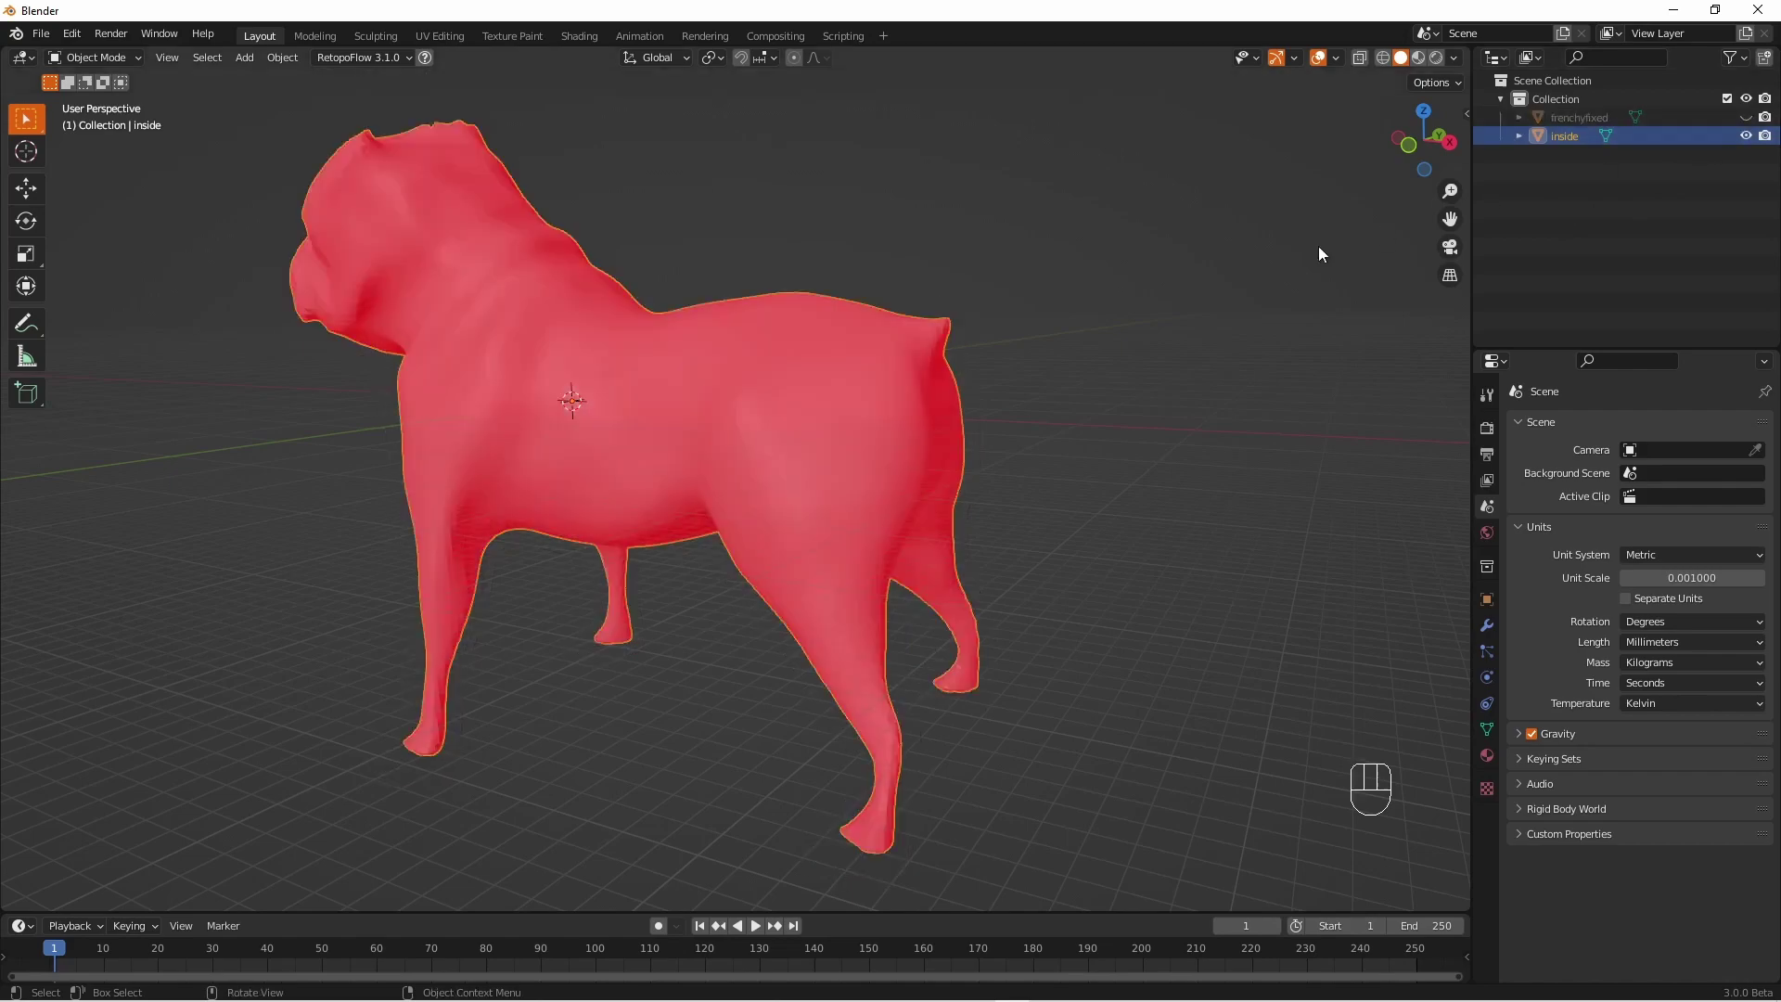
{"action": "mouse_move", "coordinate": [1318, 247]}
{"action": "middle_mouse_down"}
{"action": "mouse_move", "coordinate": [1143, 270]}
{"action": "mouse_move", "coordinate": [1310, 269]}
{"action": "middle_mouse_up"}
{"action": "left_click", "coordinate": [1745, 116]}
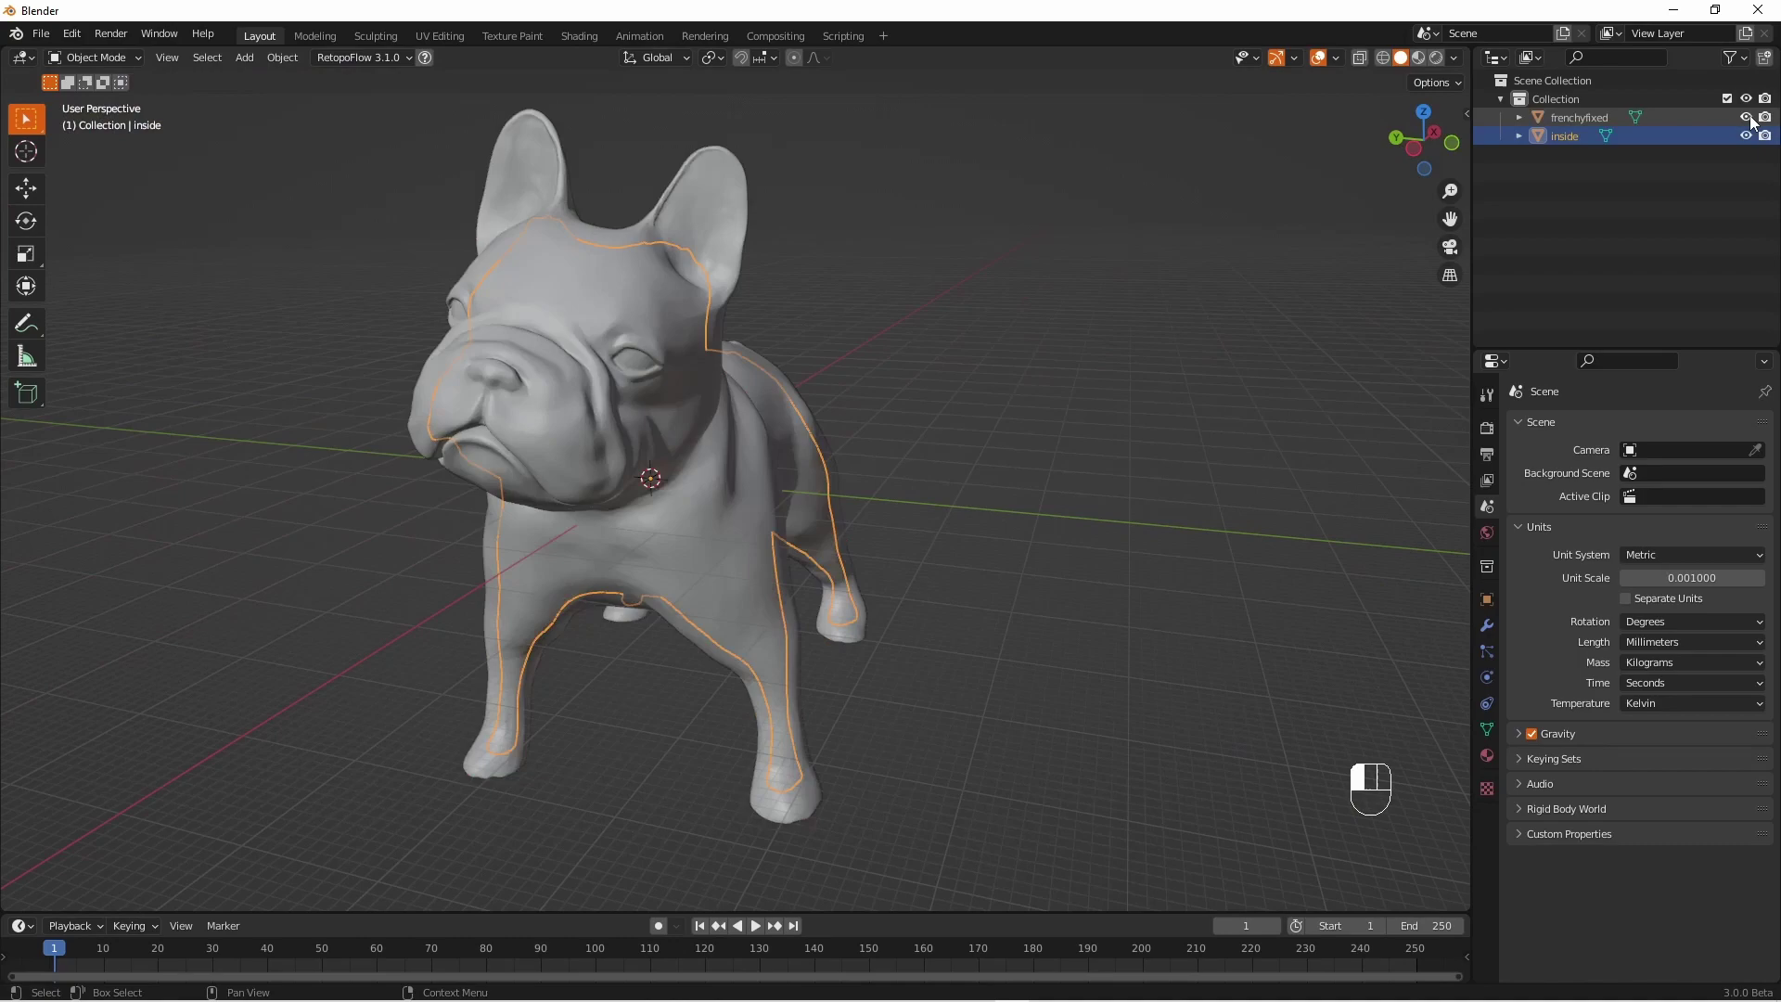
{"action": "middle_click_drag", "start_coordinate": [1399, 314], "coordinate": [1249, 292]}
{"action": "scroll", "coordinate": [1248, 292], "scroll_direction": "up", "scroll_amount": 4}
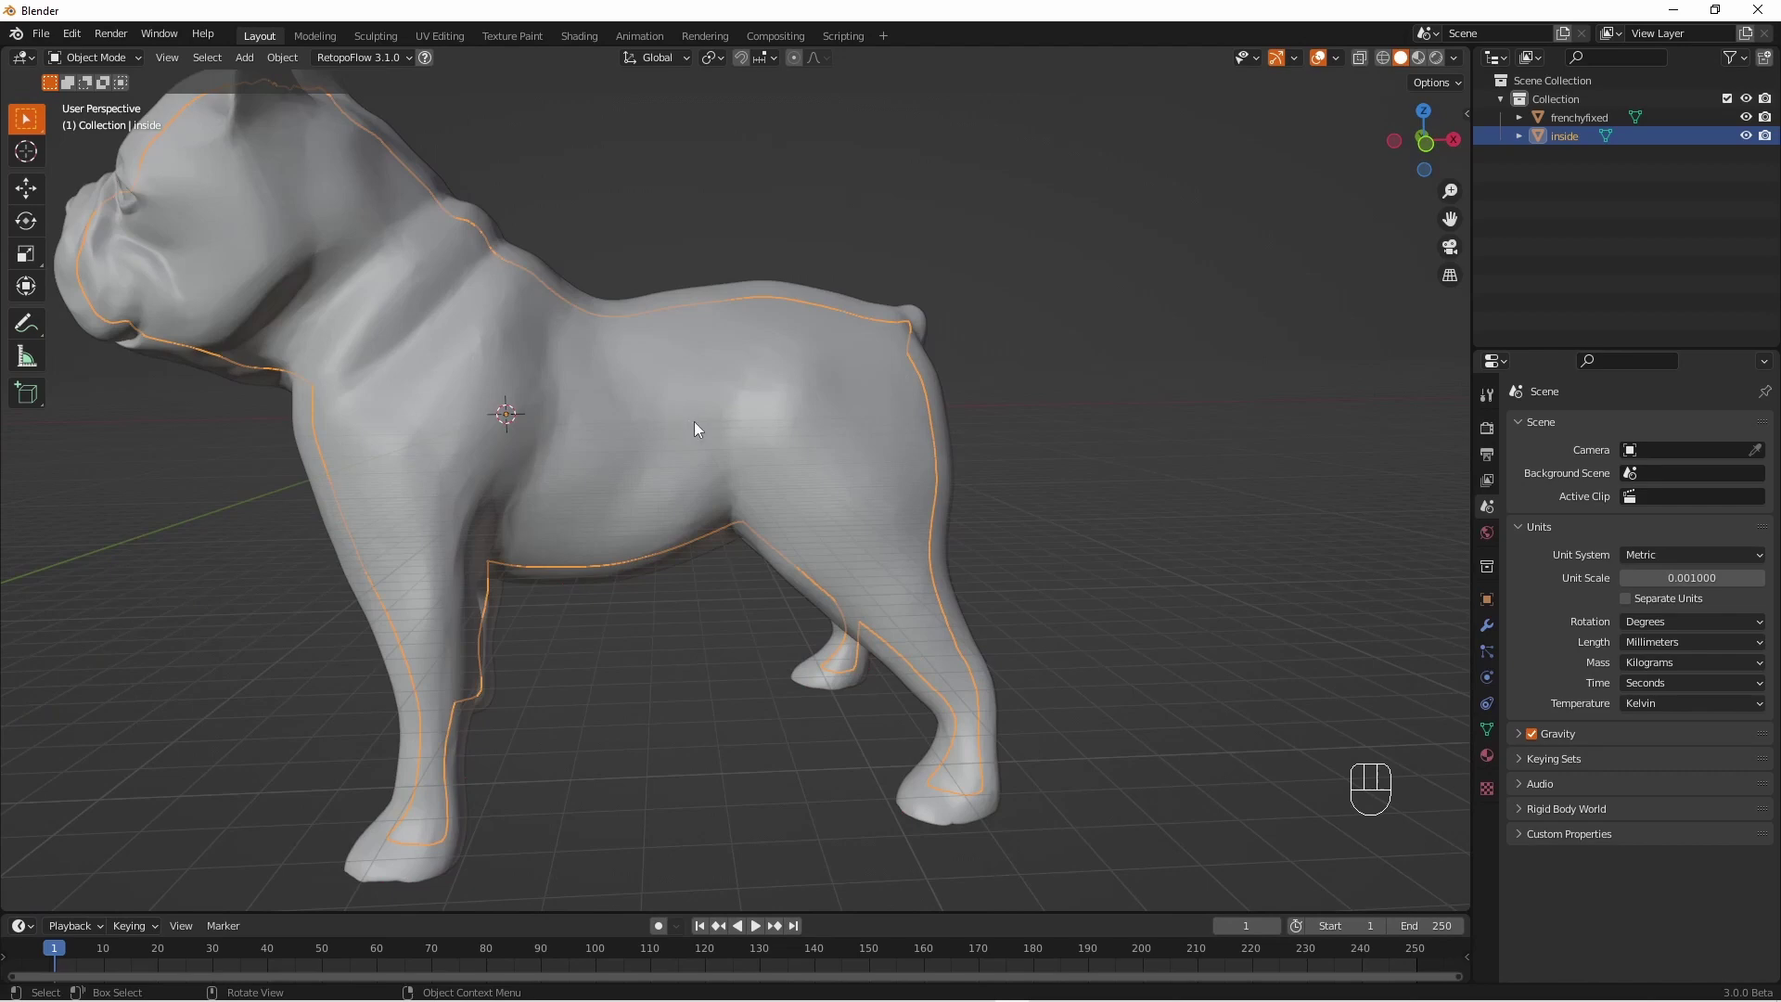
{"action": "right_click", "coordinate": [625, 414], "text": "shift"}
Add a Plane at the cursor, enlarge it, stand it upright and position it across the dog's middle
{"action": "left_click", "coordinate": [246, 56]}
{"action": "mouse_move", "coordinate": [264, 77]}
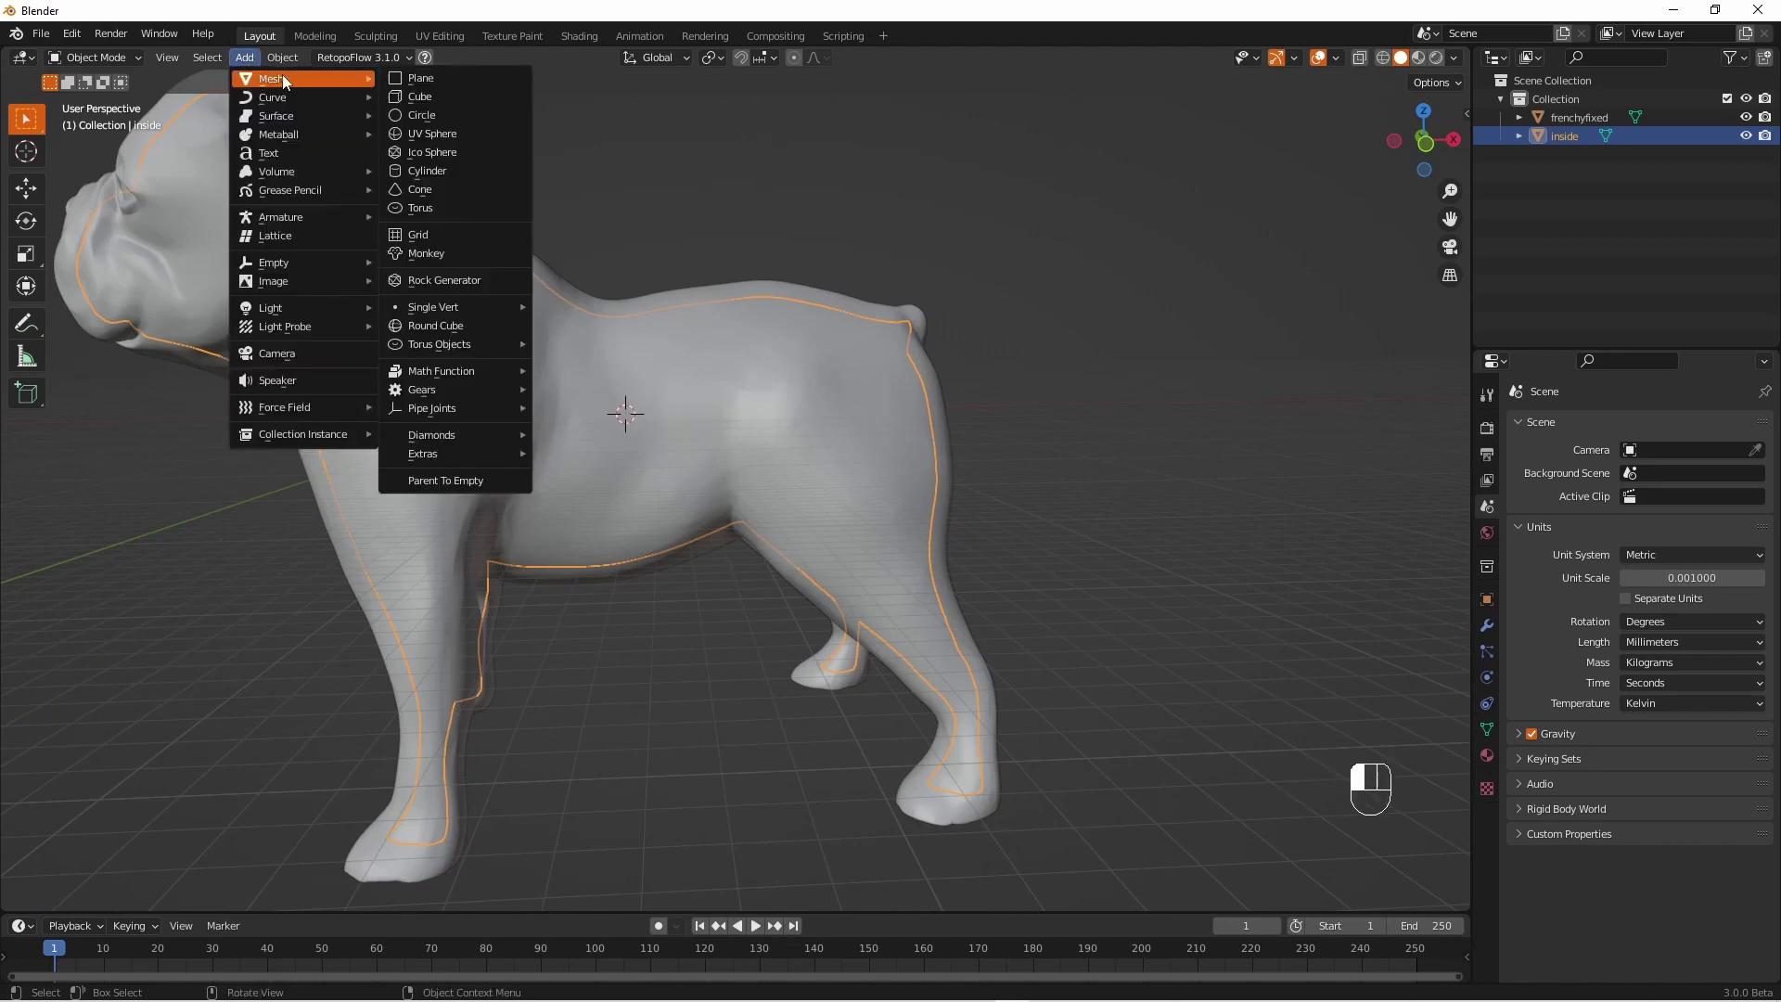
{"action": "left_click", "coordinate": [419, 78]}
{"action": "key", "text": "s"}
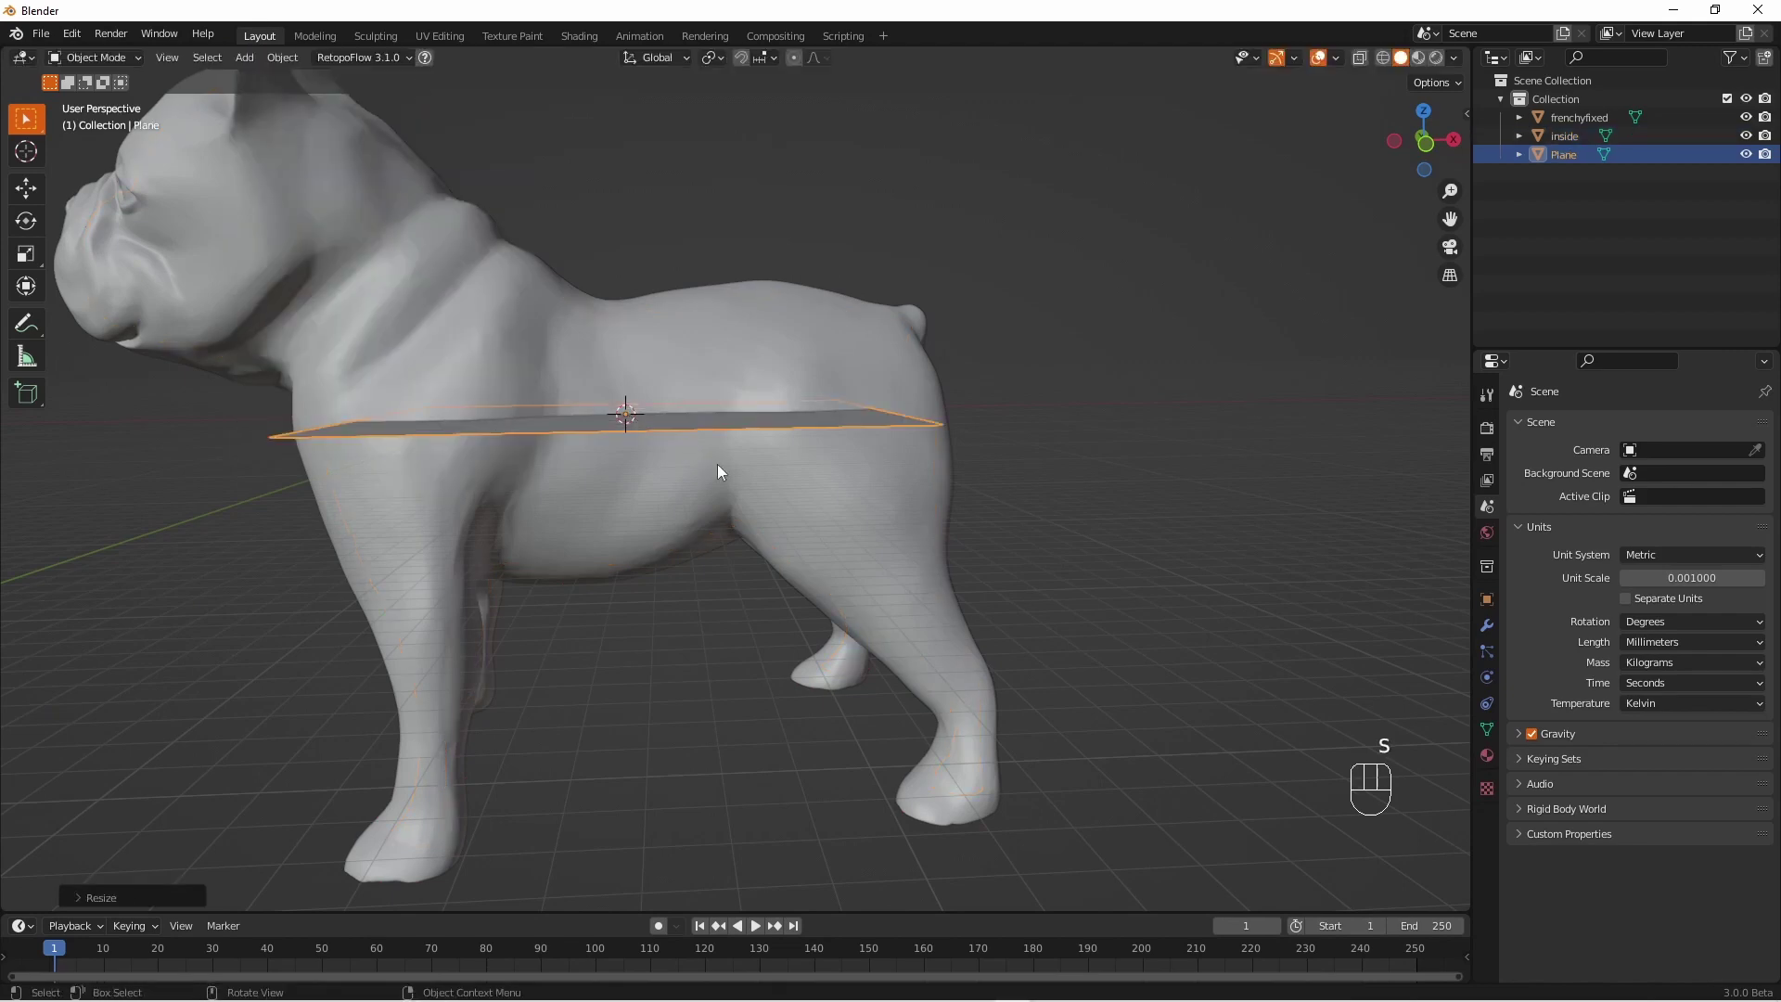
{"action": "left_click", "coordinate": [716, 463]}
{"action": "key", "text": "r"}
{"action": "left_click", "coordinate": [557, 497]}
{"action": "middle_click_drag", "start_coordinate": [557, 497], "coordinate": [816, 475]}
{"action": "key", "text": "g"}
{"action": "left_click", "coordinate": [922, 484]}
{"action": "middle_click_drag", "start_coordinate": [922, 484], "coordinate": [1046, 514]}
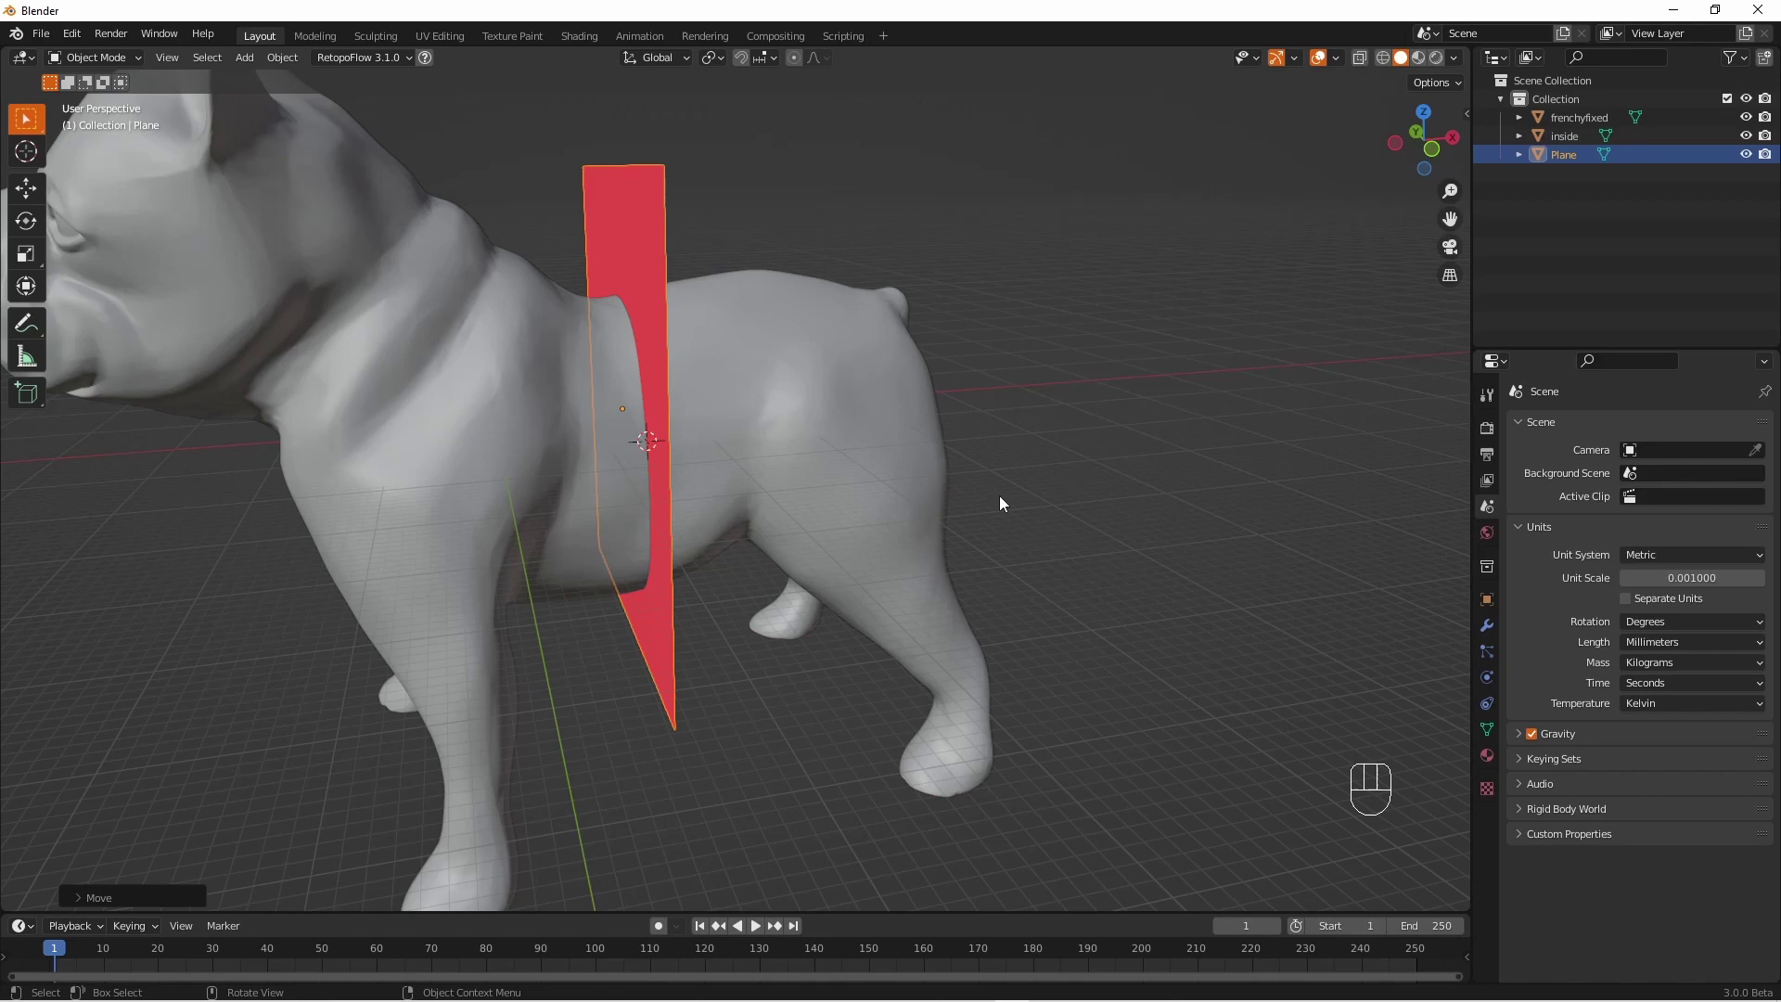
Add a Solidify modifier to the plane with Thickness 0.001
{"action": "left_click", "coordinate": [1485, 625]}
{"action": "left_click", "coordinate": [1532, 432]}
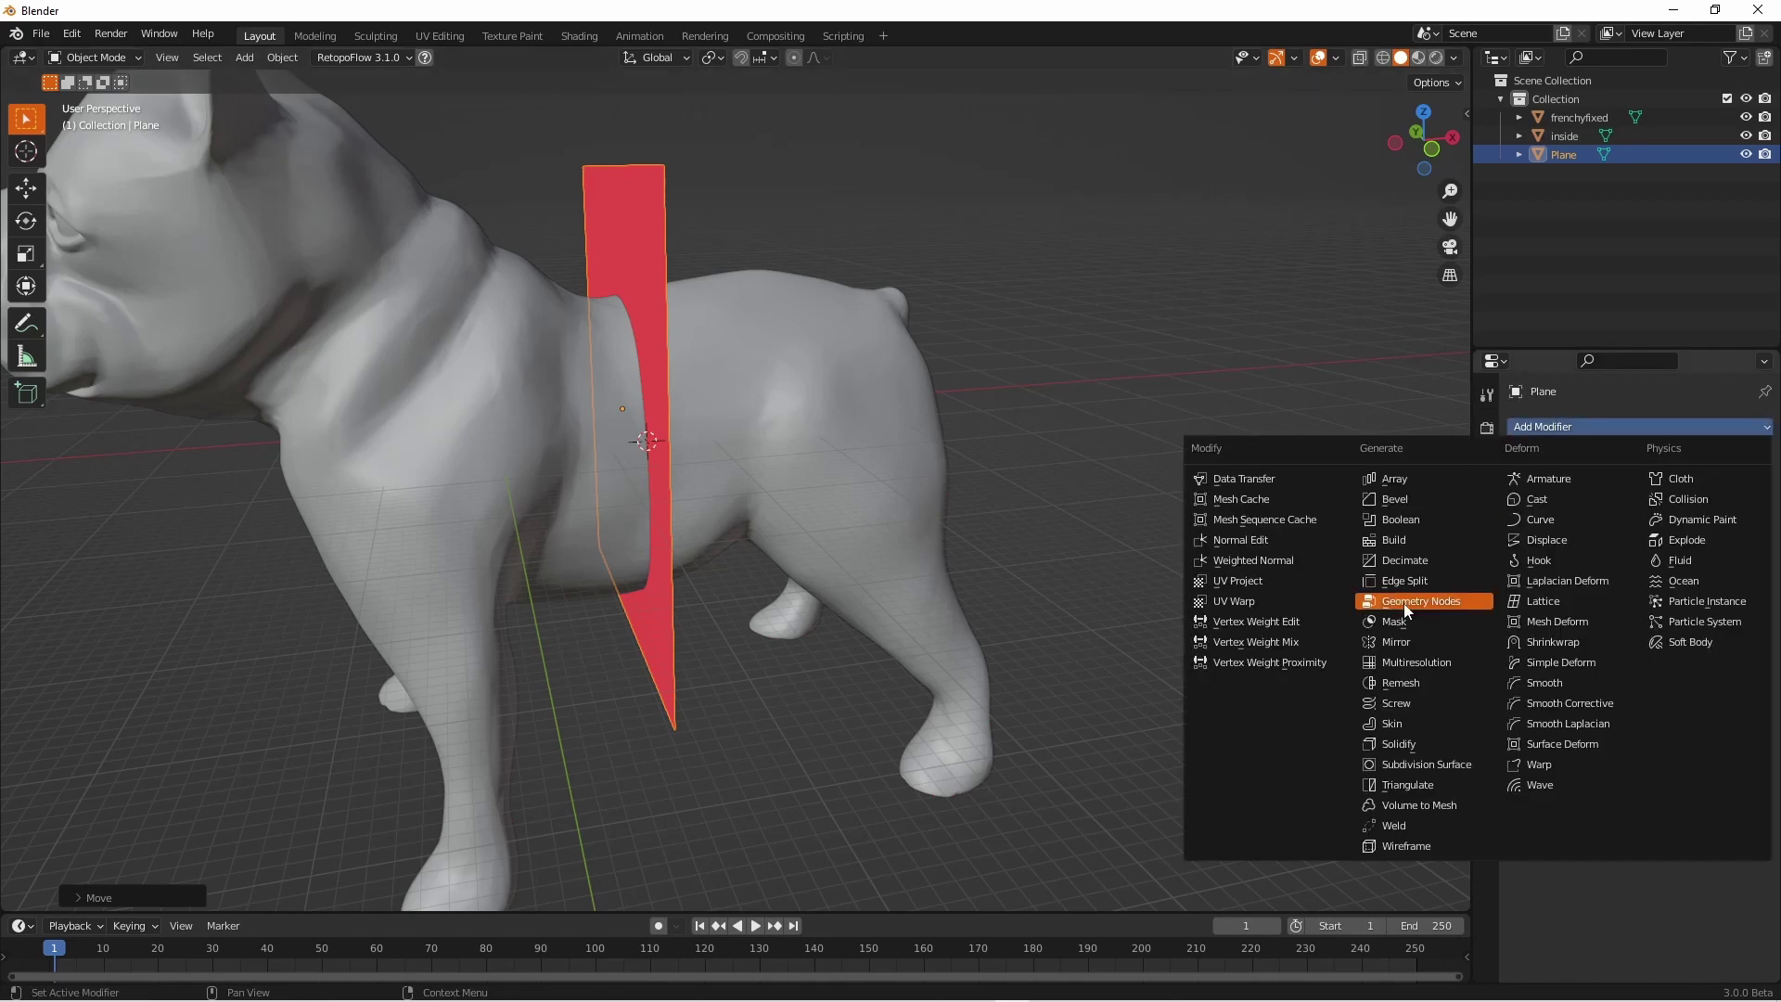
{"action": "left_click", "coordinate": [1423, 738]}
{"action": "left_click", "coordinate": [1679, 508]}
{"action": "type", "text": "0.001"}
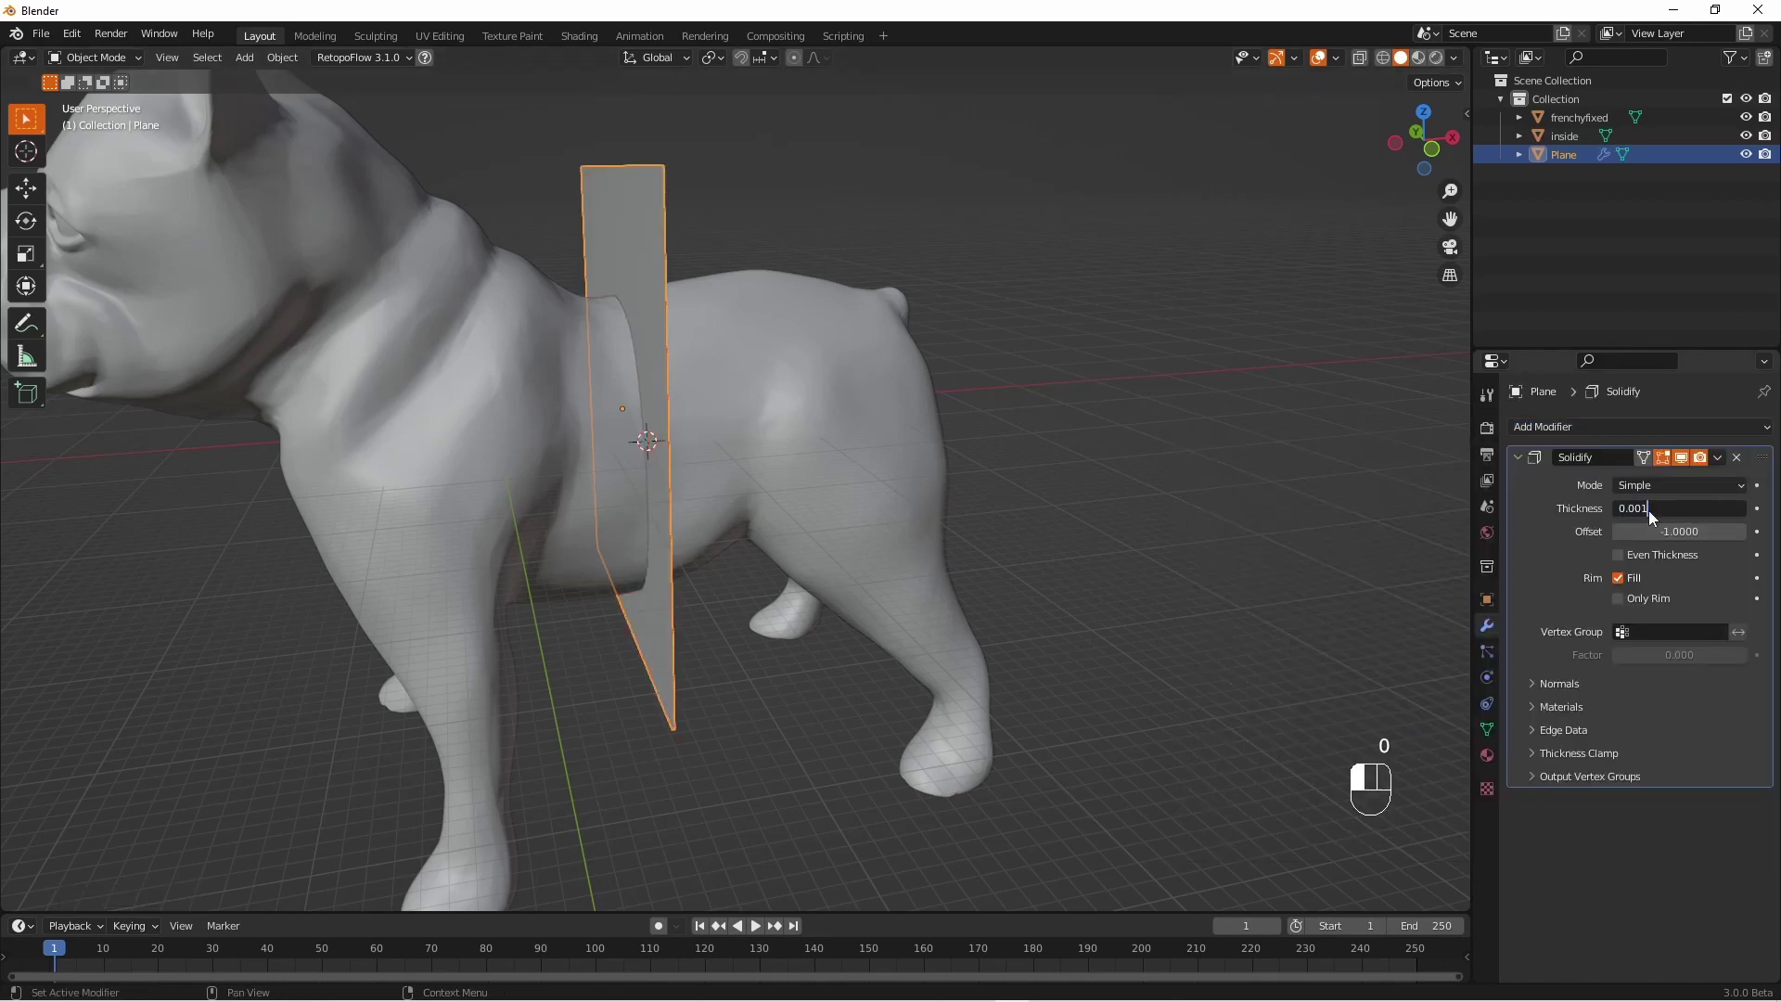
{"action": "key", "text": "Return"}
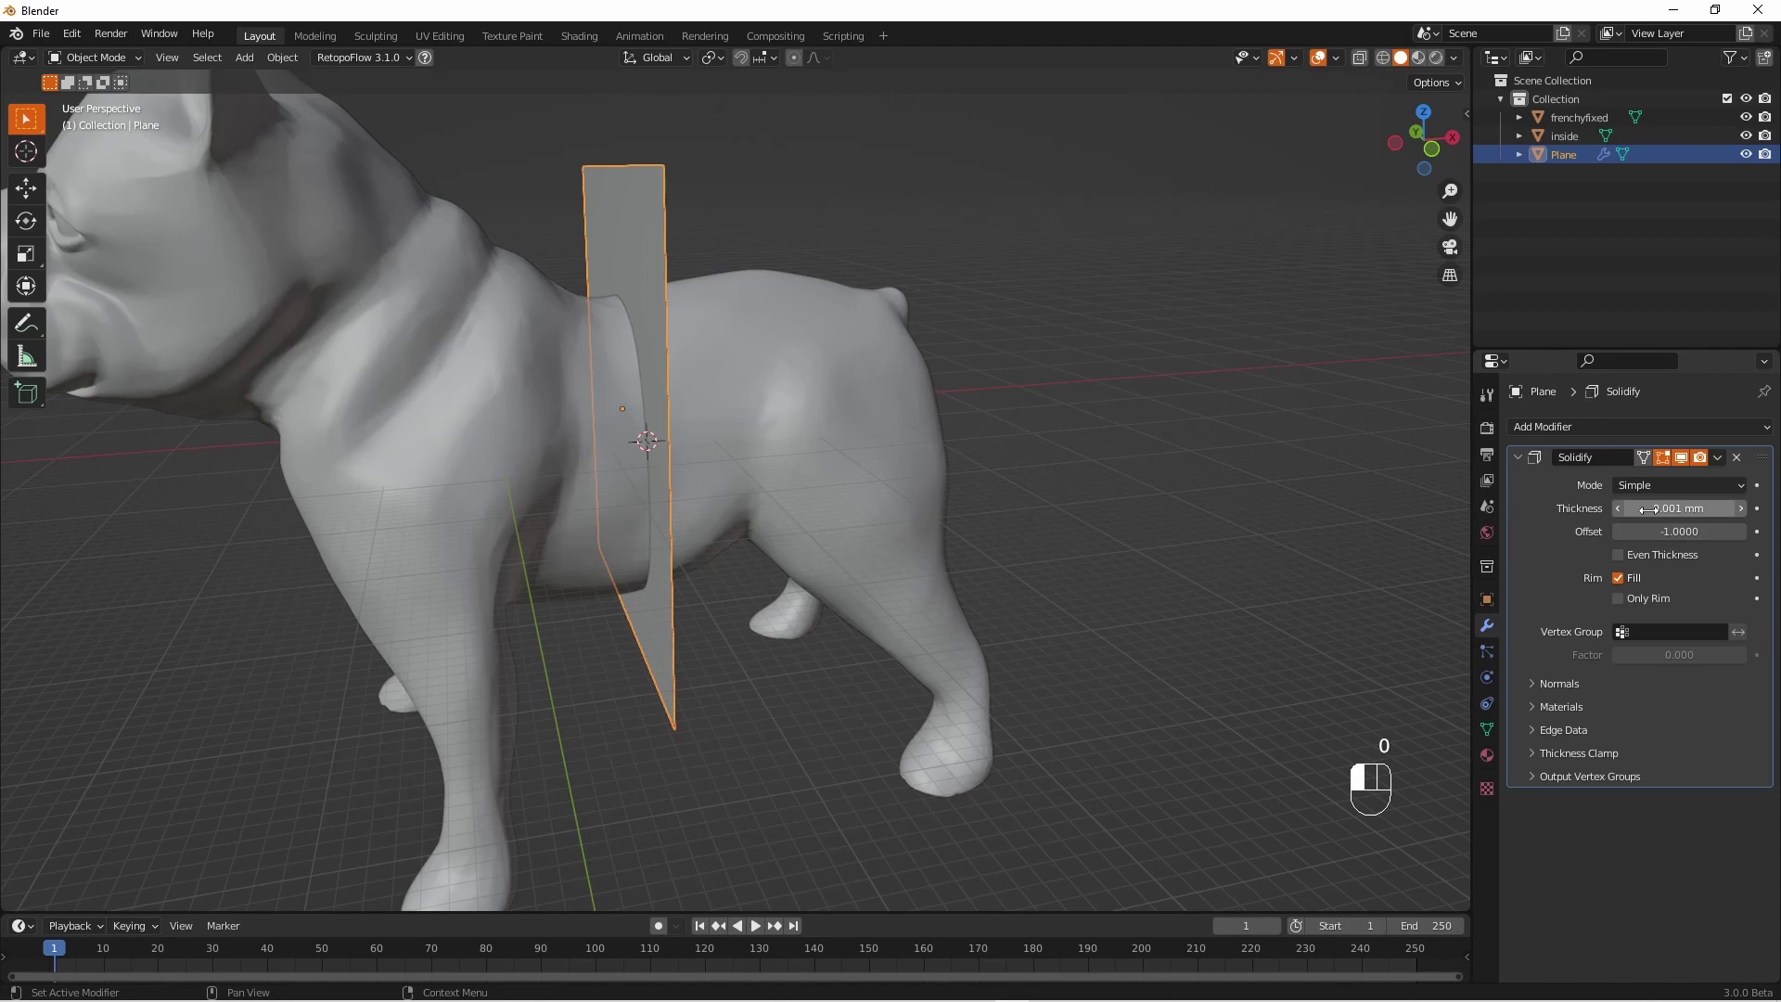
{"action": "middle_click_drag", "start_coordinate": [1343, 448], "coordinate": [1299, 447]}
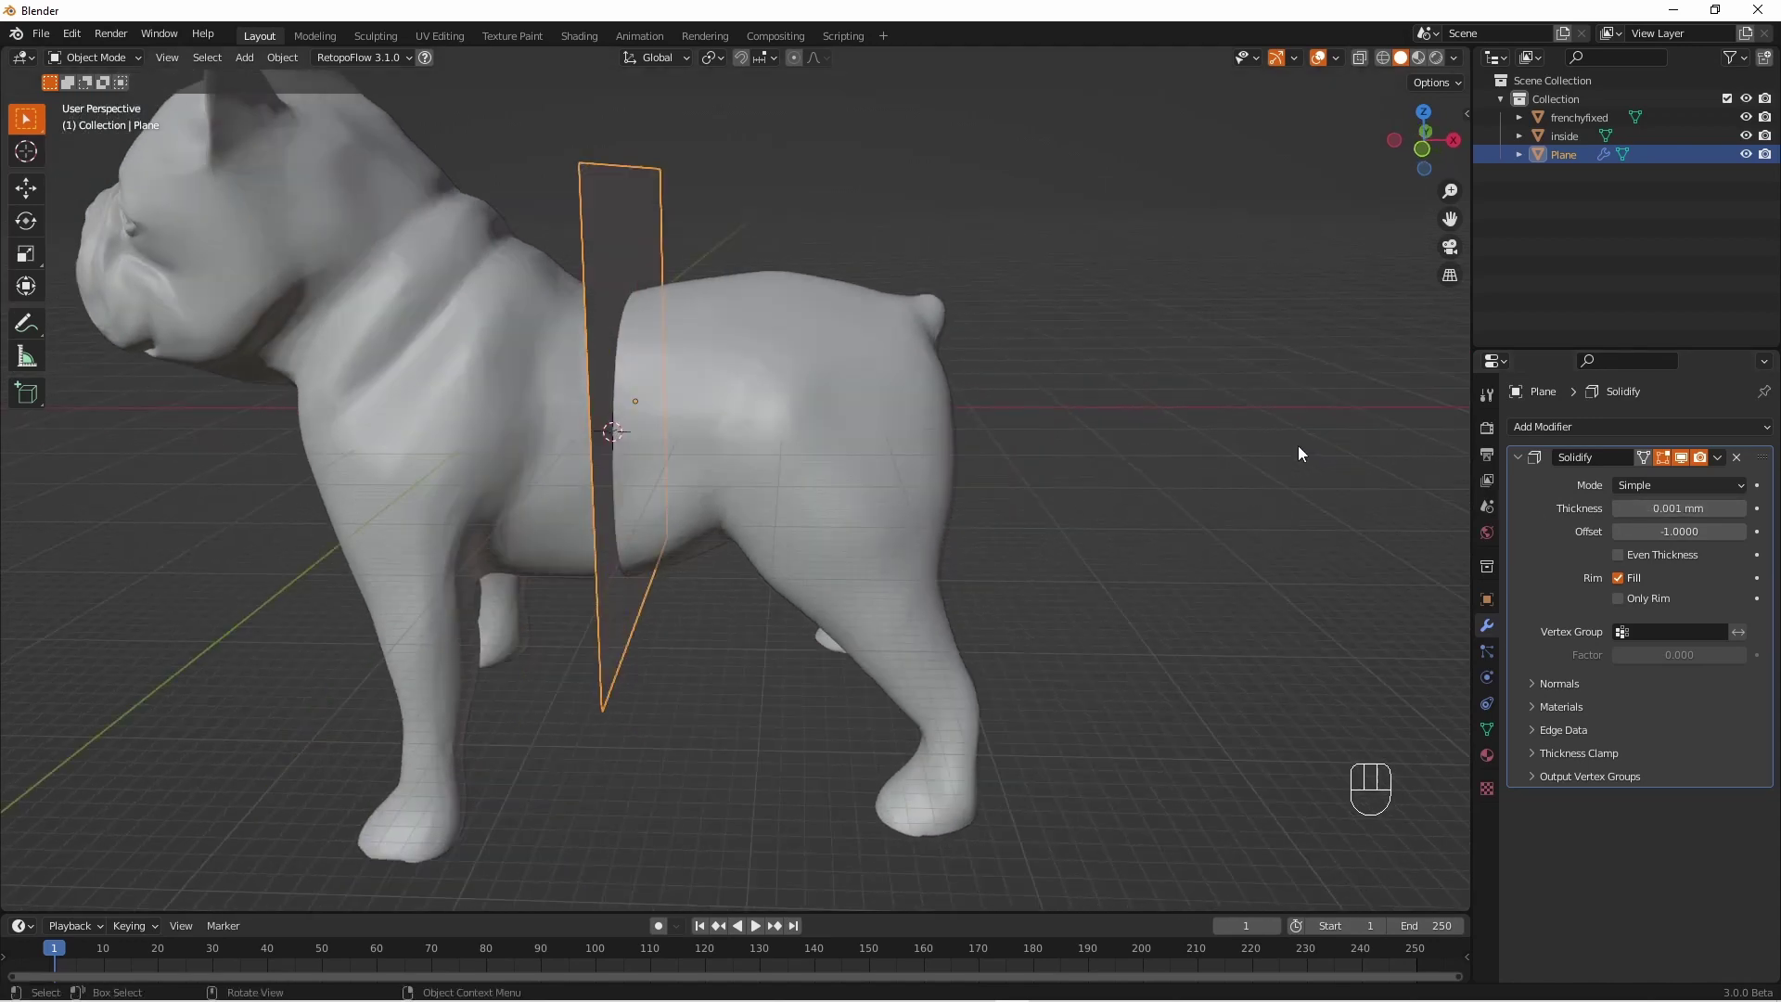
Hide inside, apply a Boolean modifier on frenchyfixed using the Plane as cutter, then hide the Plane
{"action": "left_click", "coordinate": [1745, 136]}
{"action": "left_click", "coordinate": [842, 414]}
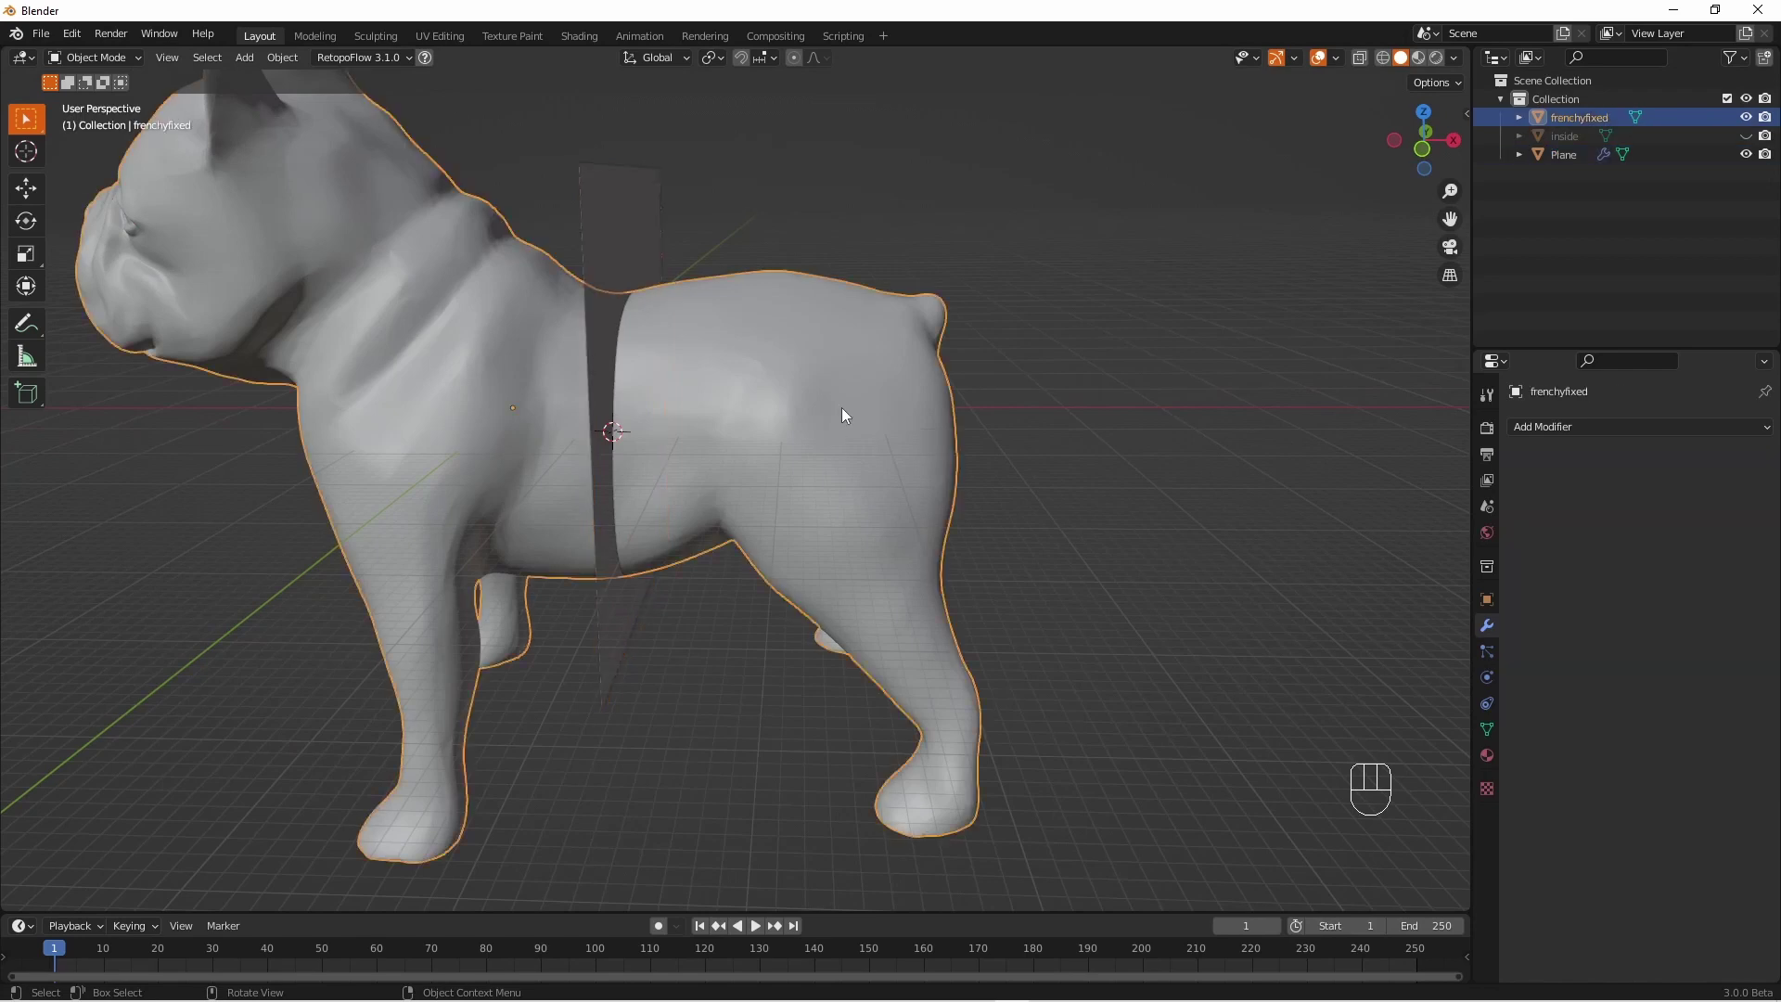
{"action": "left_click", "coordinate": [1540, 427]}
{"action": "left_click", "coordinate": [1449, 512]}
{"action": "left_click", "coordinate": [1737, 532]}
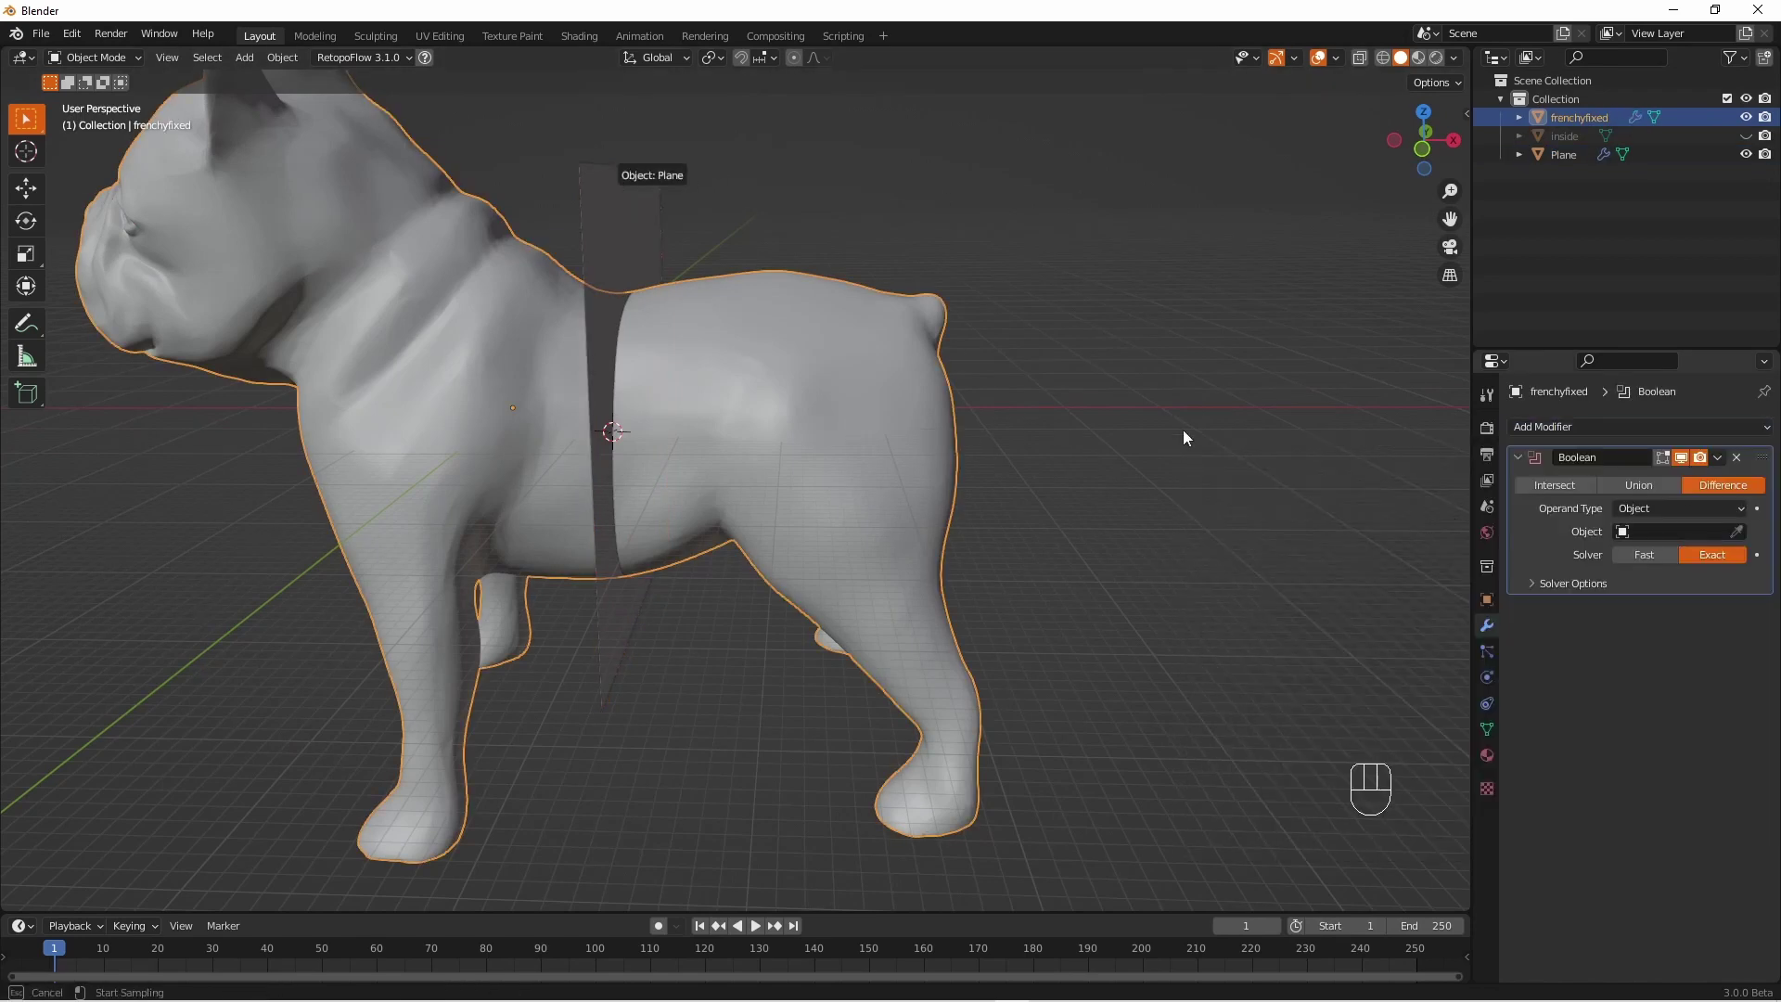
{"action": "left_click", "coordinate": [612, 185]}
{"action": "left_click", "coordinate": [1717, 458]}
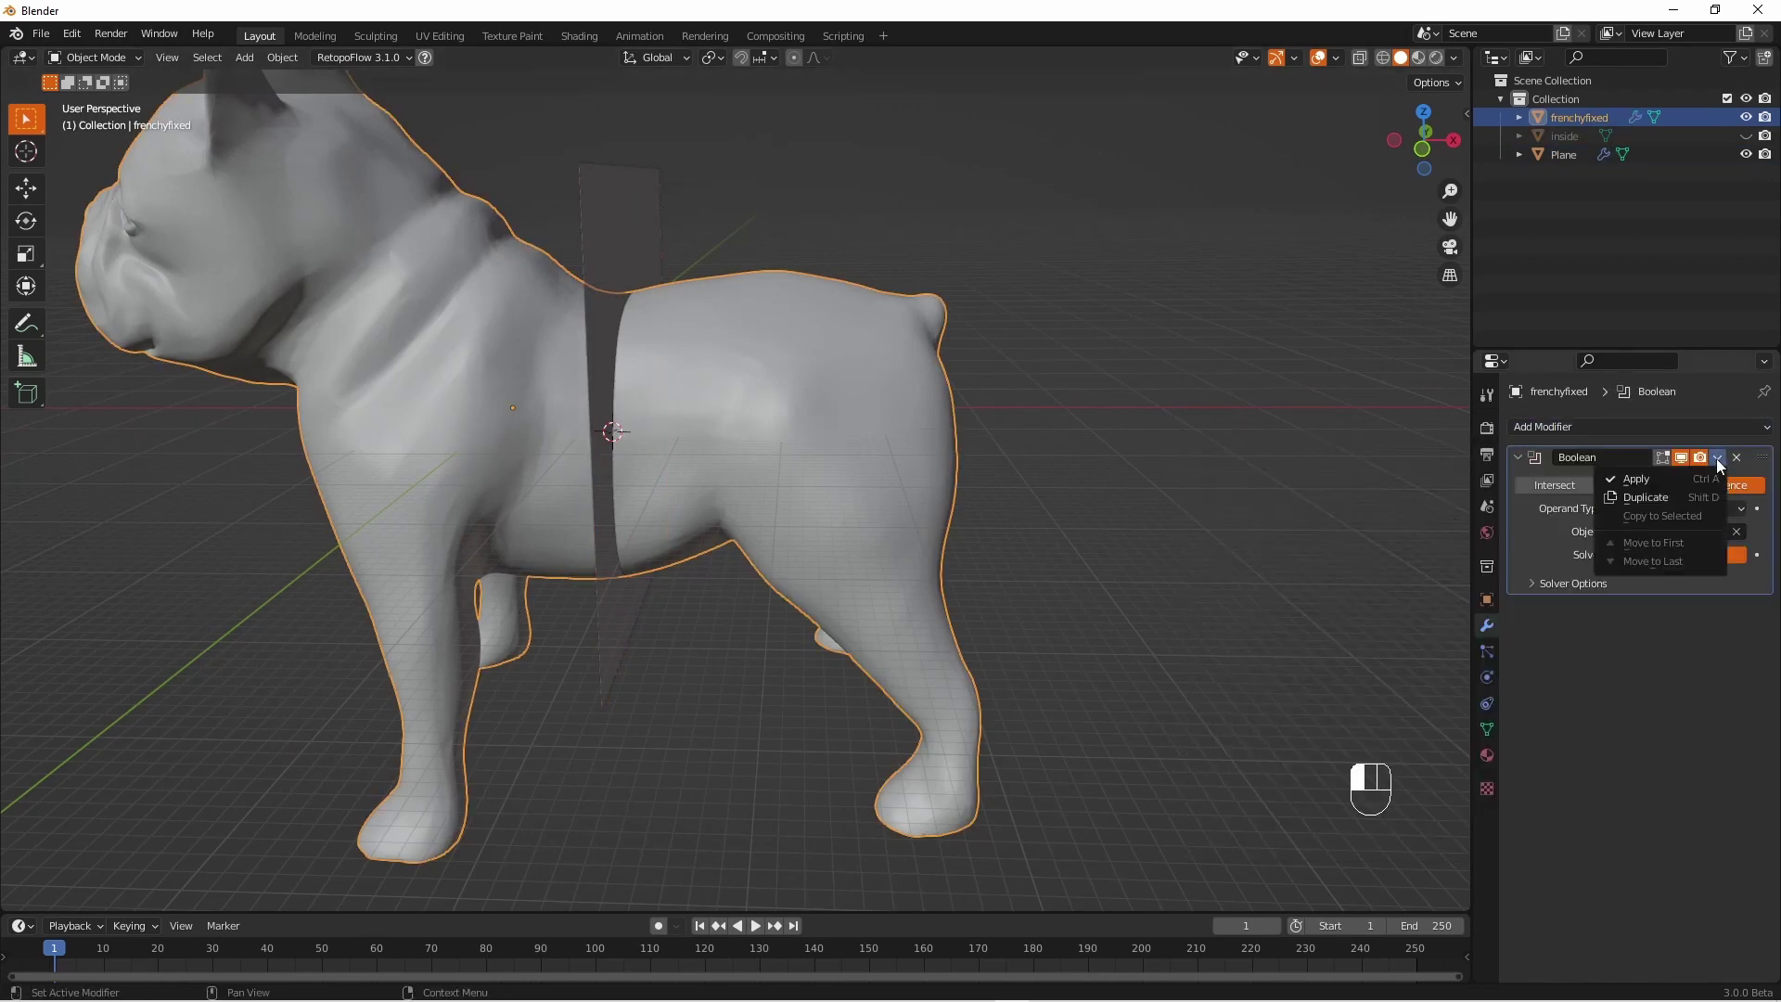
{"action": "left_click", "coordinate": [1659, 484]}
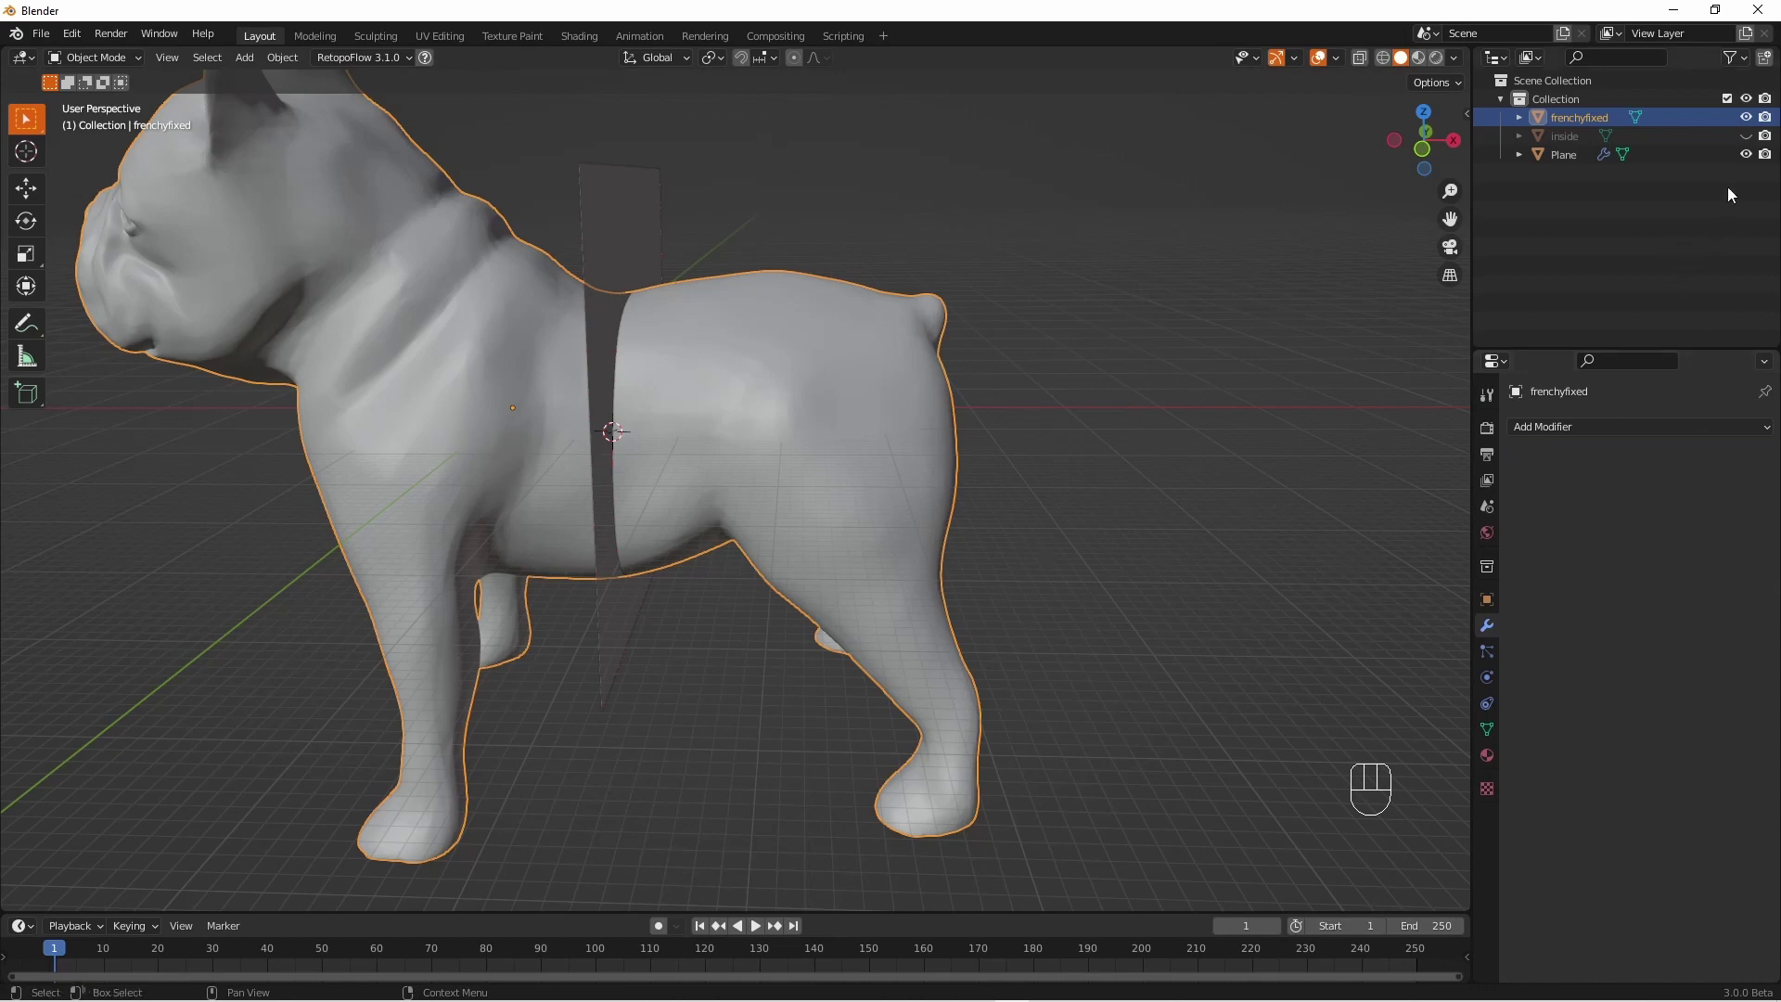
{"action": "left_click", "coordinate": [1744, 154]}
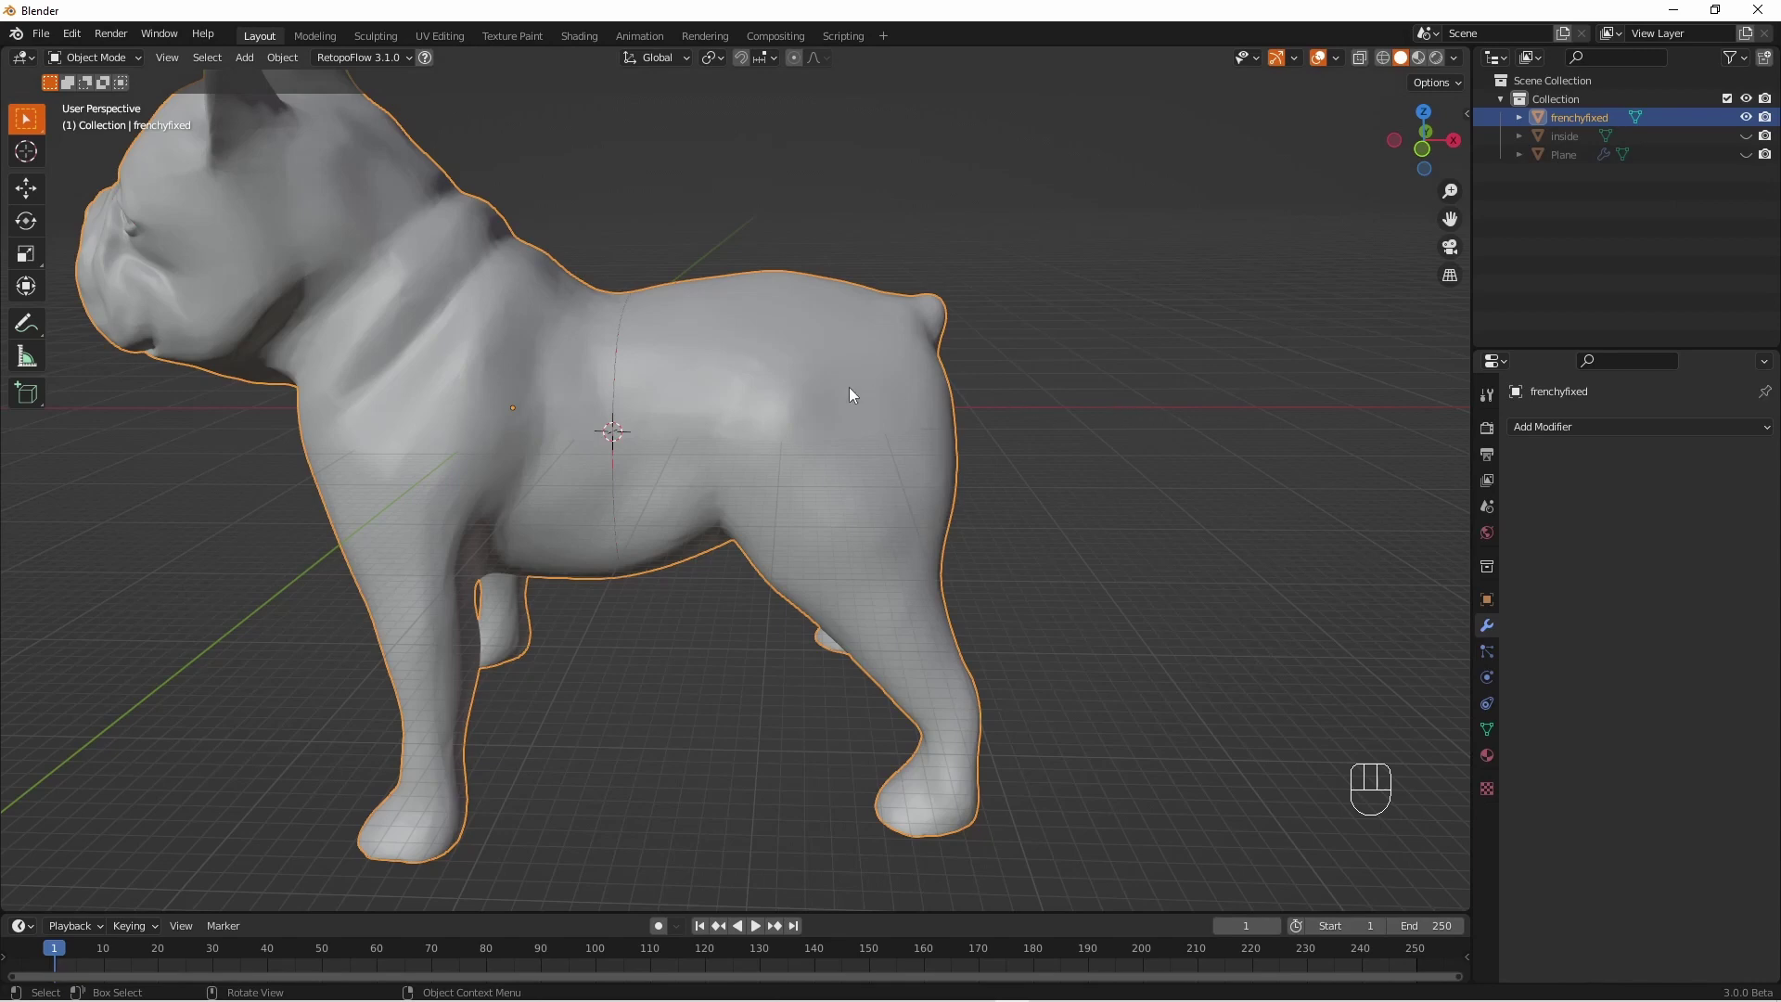
In Edit Mode, select the linked rear half and separate it into frenchyfixed.001
{"action": "key", "text": "Tab"}
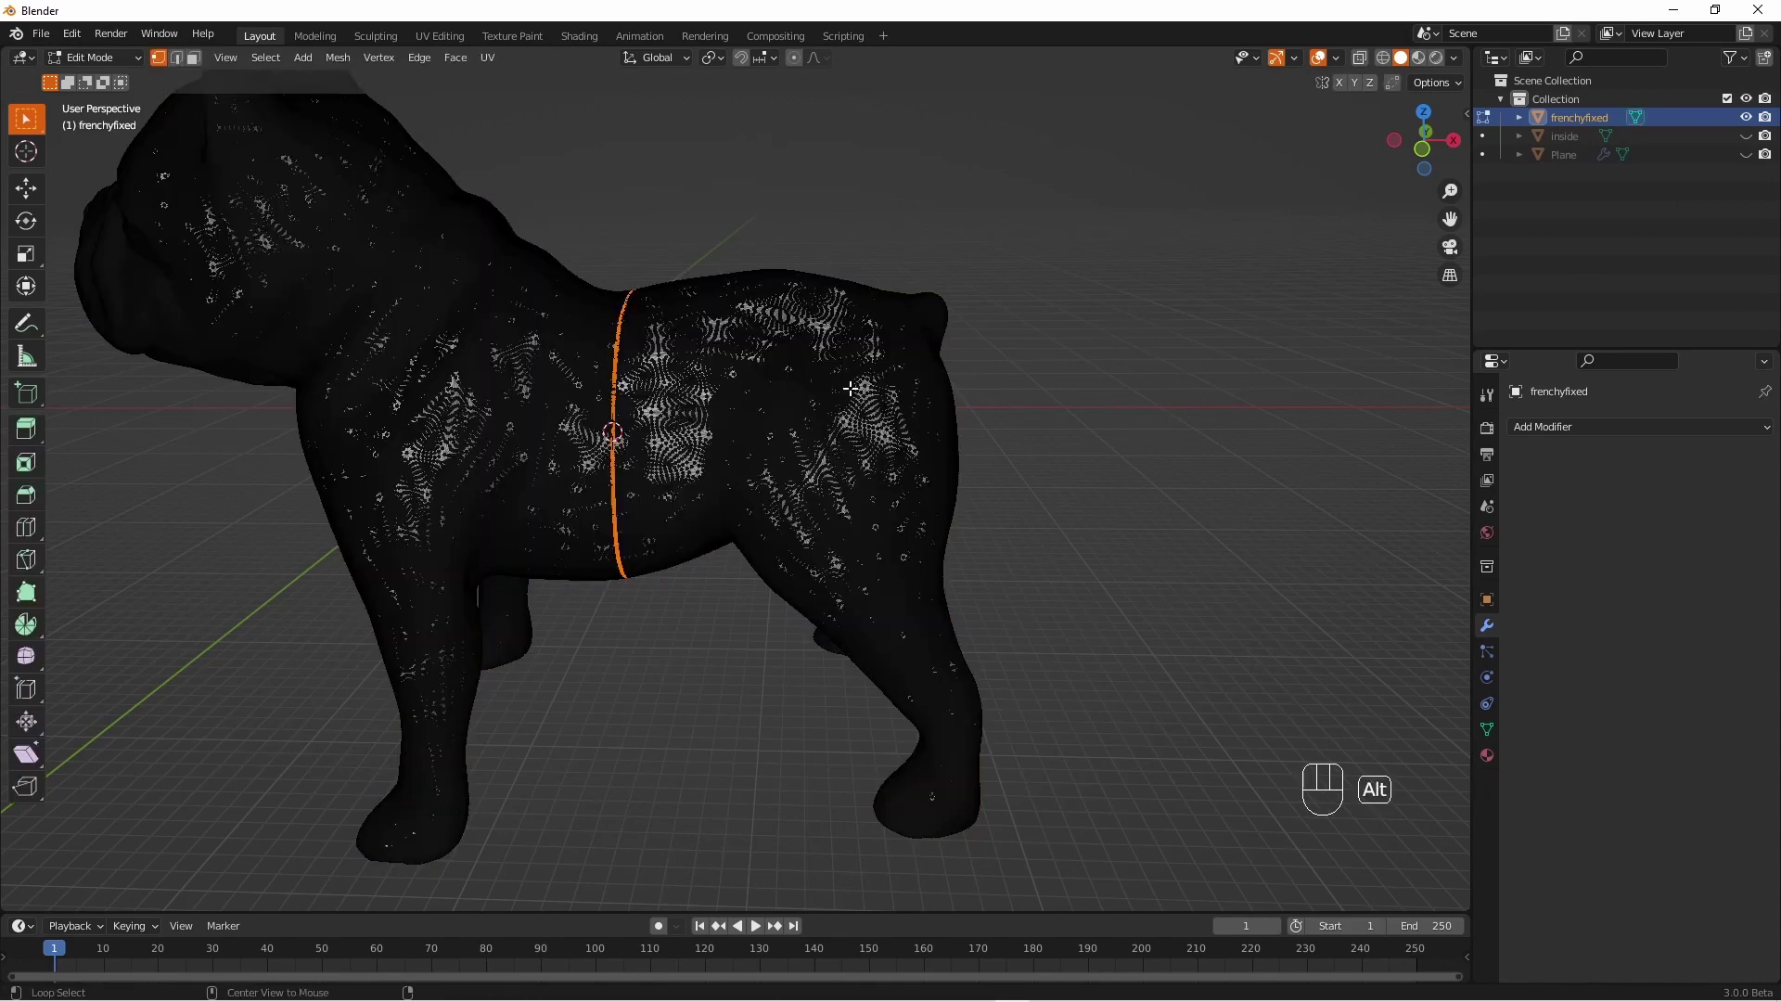
{"action": "key", "text": "alt+a"}
{"action": "key", "text": "l"}
{"action": "key", "text": "p"}
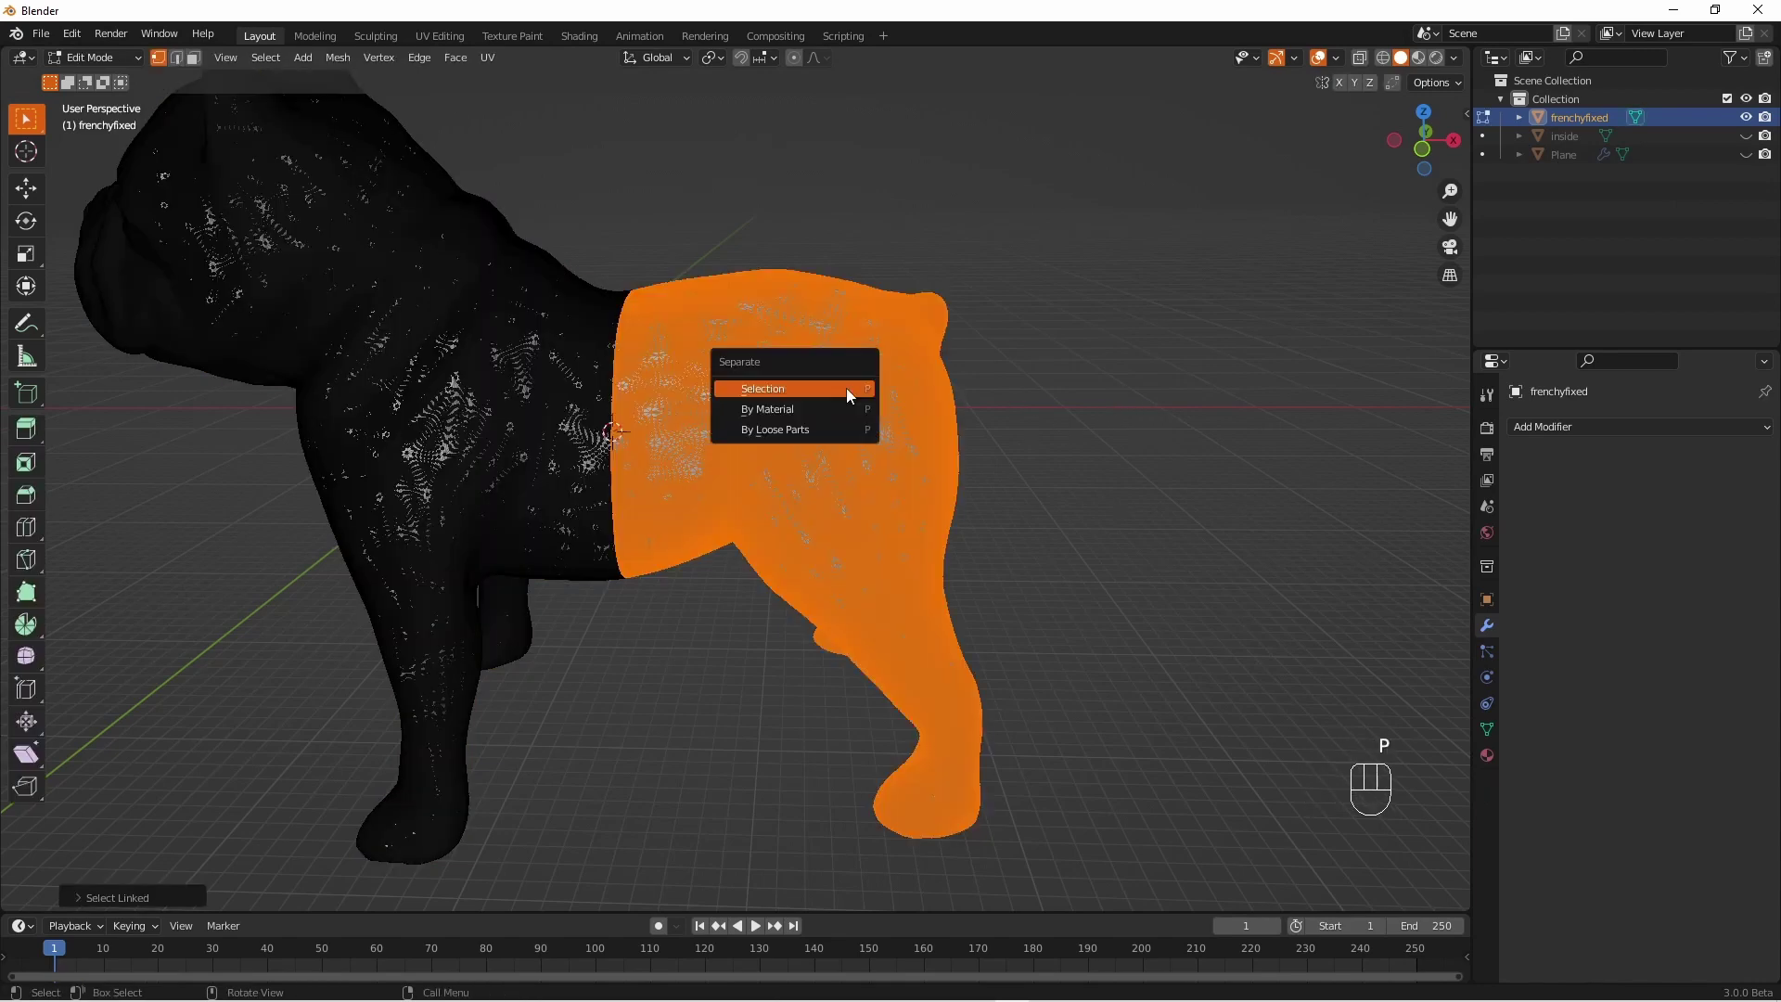
{"action": "left_click", "coordinate": [845, 388]}
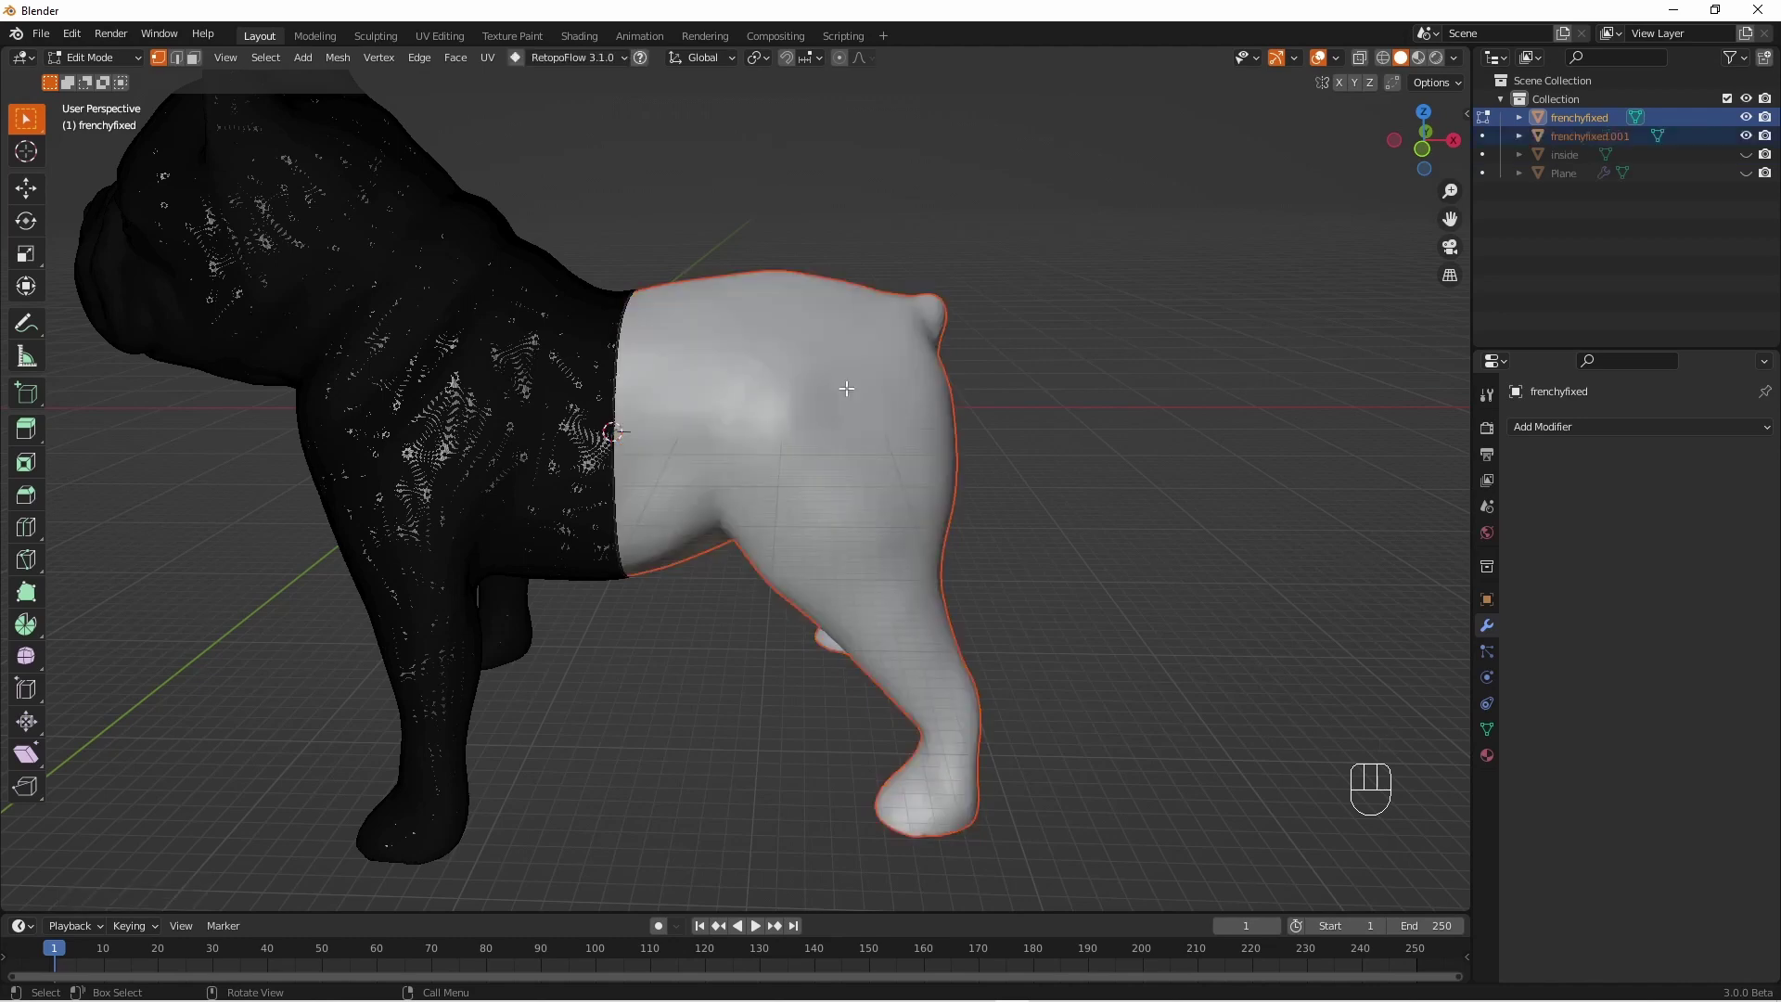
{"action": "key", "text": "Tab"}
Test-move the rear half to confirm the split, cancel, and hide it
{"action": "left_click", "coordinate": [818, 412]}
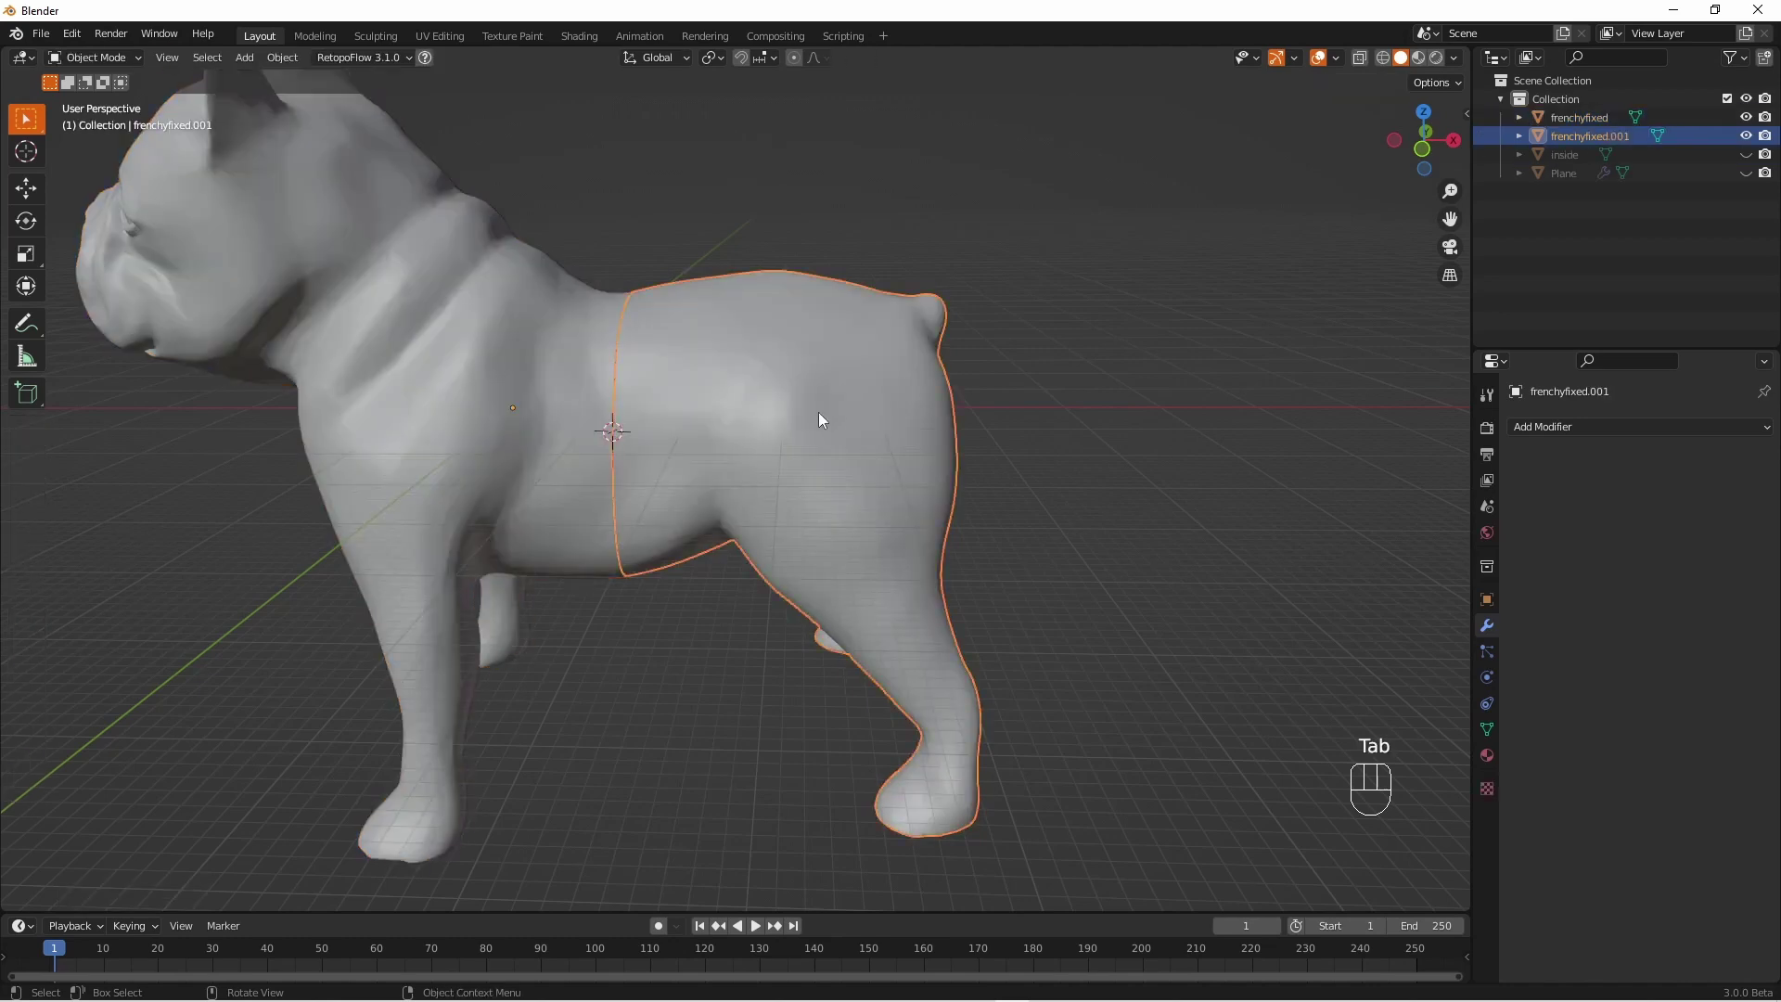
{"action": "key", "text": "g"}
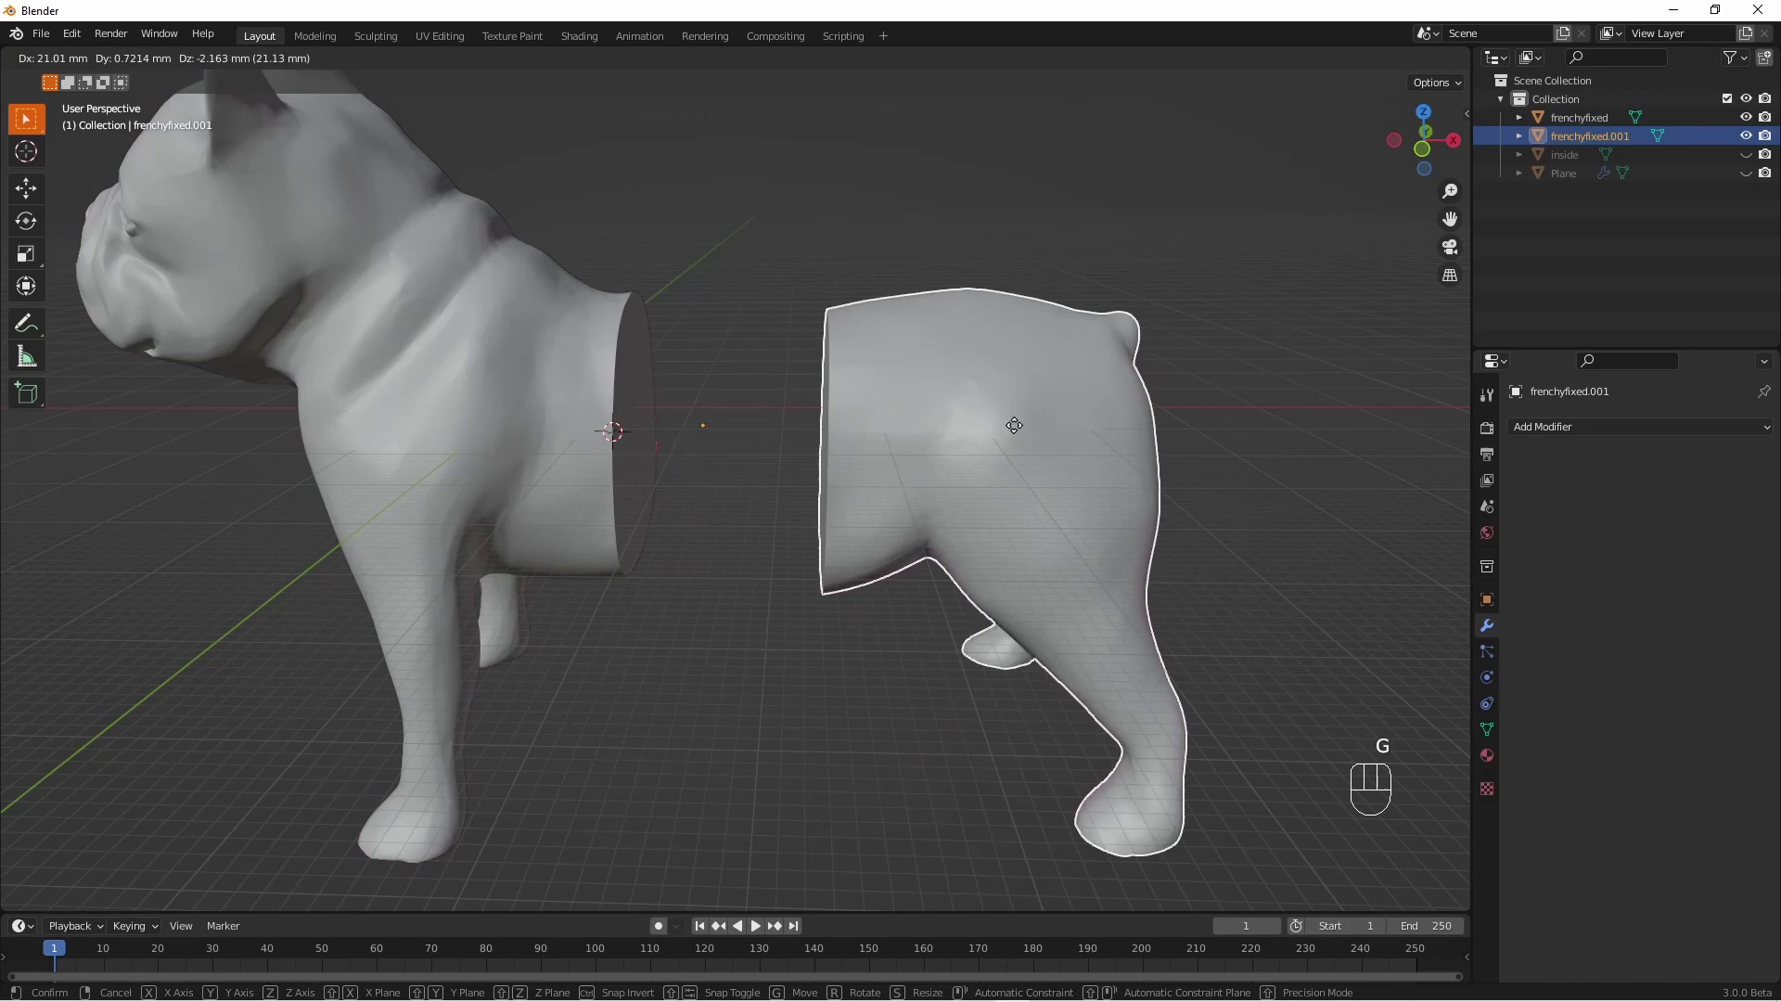
{"action": "right_click", "coordinate": [1149, 447]}
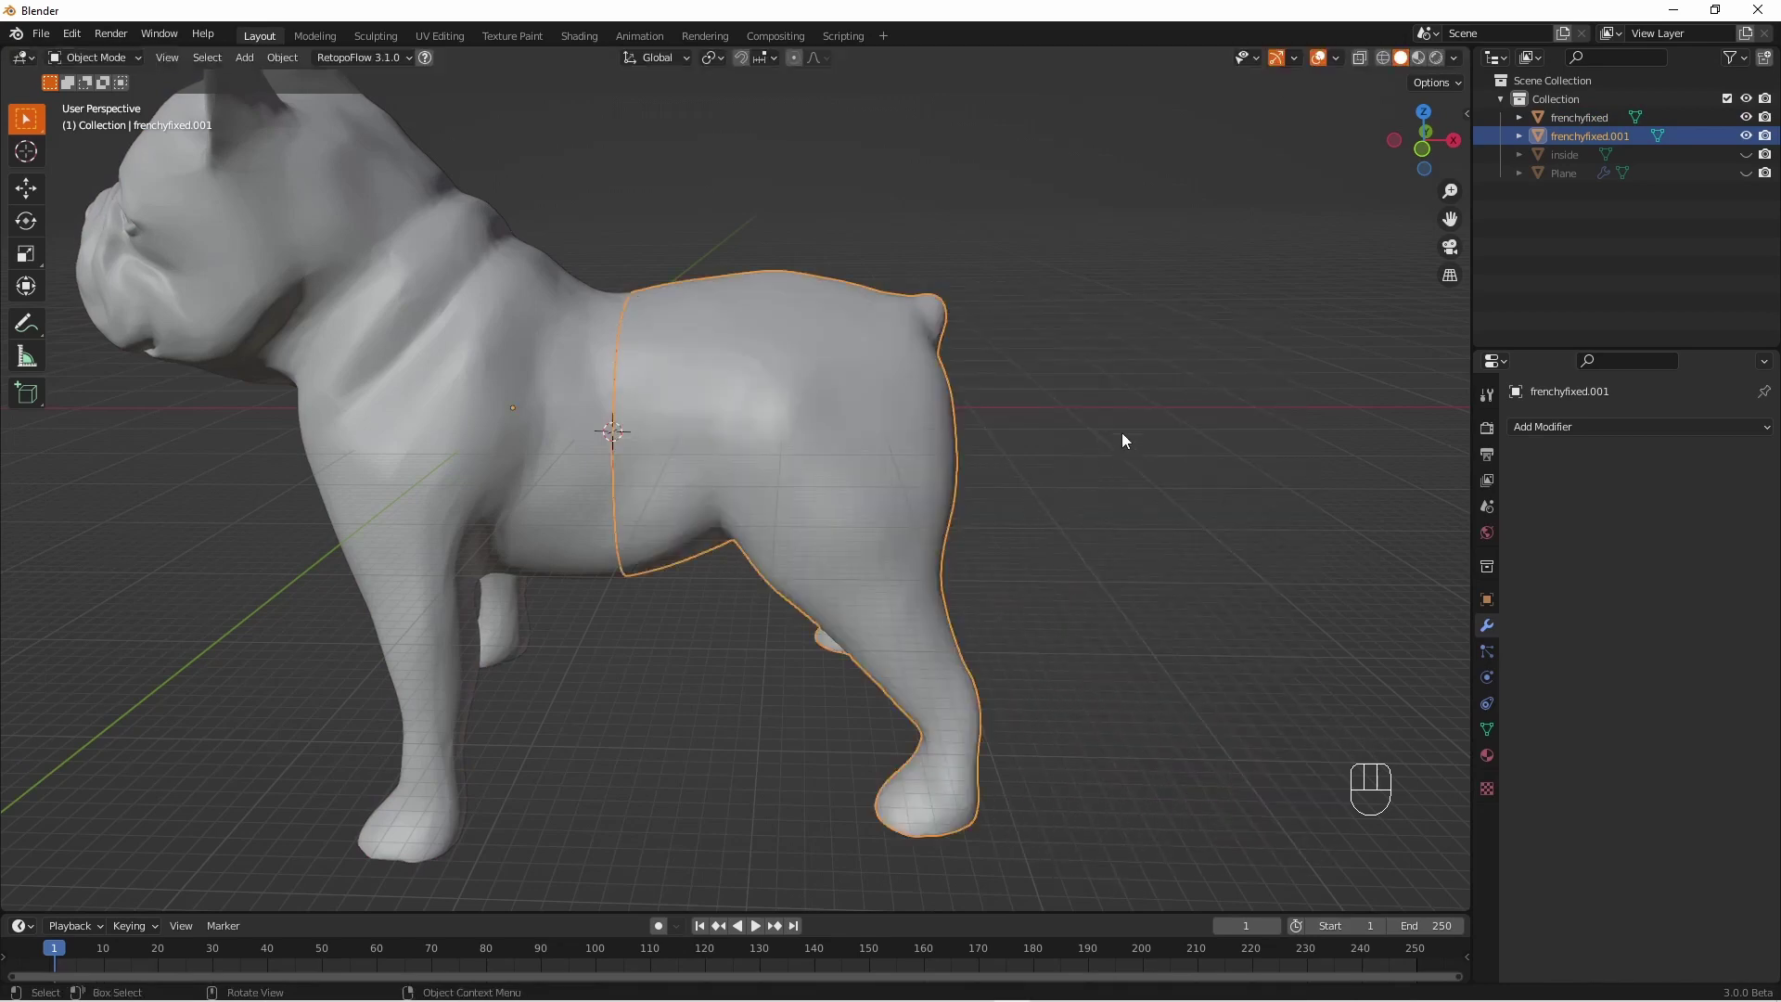
{"action": "left_click", "coordinate": [1745, 136]}
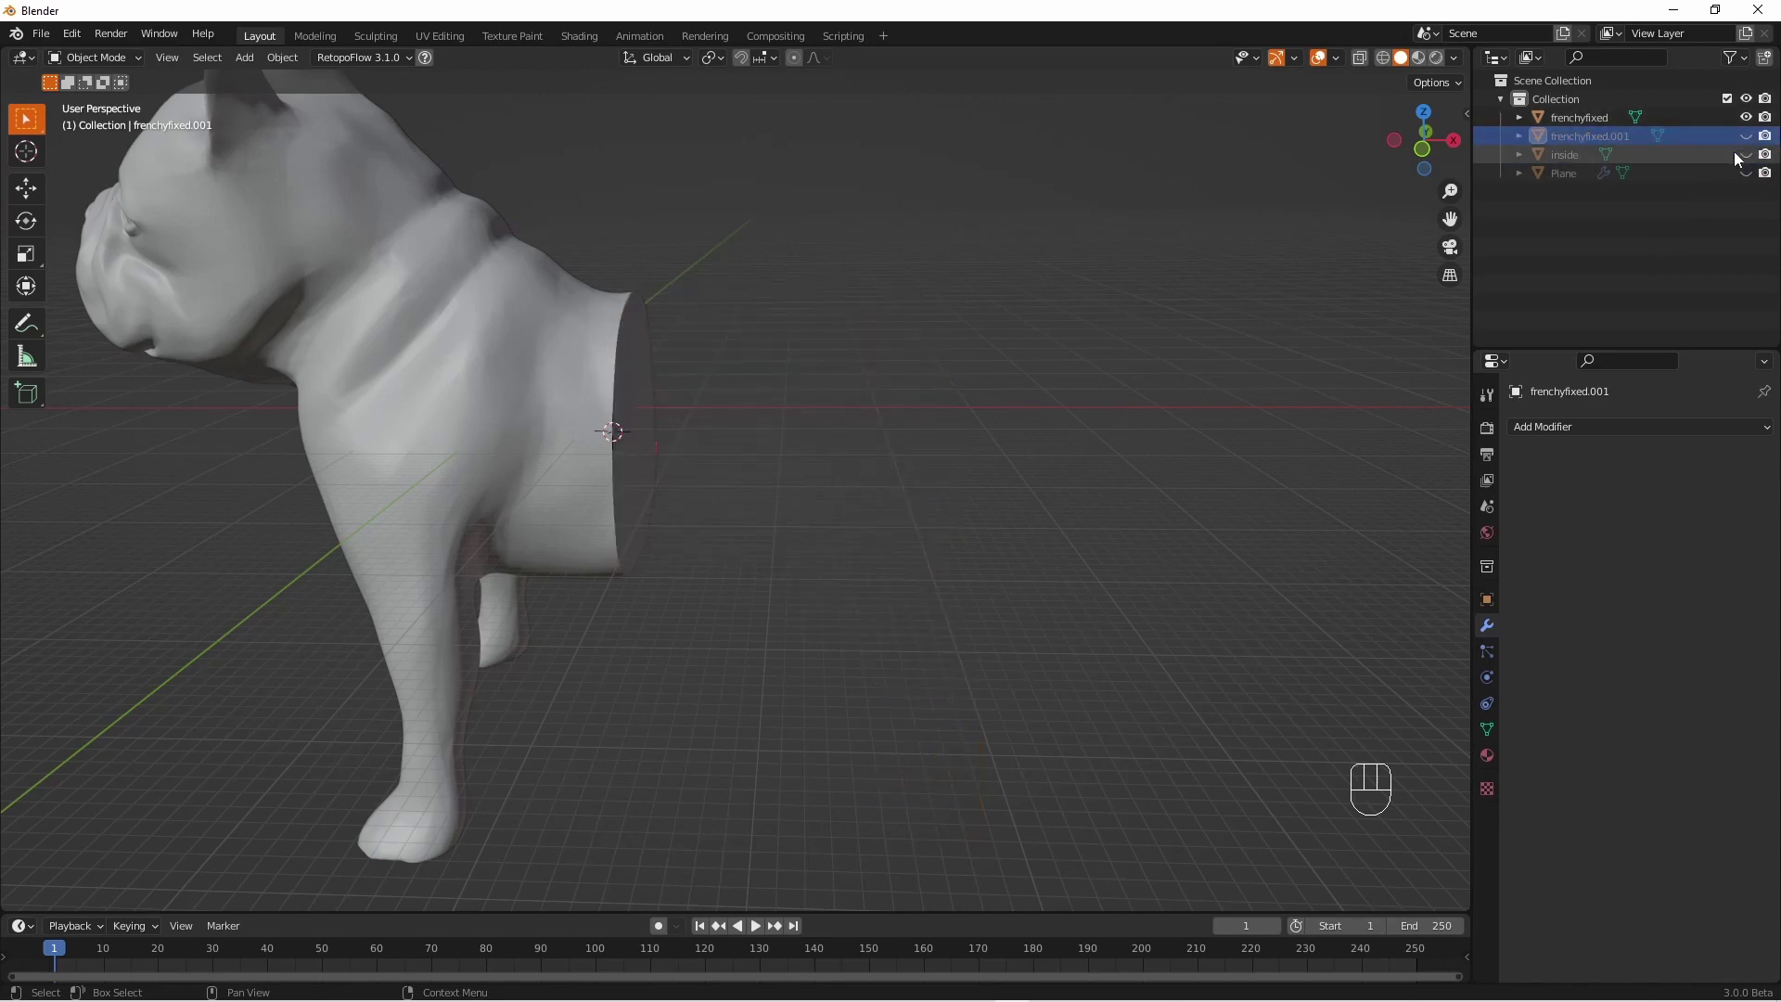
Rename frenchyfixed to 'front' and frenchyfixed.001 to 'back' in the Outliner
{"action": "left_click", "coordinate": [1746, 118]}
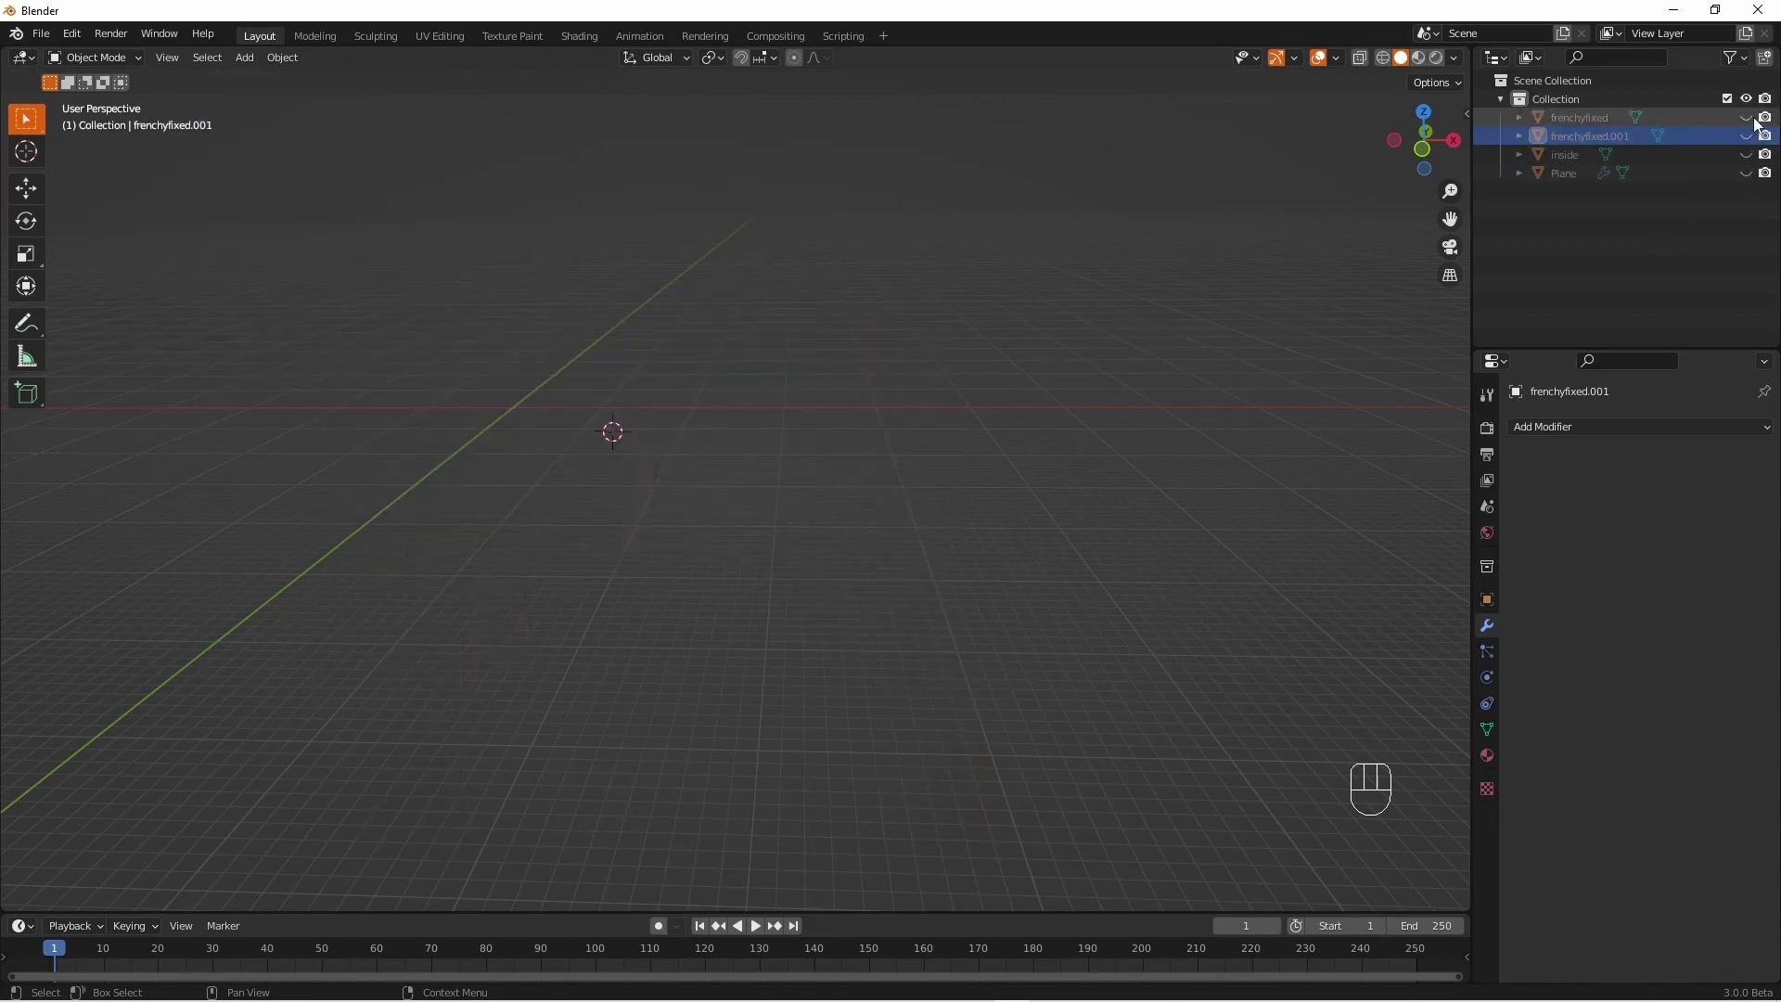
{"action": "left_click", "coordinate": [1745, 118]}
{"action": "double_click", "coordinate": [1585, 117]}
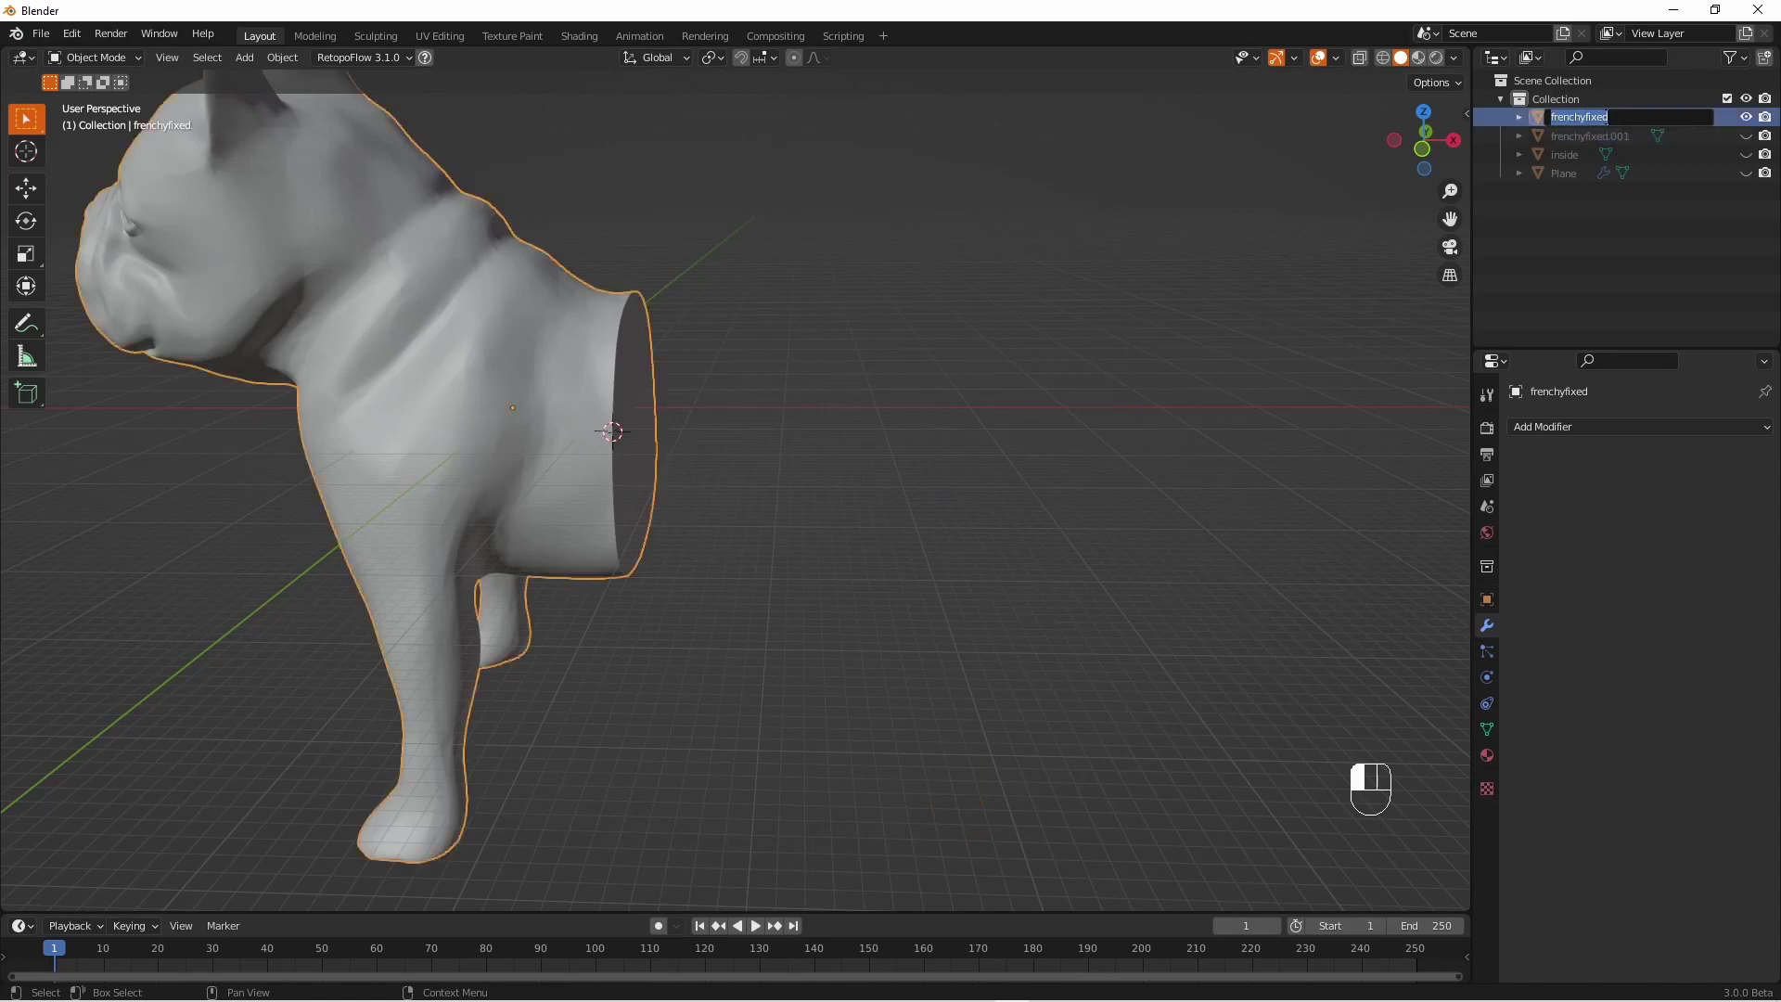
{"action": "key", "text": "BackSpace"}
{"action": "type", "text": "front"}
{"action": "key", "text": "Return"}
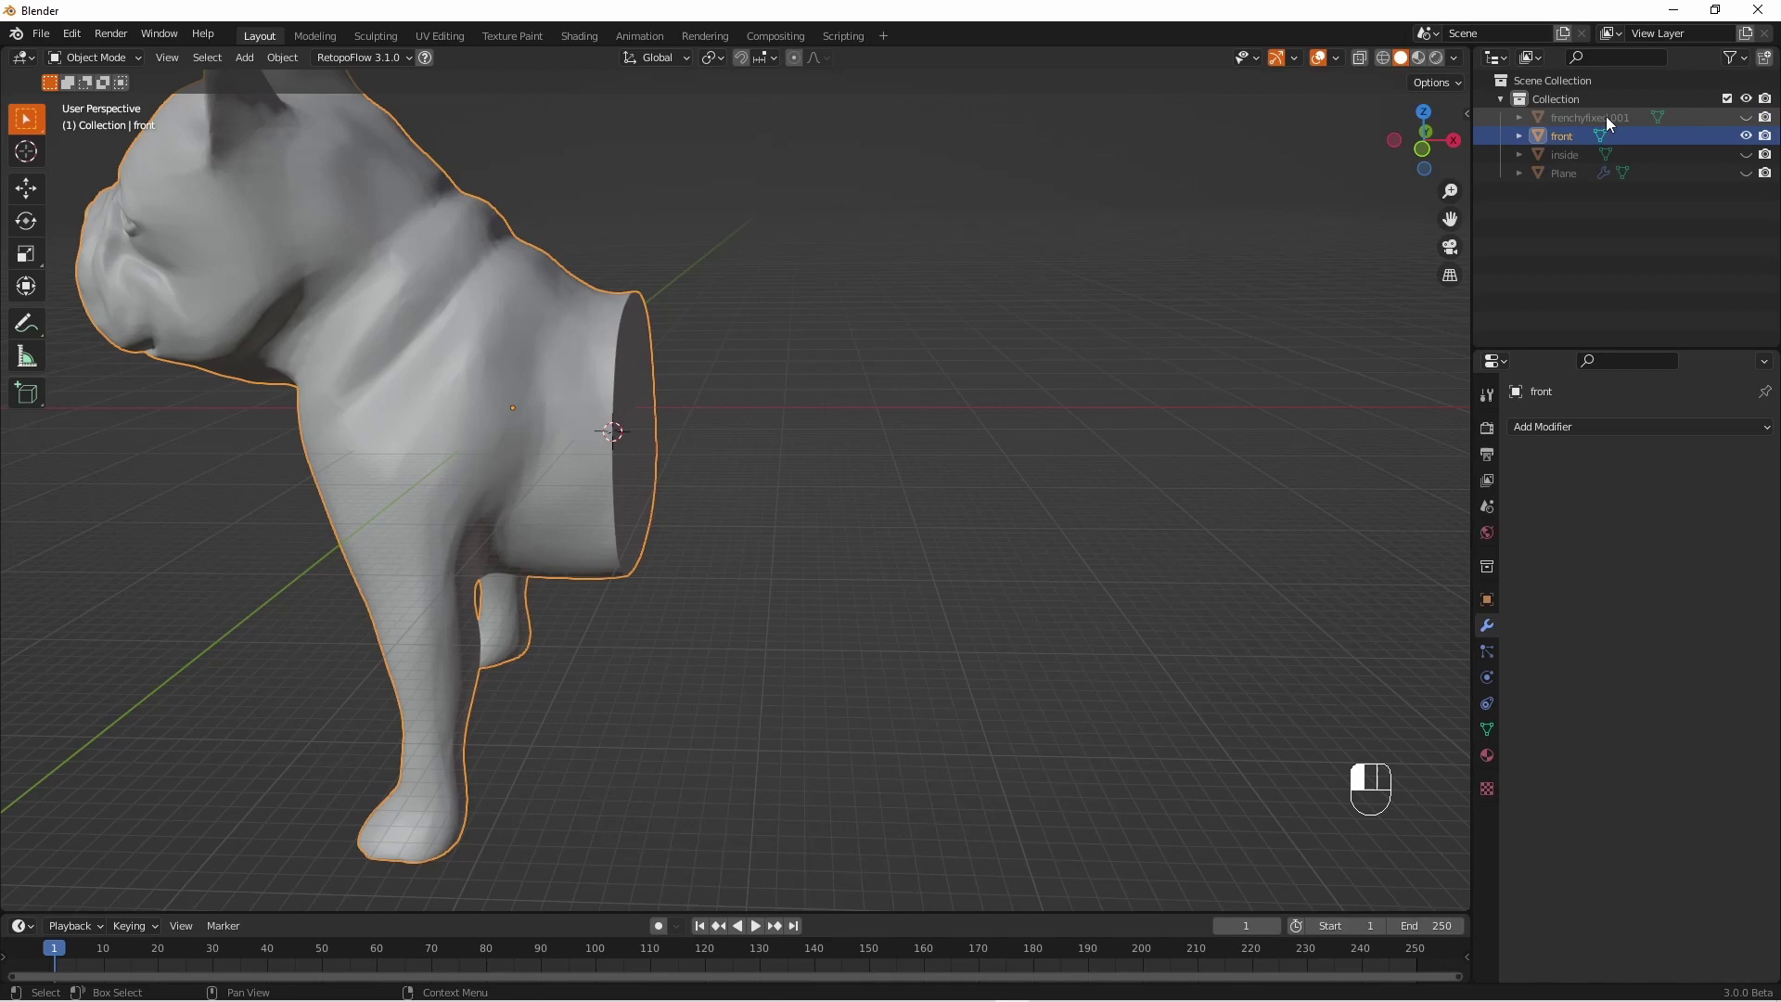
{"action": "double_click", "coordinate": [1579, 116]}
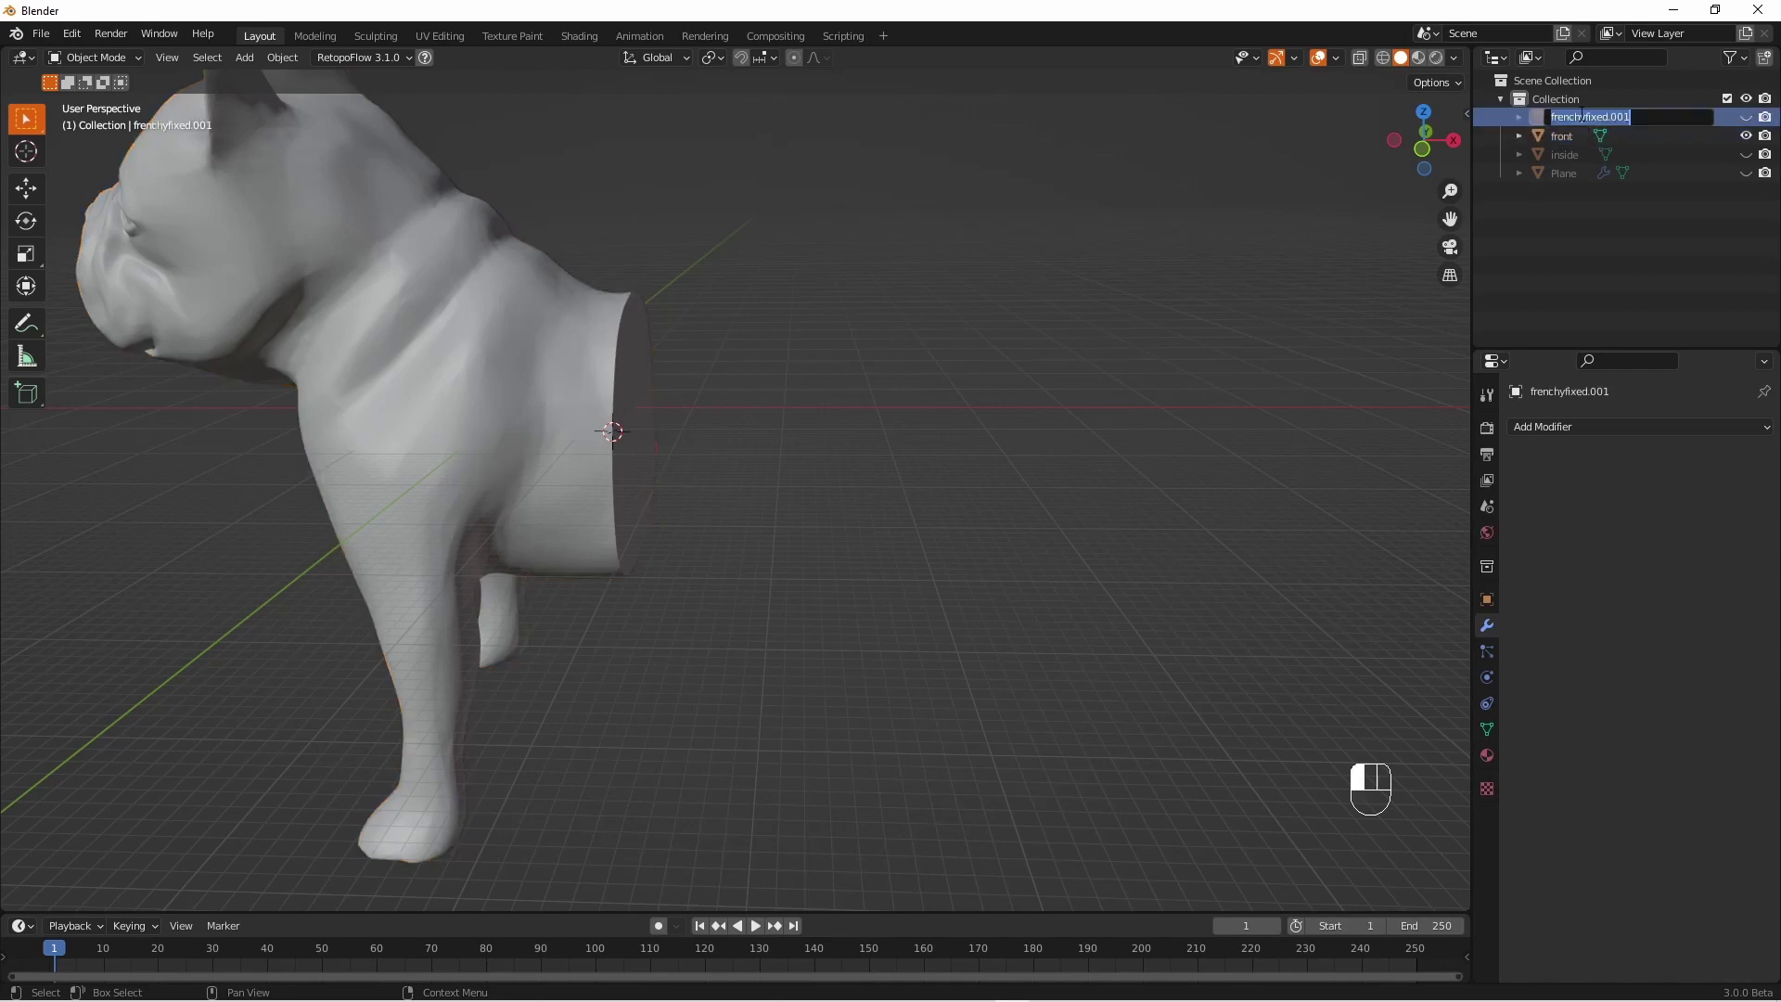
{"action": "key", "text": "BackSpace"}
{"action": "type", "text": "back"}
{"action": "key", "text": "Return"}
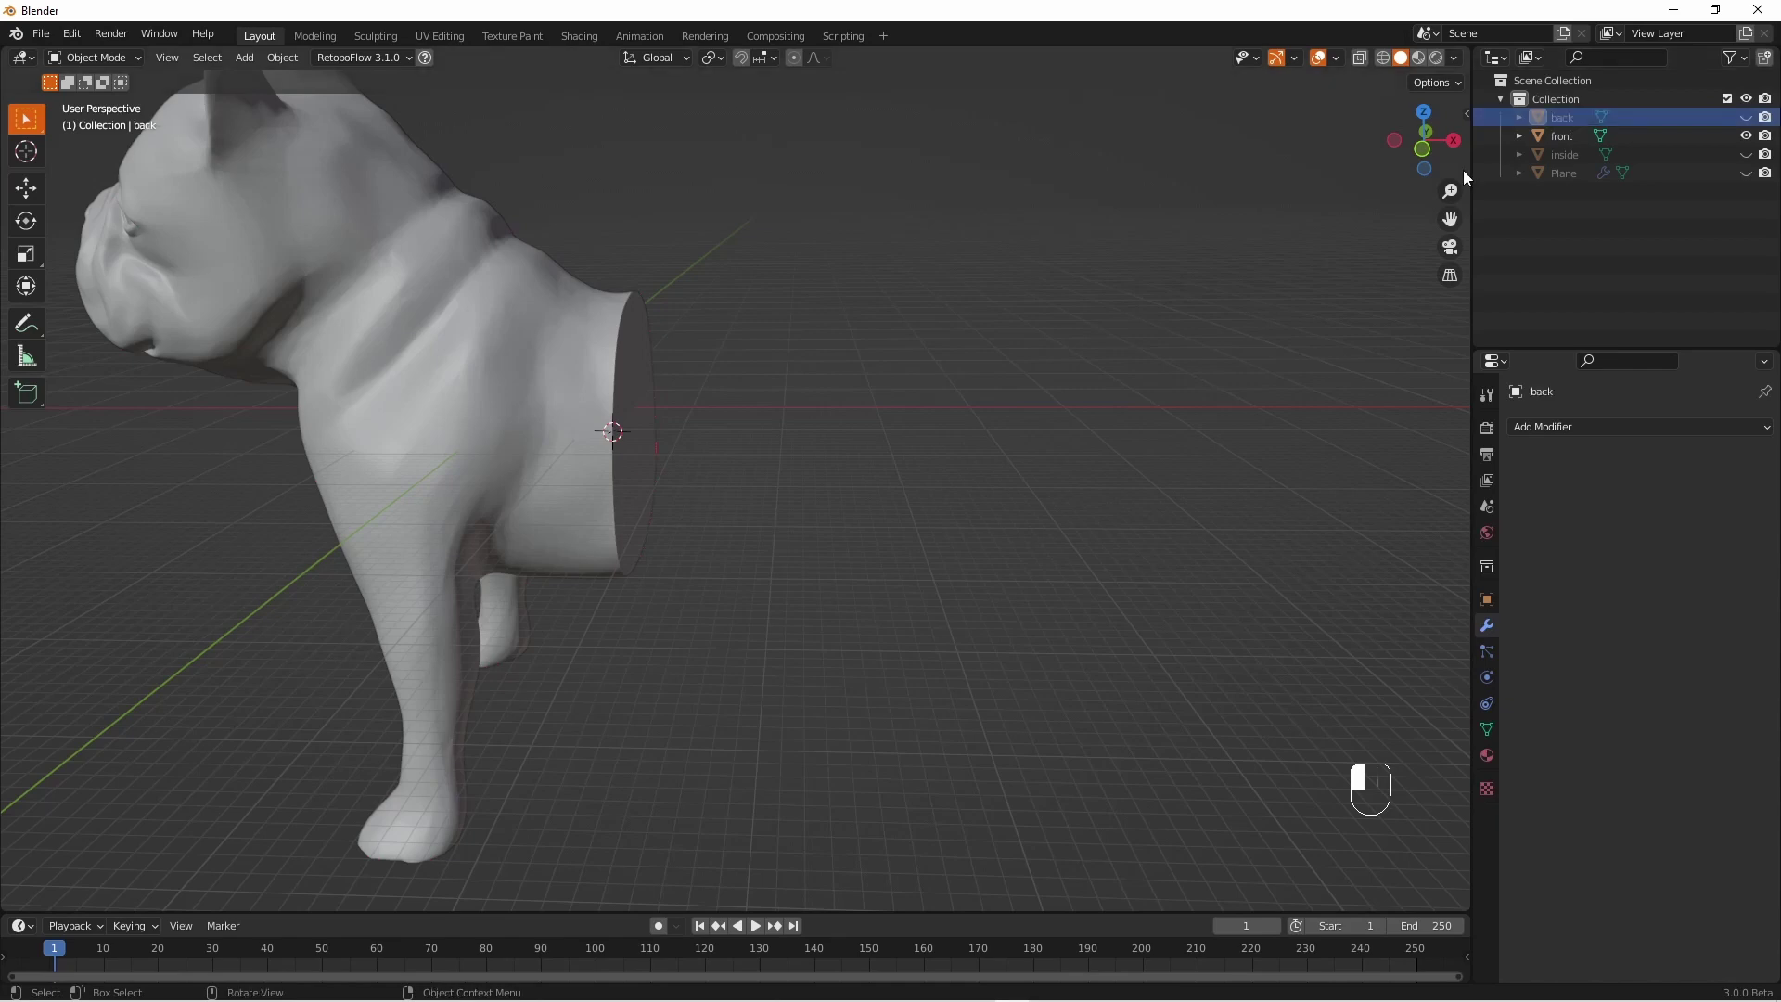
Hide the back and front halves so only the inside mesh is visible
{"action": "left_click", "coordinate": [1745, 117]}
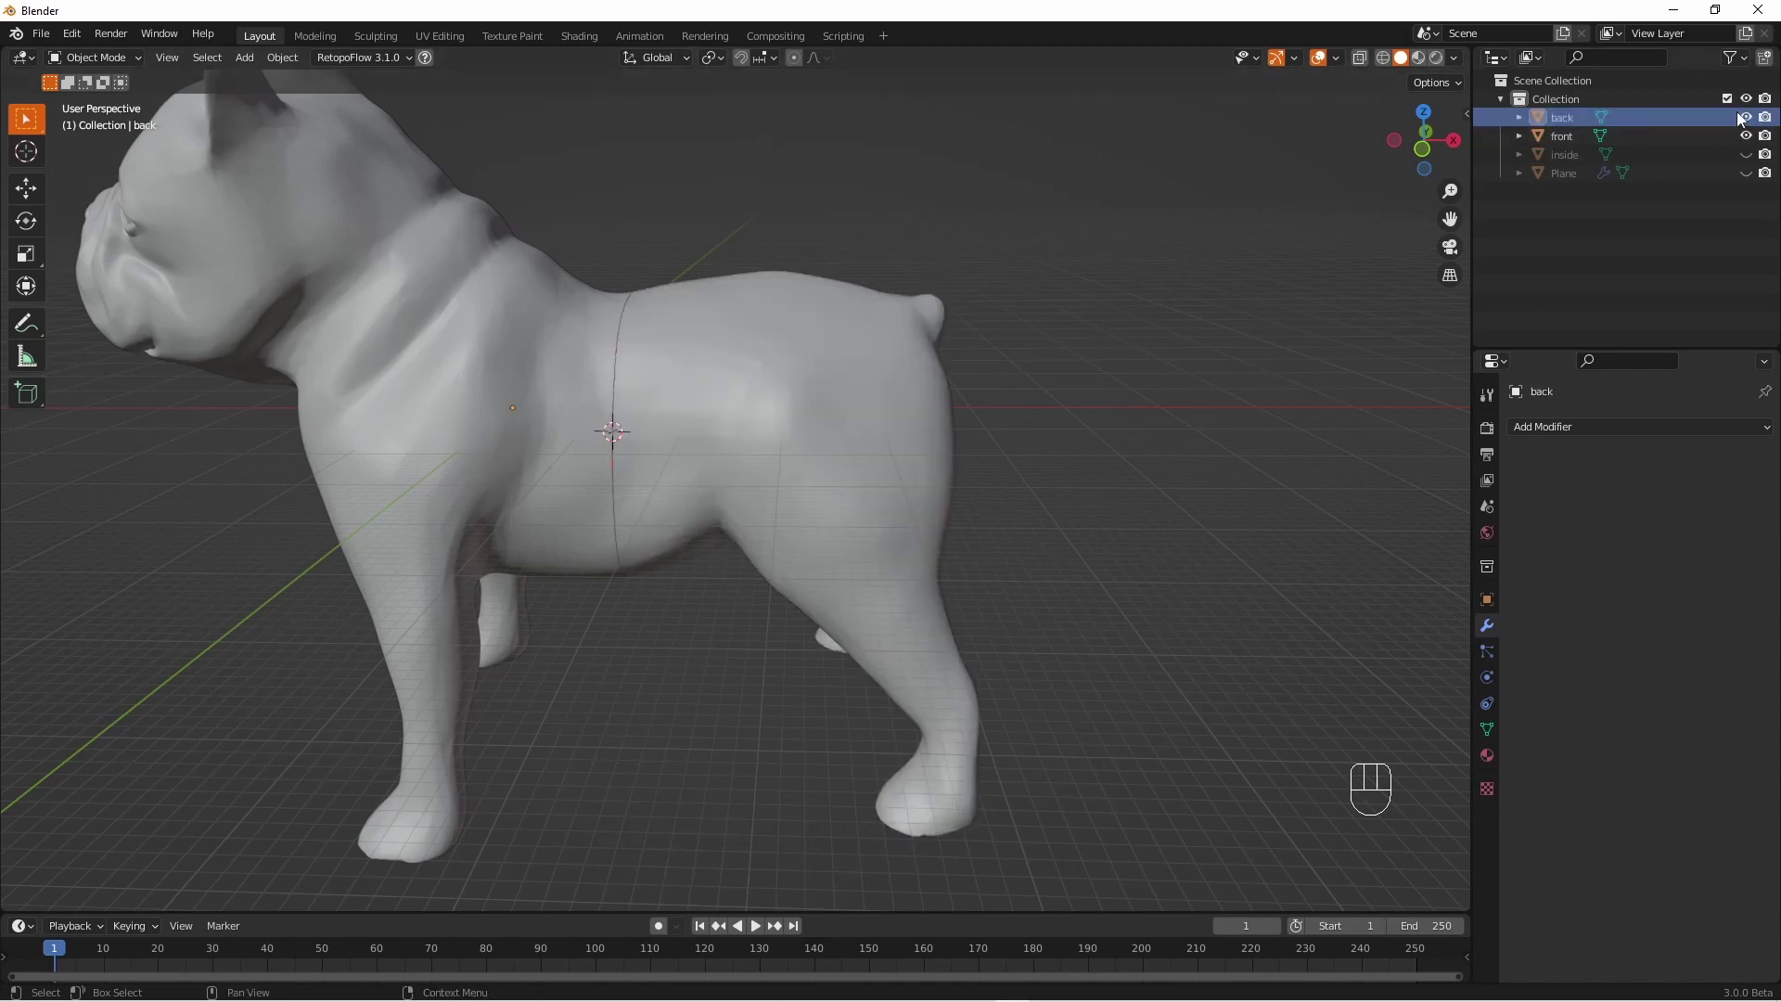
{"action": "left_click", "coordinate": [1744, 117]}
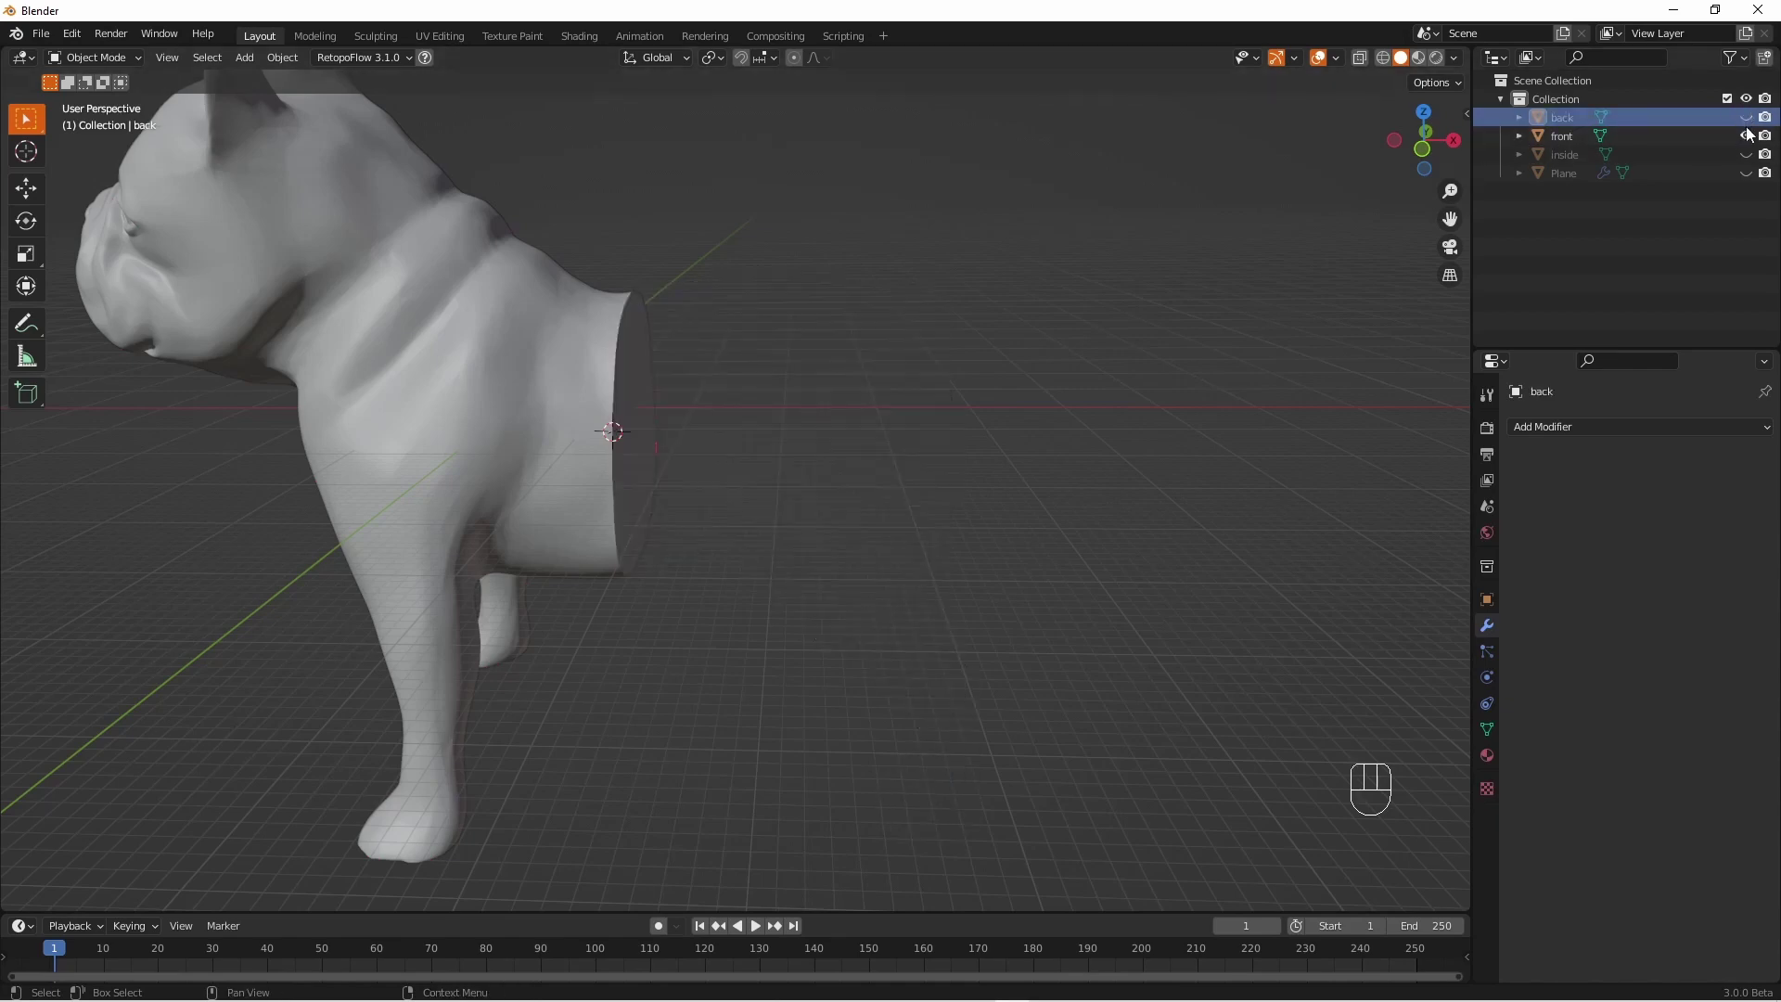
{"action": "left_click", "coordinate": [1745, 136]}
{"action": "left_click", "coordinate": [1747, 154]}
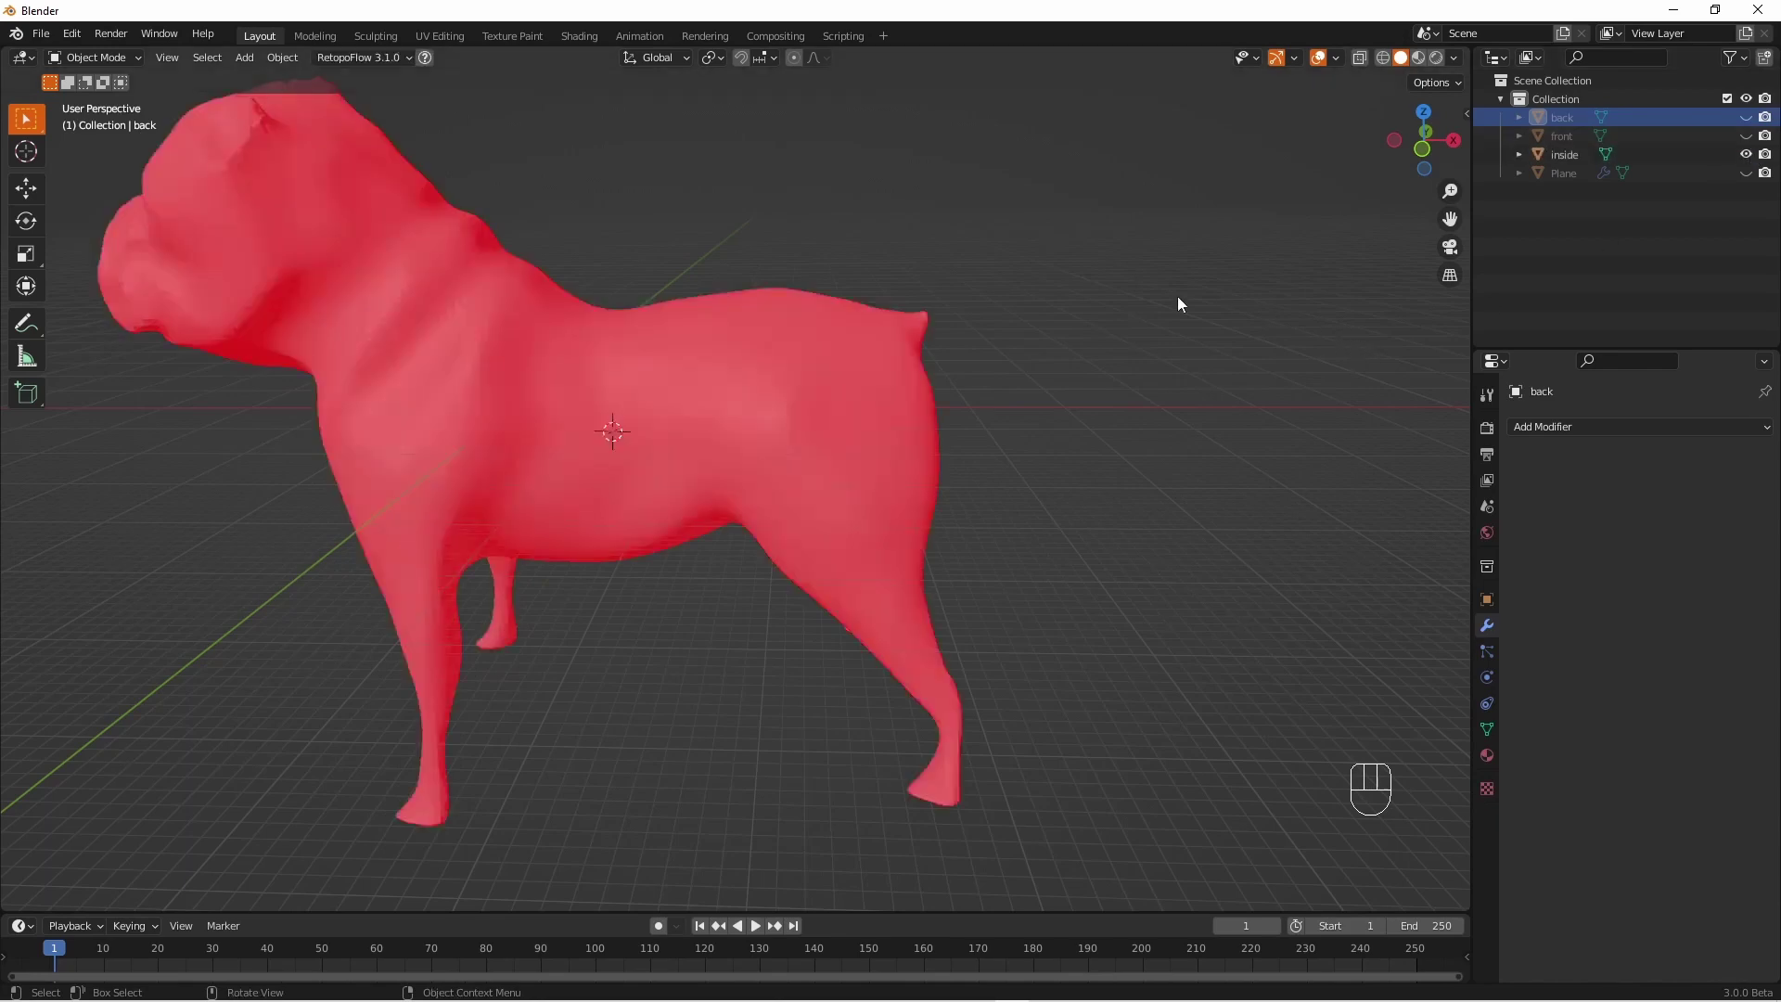
Select the inside mesh and flip the normals of all its faces in Edit Mode
{"action": "key", "text": "Tab"}
{"action": "left_click", "coordinate": [794, 375]}
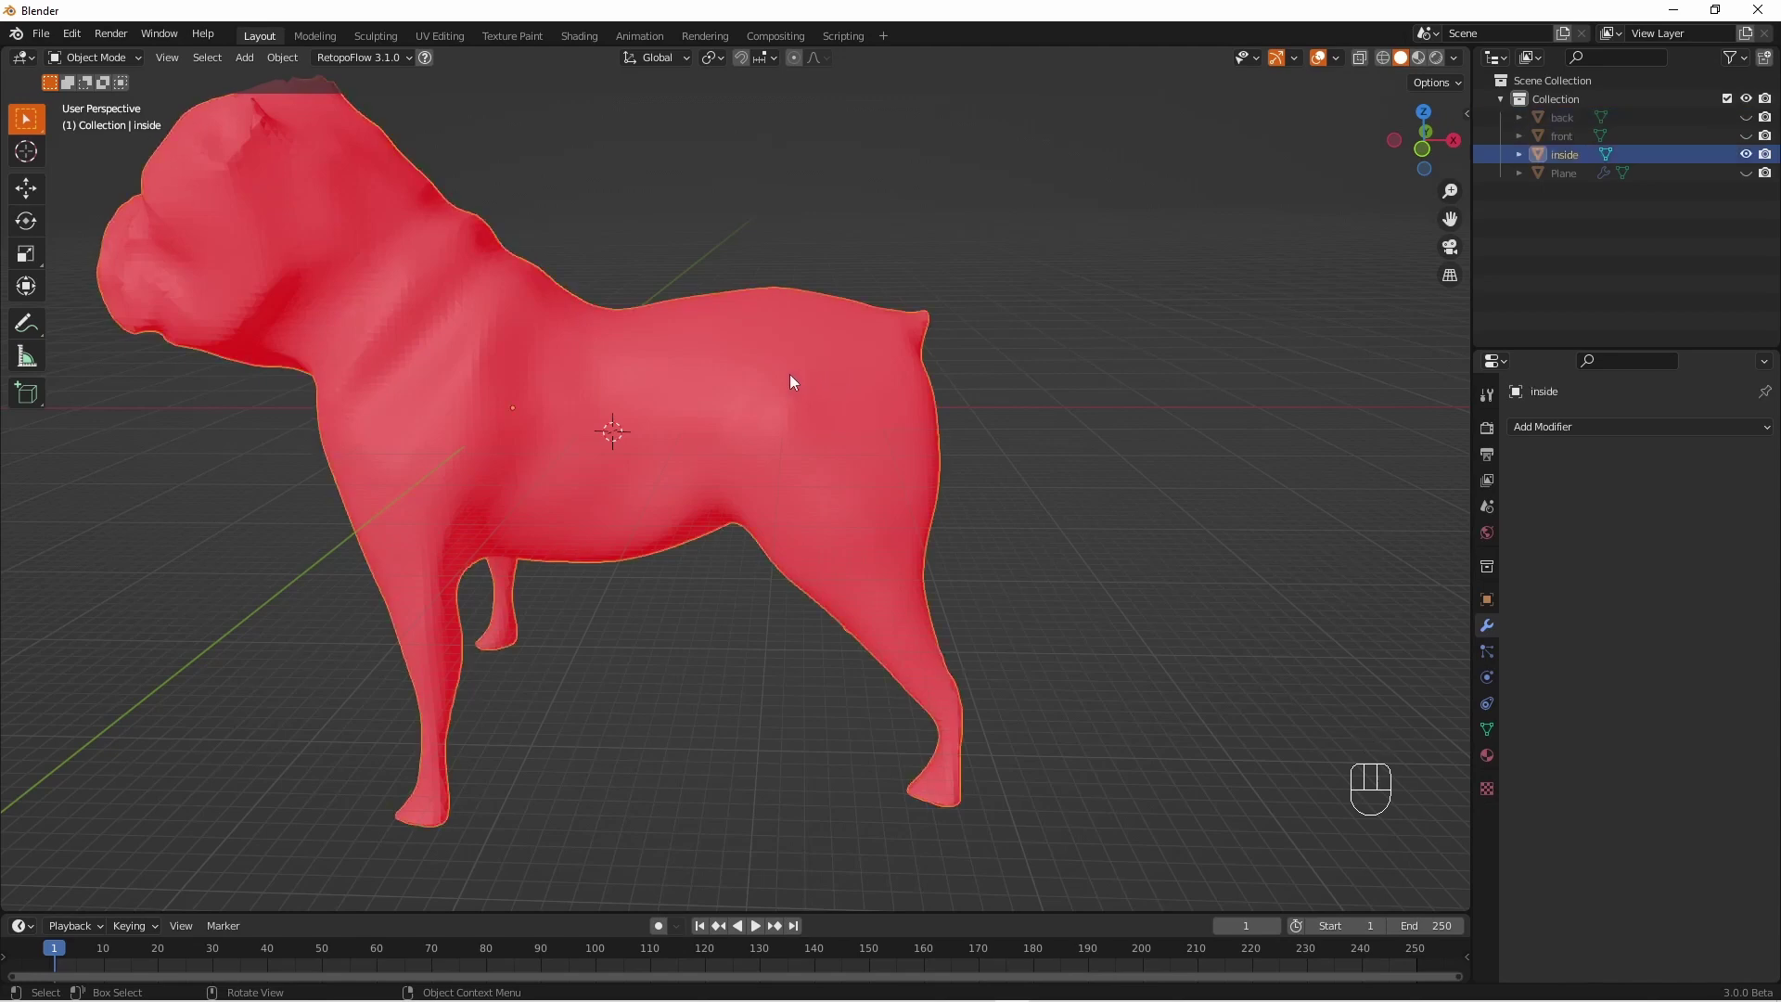
{"action": "key", "text": "Tab"}
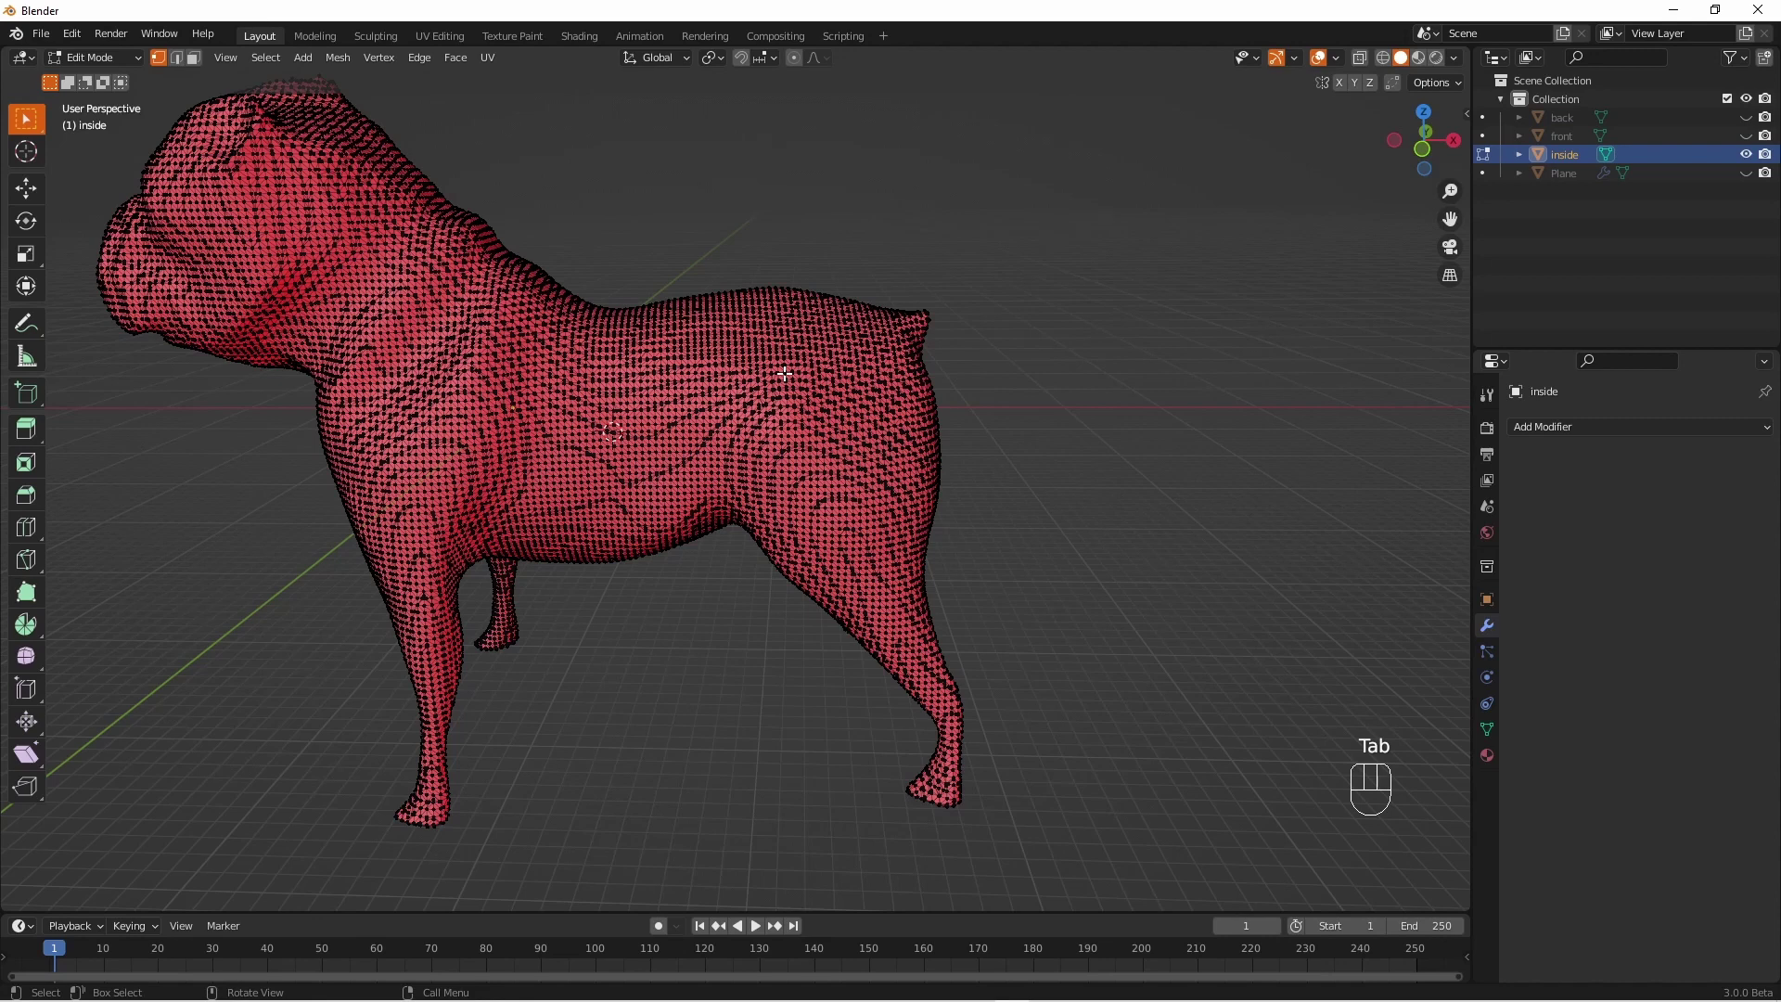
{"action": "key", "text": "a"}
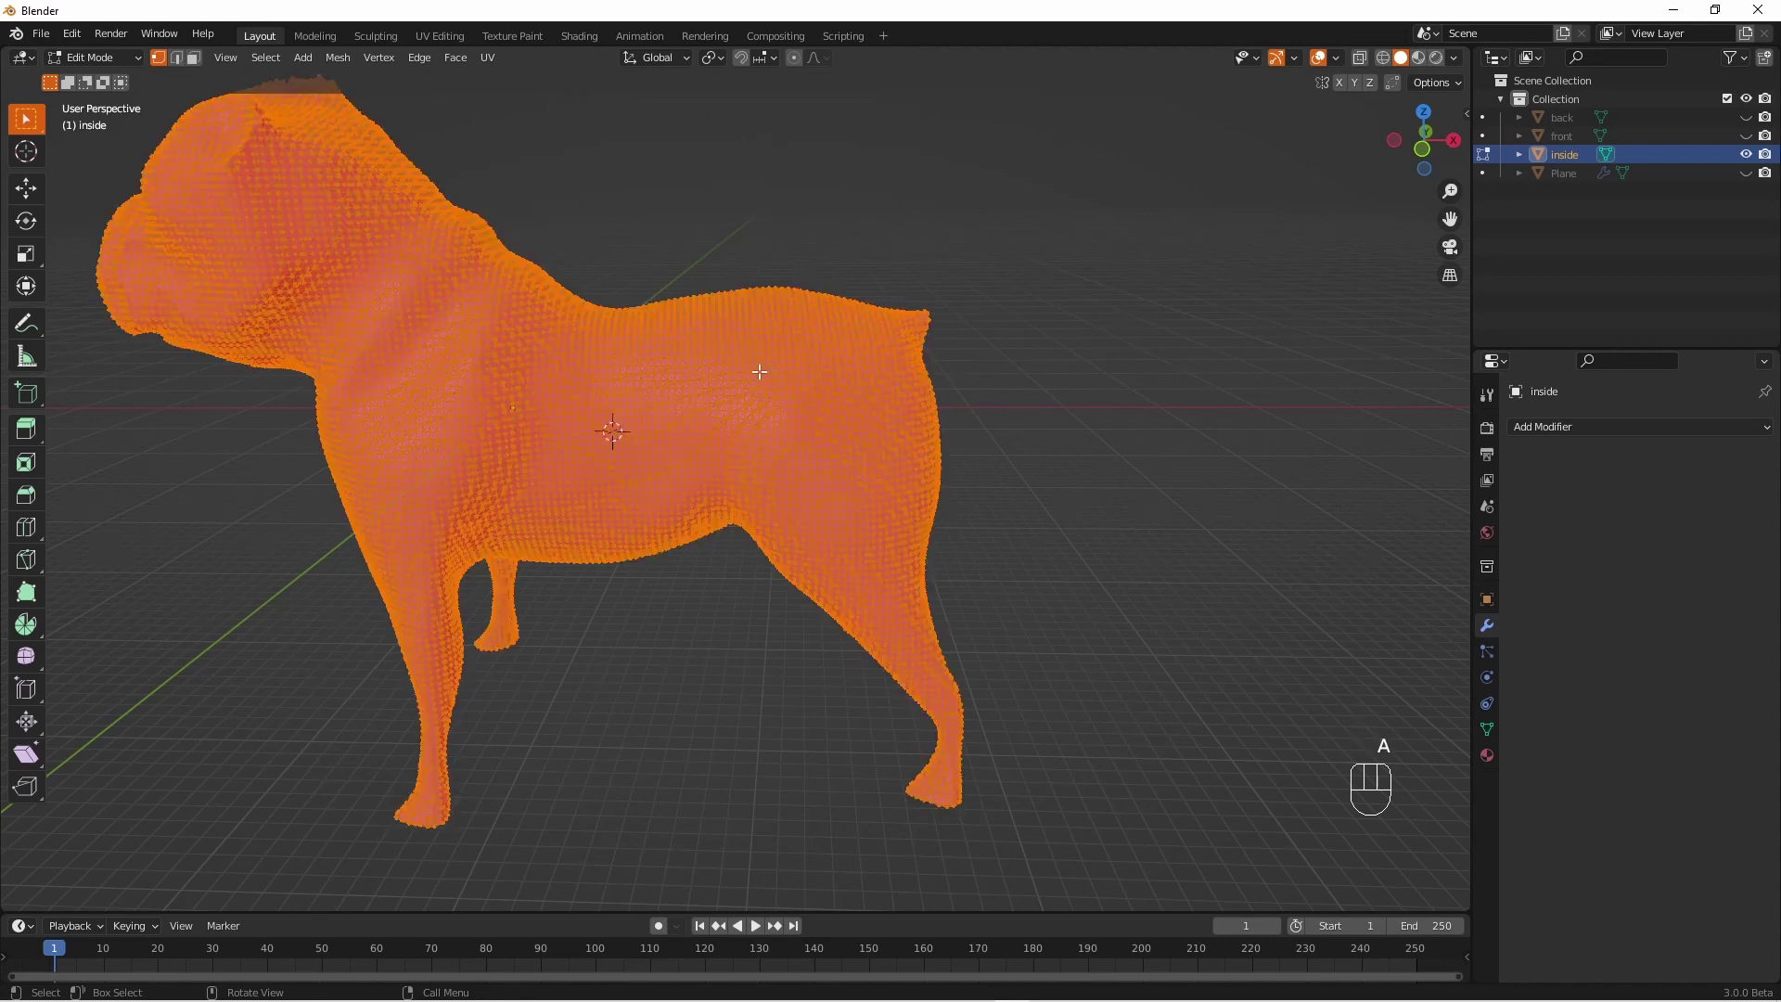
{"action": "left_click", "coordinate": [340, 60]}
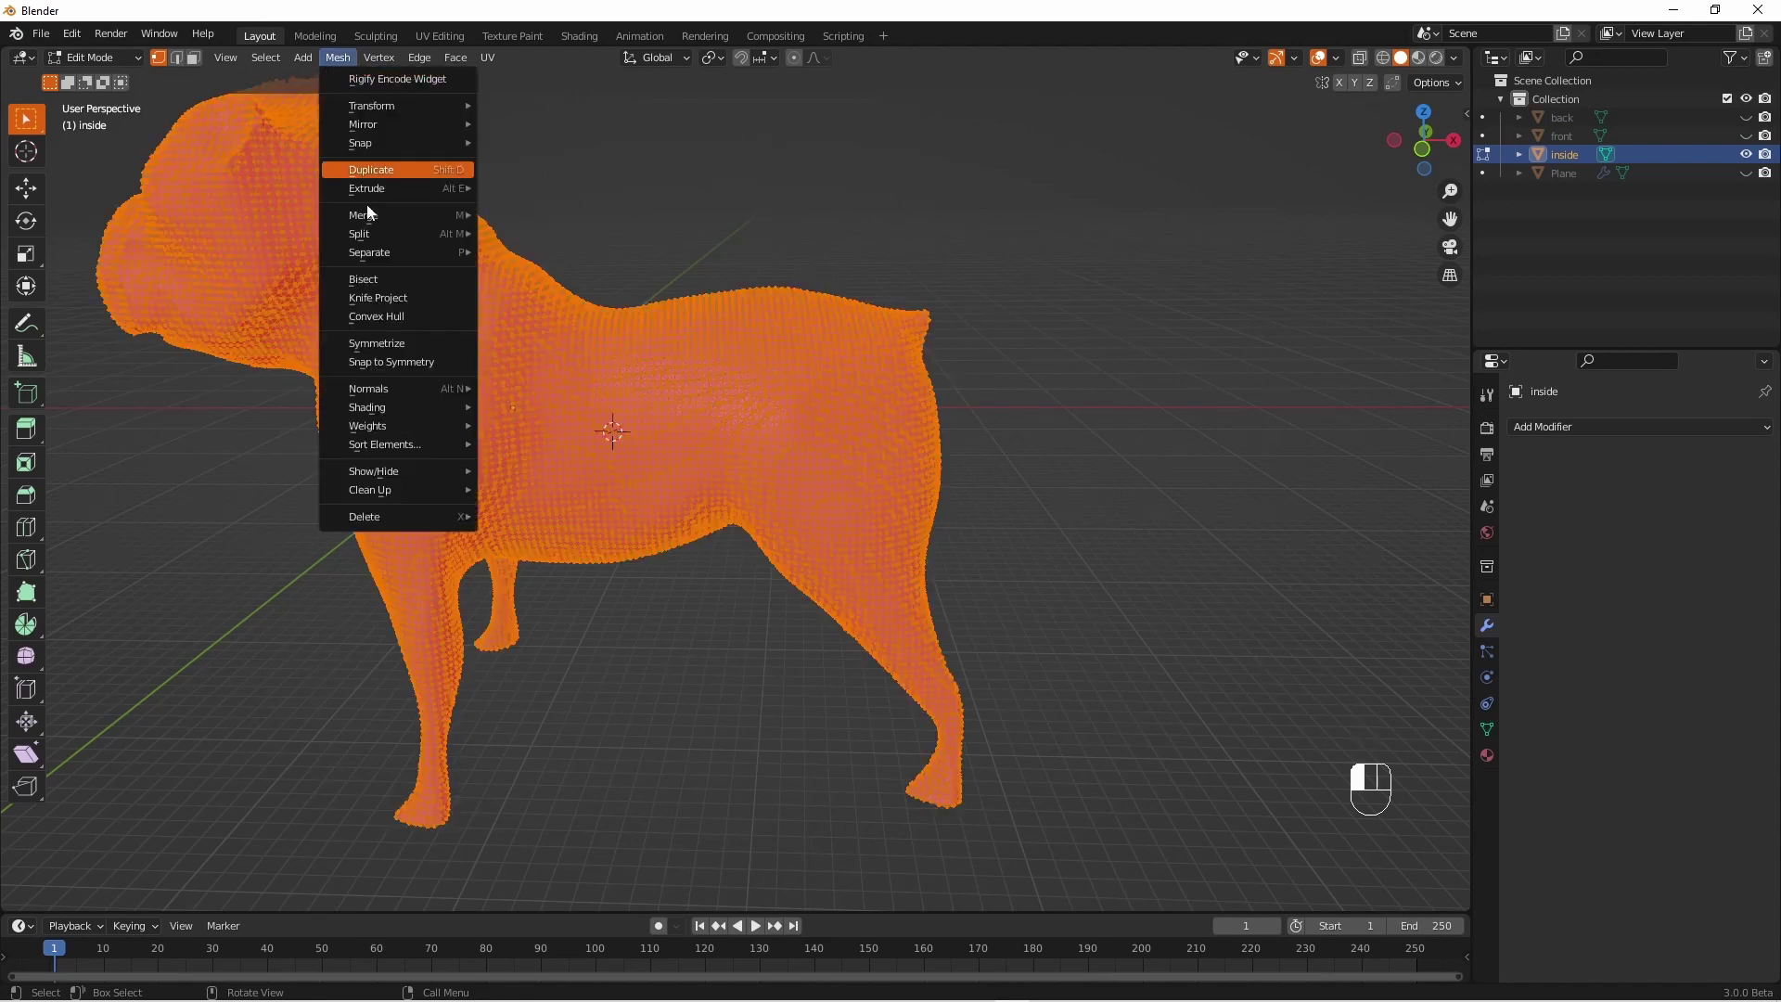
{"action": "mouse_move", "coordinate": [419, 386]}
{"action": "left_click", "coordinate": [525, 389]}
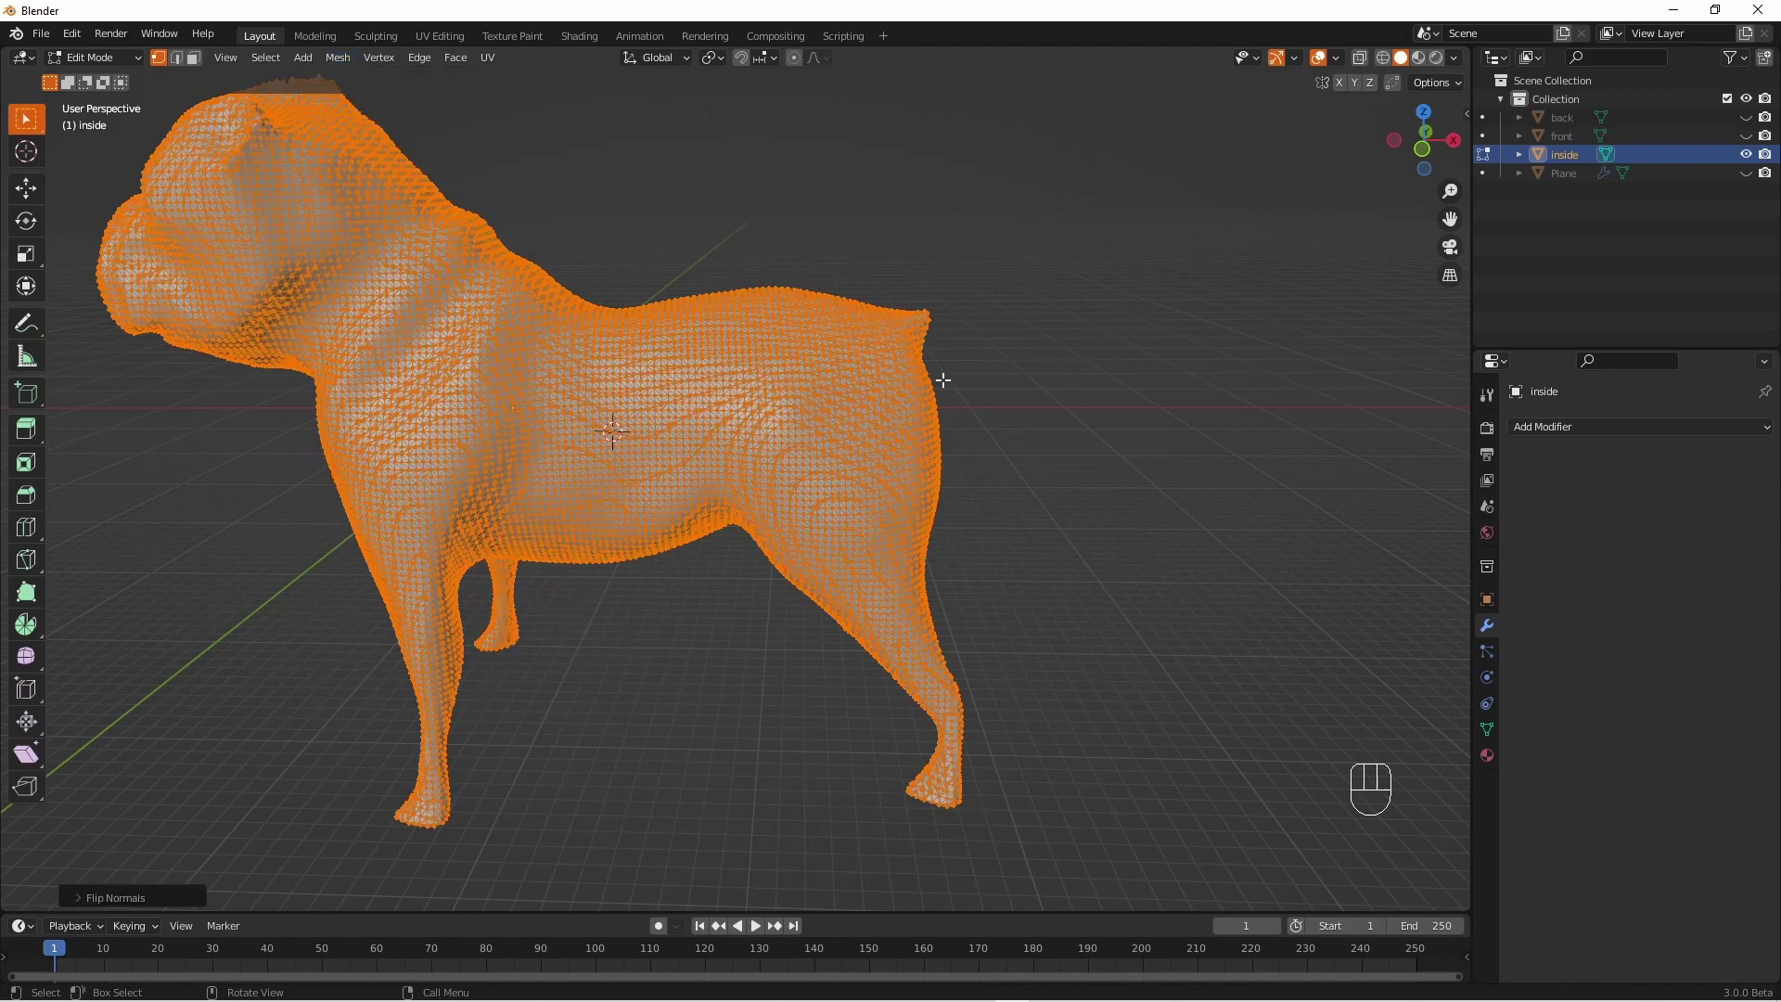
{"action": "key", "text": "Tab"}
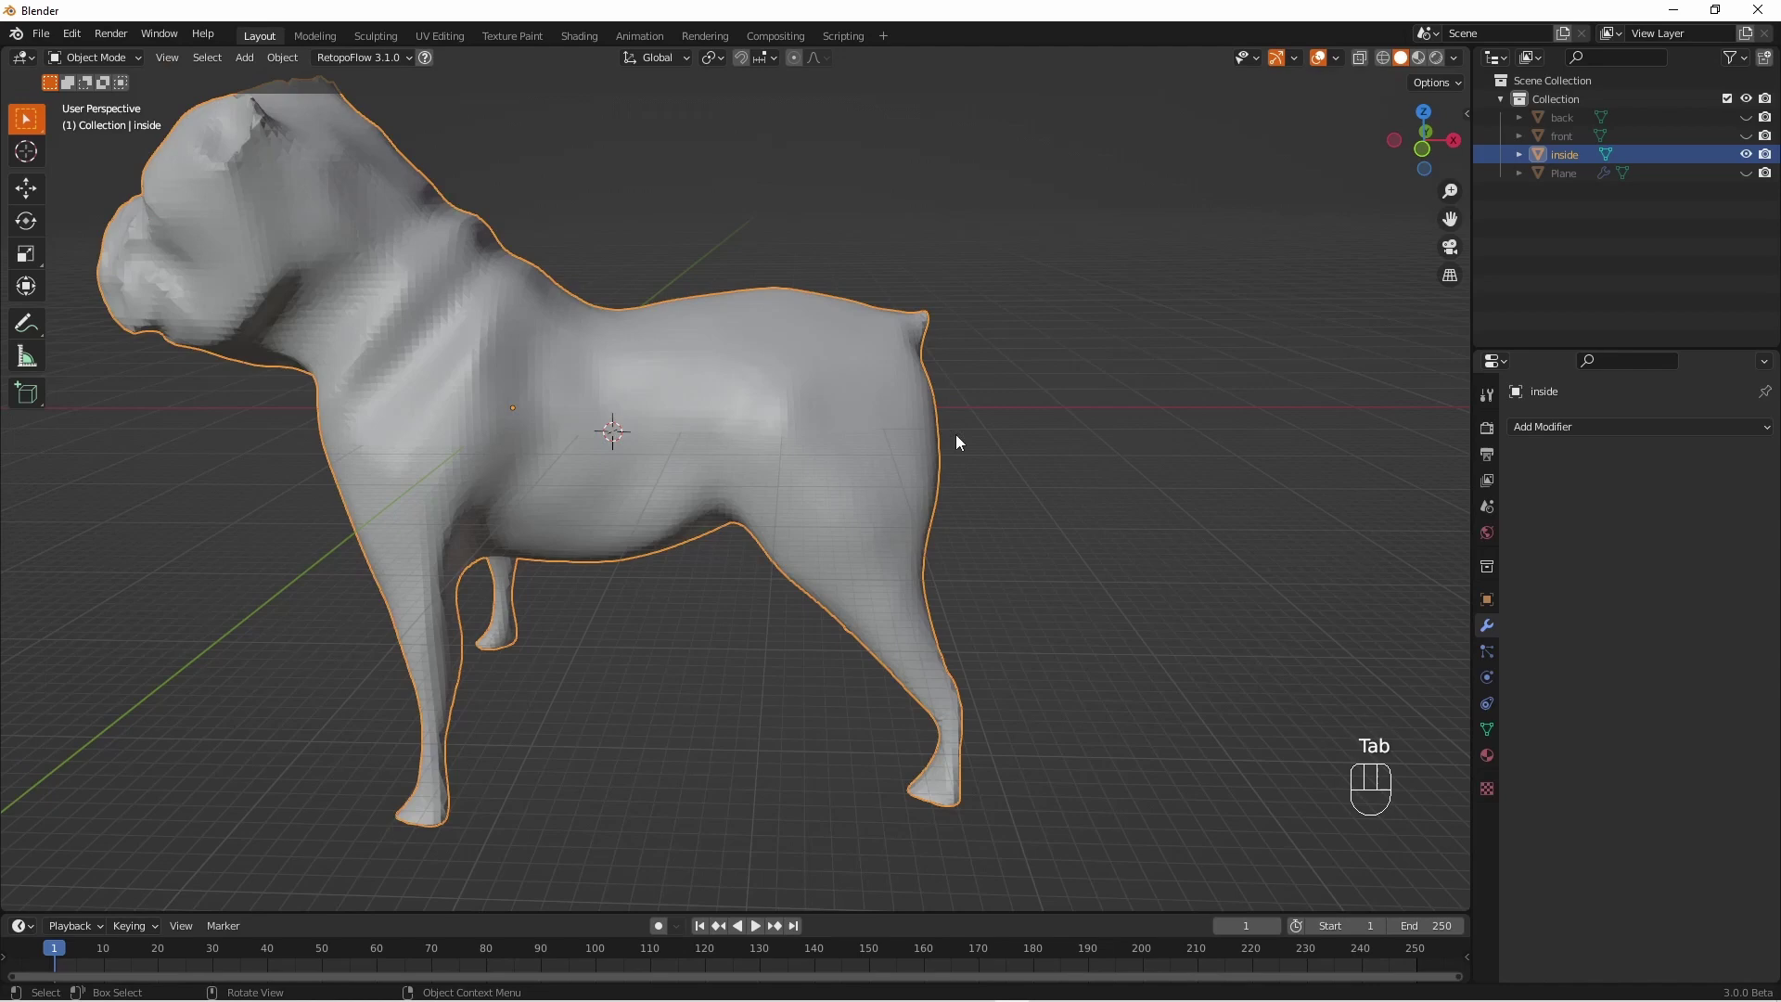
Unhide the cutting Plane and the back half alongside the flipped inside mesh
{"action": "mouse_move", "coordinate": [1049, 421]}
{"action": "middle_mouse_down"}
{"action": "mouse_move", "coordinate": [1121, 432]}
{"action": "mouse_move", "coordinate": [1074, 397]}
{"action": "middle_mouse_up"}
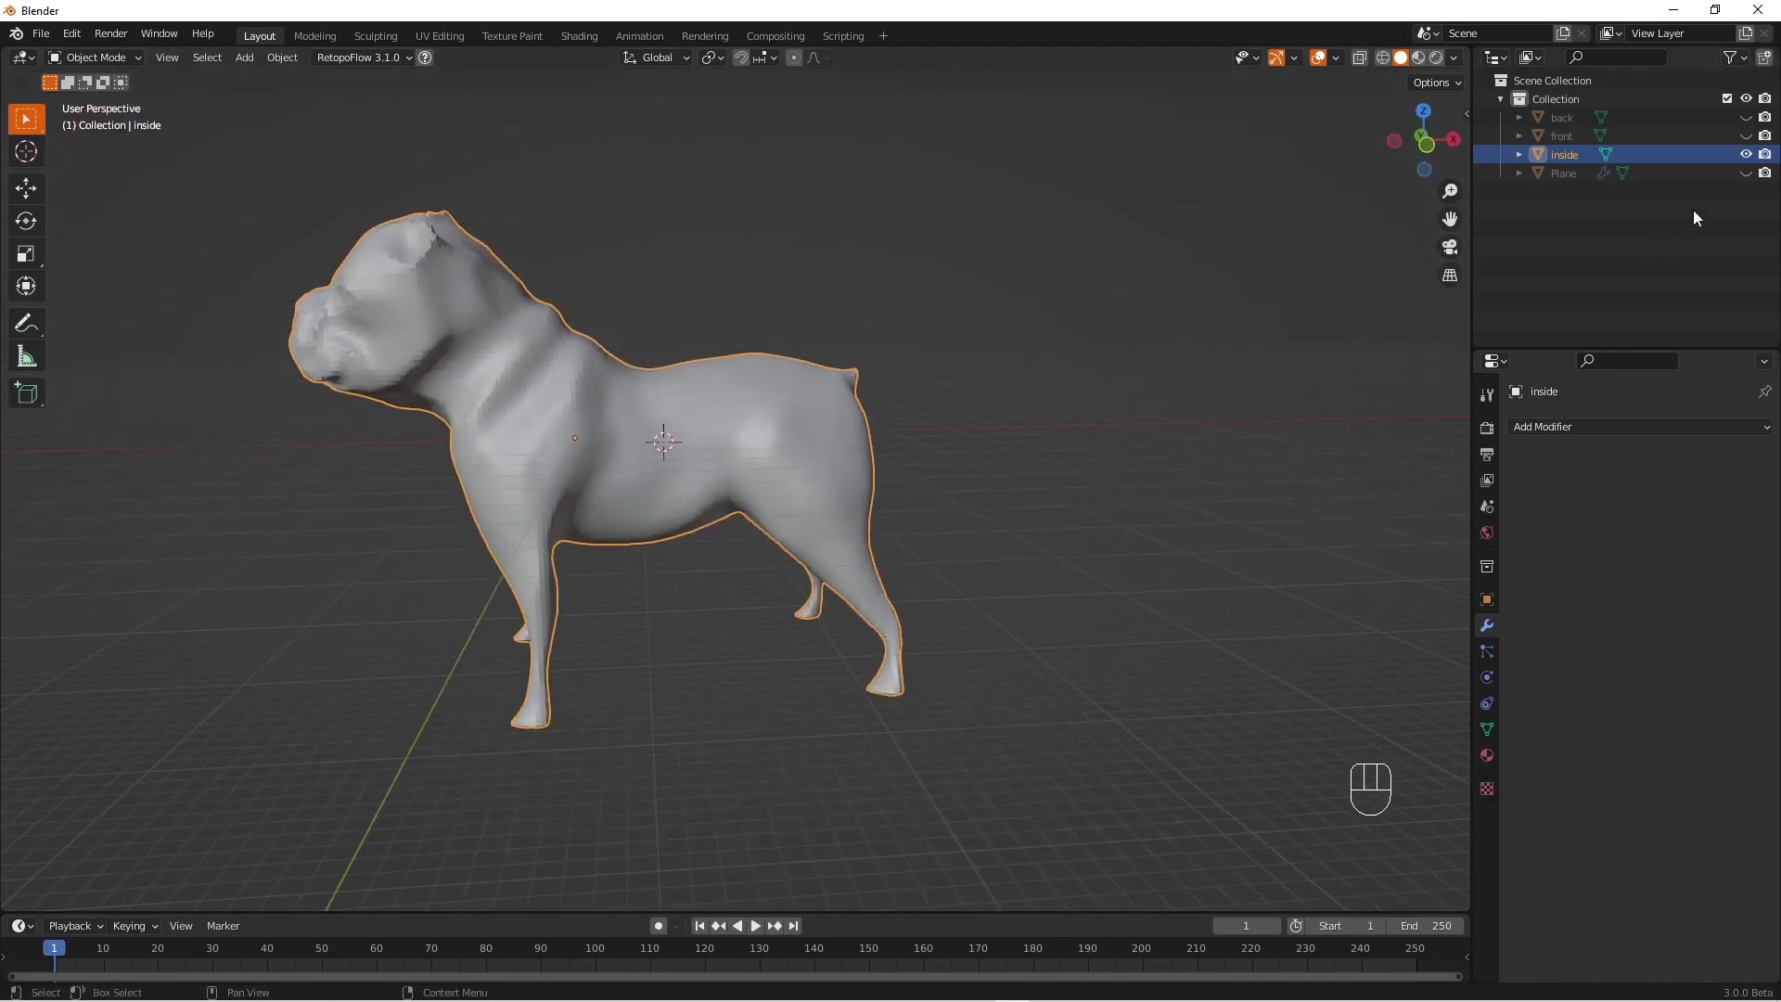
{"action": "left_click", "coordinate": [1745, 173]}
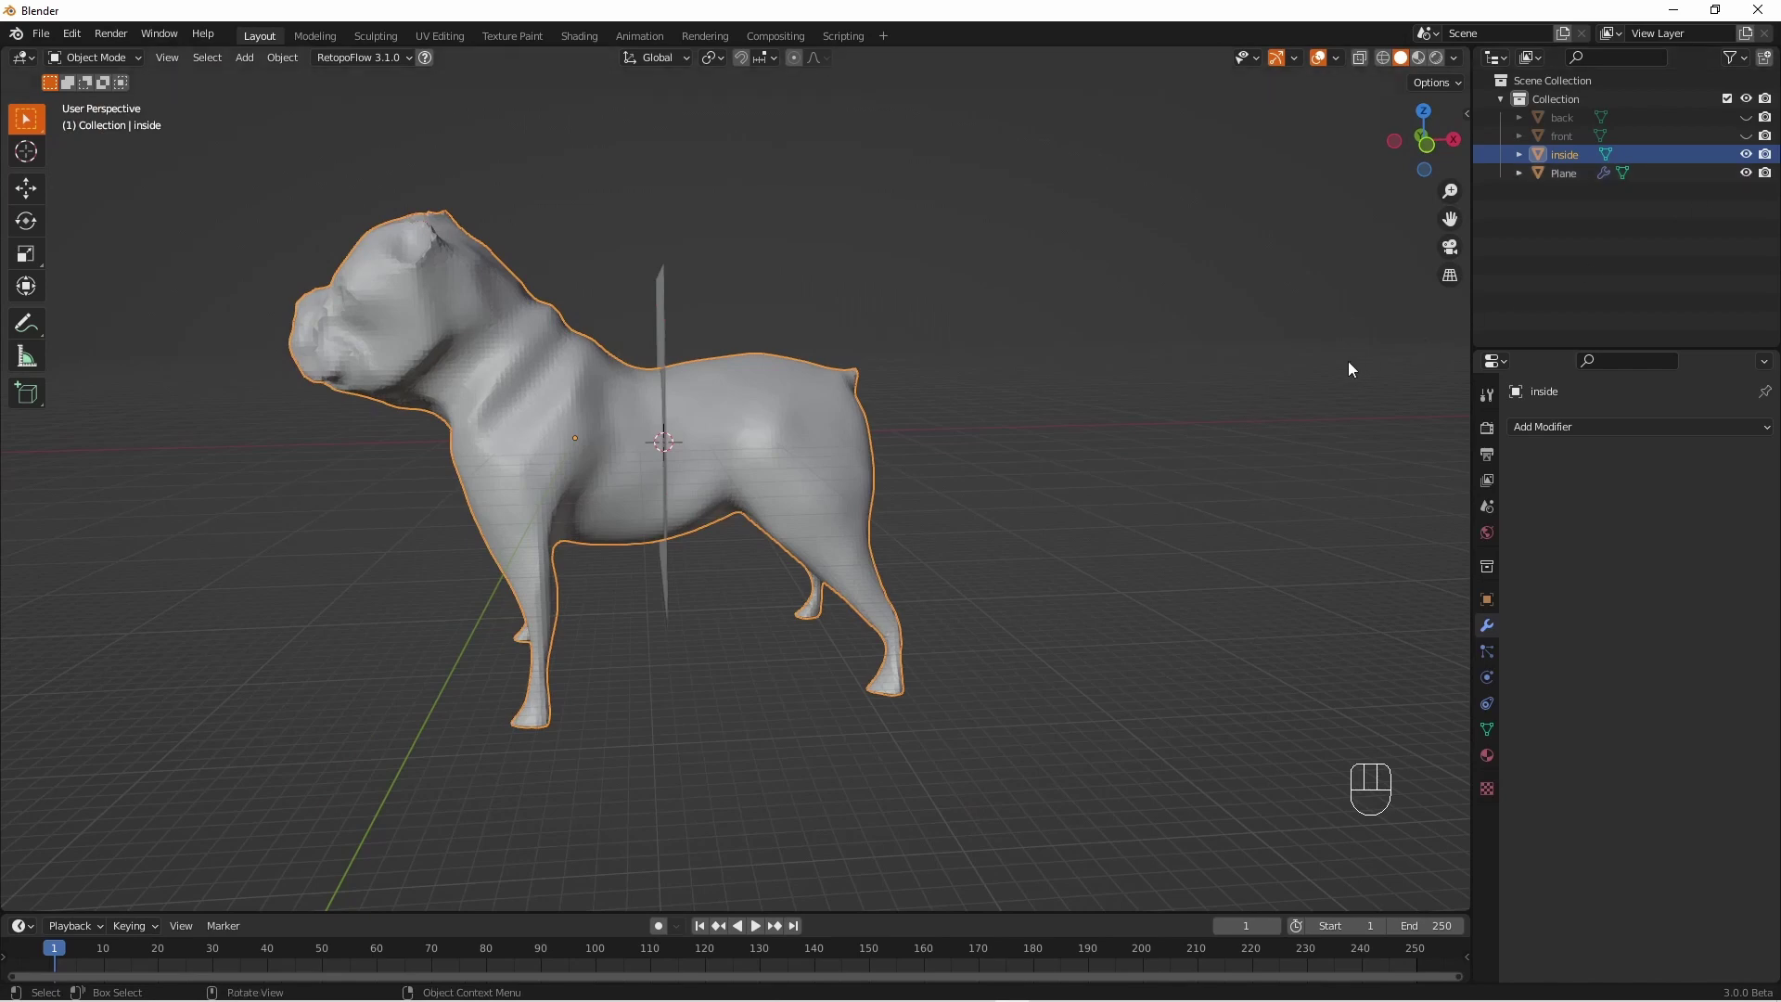
{"action": "middle_click_drag", "start_coordinate": [1349, 360], "coordinate": [1336, 360]}
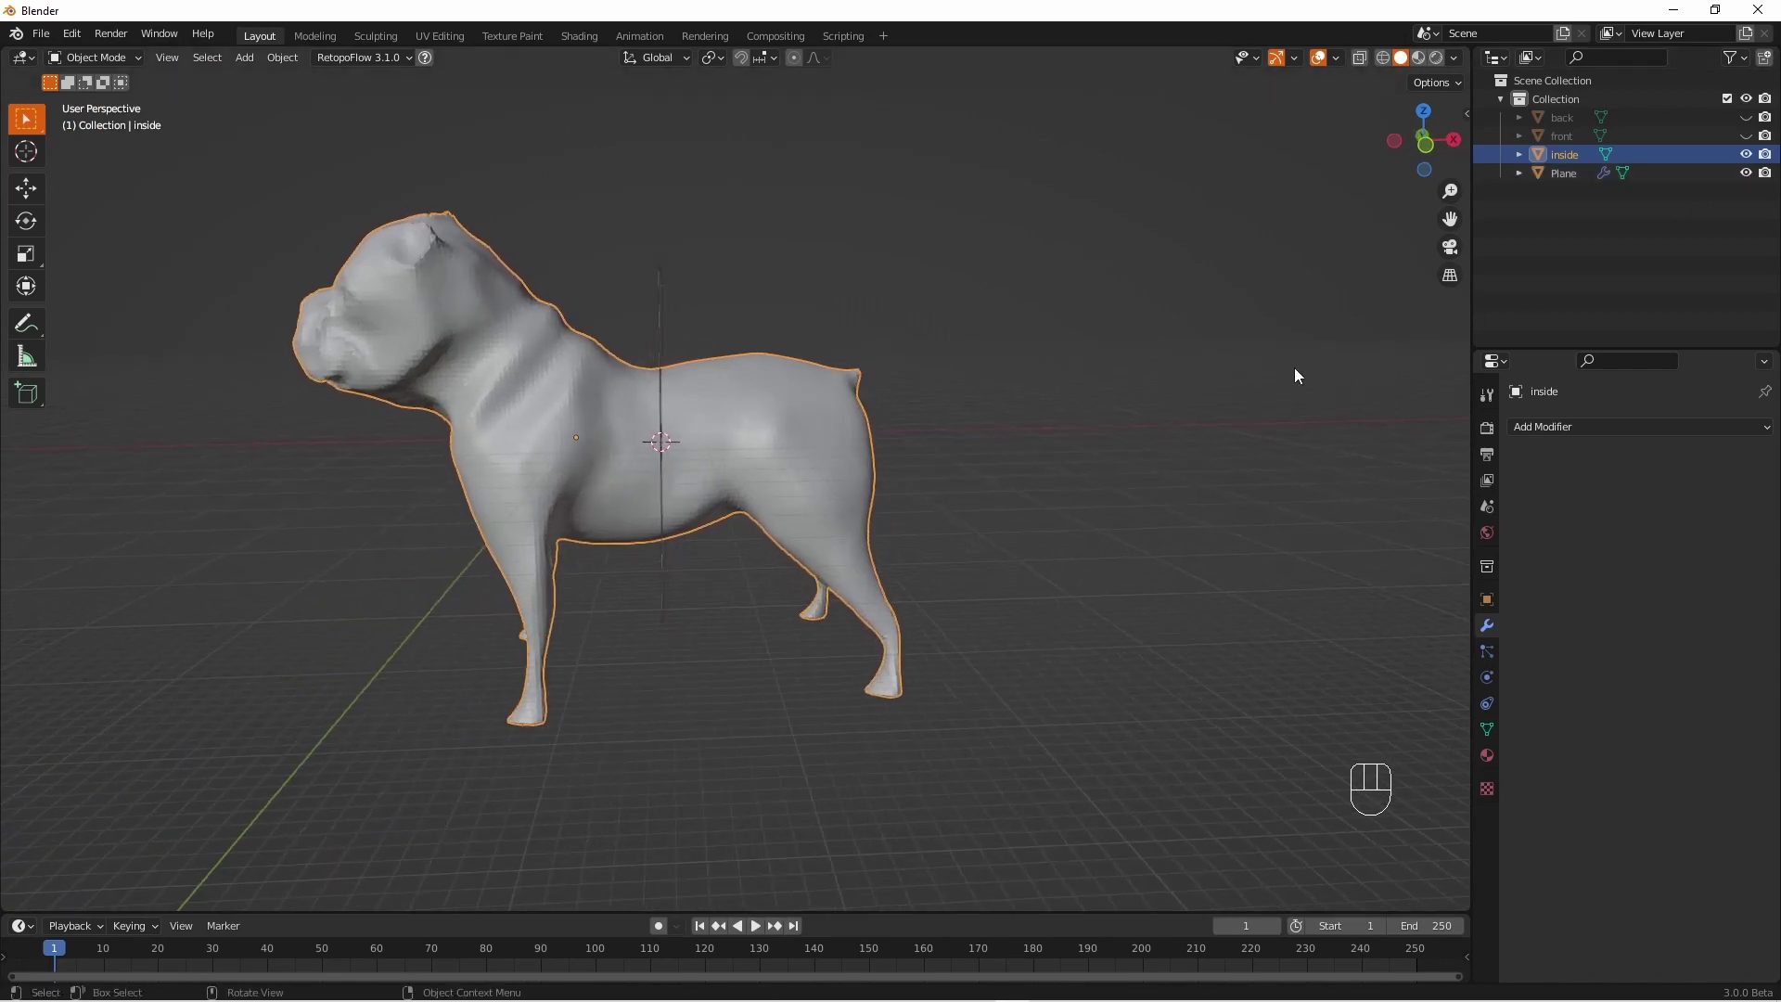
{"action": "scroll", "coordinate": [1277, 376], "scroll_direction": "up", "scroll_amount": 3}
{"action": "scroll", "coordinate": [1276, 371], "scroll_direction": "up", "scroll_amount": 2}
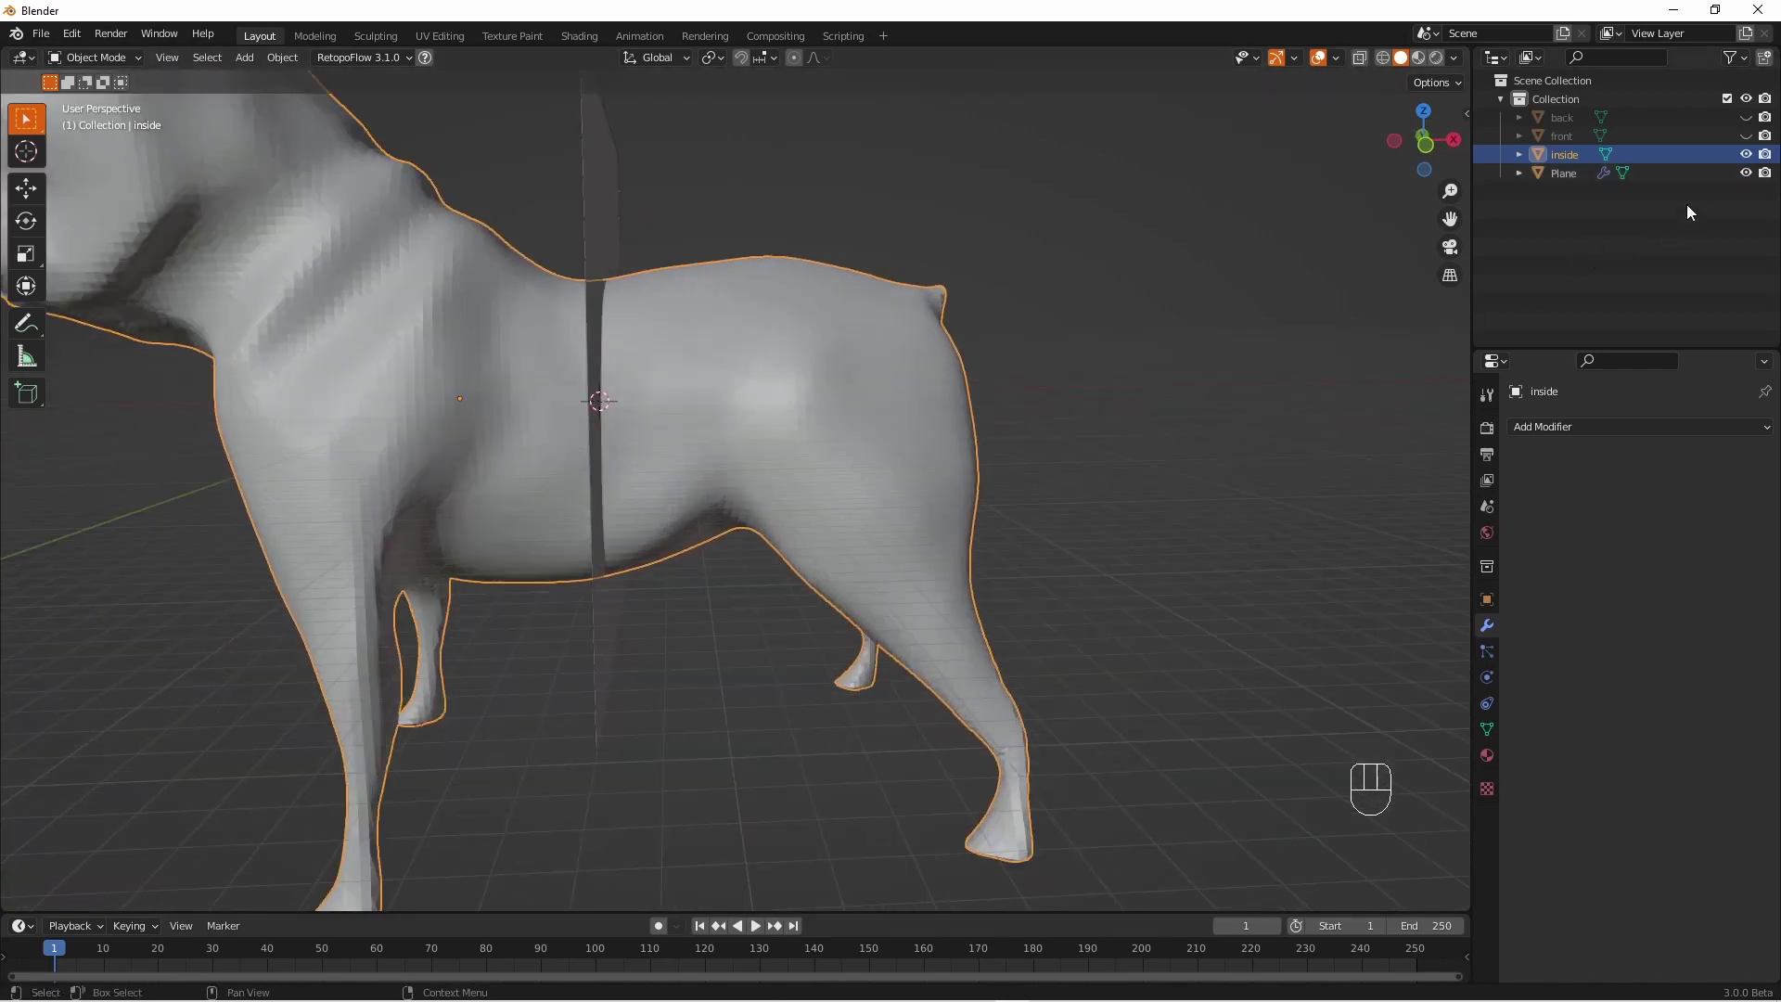
{"action": "left_click", "coordinate": [1746, 116]}
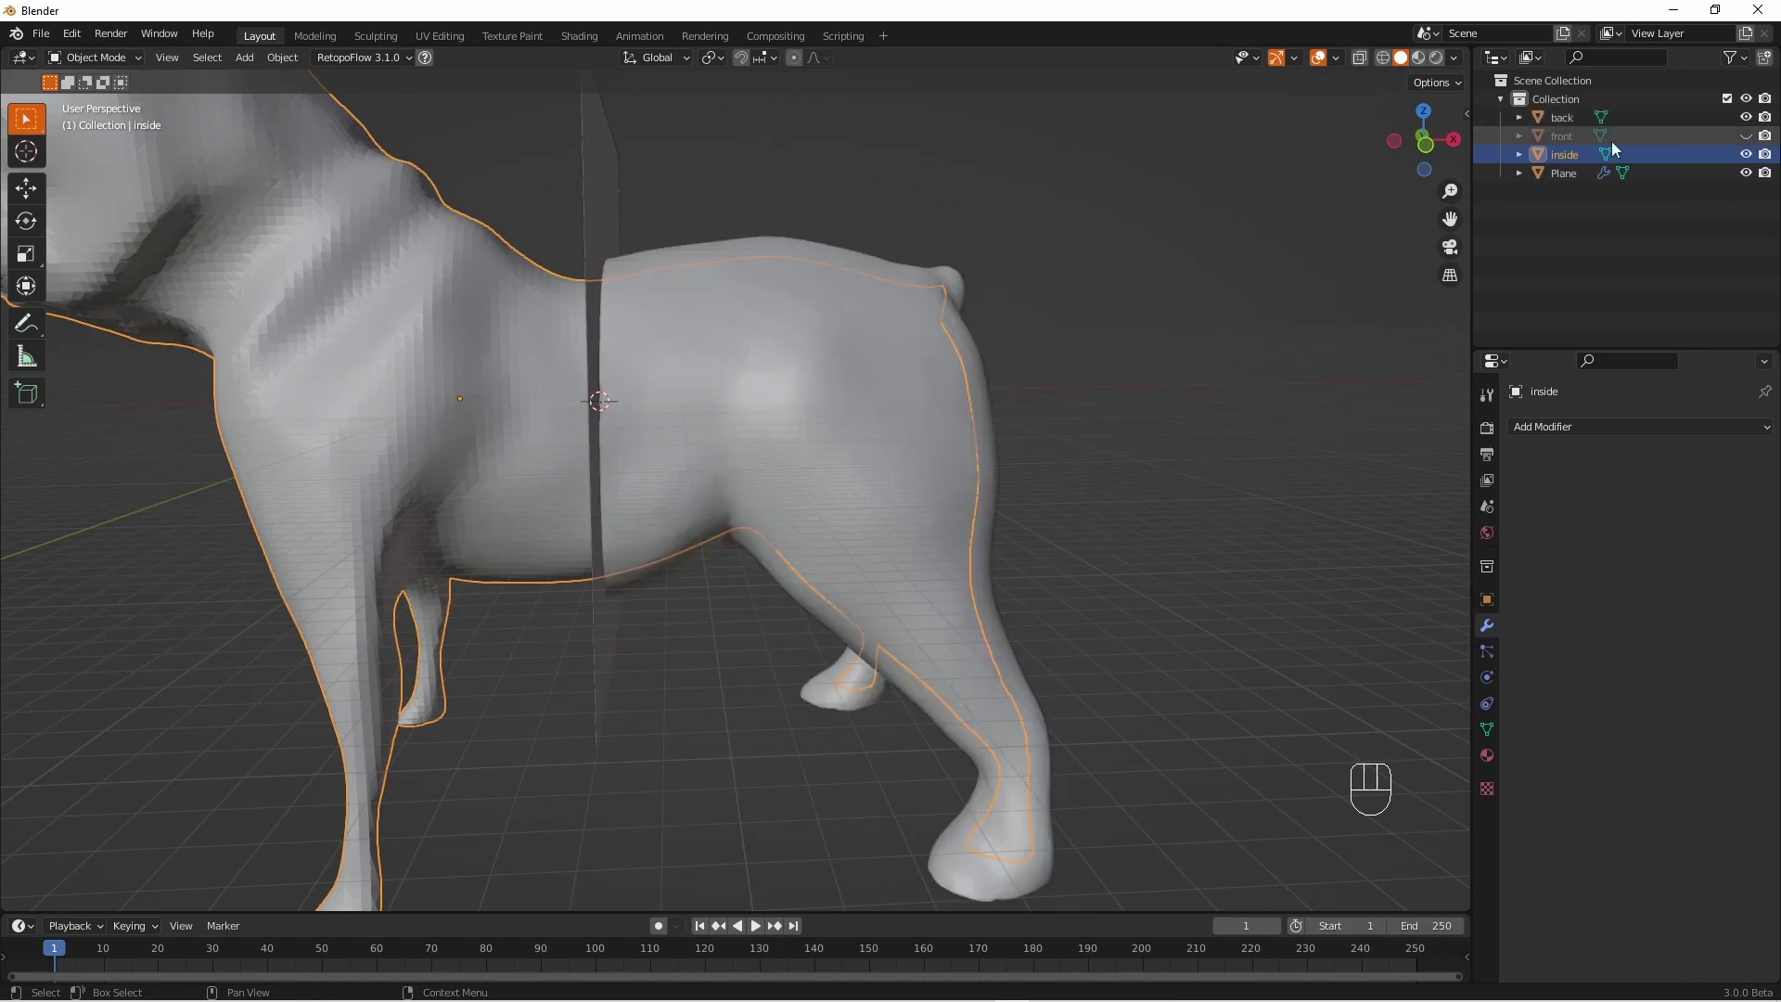
{"action": "middle_click_drag", "start_coordinate": [1085, 270], "coordinate": [1061, 295]}
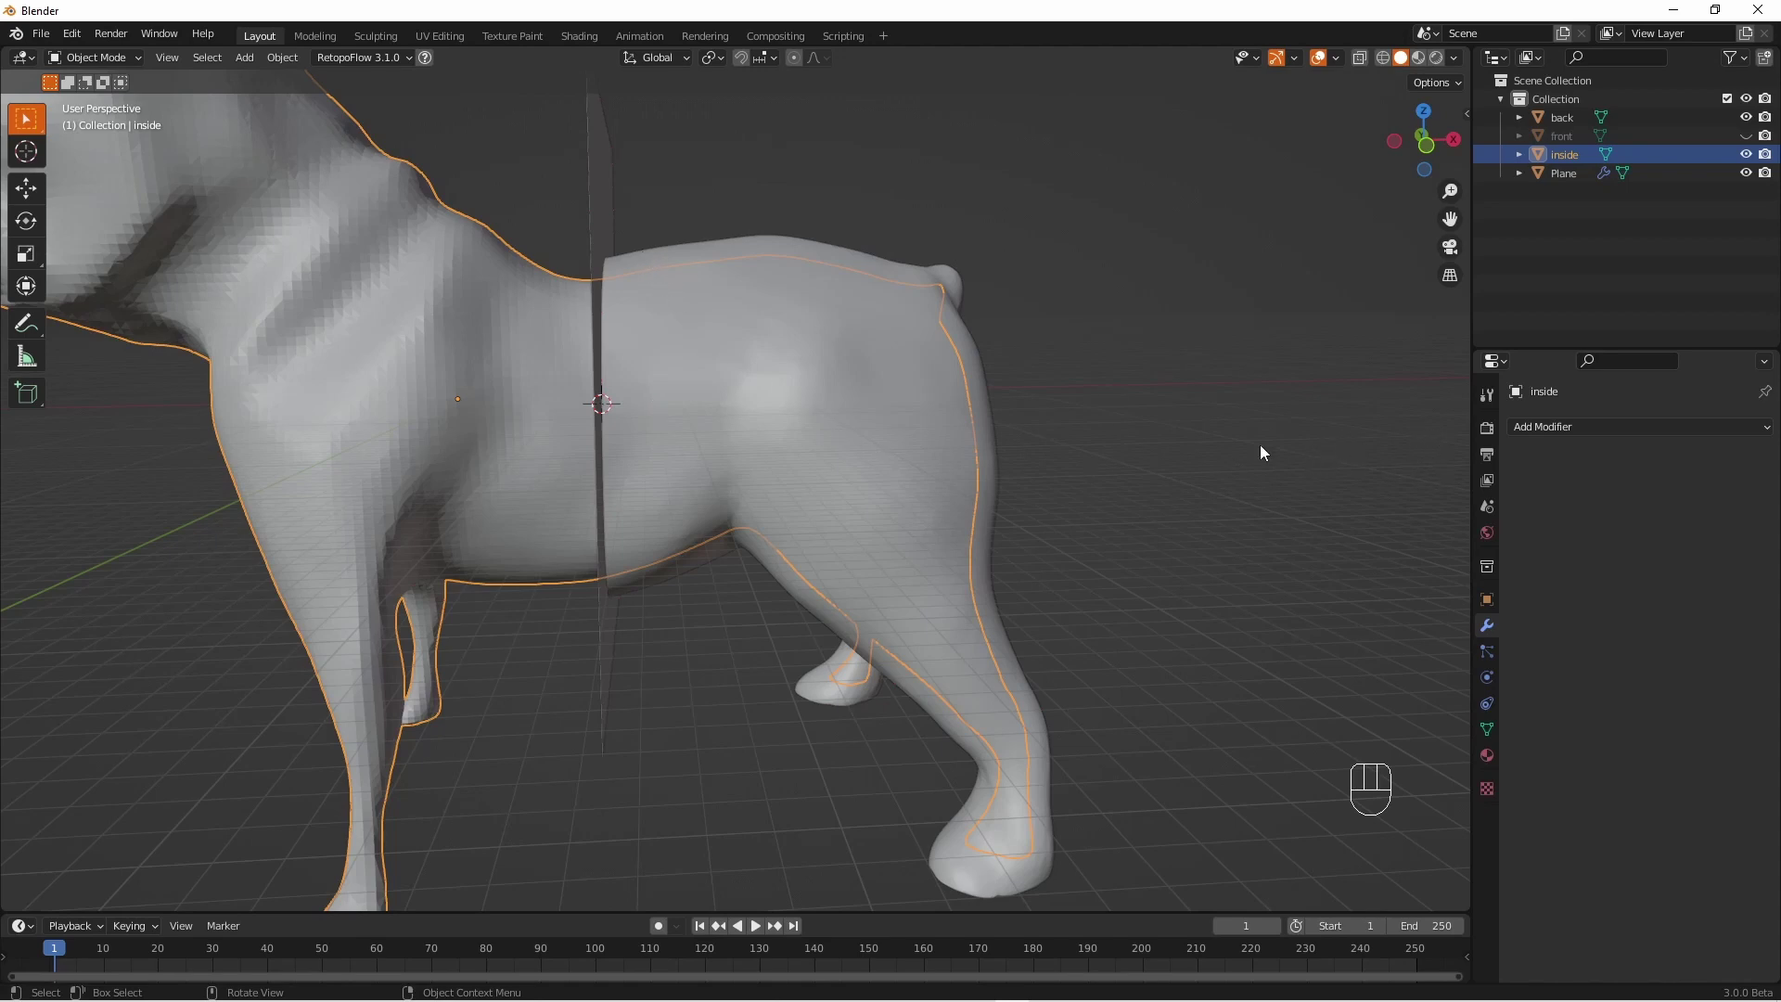
Set the Plane's Solidify modifier to 0.521 mm thickness and 0.2653 offset
{"action": "left_click", "coordinate": [606, 215]}
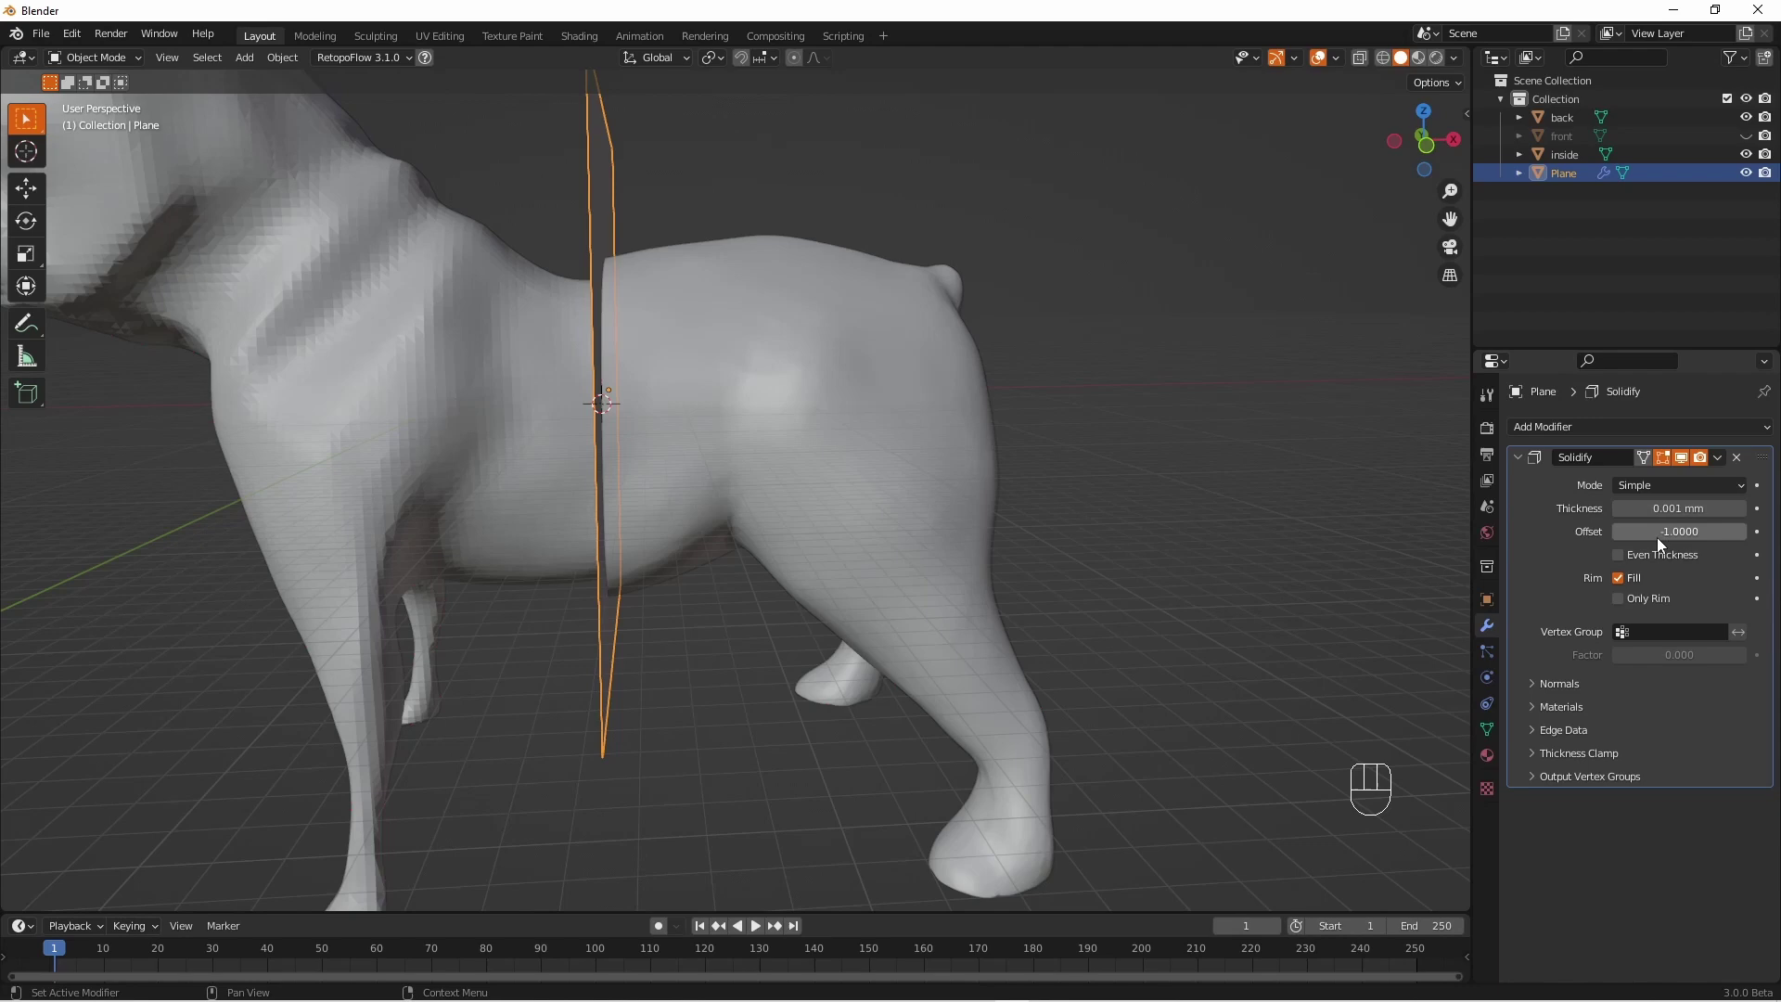
{"action": "left_click_drag", "start_coordinate": [1643, 509], "coordinate": [1711, 531]}
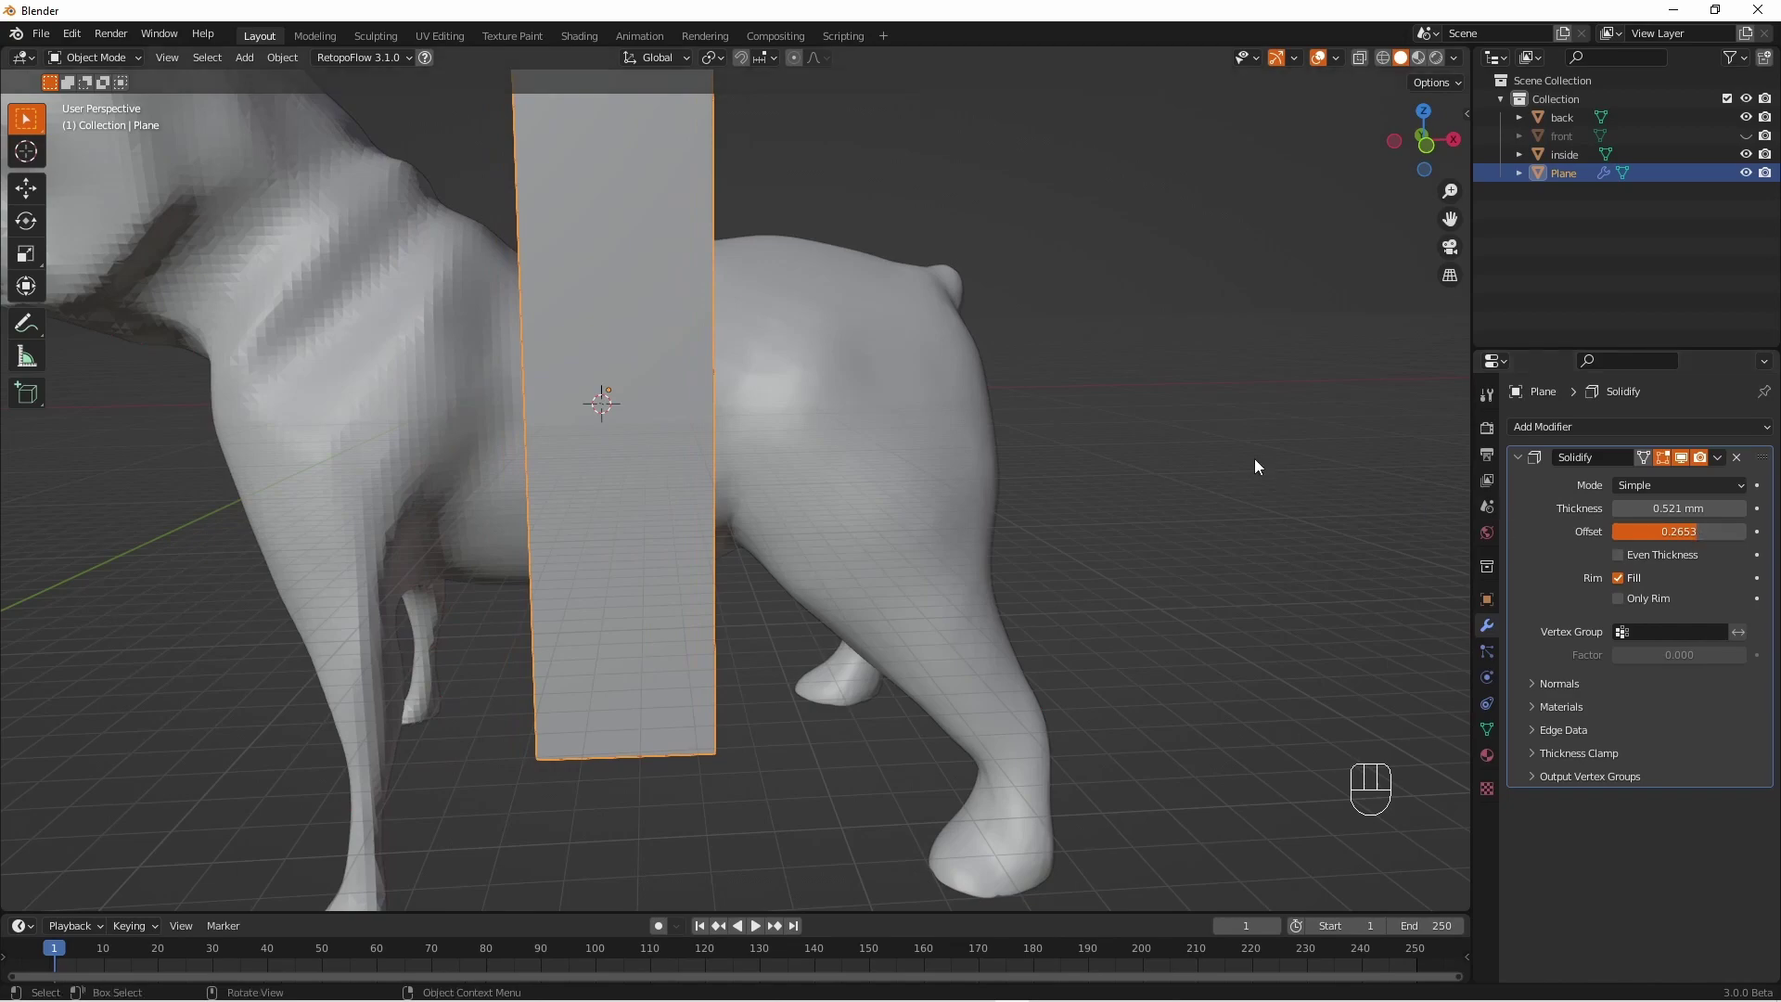
{"action": "mouse_move", "coordinate": [1254, 458]}
{"action": "middle_mouse_down"}
{"action": "mouse_move", "coordinate": [1250, 522]}
{"action": "mouse_move", "coordinate": [1295, 543]}
{"action": "mouse_move", "coordinate": [1215, 503]}
{"action": "mouse_move", "coordinate": [1260, 486]}
{"action": "middle_mouse_up"}
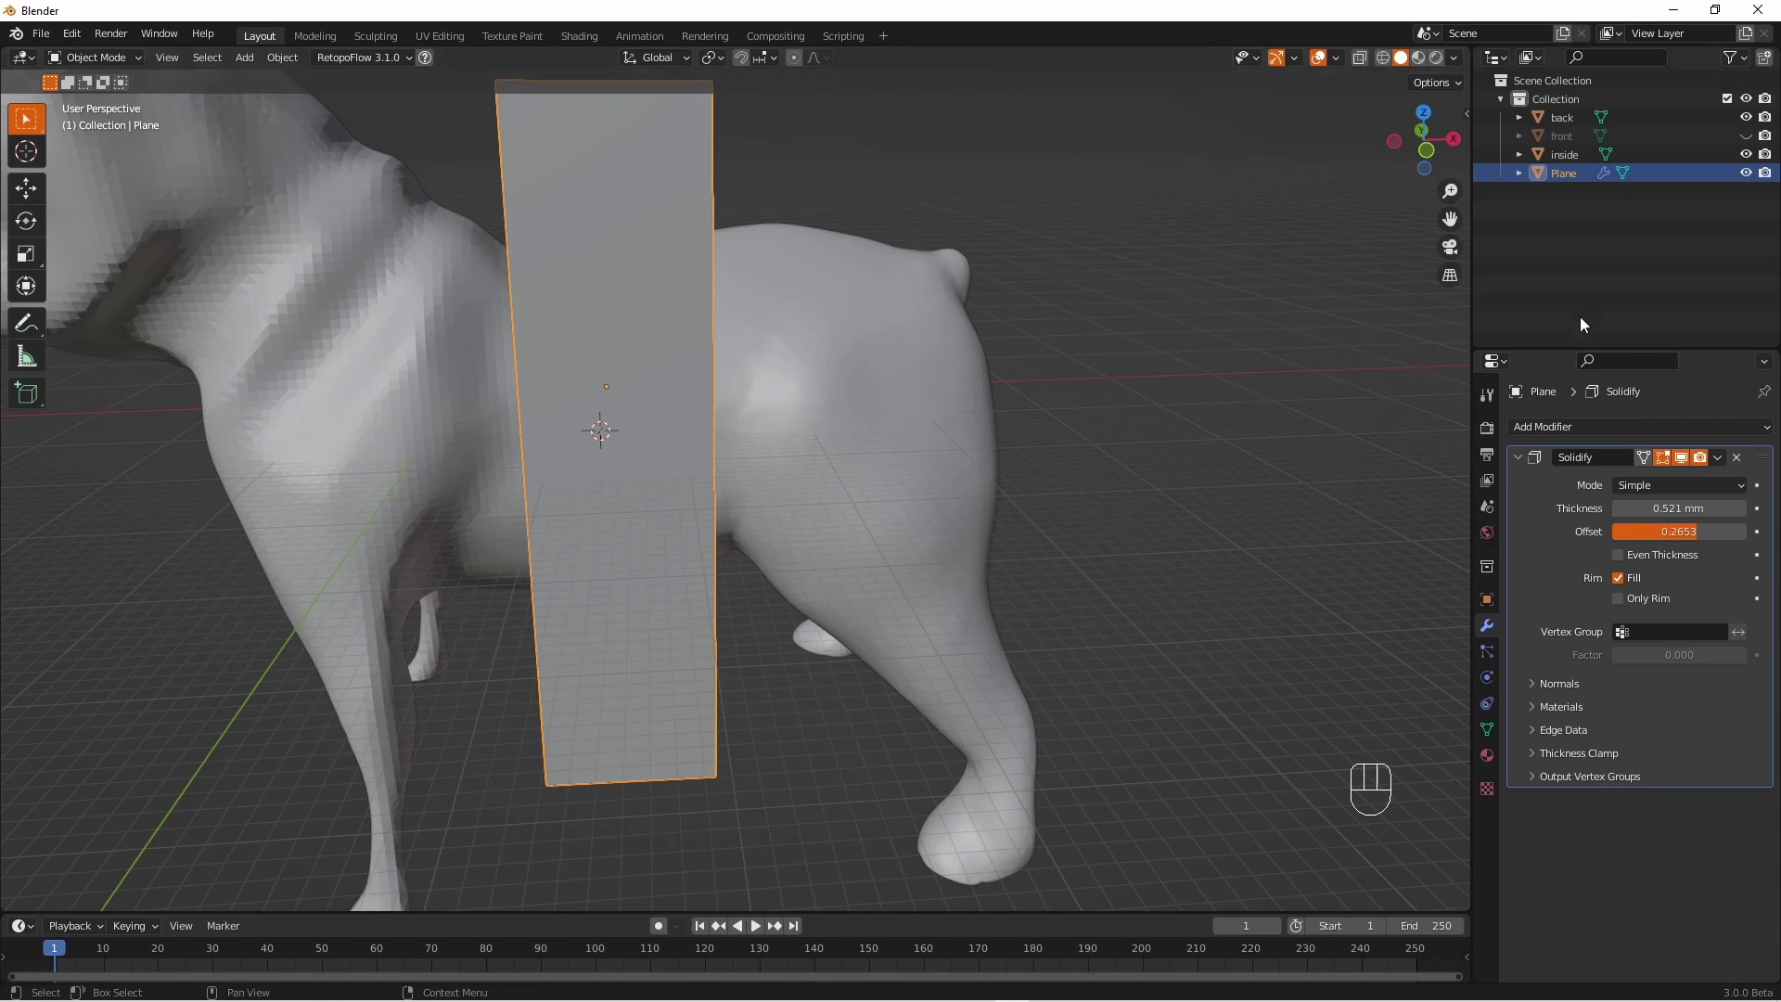
Hide the back half and apply a Boolean Difference modifier cutting the inside mesh with the Plane
{"action": "left_click", "coordinate": [1746, 117]}
{"action": "middle_click_drag", "start_coordinate": [1364, 260], "coordinate": [1329, 233]}
{"action": "left_click", "coordinate": [895, 397]}
{"action": "left_click", "coordinate": [1536, 427]}
{"action": "left_click", "coordinate": [1401, 519]}
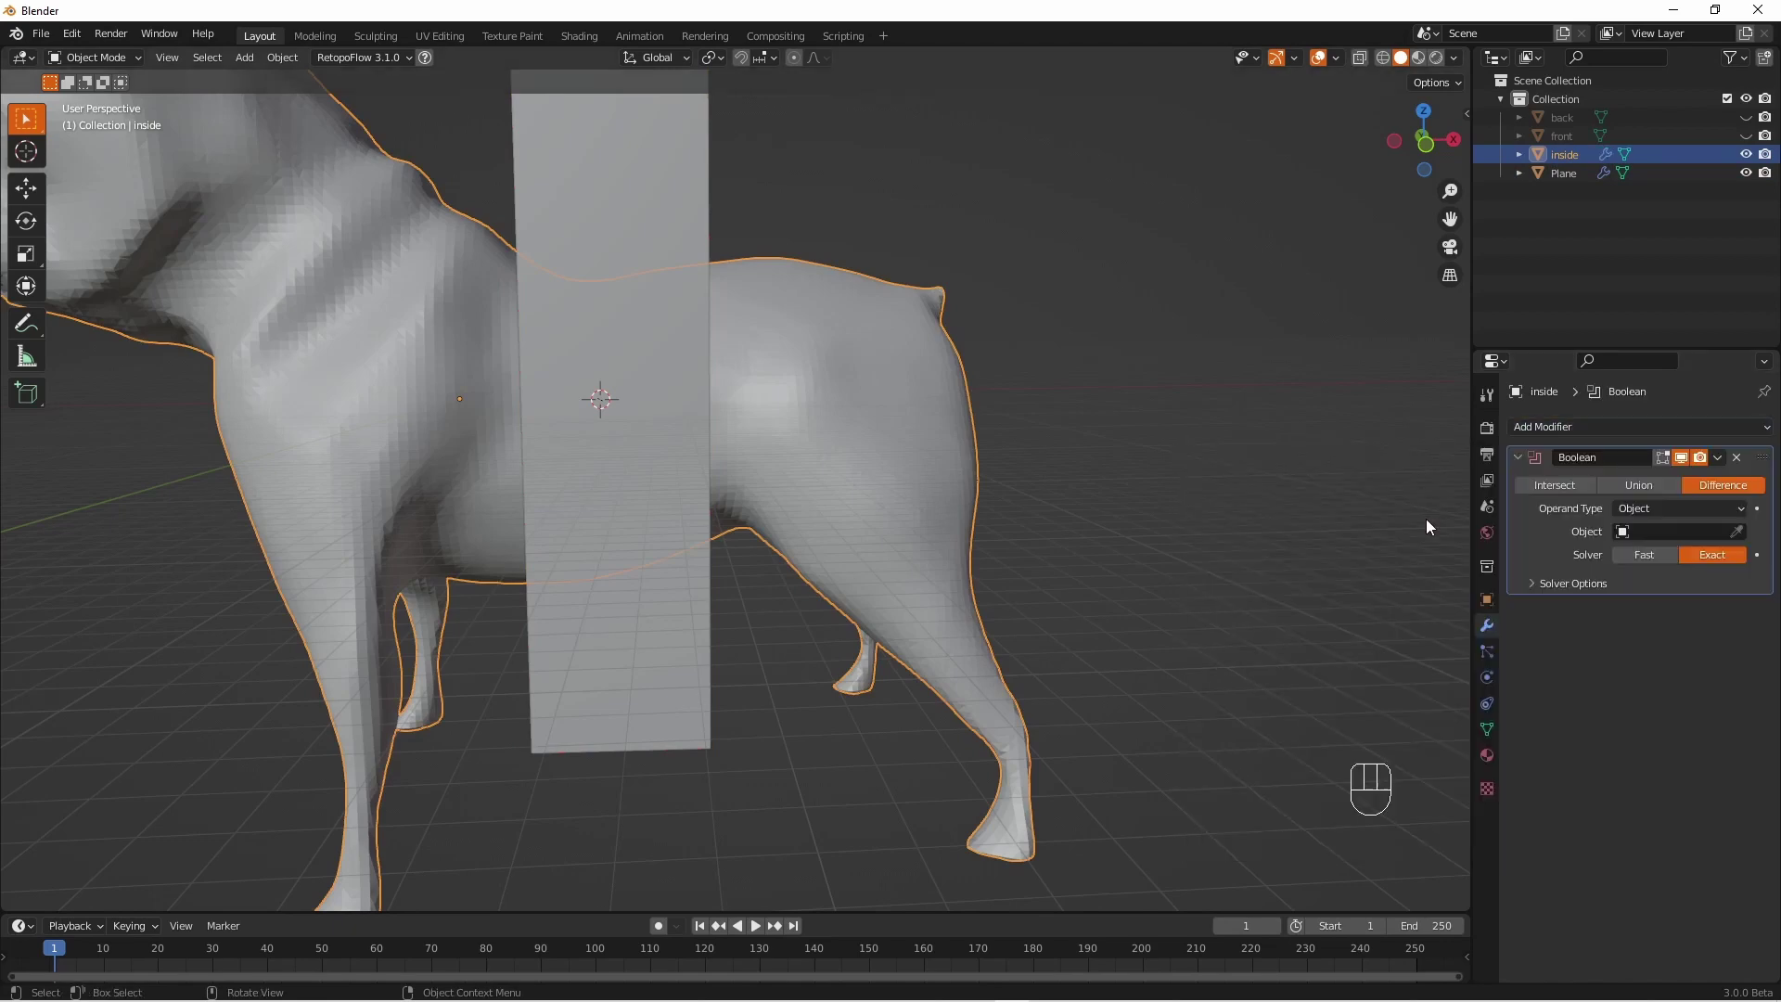
{"action": "left_click", "coordinate": [1716, 458]}
{"action": "left_click", "coordinate": [1638, 479]}
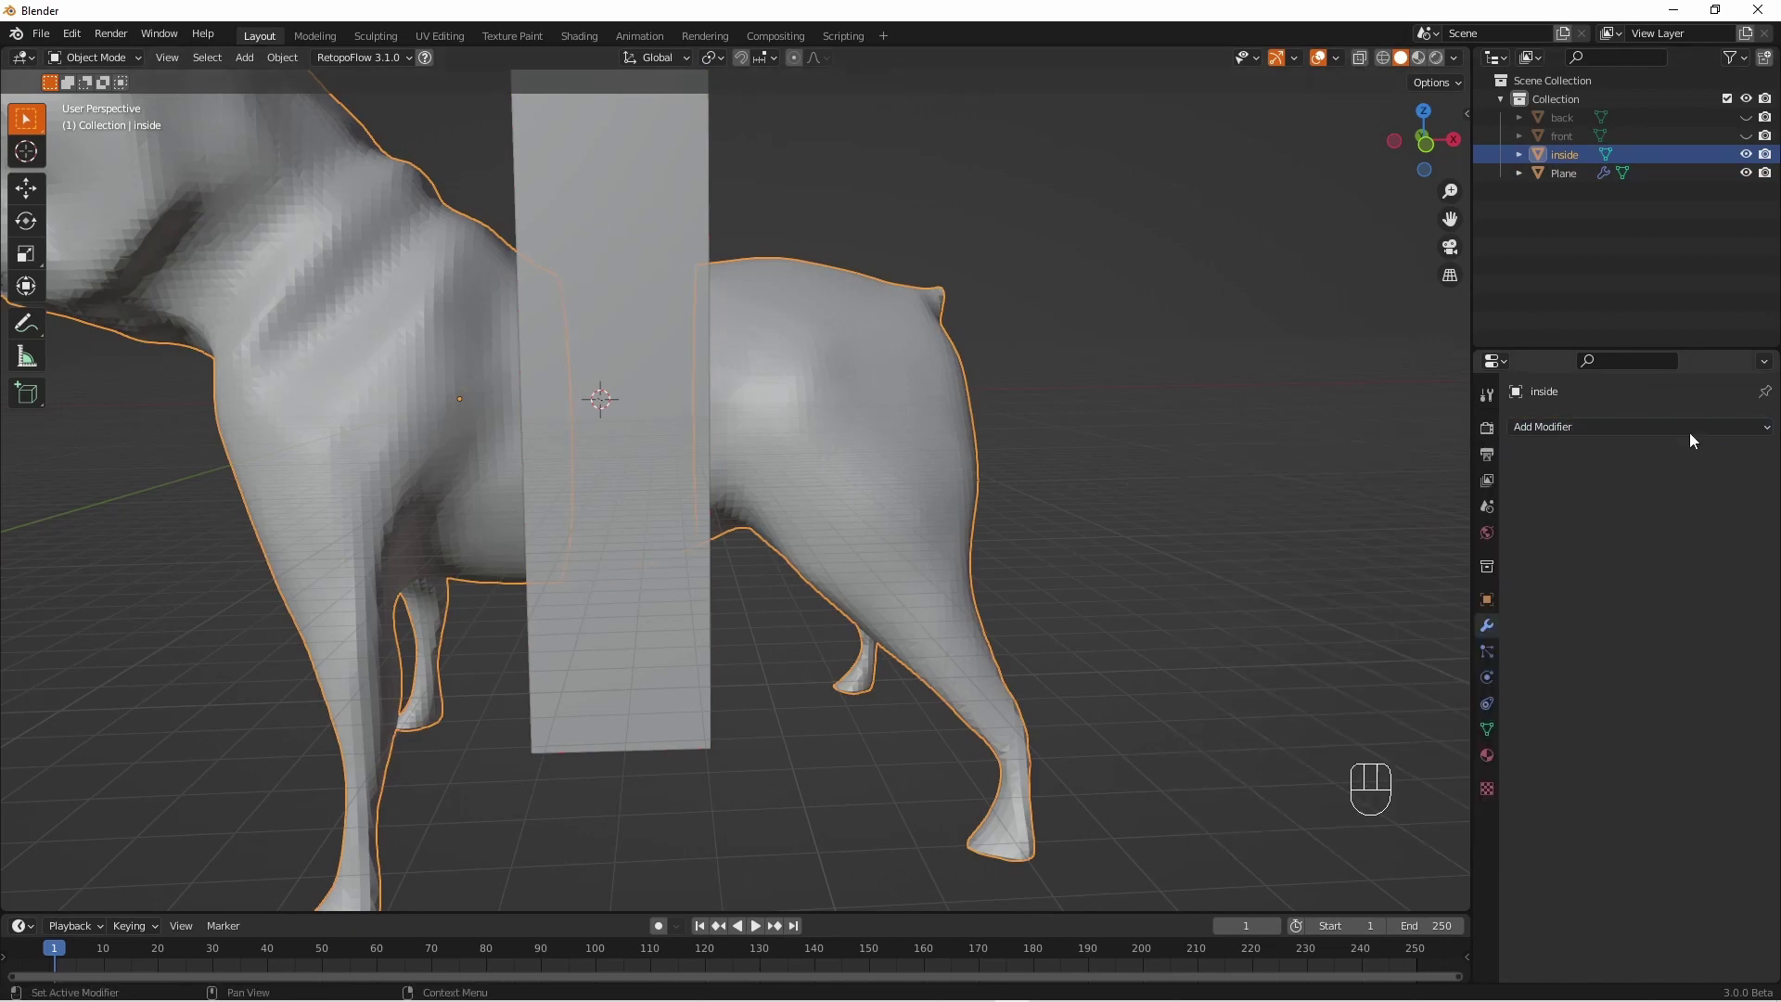
Hide the Plane slab and inspect the two cut inside pieces, briefly showing the back half
{"action": "left_click", "coordinate": [1746, 173]}
{"action": "middle_click_drag", "start_coordinate": [1206, 353], "coordinate": [1139, 371]}
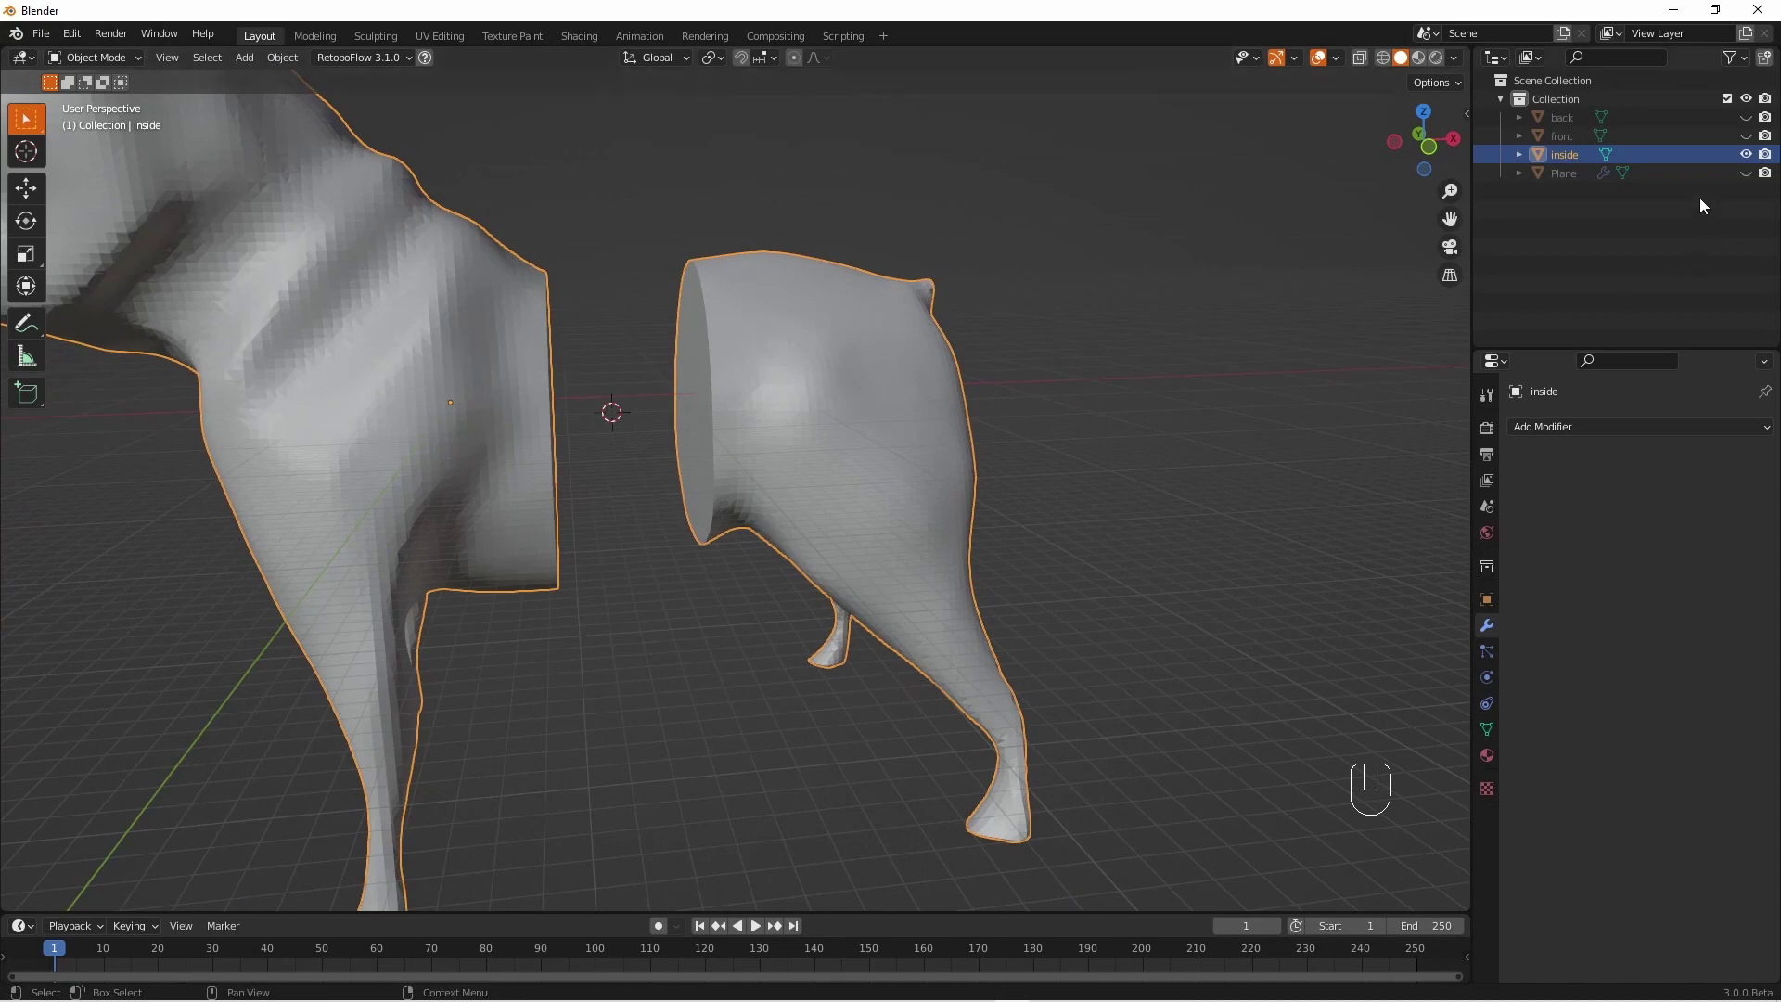
{"action": "left_click", "coordinate": [1746, 116]}
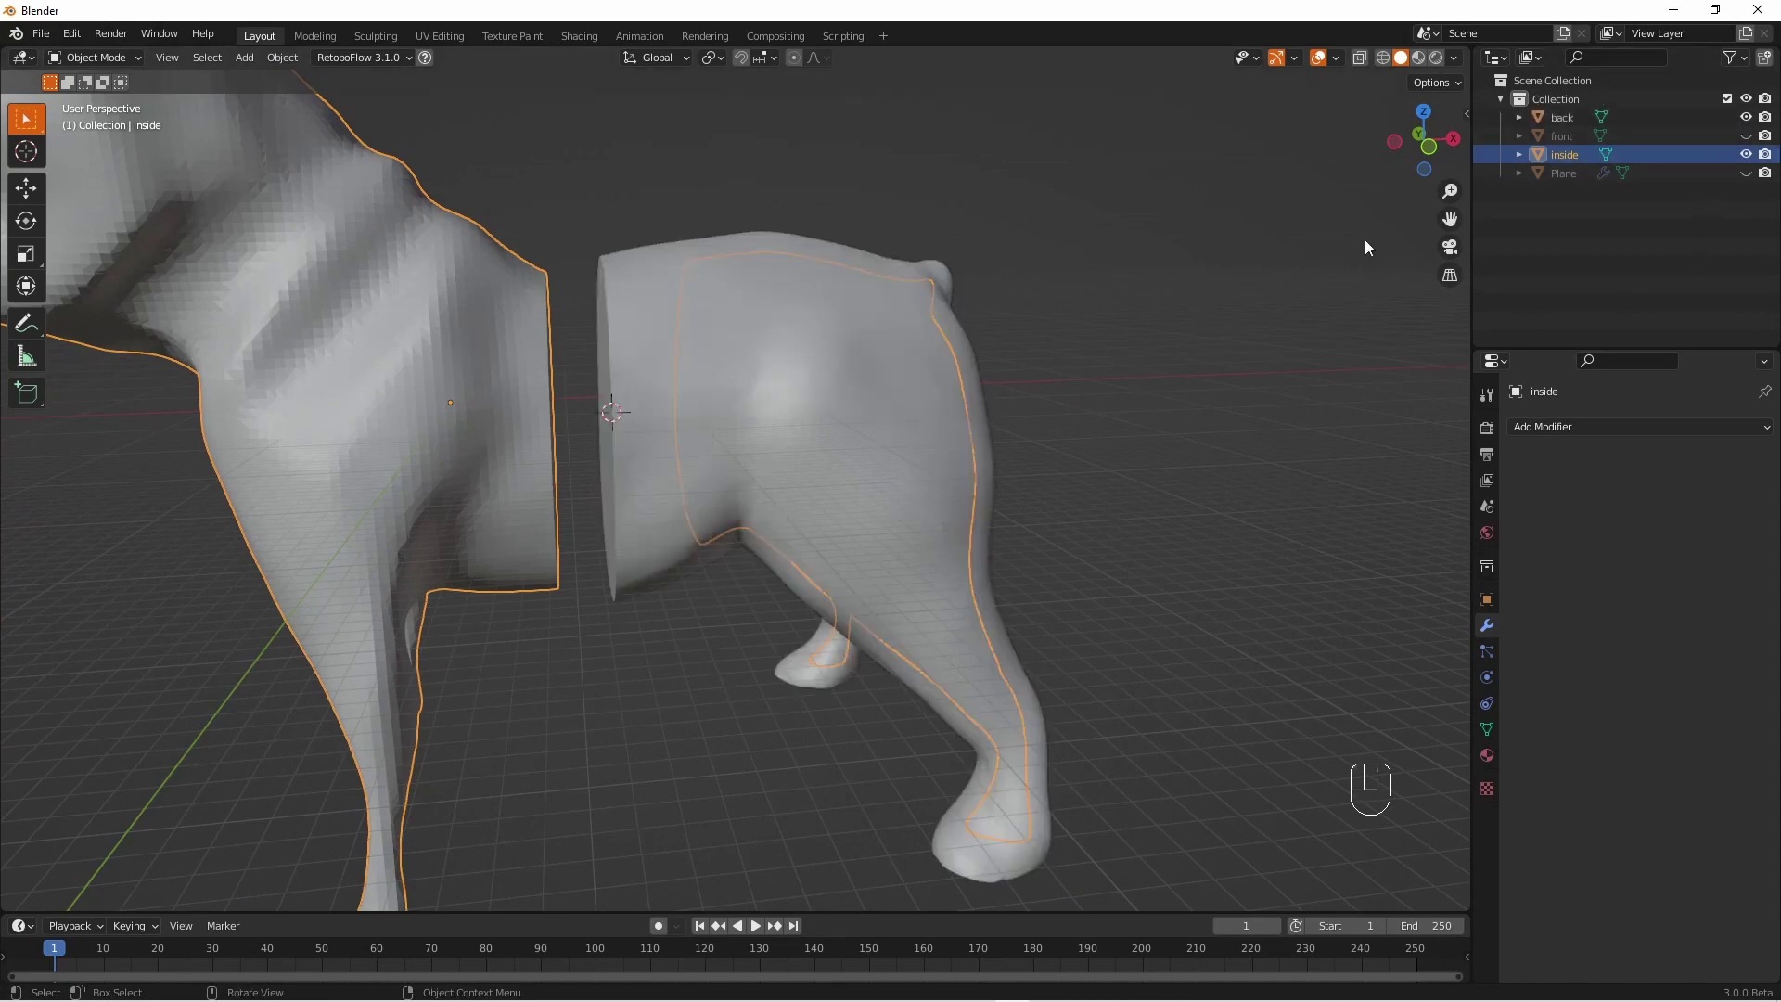
{"action": "middle_click_drag", "start_coordinate": [1365, 240], "coordinate": [1192, 246]}
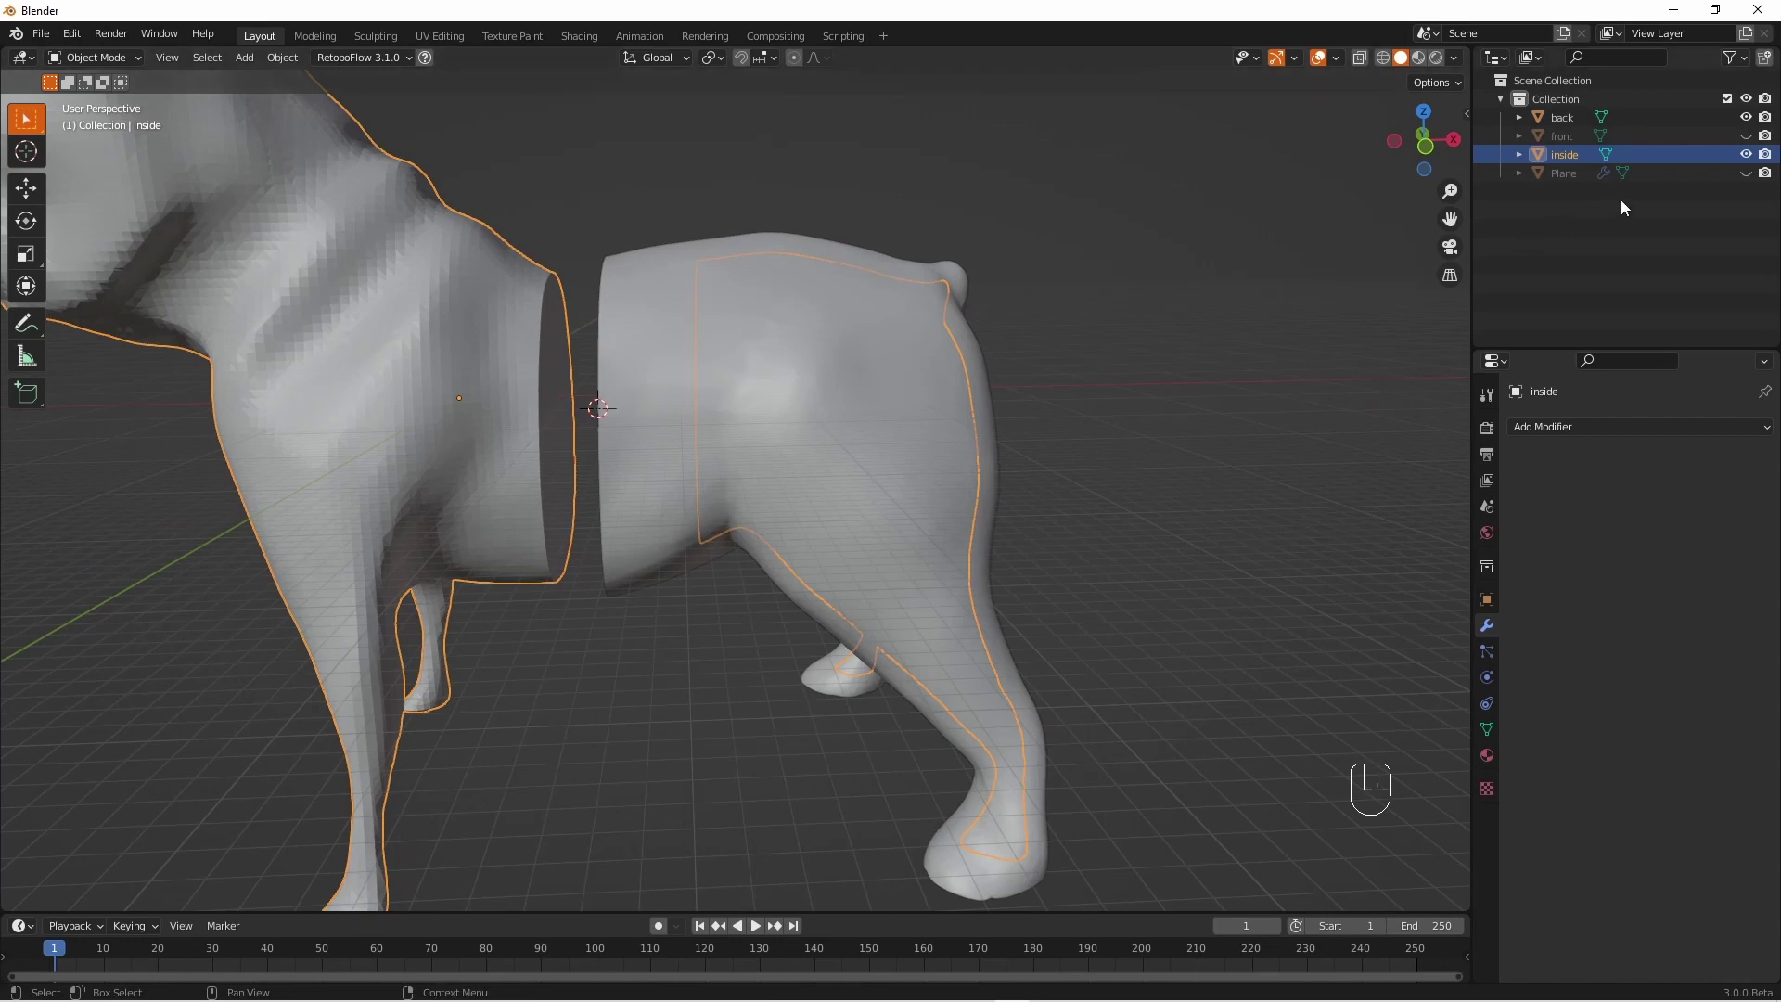
{"action": "left_click", "coordinate": [1746, 117]}
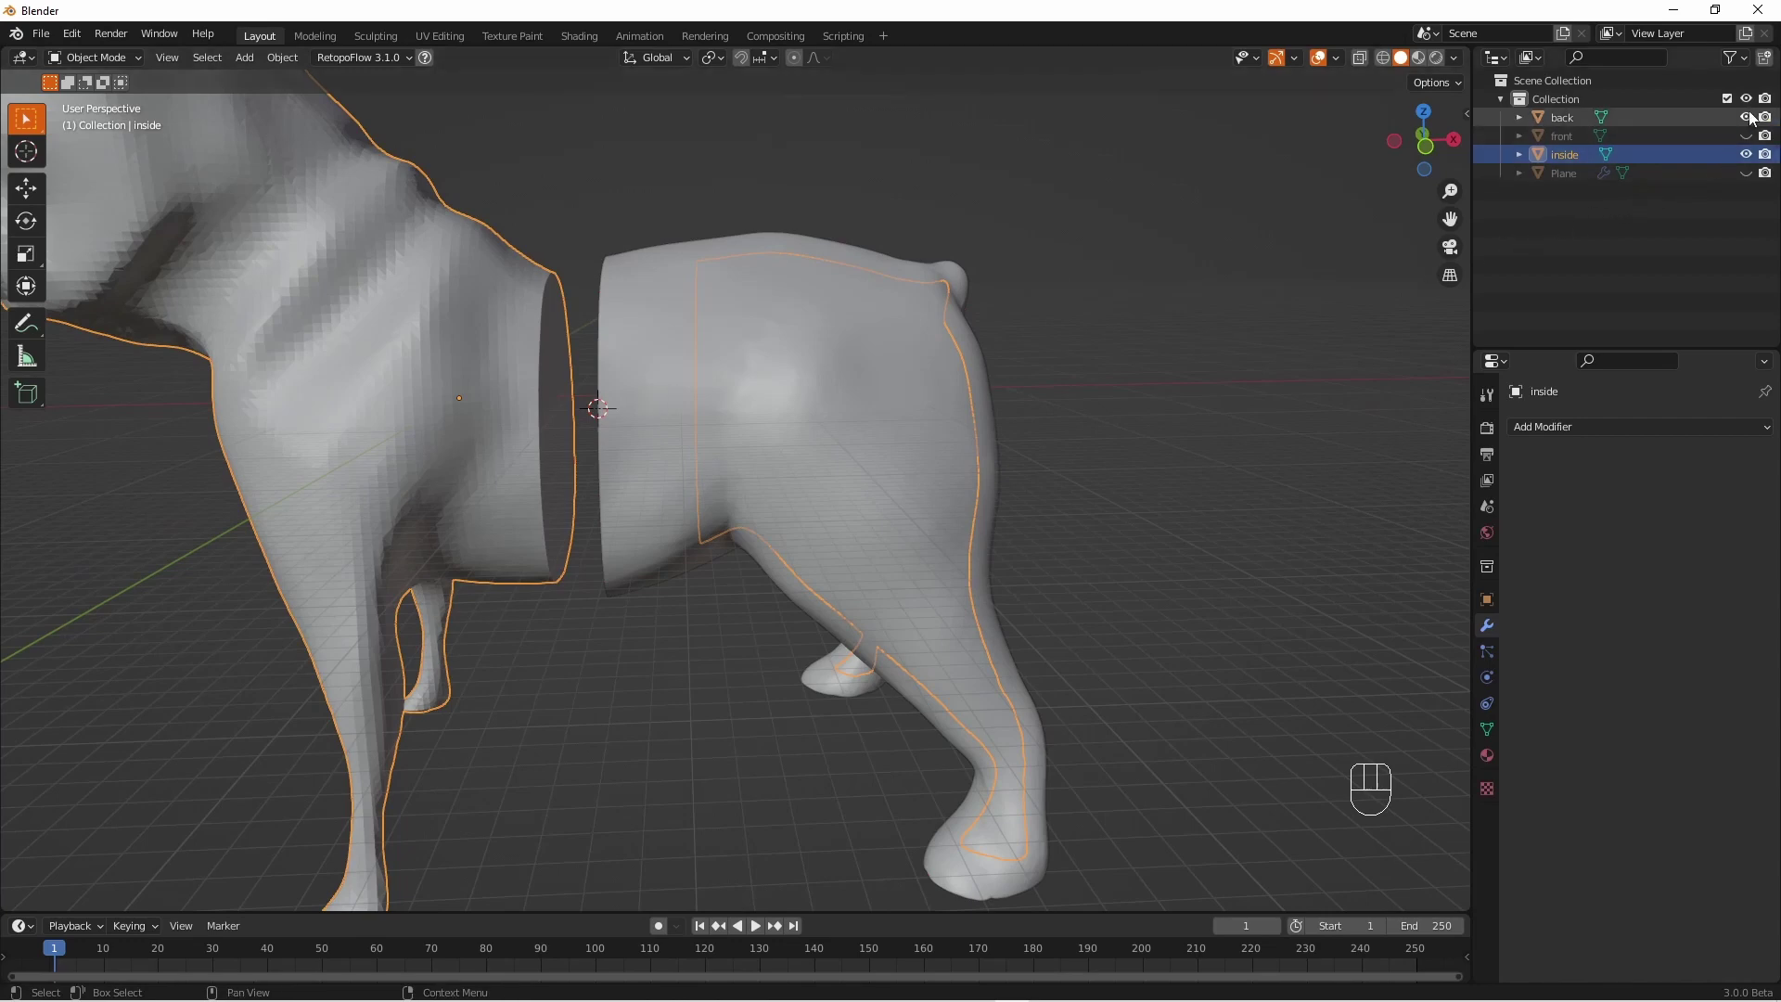
{"action": "middle_click_drag", "start_coordinate": [1403, 201], "coordinate": [1412, 196]}
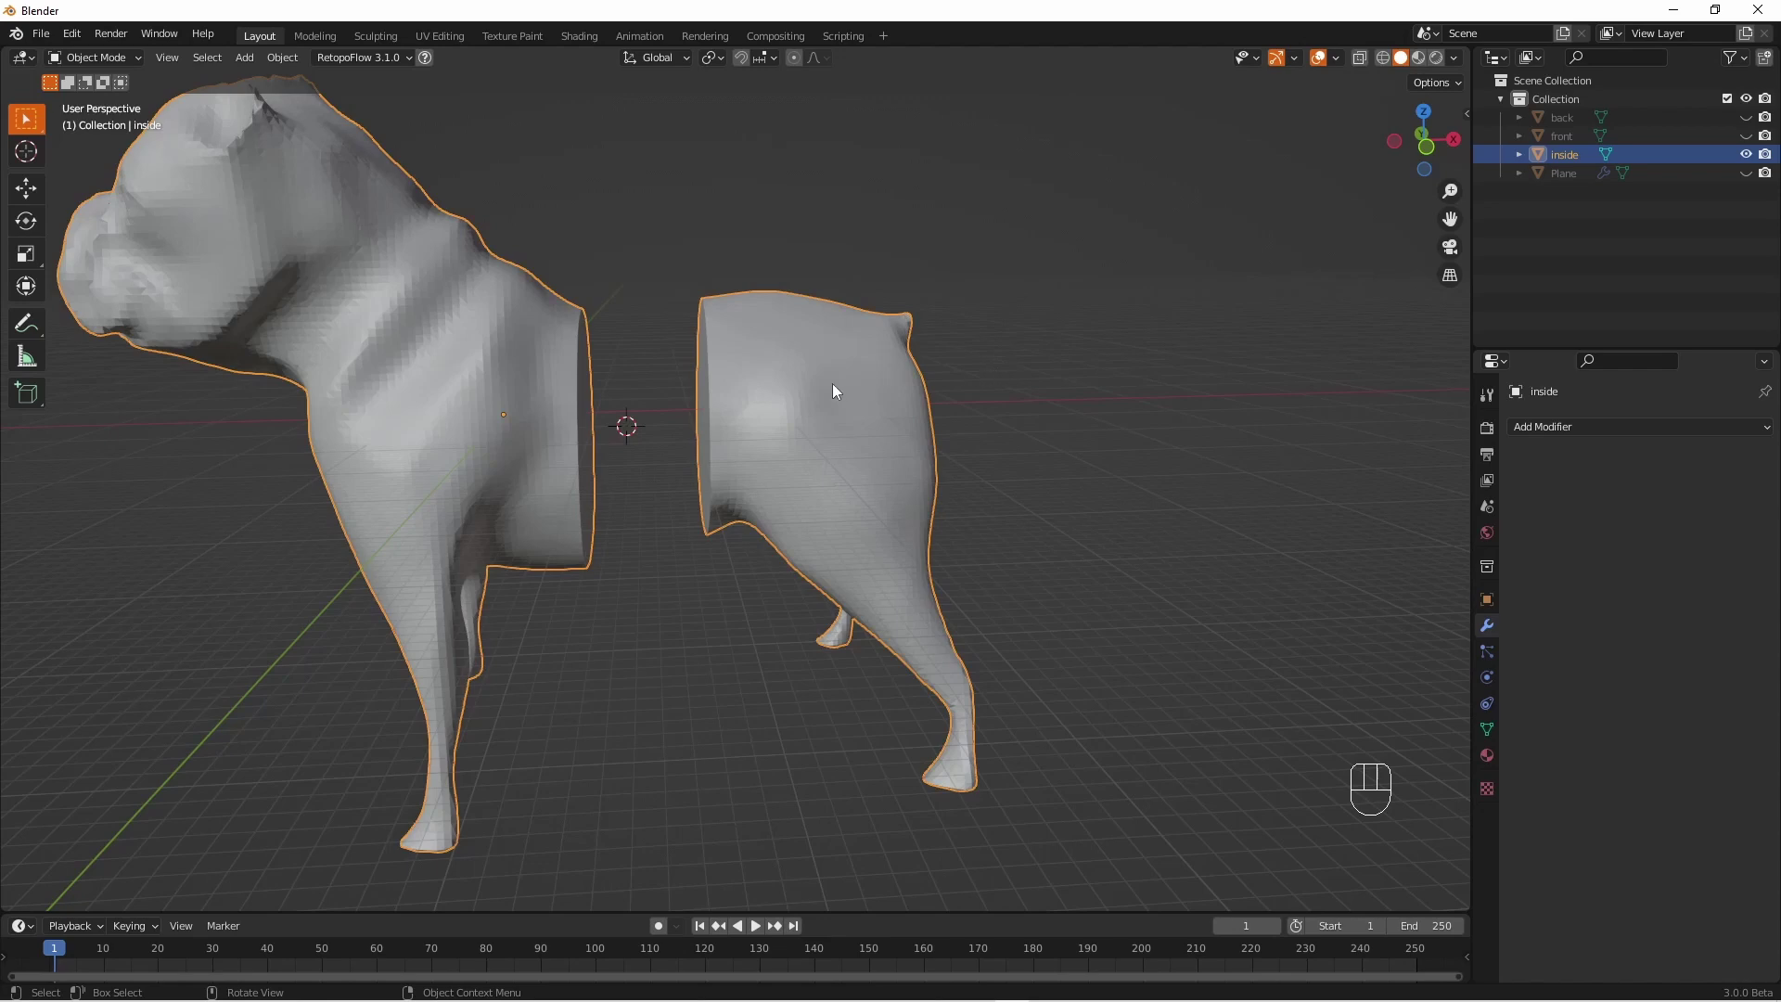
Separate the rear connected piece of the inside mesh into a new object, inside.001, and select it
{"action": "key", "text": "Tab"}
{"action": "key", "text": "alt+a"}
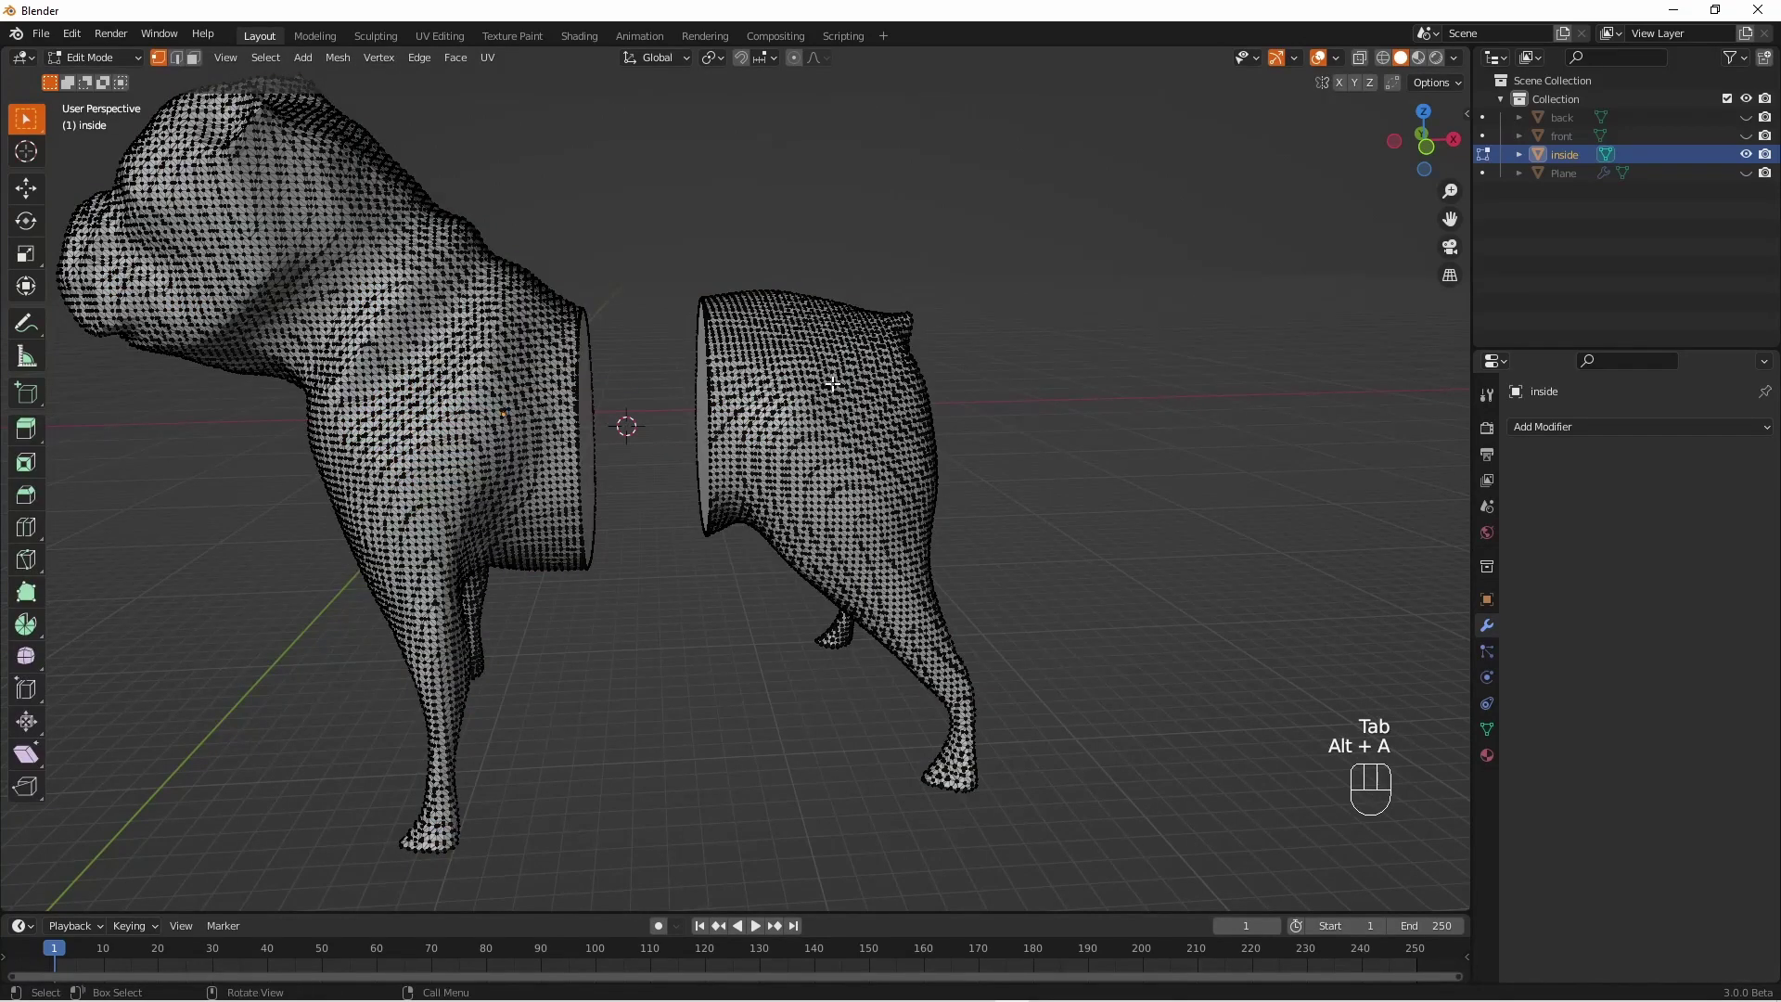
{"action": "key", "text": "l"}
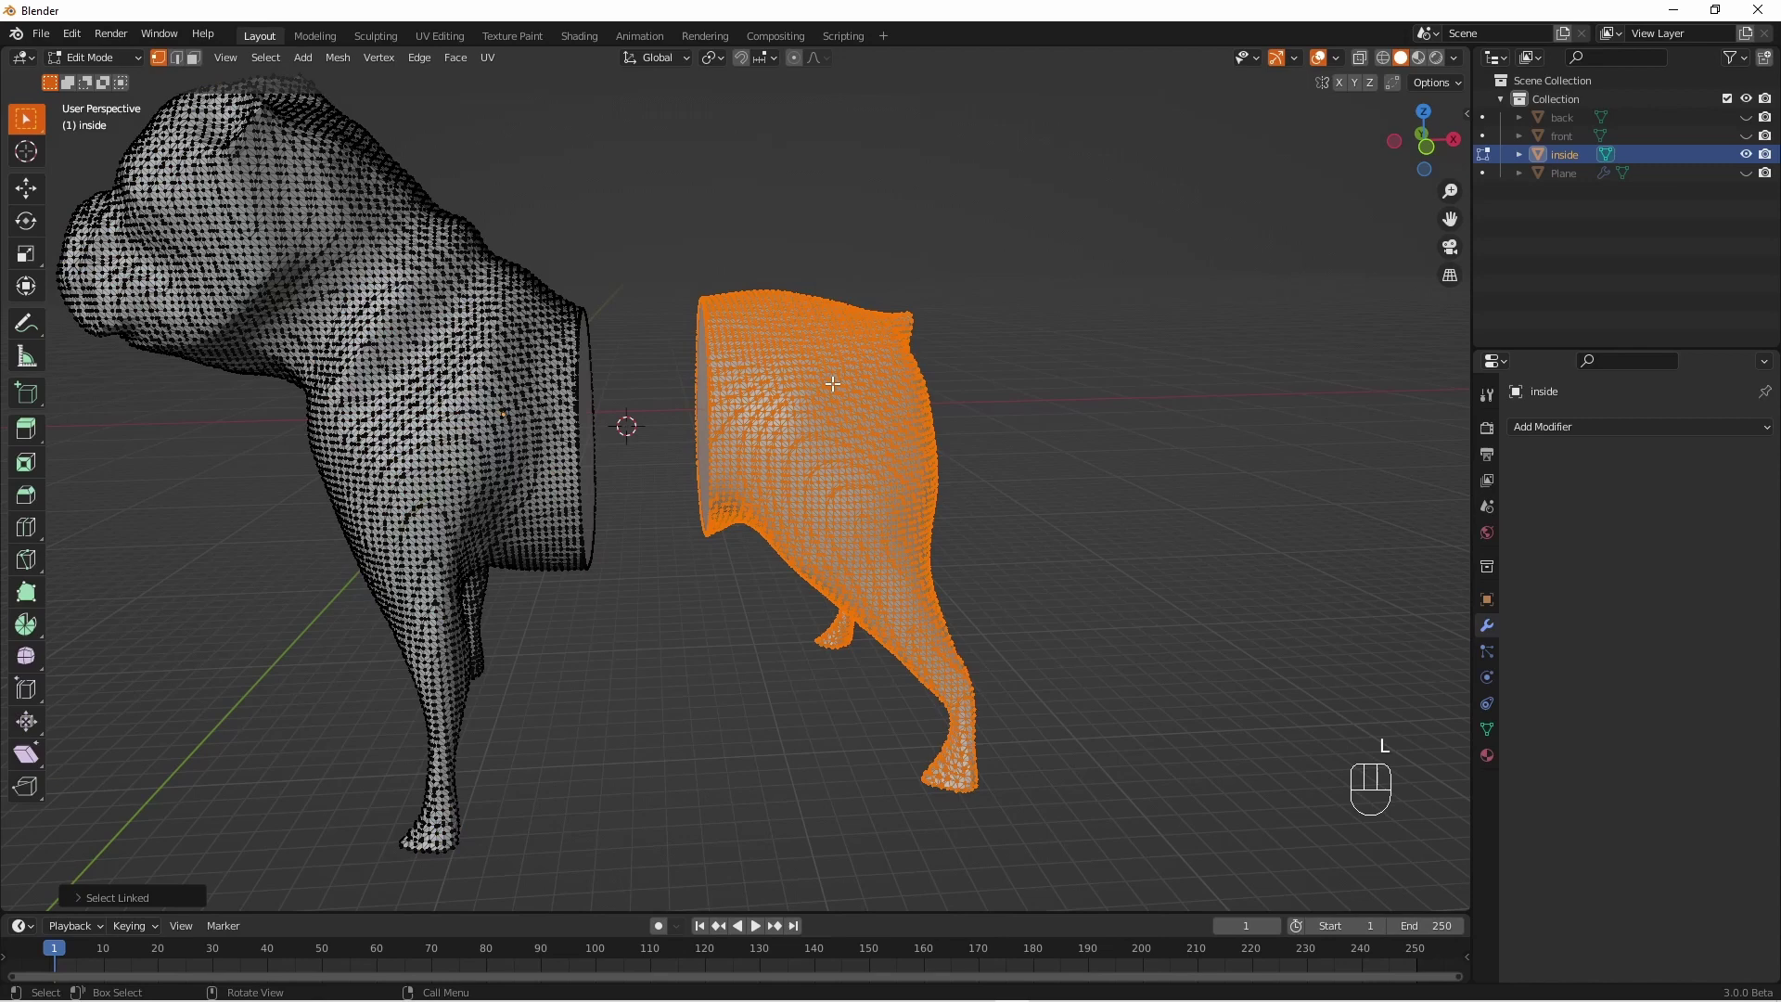
{"action": "key", "text": "p"}
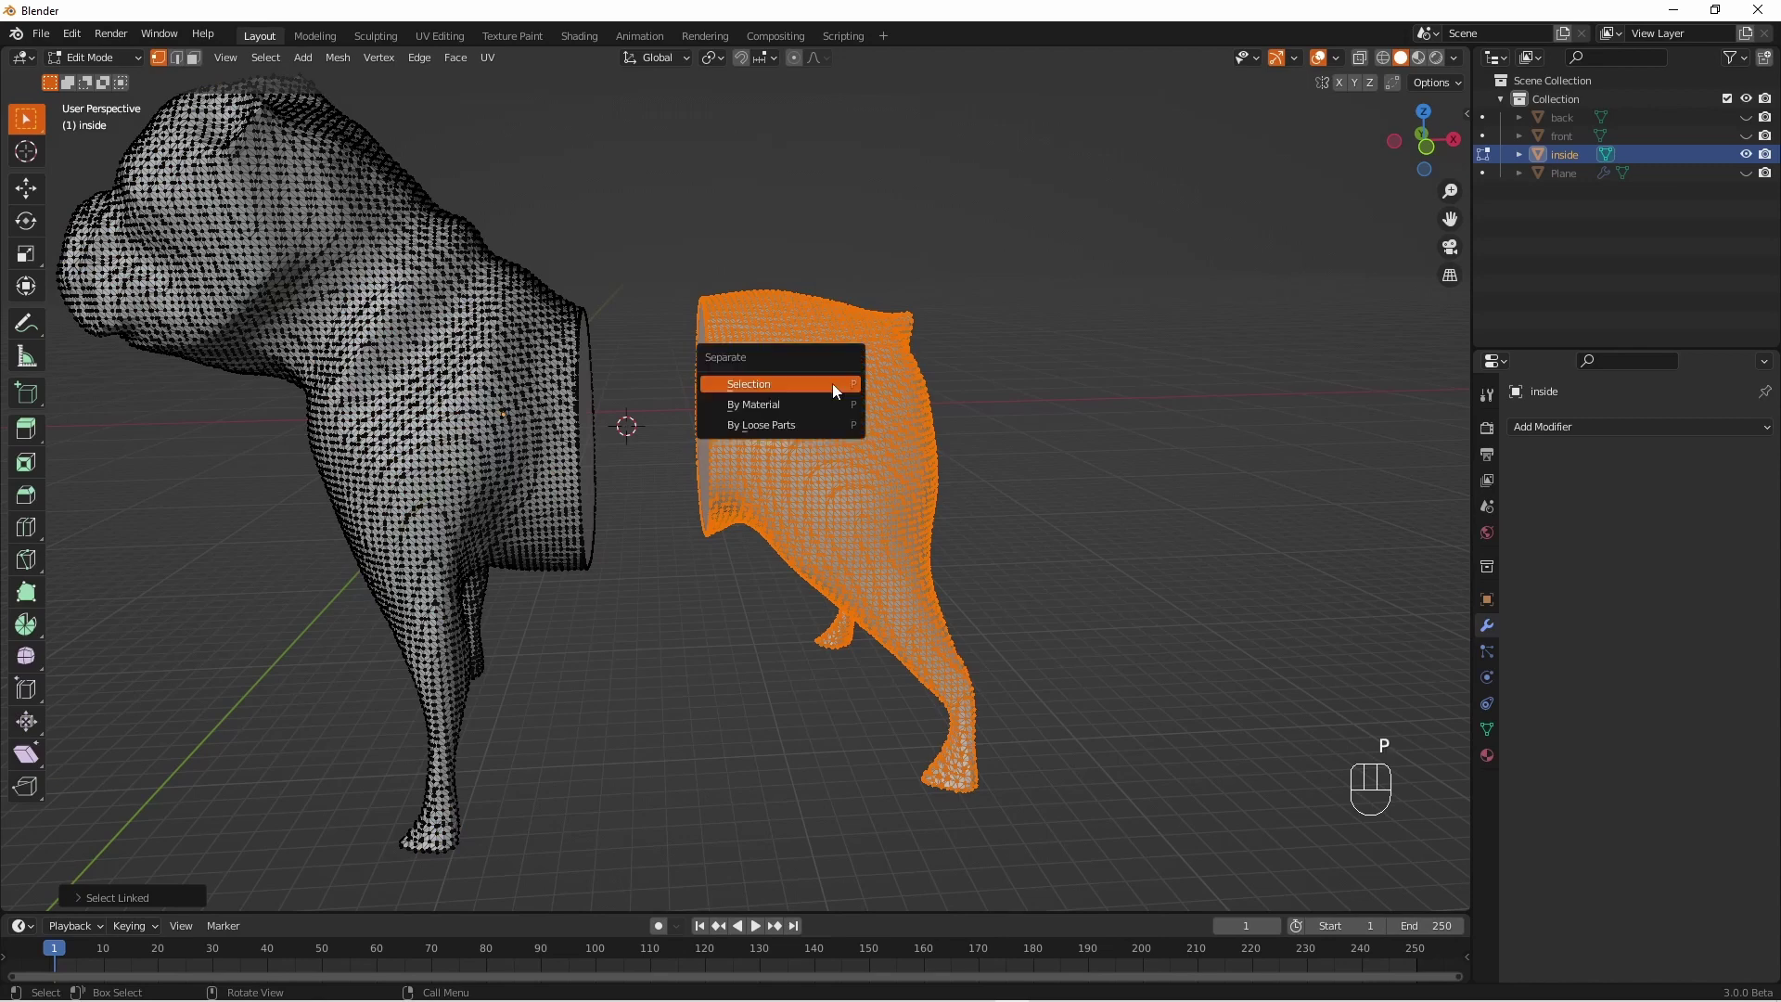
{"action": "left_click", "coordinate": [832, 382]}
{"action": "key", "text": "Tab"}
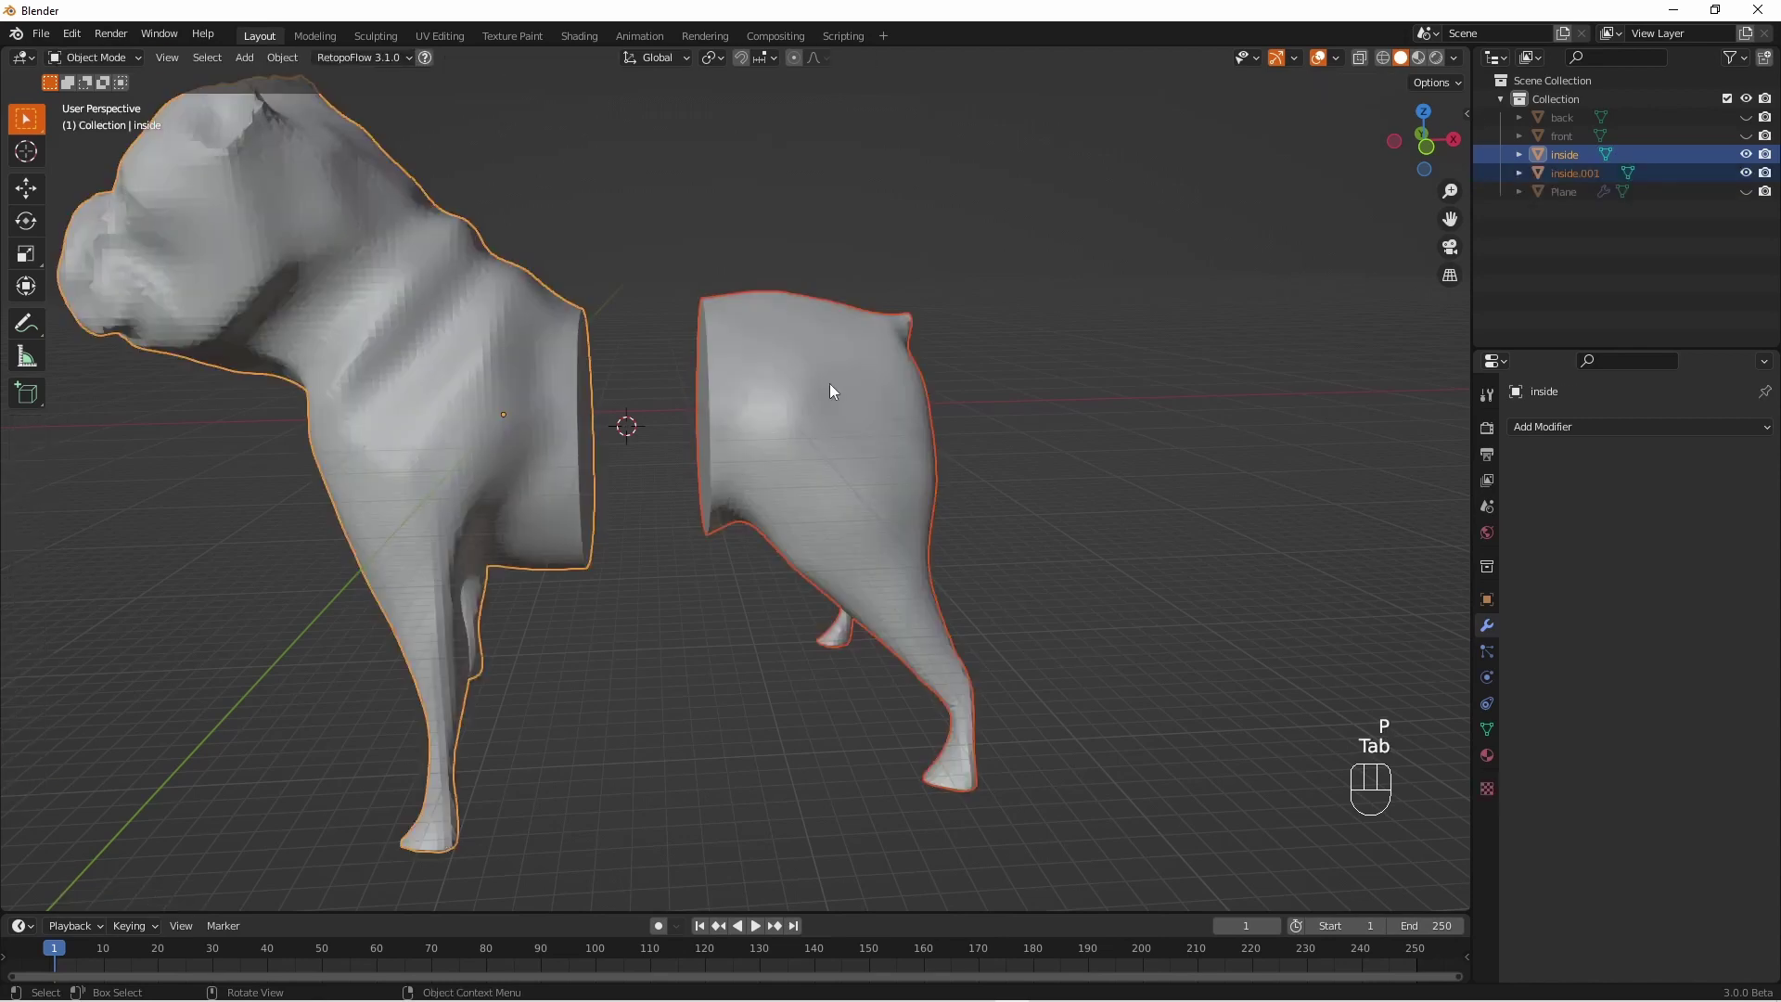
{"action": "left_click", "coordinate": [829, 382]}
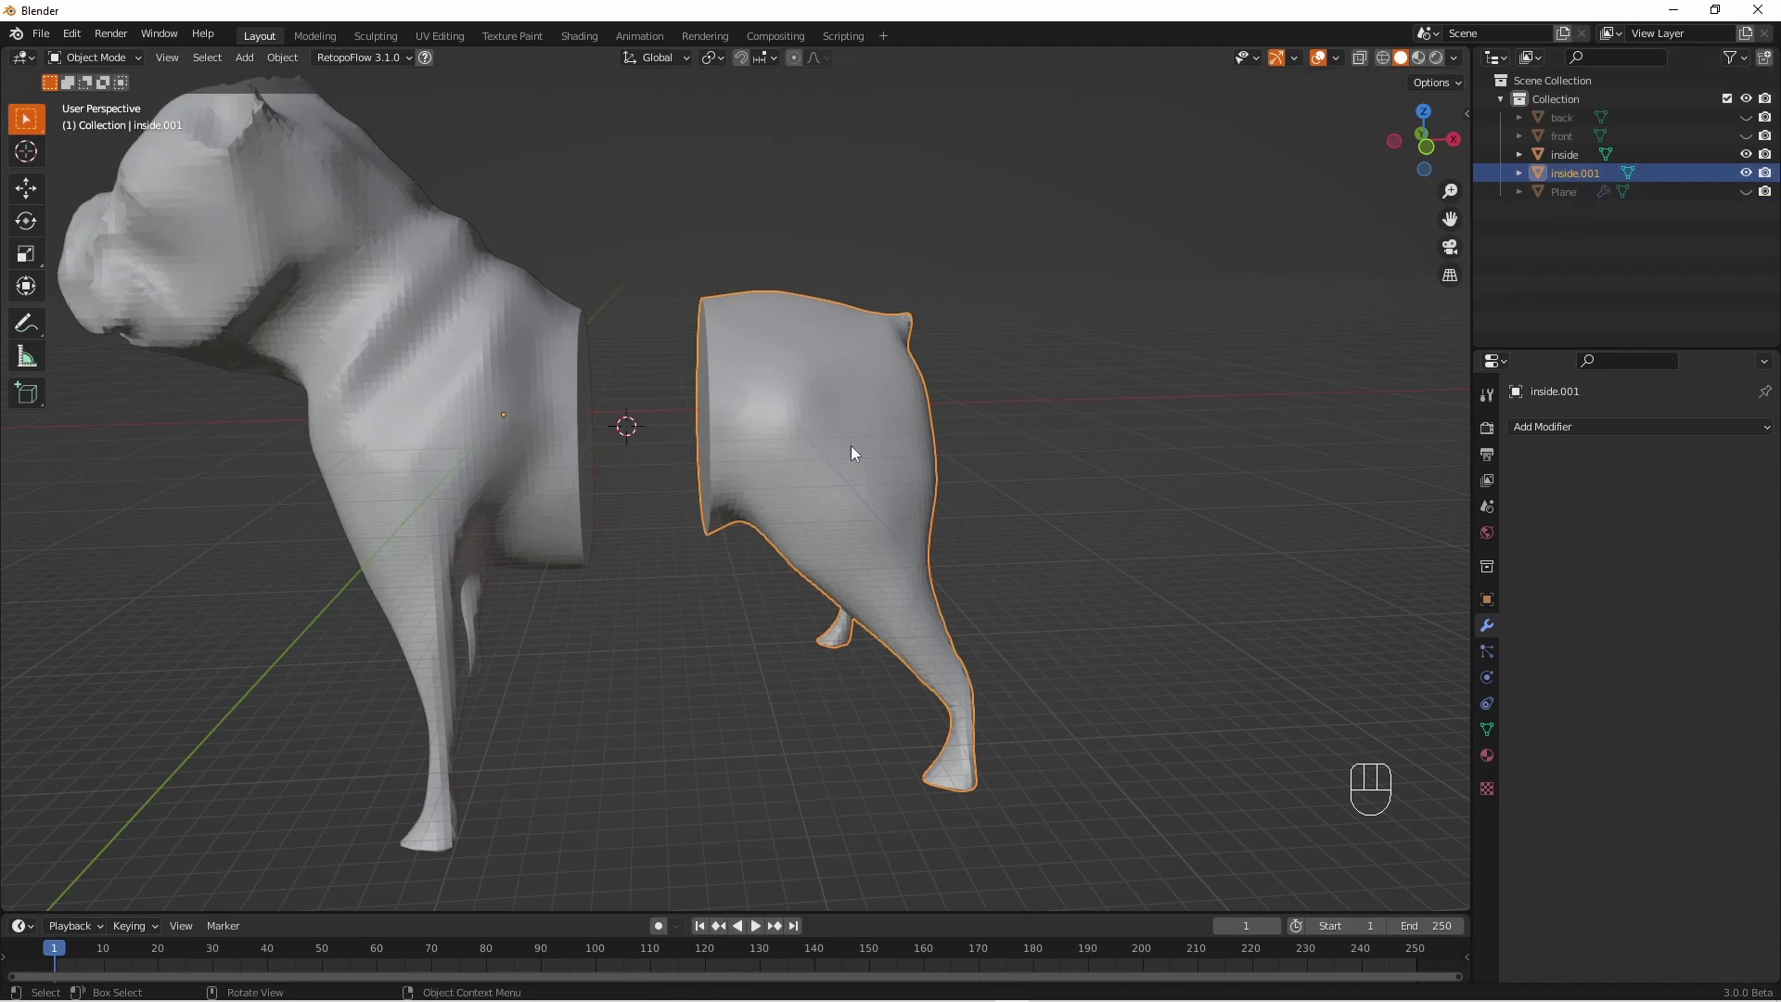
Flip the normals of all faces of the back inner wall, inside.001
{"action": "key", "text": "Tab"}
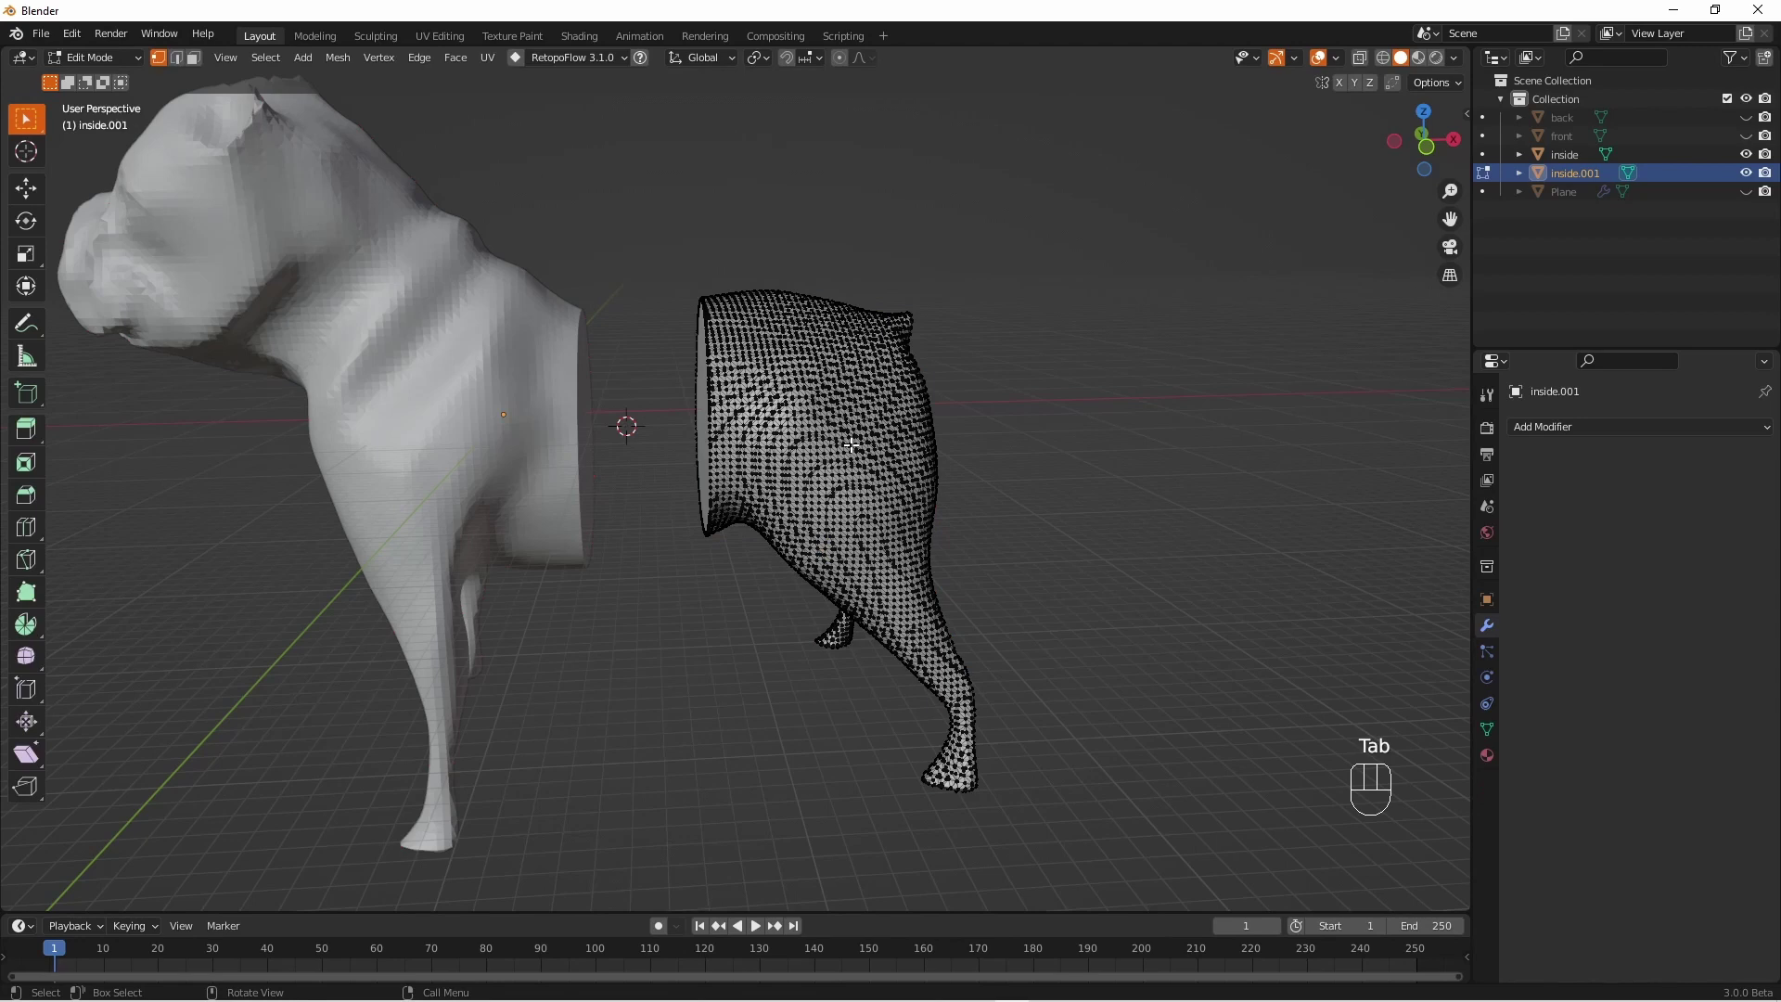
{"action": "key", "text": "a"}
{"action": "left_click", "coordinate": [349, 57]}
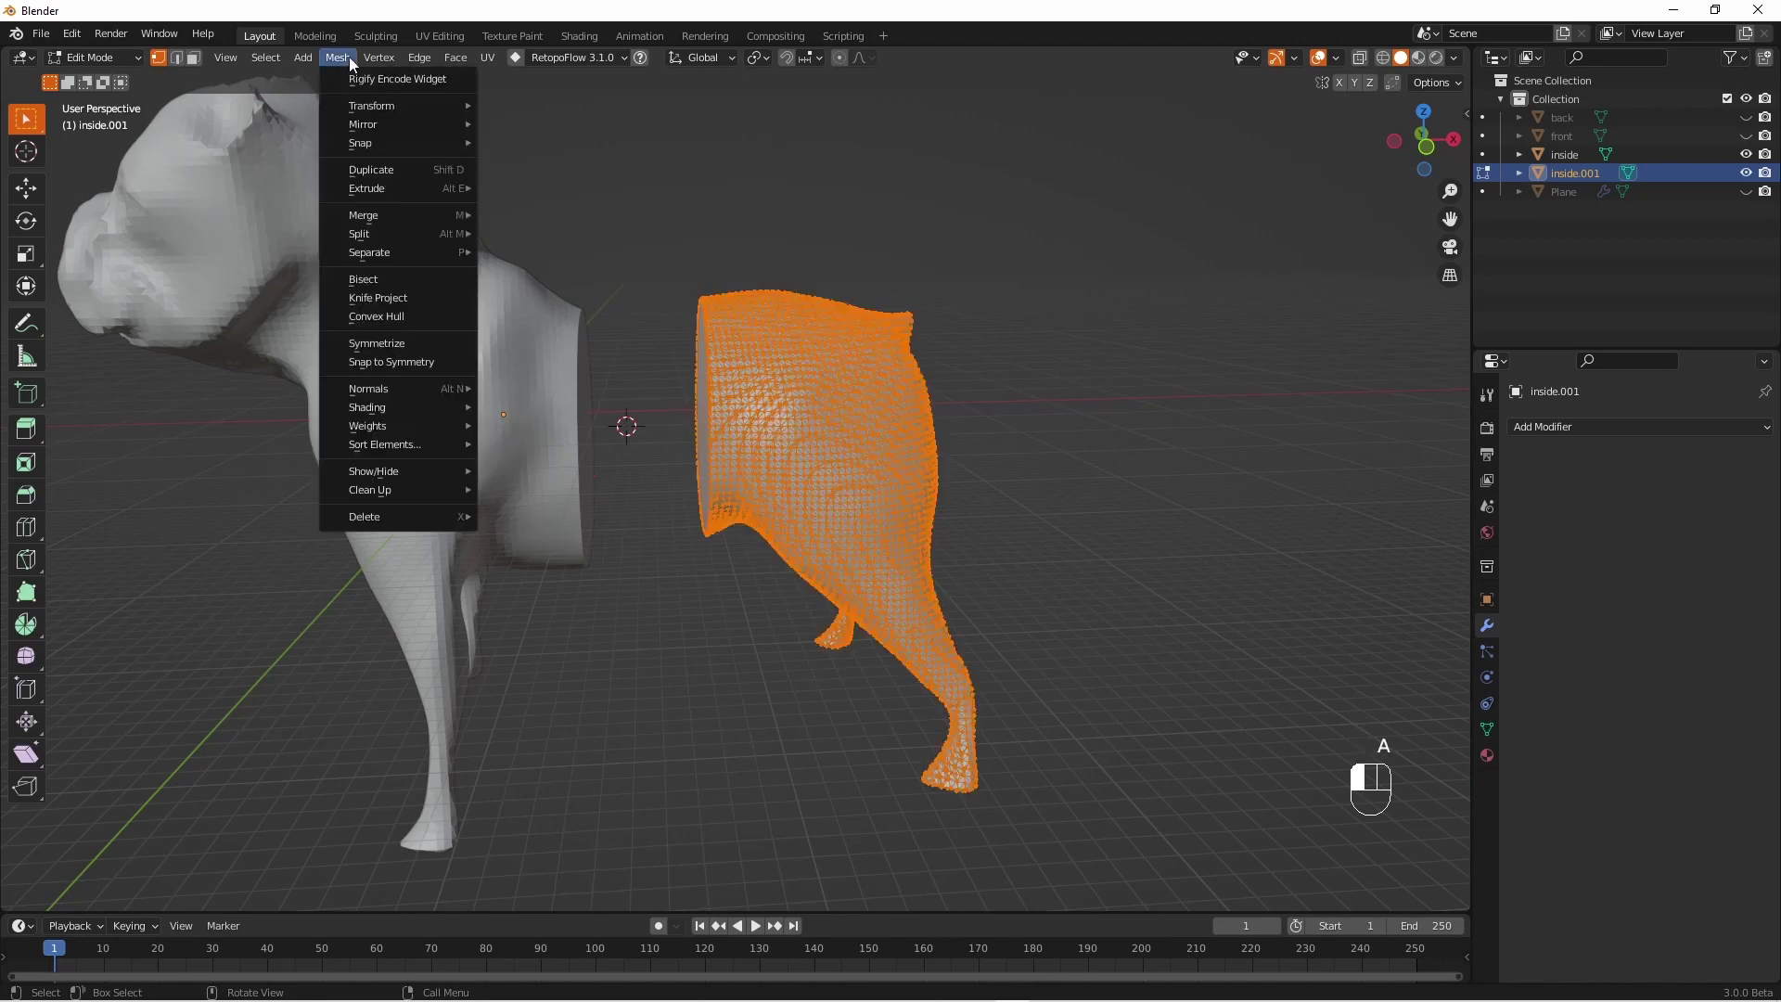
{"action": "mouse_move", "coordinate": [425, 385]}
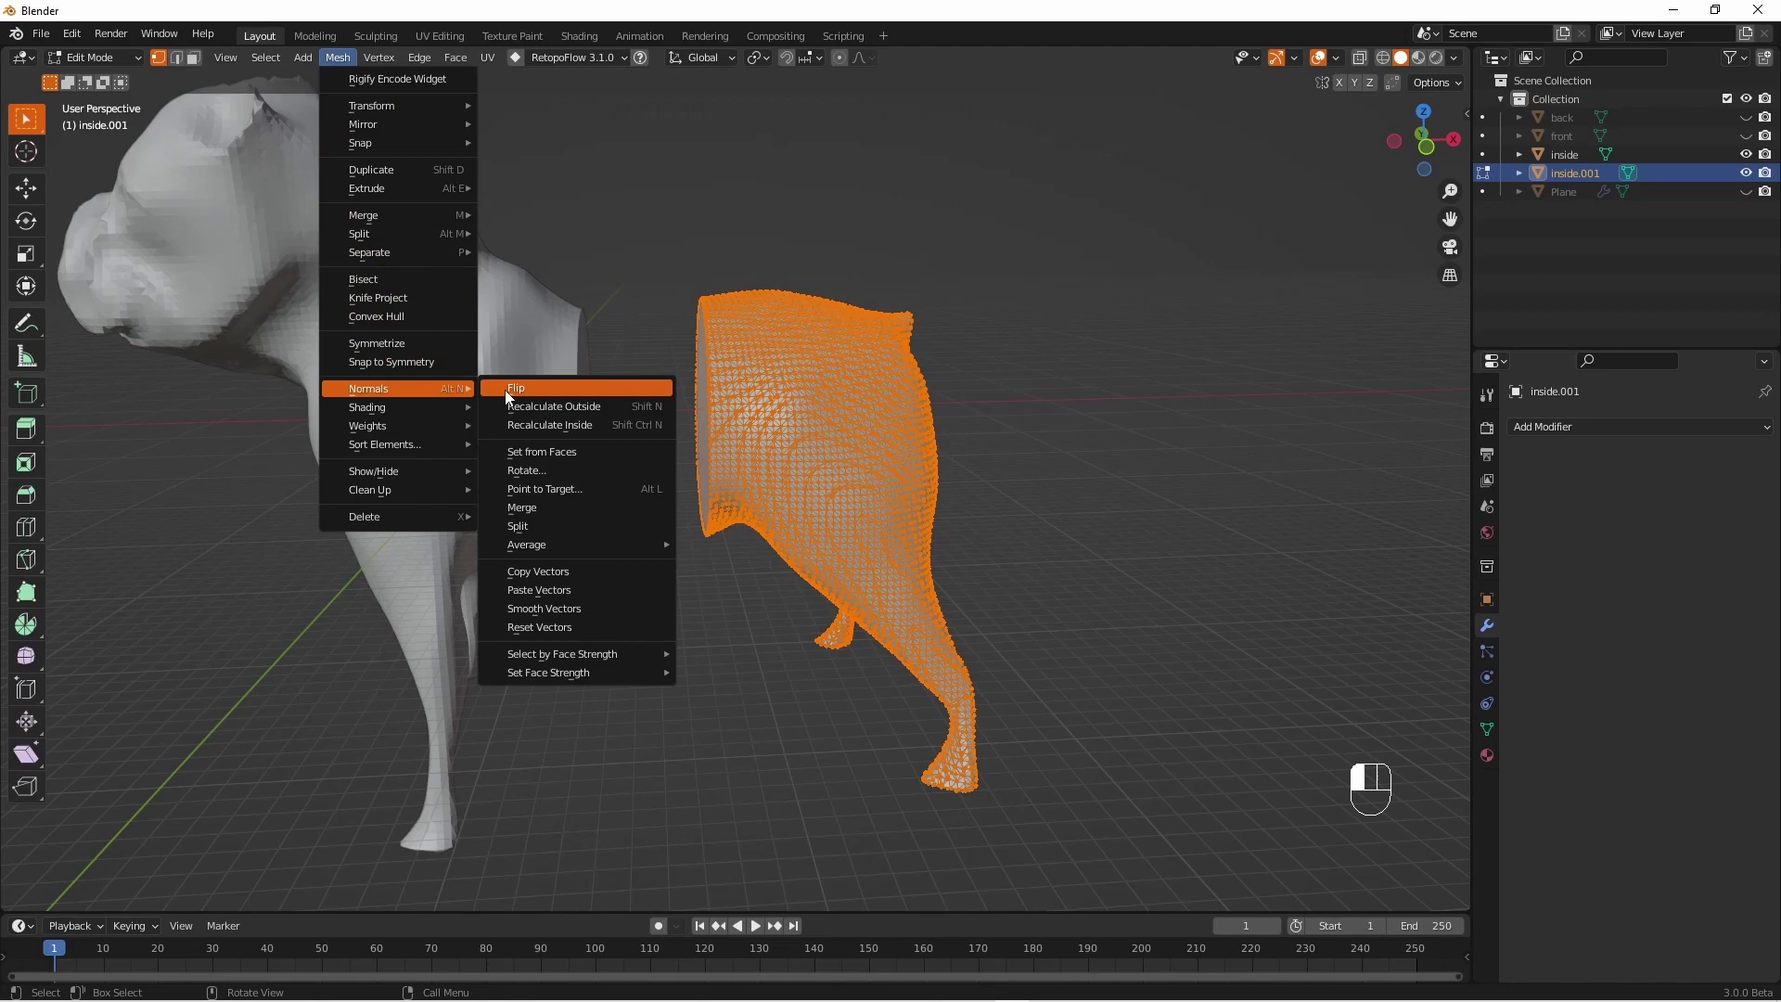
{"action": "left_click", "coordinate": [508, 389]}
{"action": "key", "text": "Tab"}
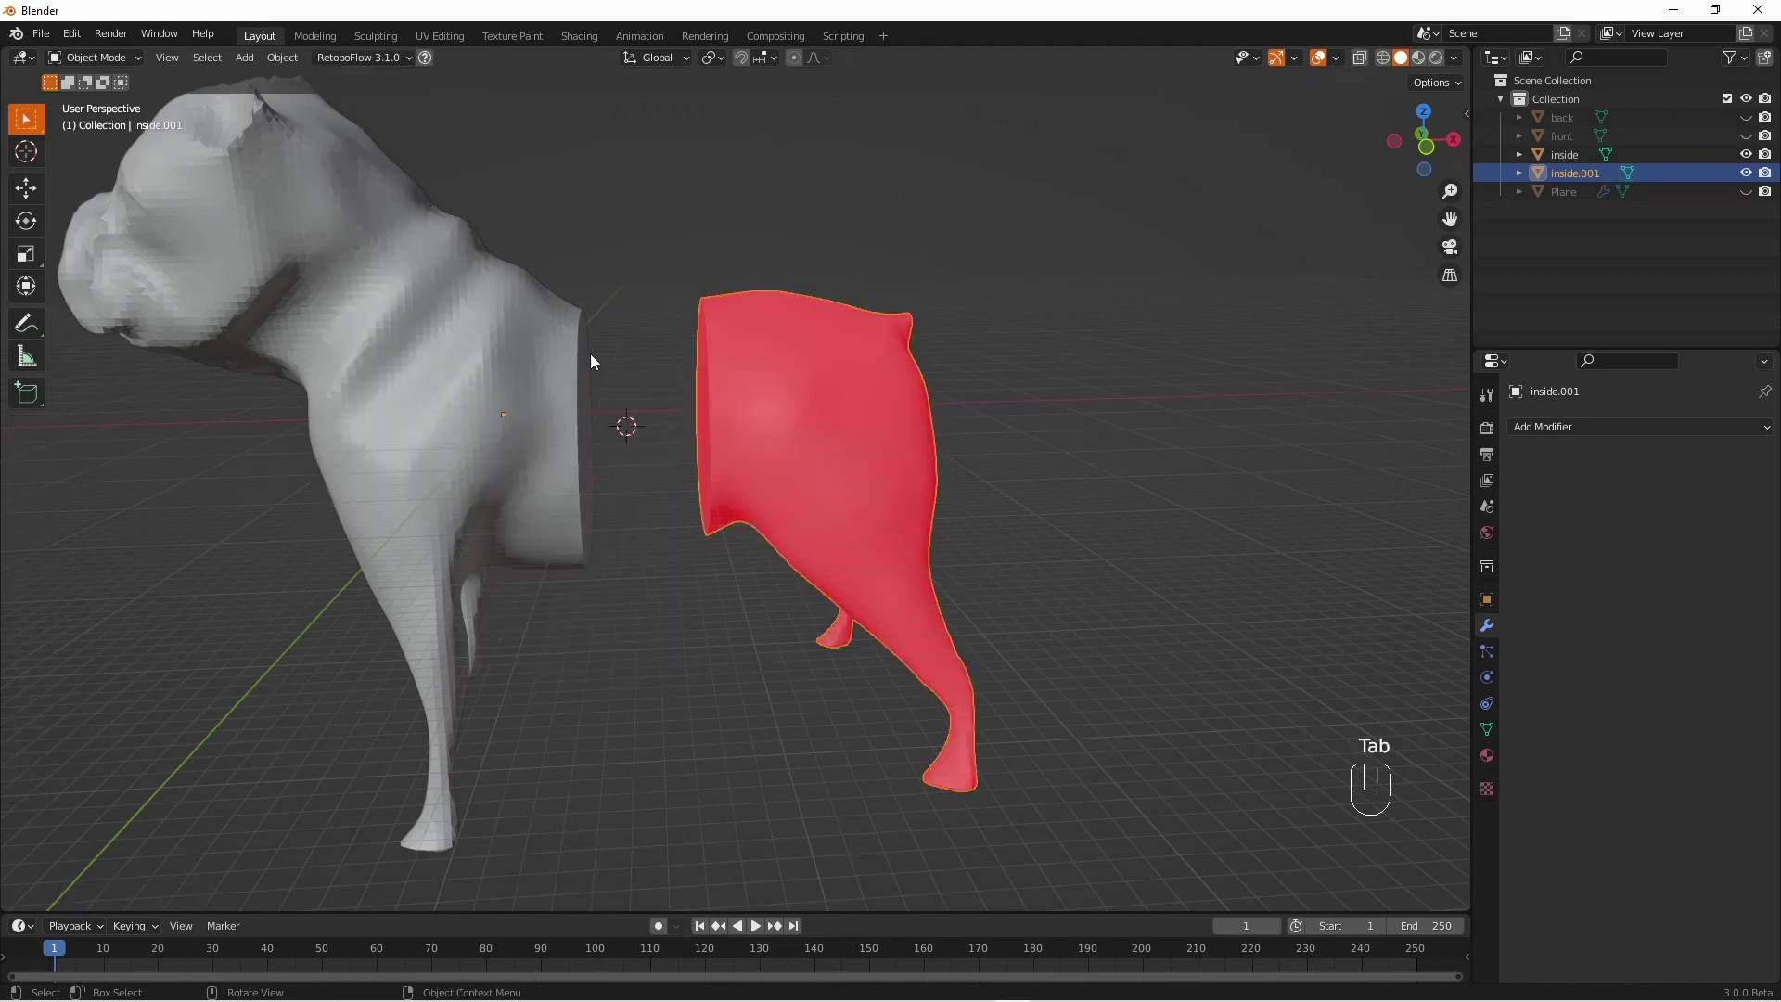
Select the front inner wall, inside, and flip the normals of all its faces
{"action": "left_click", "coordinate": [481, 353]}
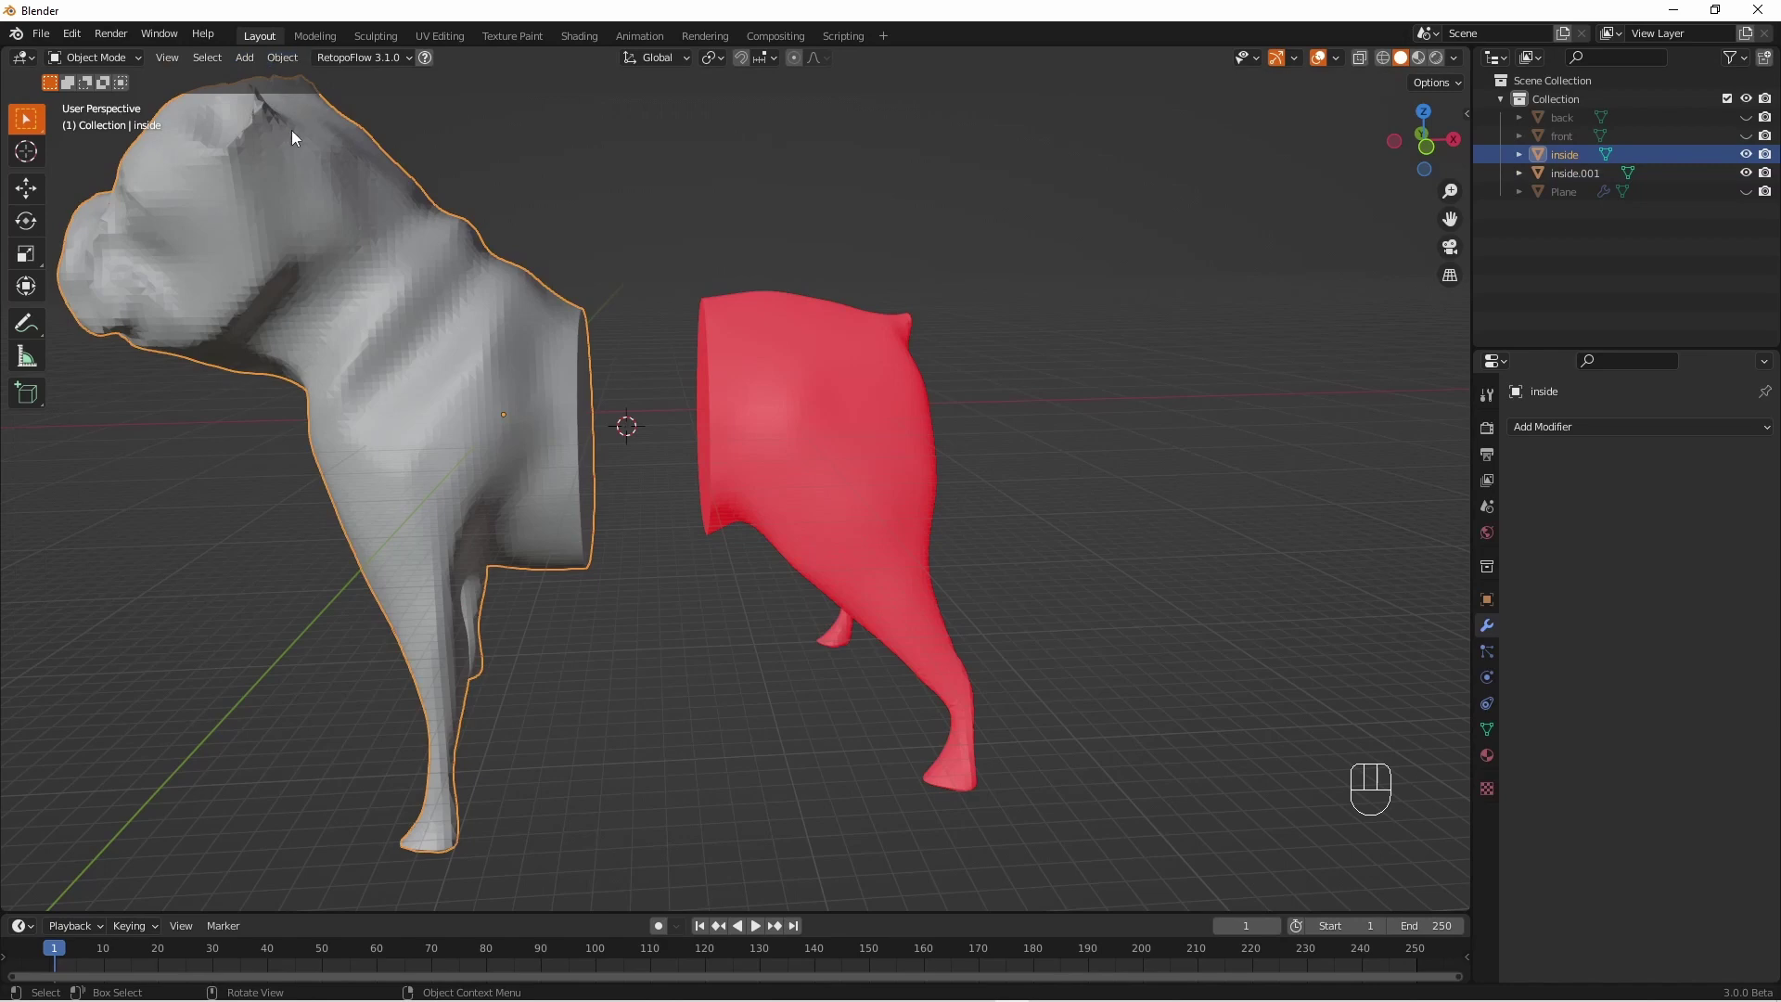
{"action": "key", "text": "Tab"}
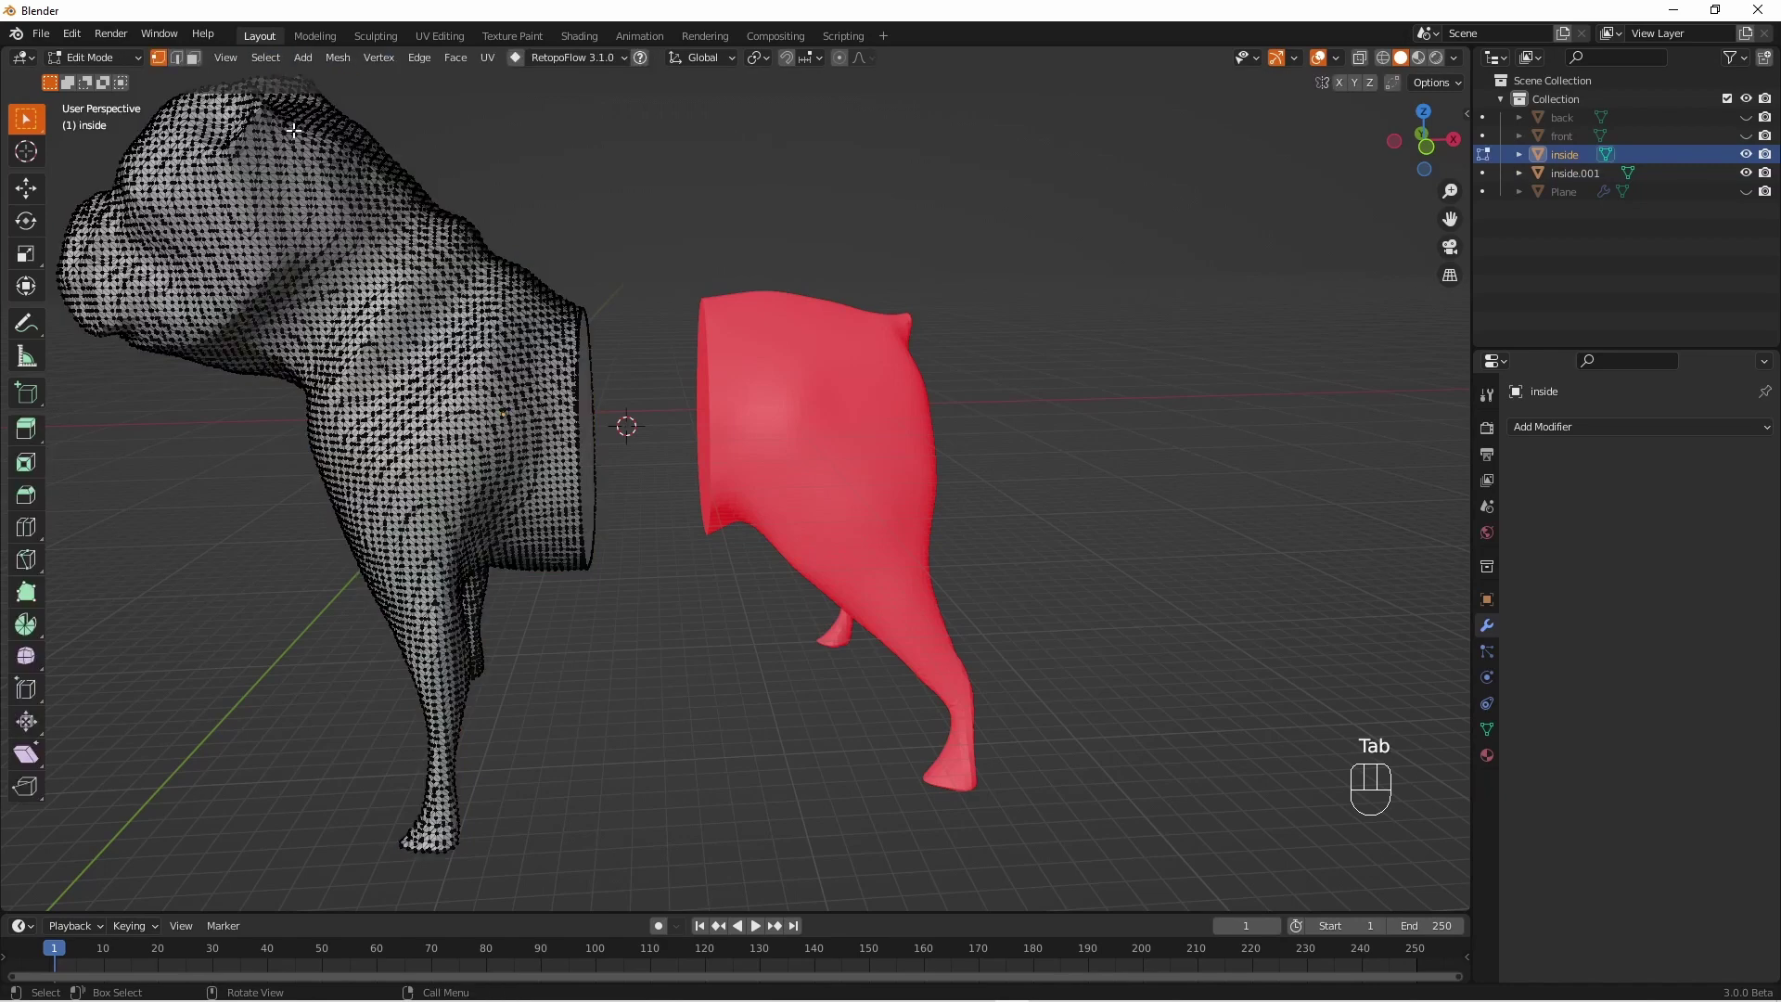
{"action": "left_click", "coordinate": [342, 63]}
{"action": "mouse_move", "coordinate": [407, 391]}
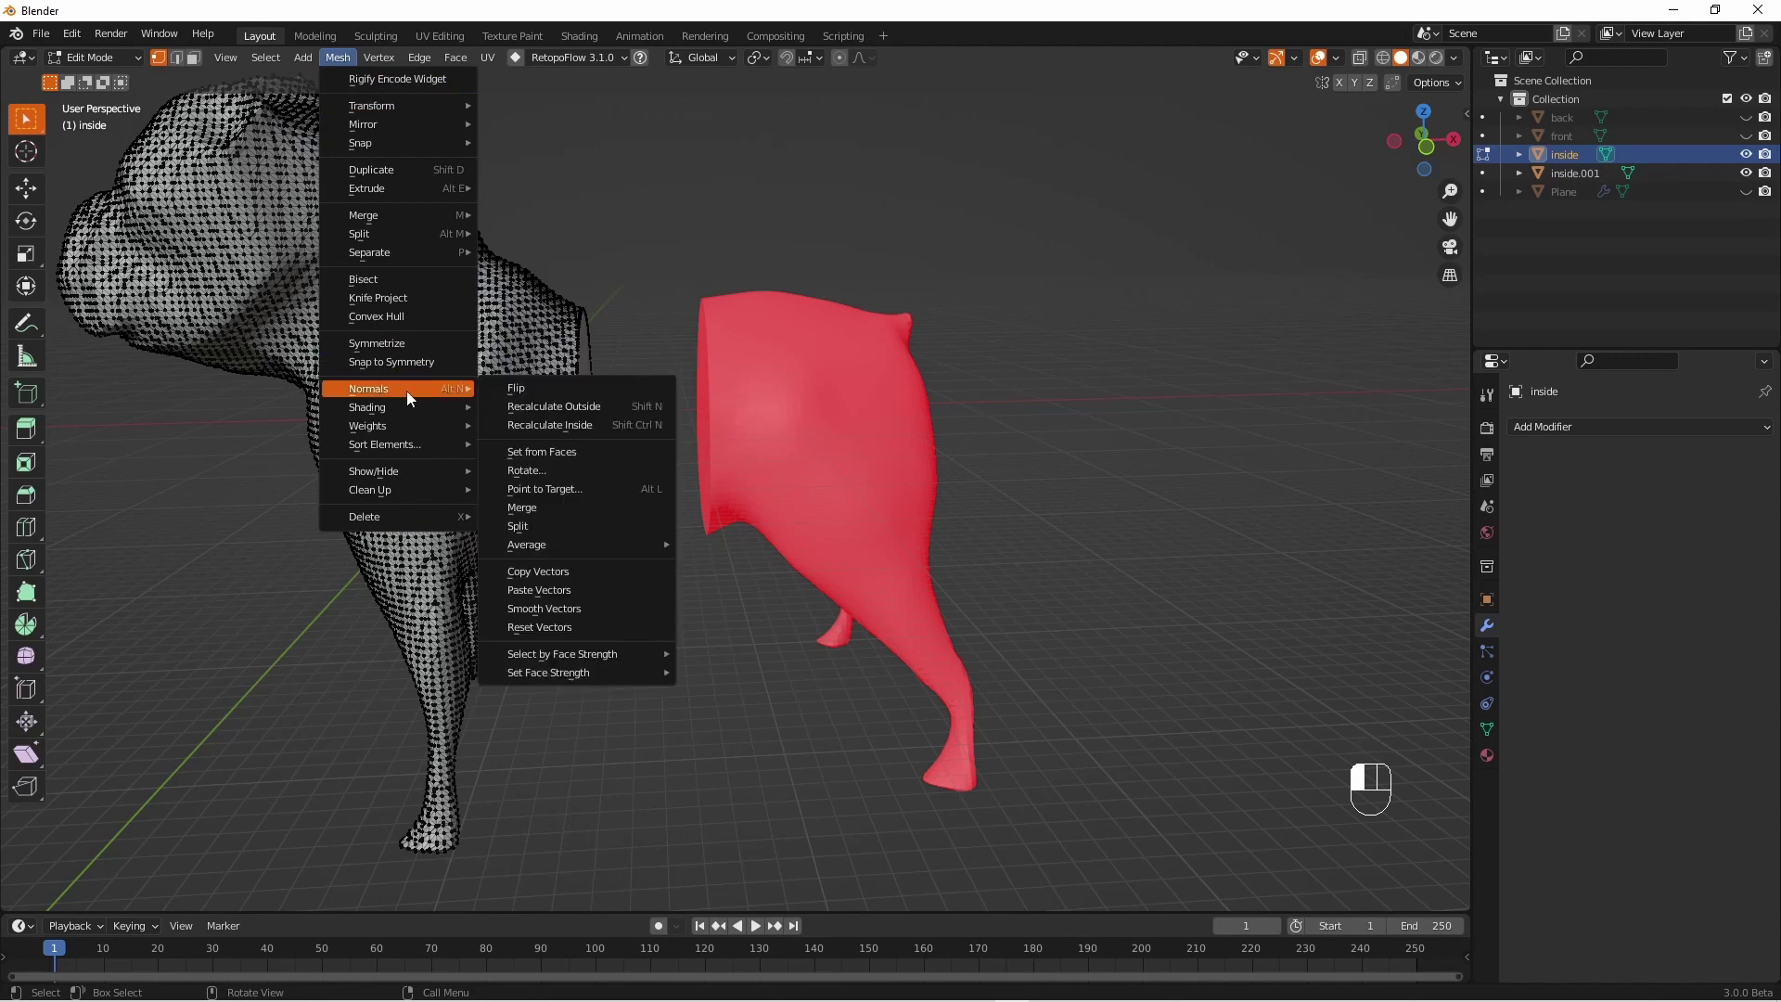
{"action": "left_click", "coordinate": [503, 394]}
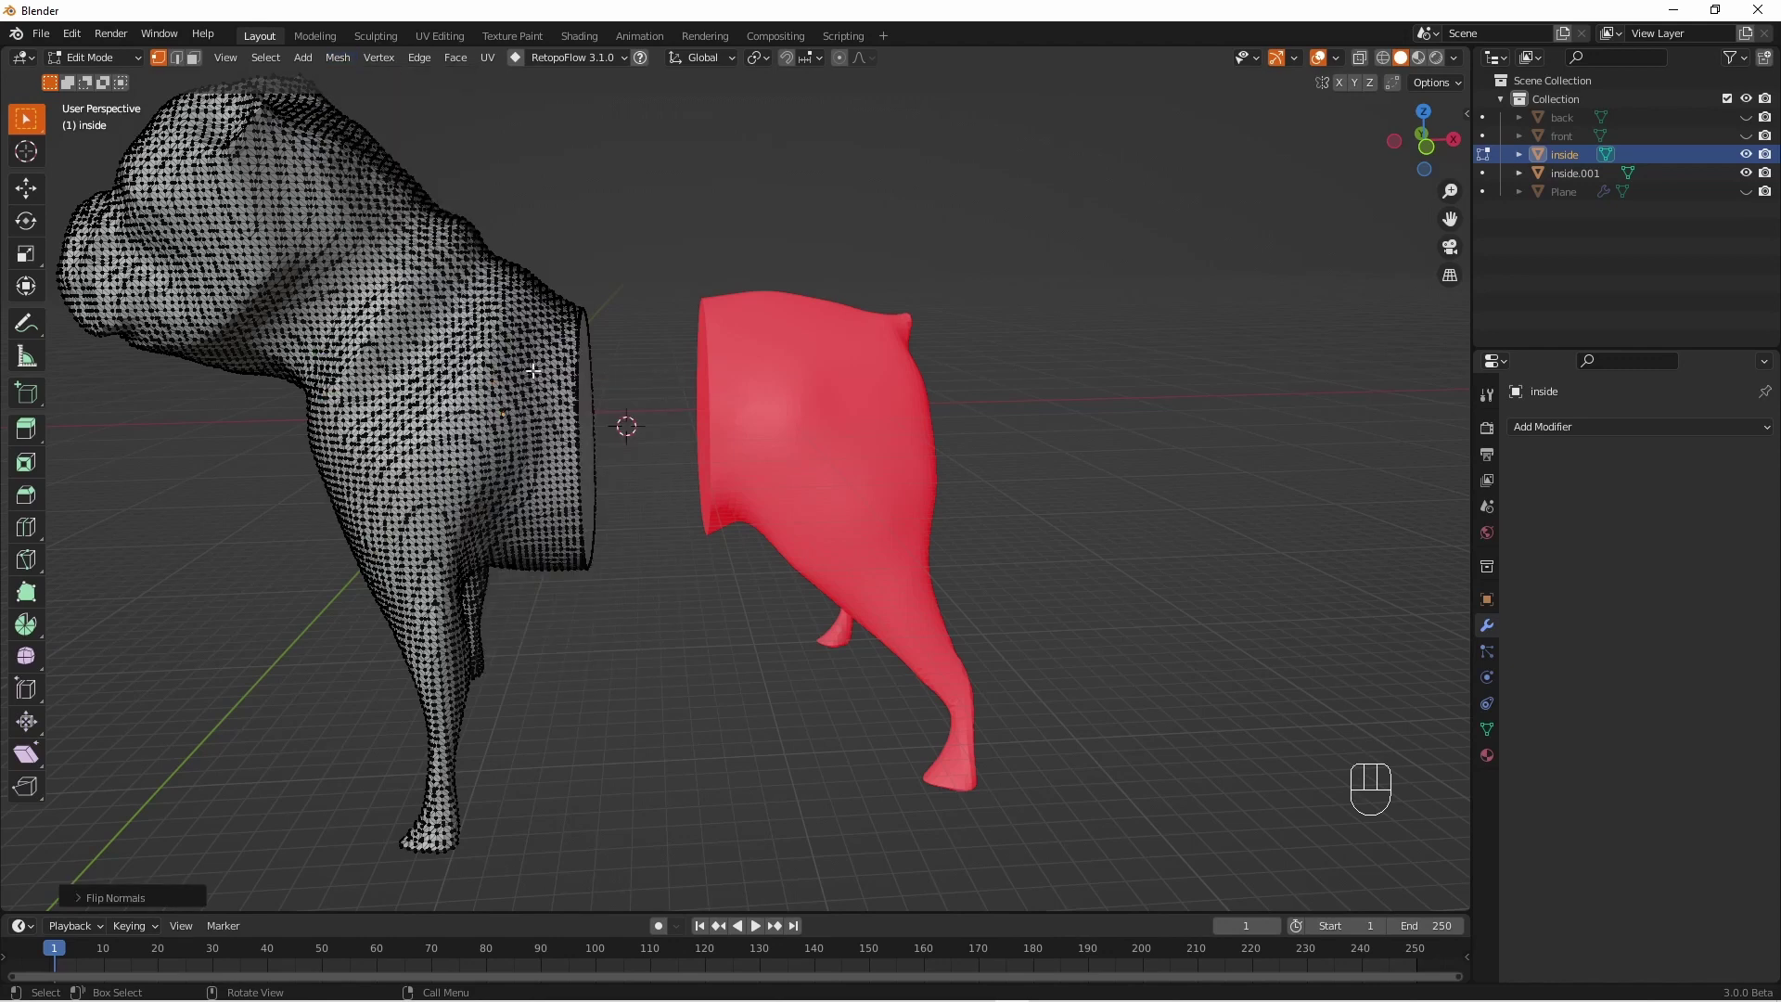
{"action": "key", "text": "a"}
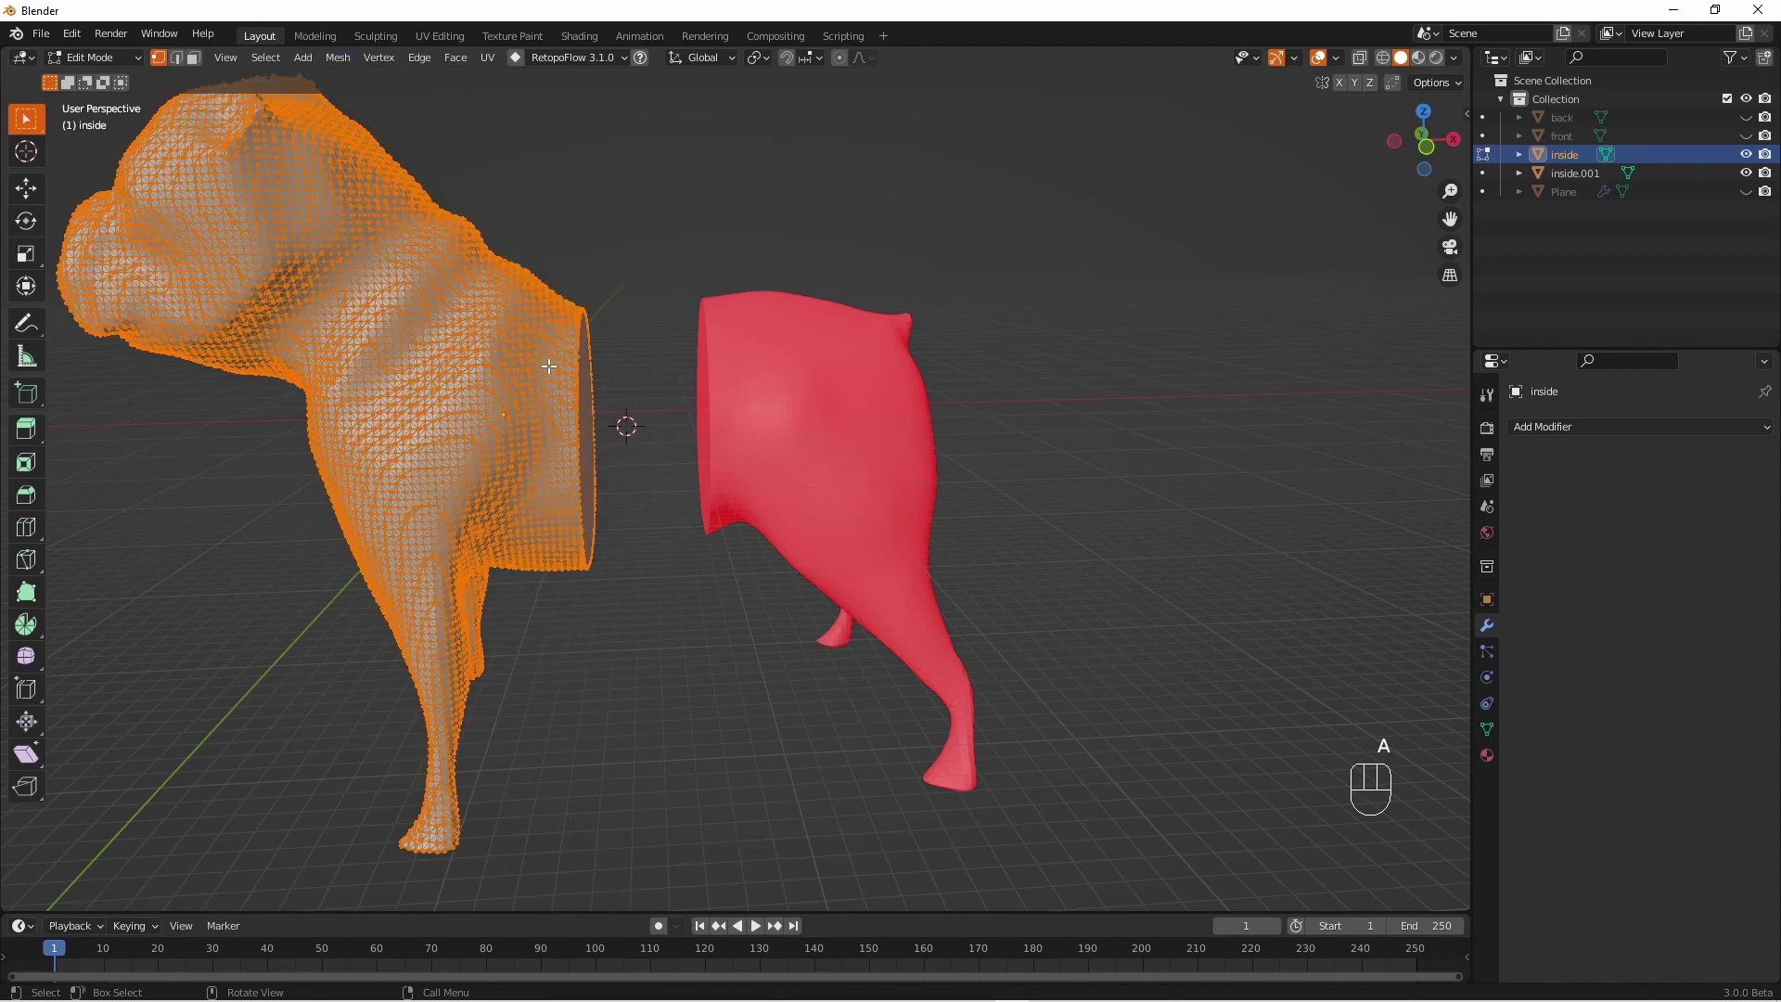
{"action": "left_click", "coordinate": [340, 58]}
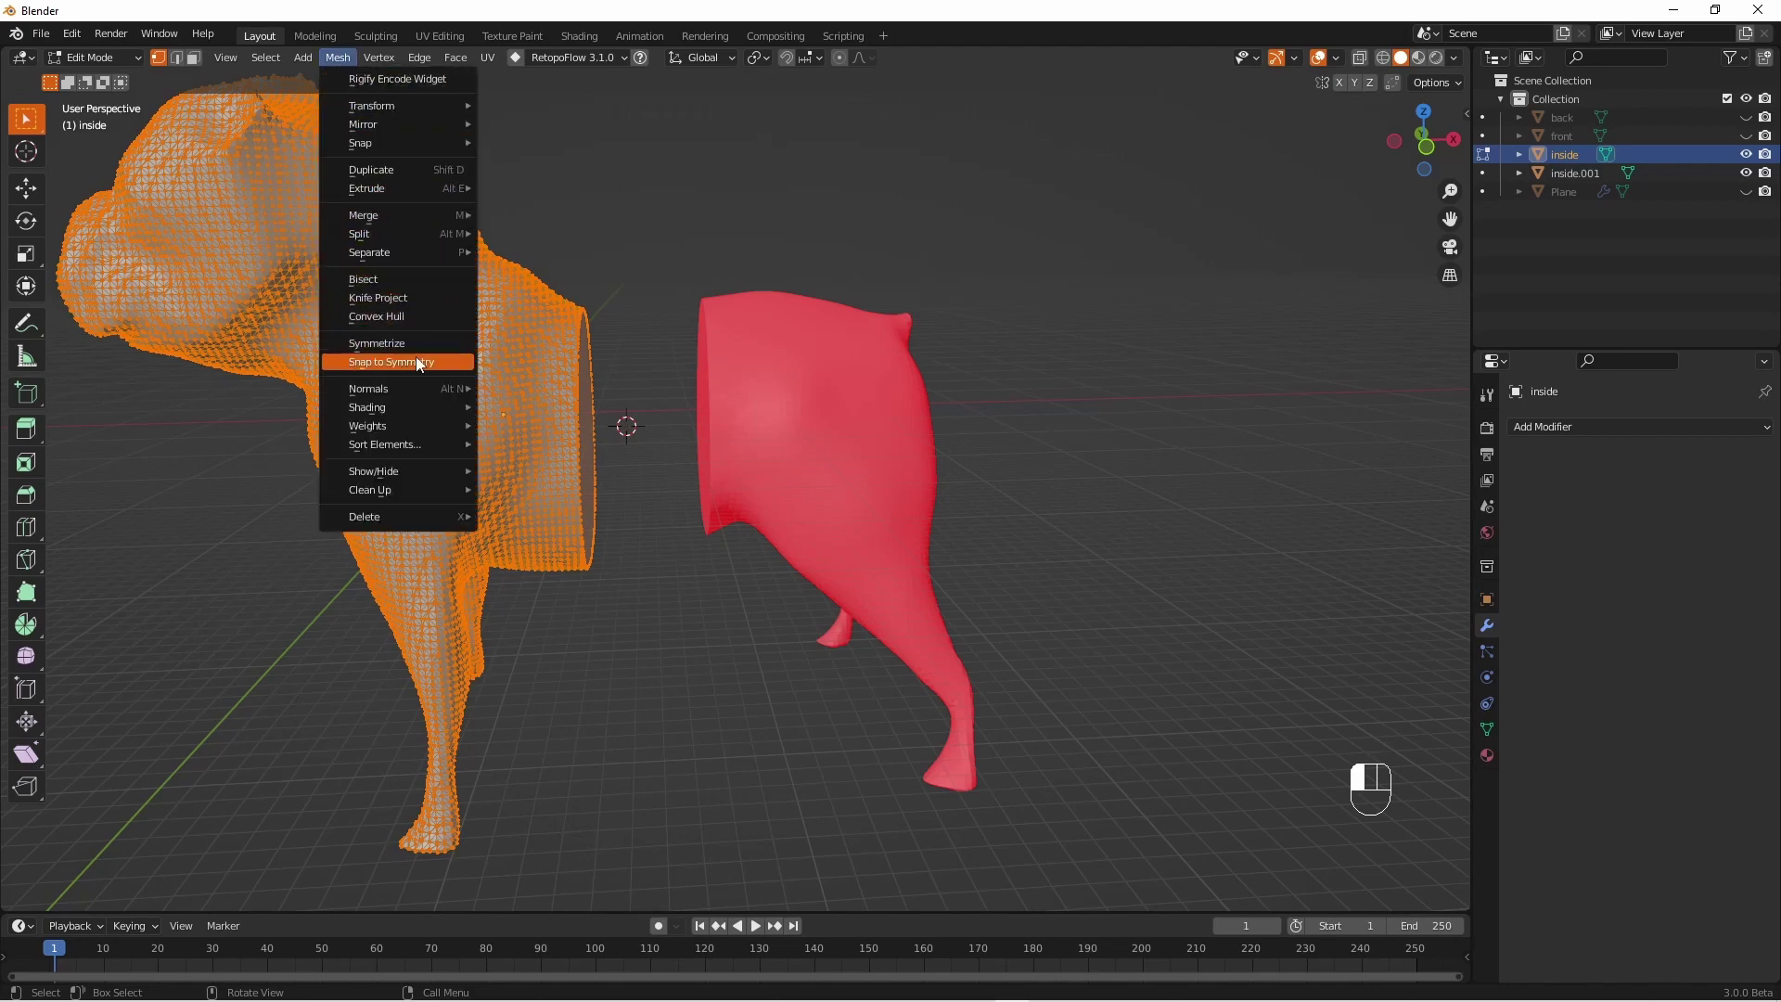
{"action": "mouse_move", "coordinate": [420, 384]}
{"action": "left_click", "coordinate": [529, 388]}
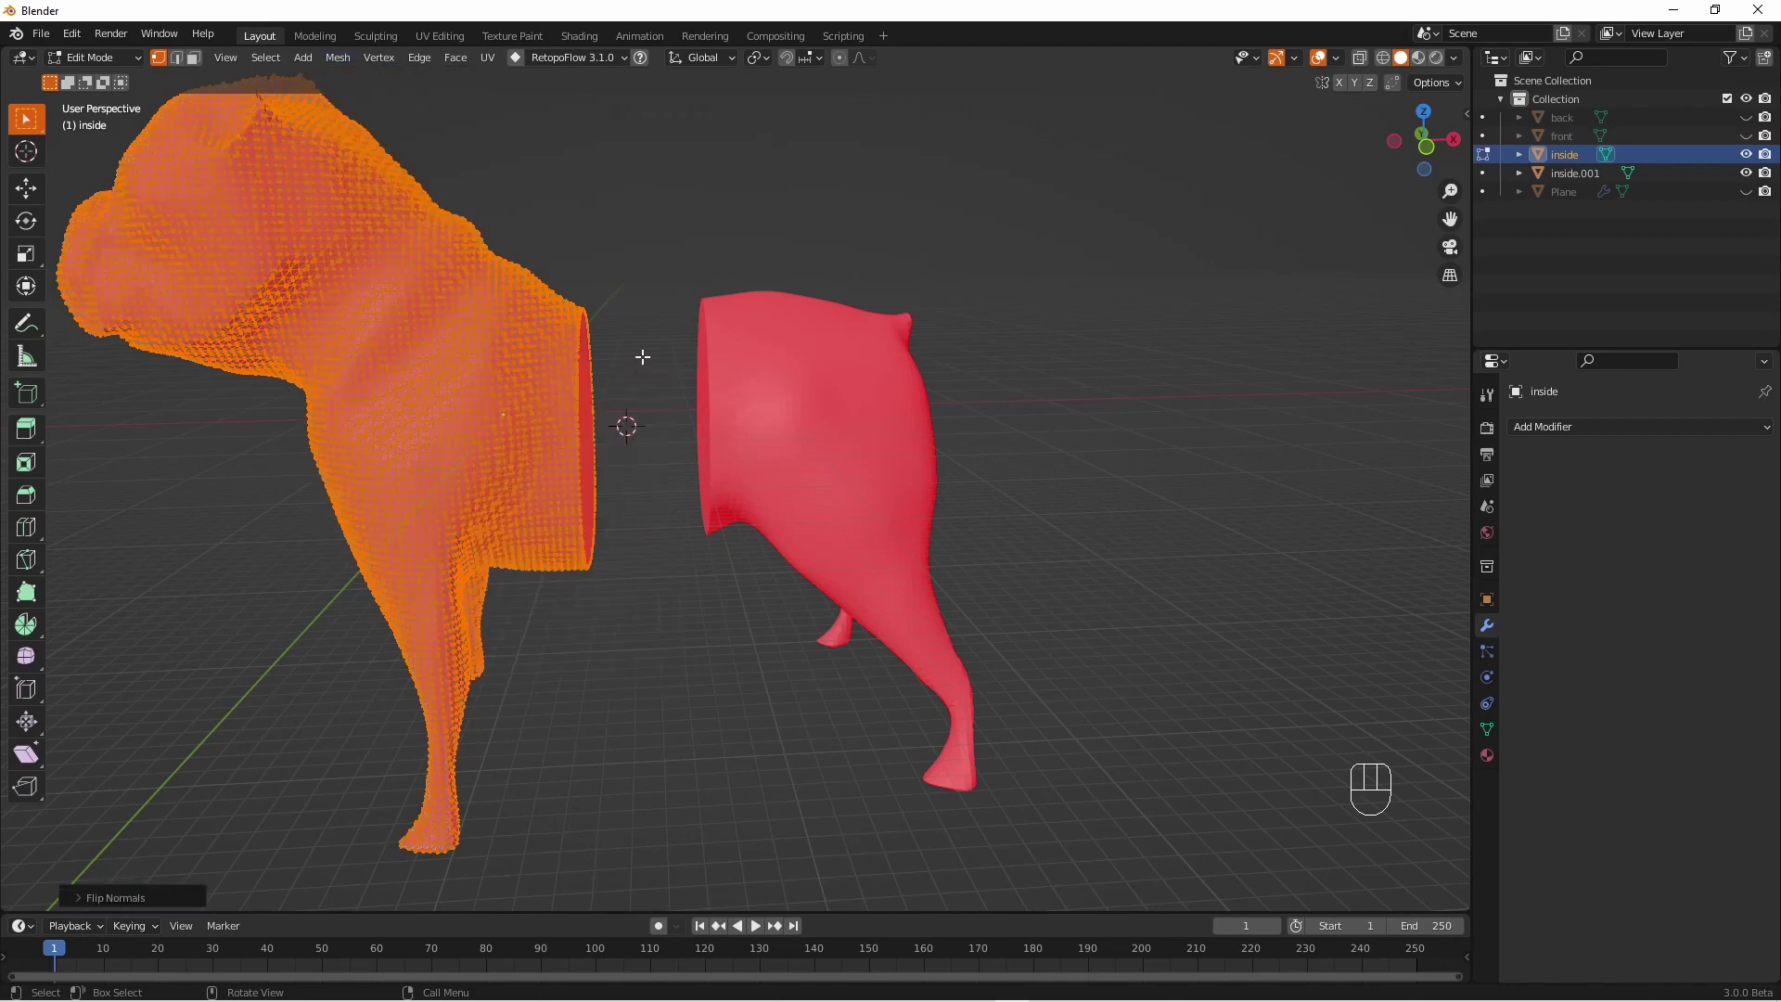
{"action": "key", "text": "Tab"}
{"action": "middle_click_drag", "start_coordinate": [1028, 410], "coordinate": [1060, 435]}
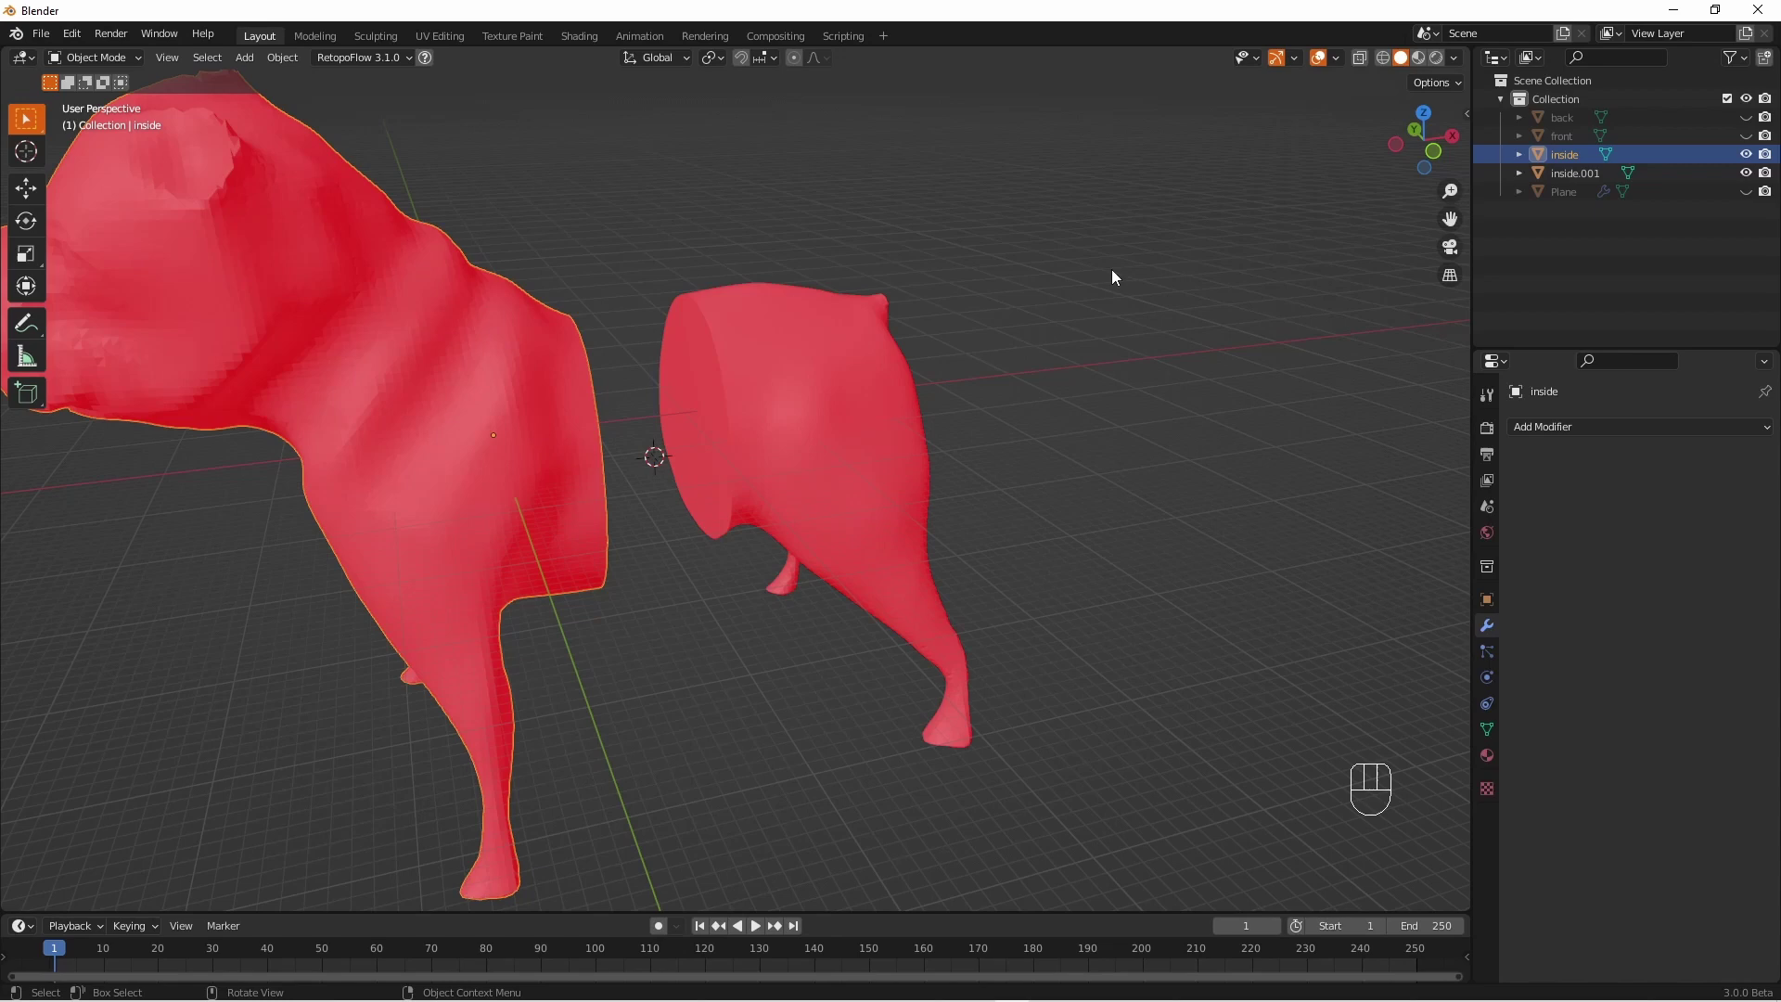
Show front, hide inside.001, join inside into the front half with Ctrl+J, then reveal inside.001
{"action": "left_click", "coordinate": [1746, 137]}
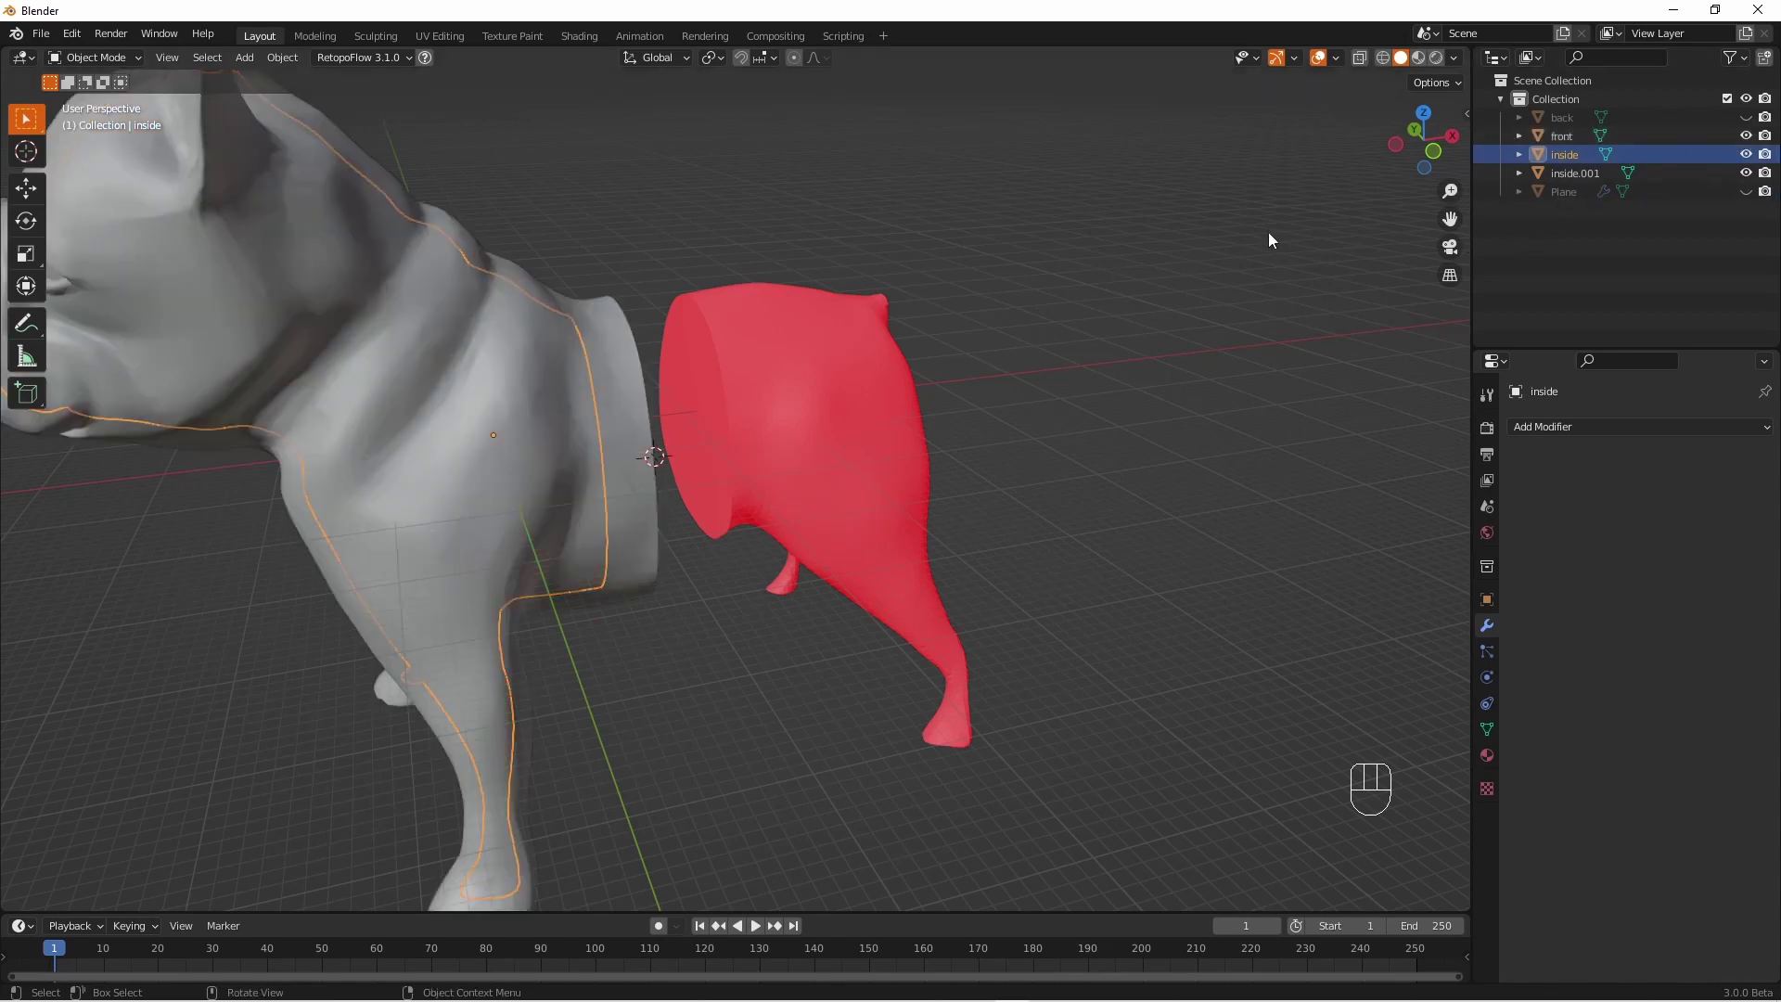
{"action": "middle_click_drag", "start_coordinate": [1272, 238], "coordinate": [1145, 210]}
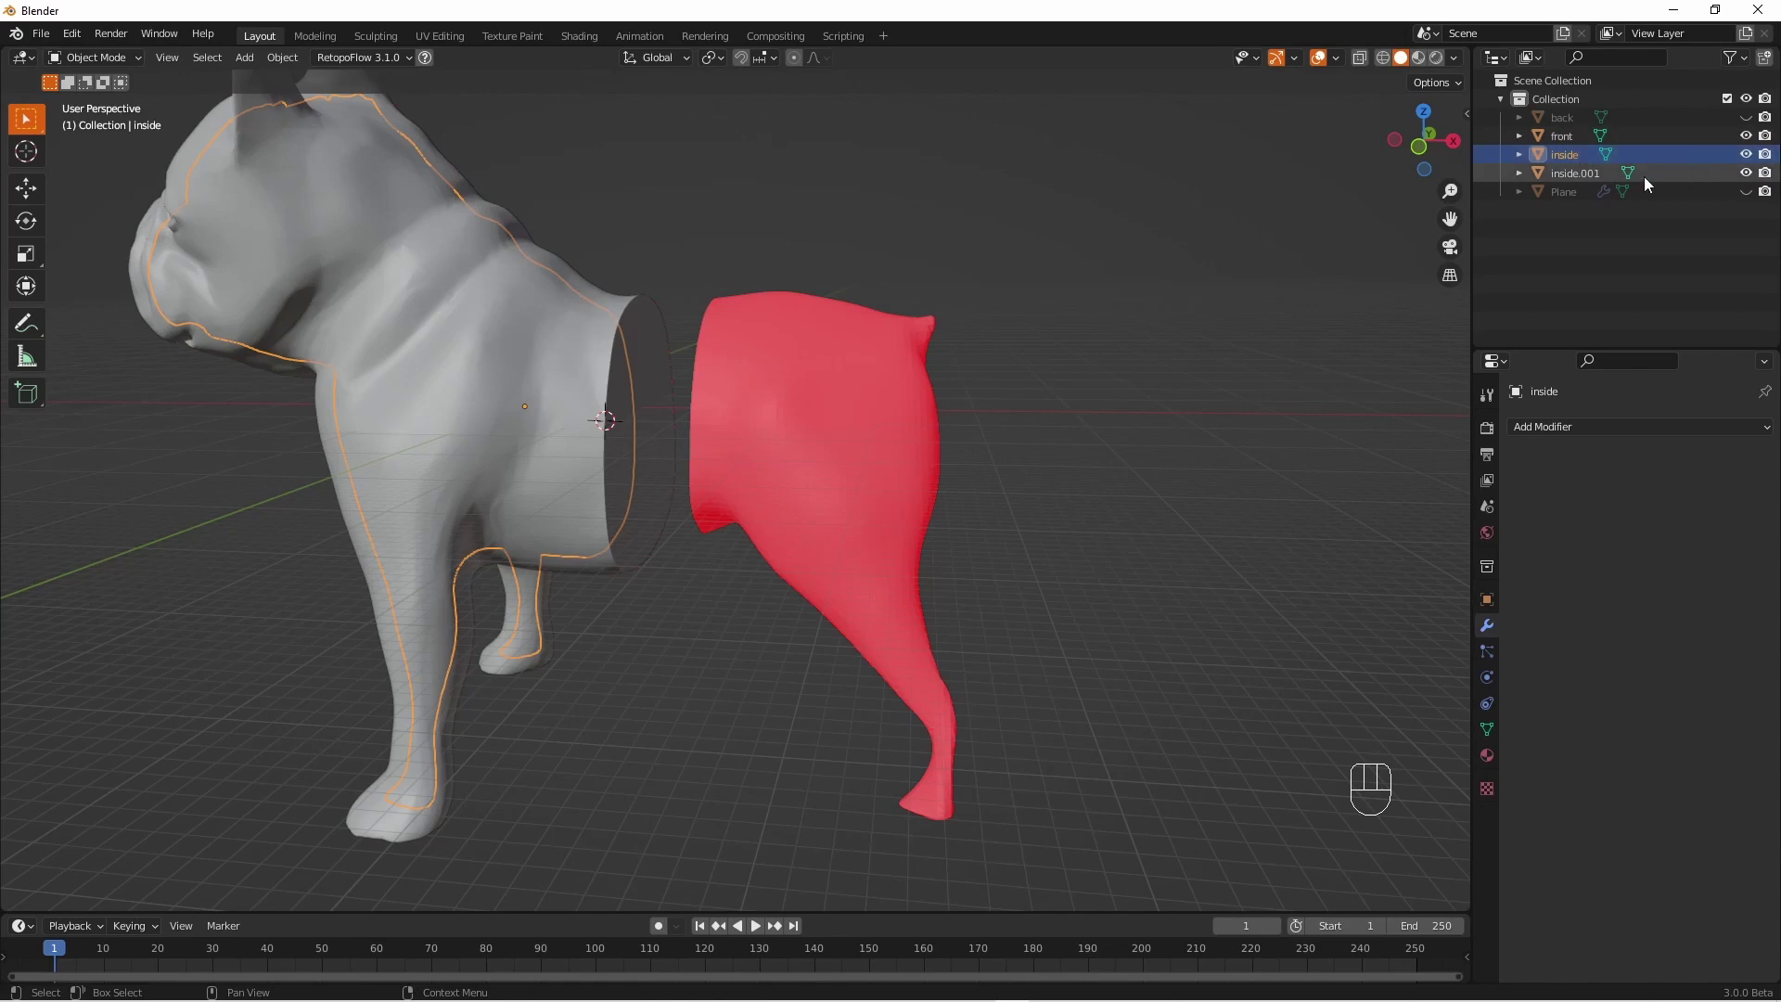
{"action": "left_click", "coordinate": [1745, 172]}
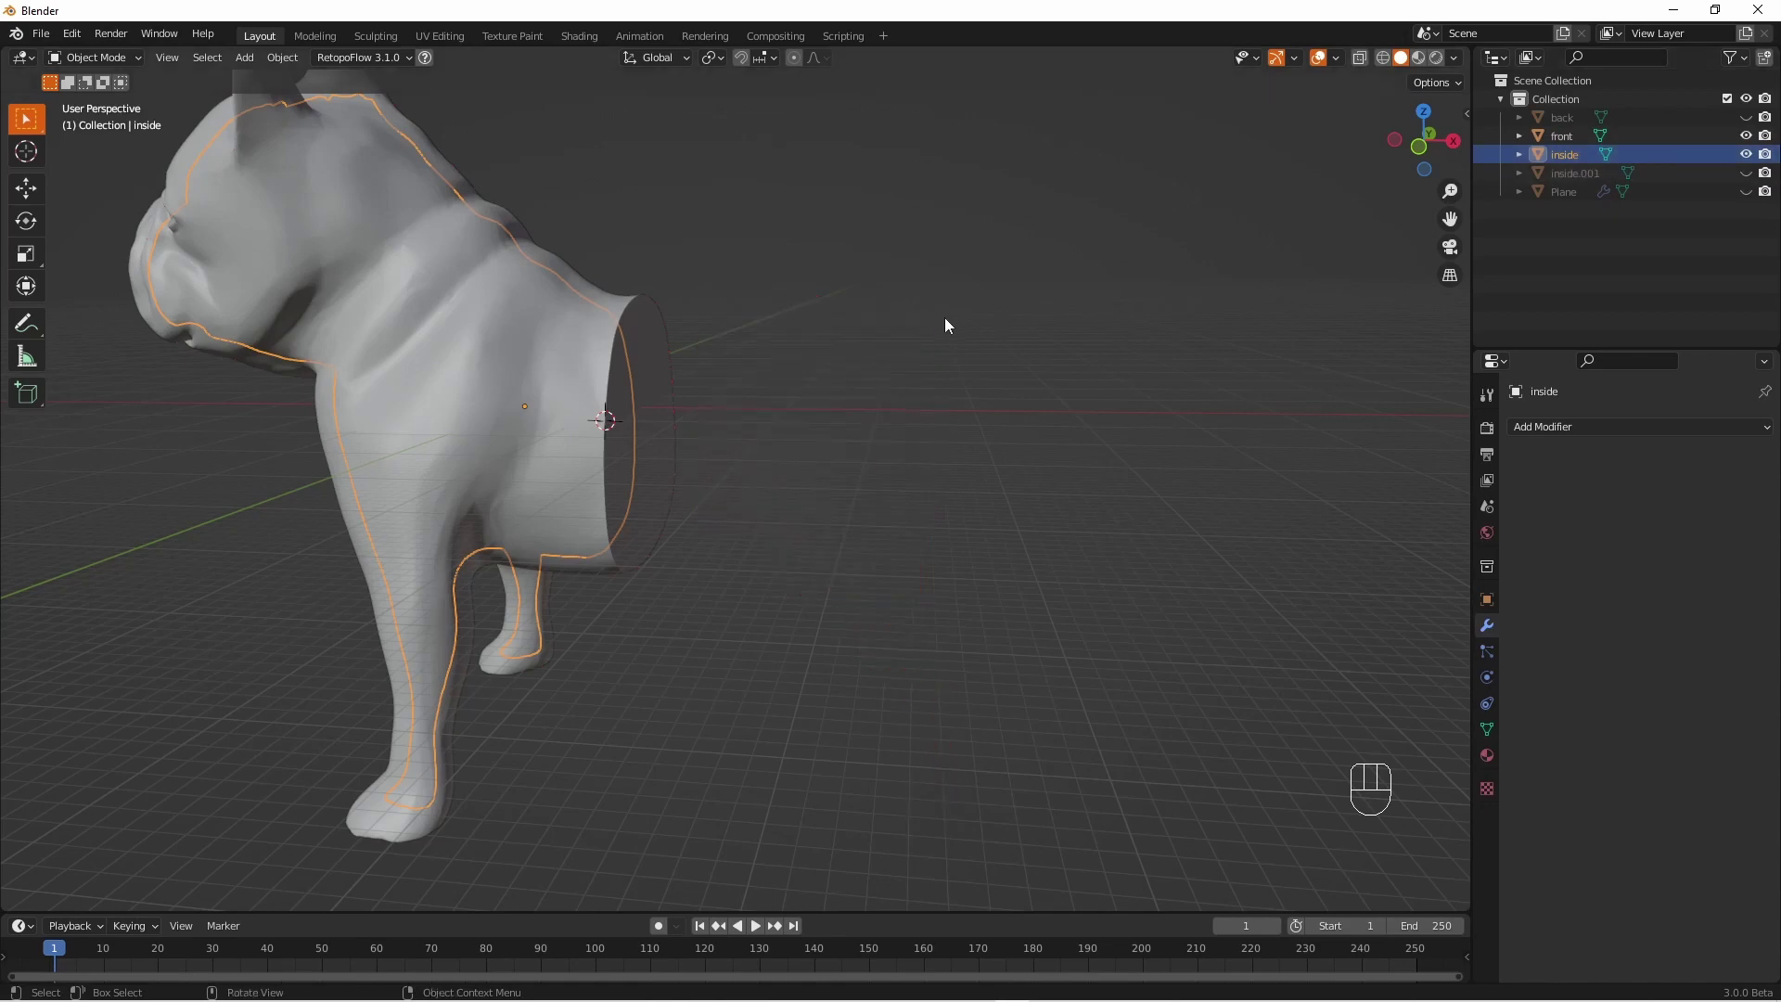
{"action": "middle_click_drag", "start_coordinate": [945, 318], "coordinate": [1256, 271]}
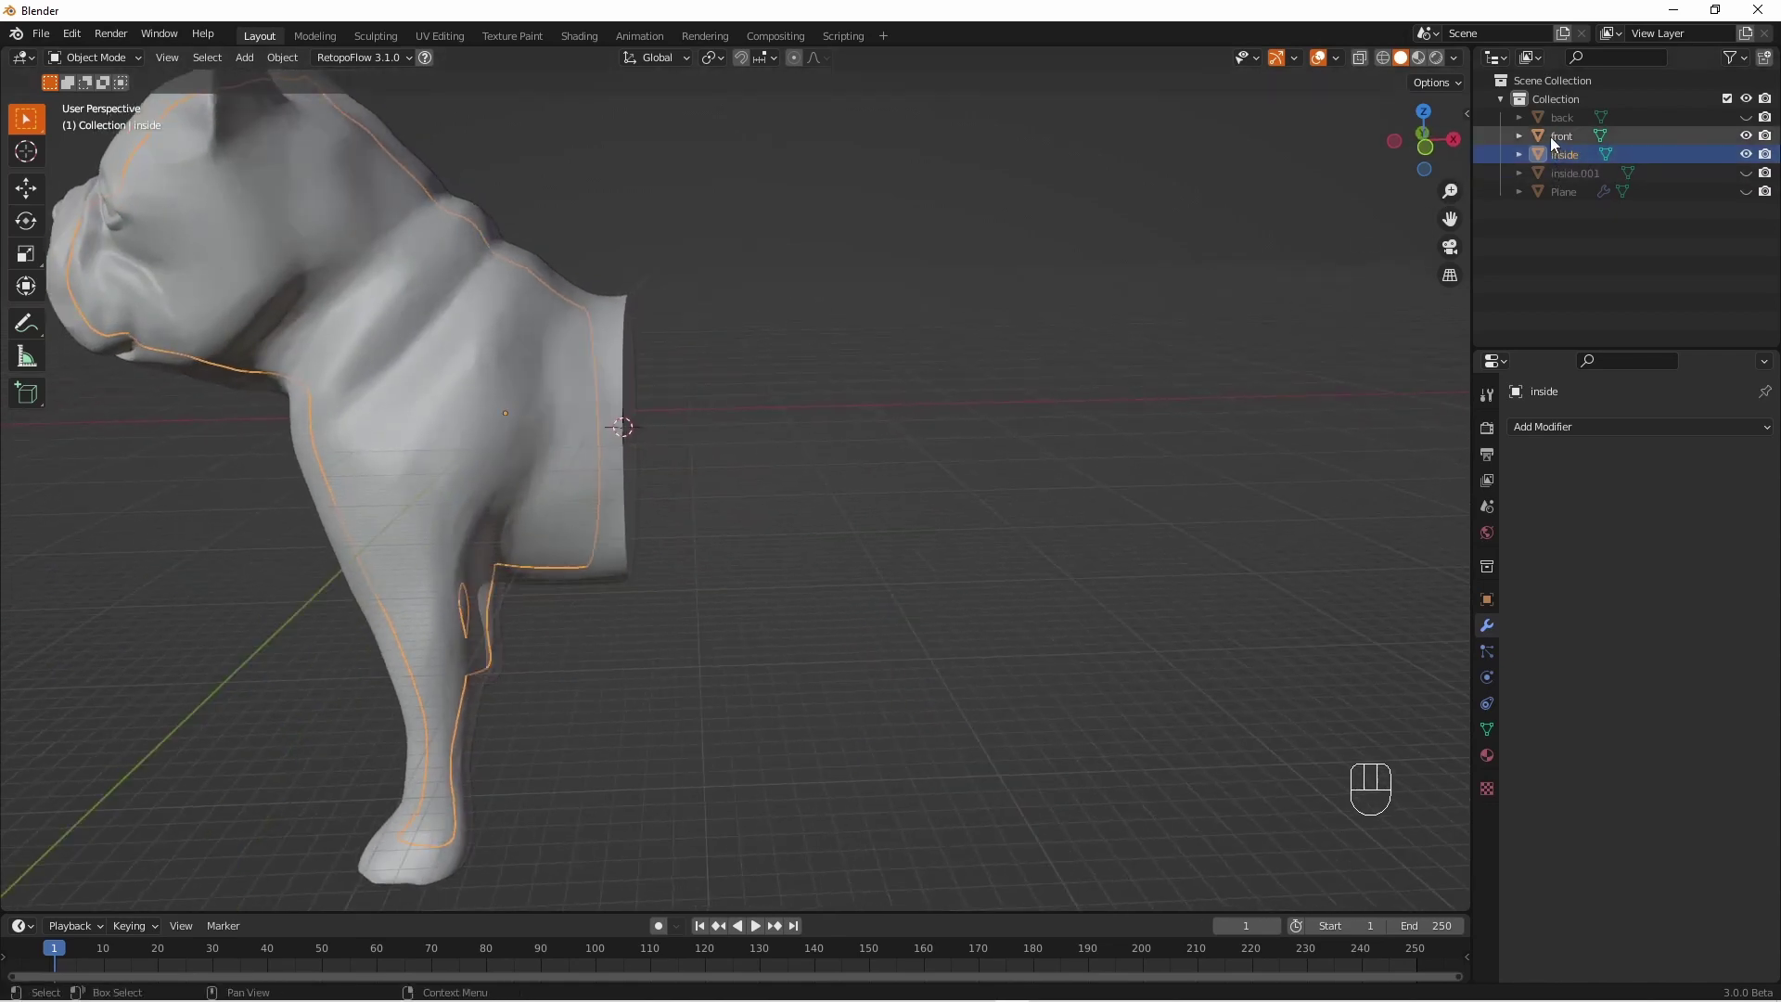
{"action": "left_click", "coordinate": [590, 321], "text": "shift"}
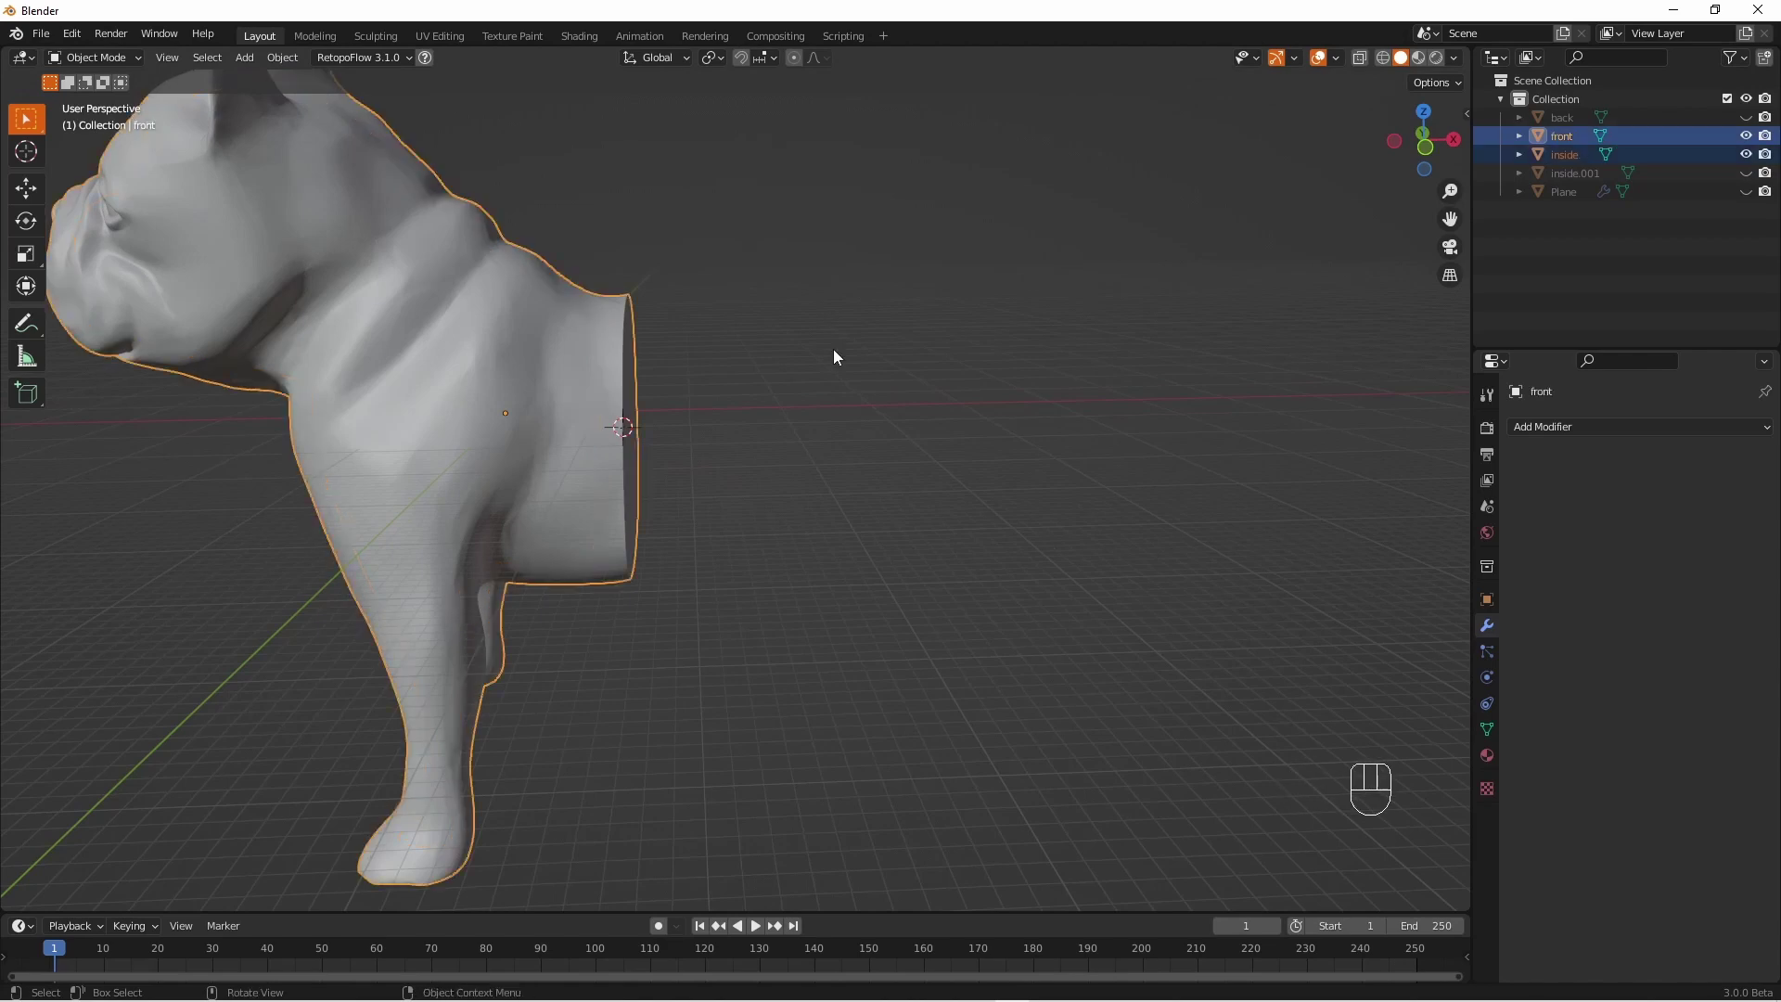
{"action": "key", "text": "ctrl+j"}
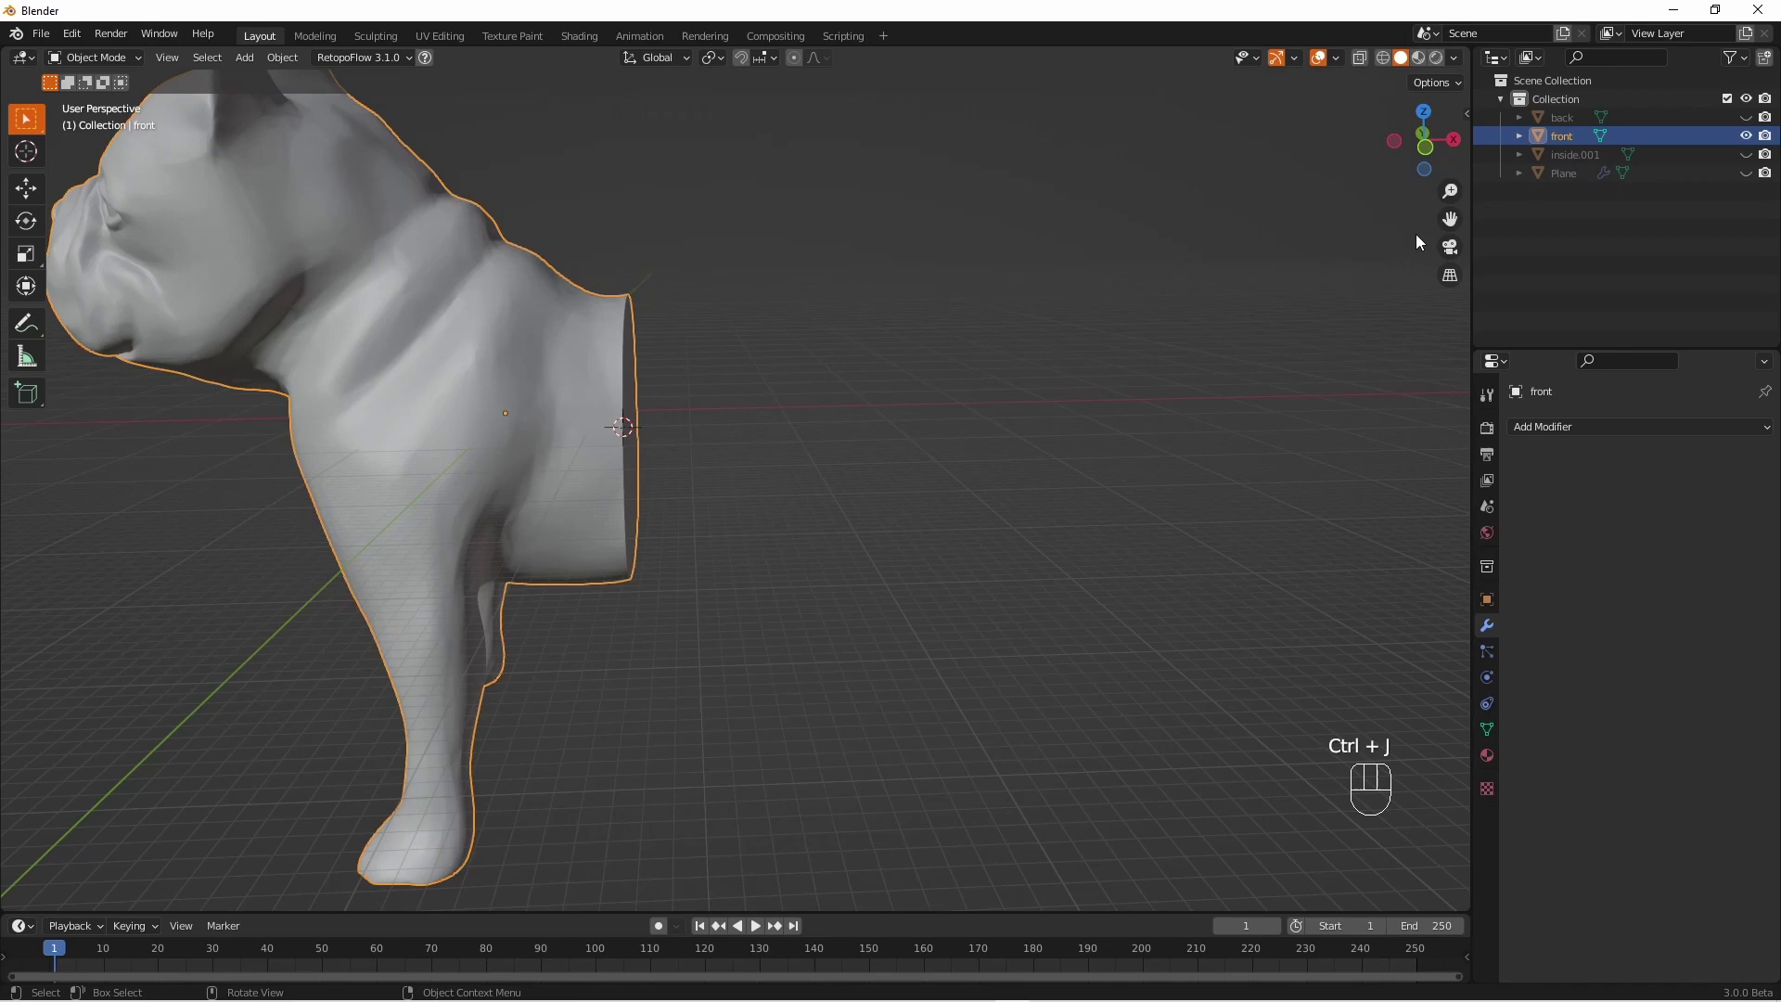
{"action": "left_click", "coordinate": [1746, 154]}
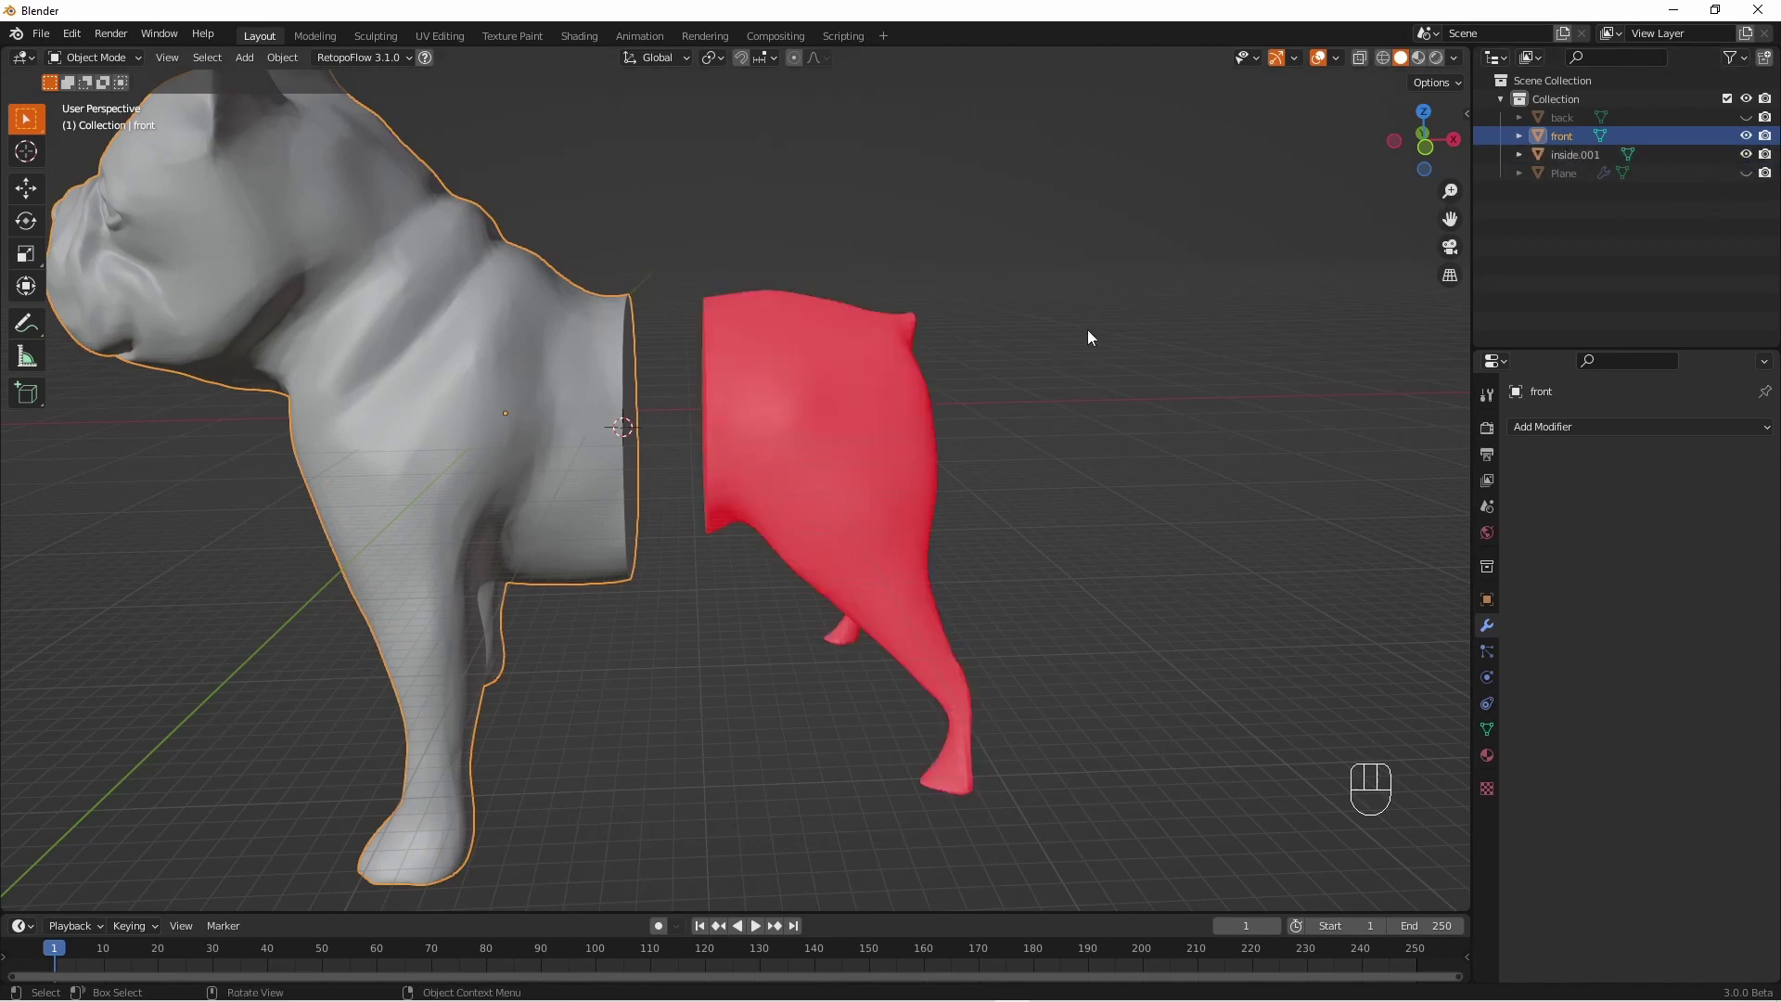
Select inside.001, unhide back, and join it into the back half with Ctrl+J
{"action": "left_click", "coordinate": [896, 382]}
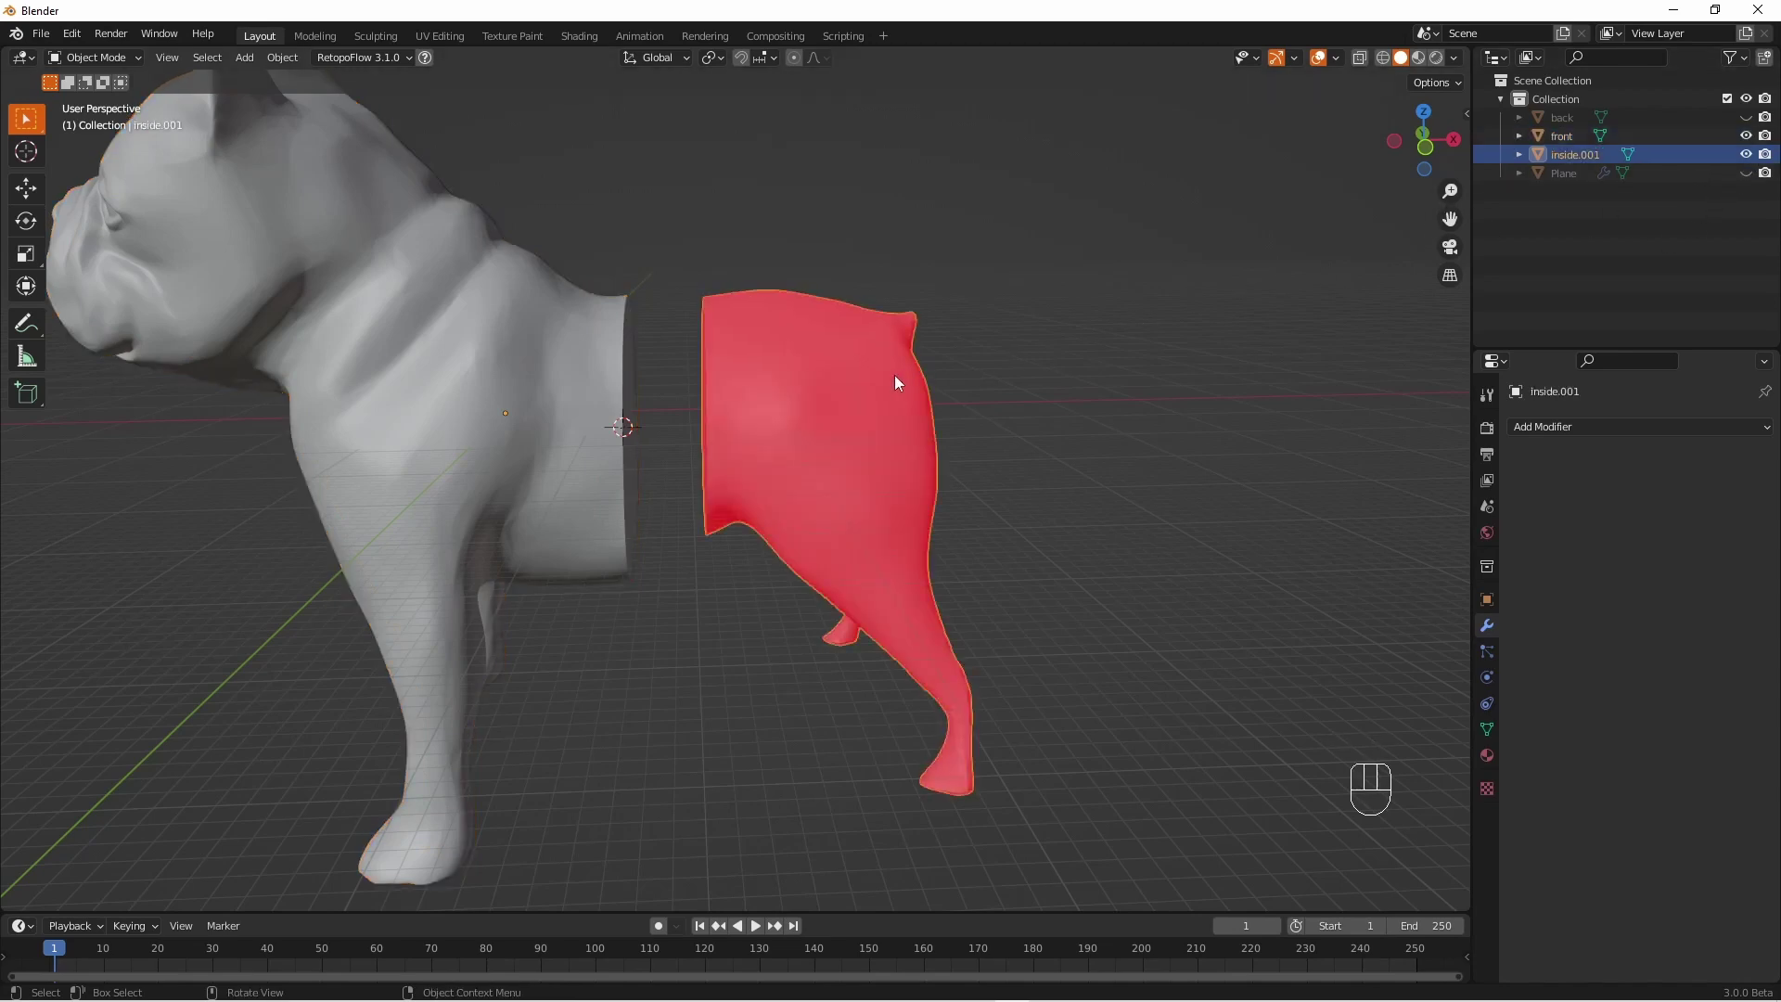
{"action": "left_click", "coordinate": [1747, 118]}
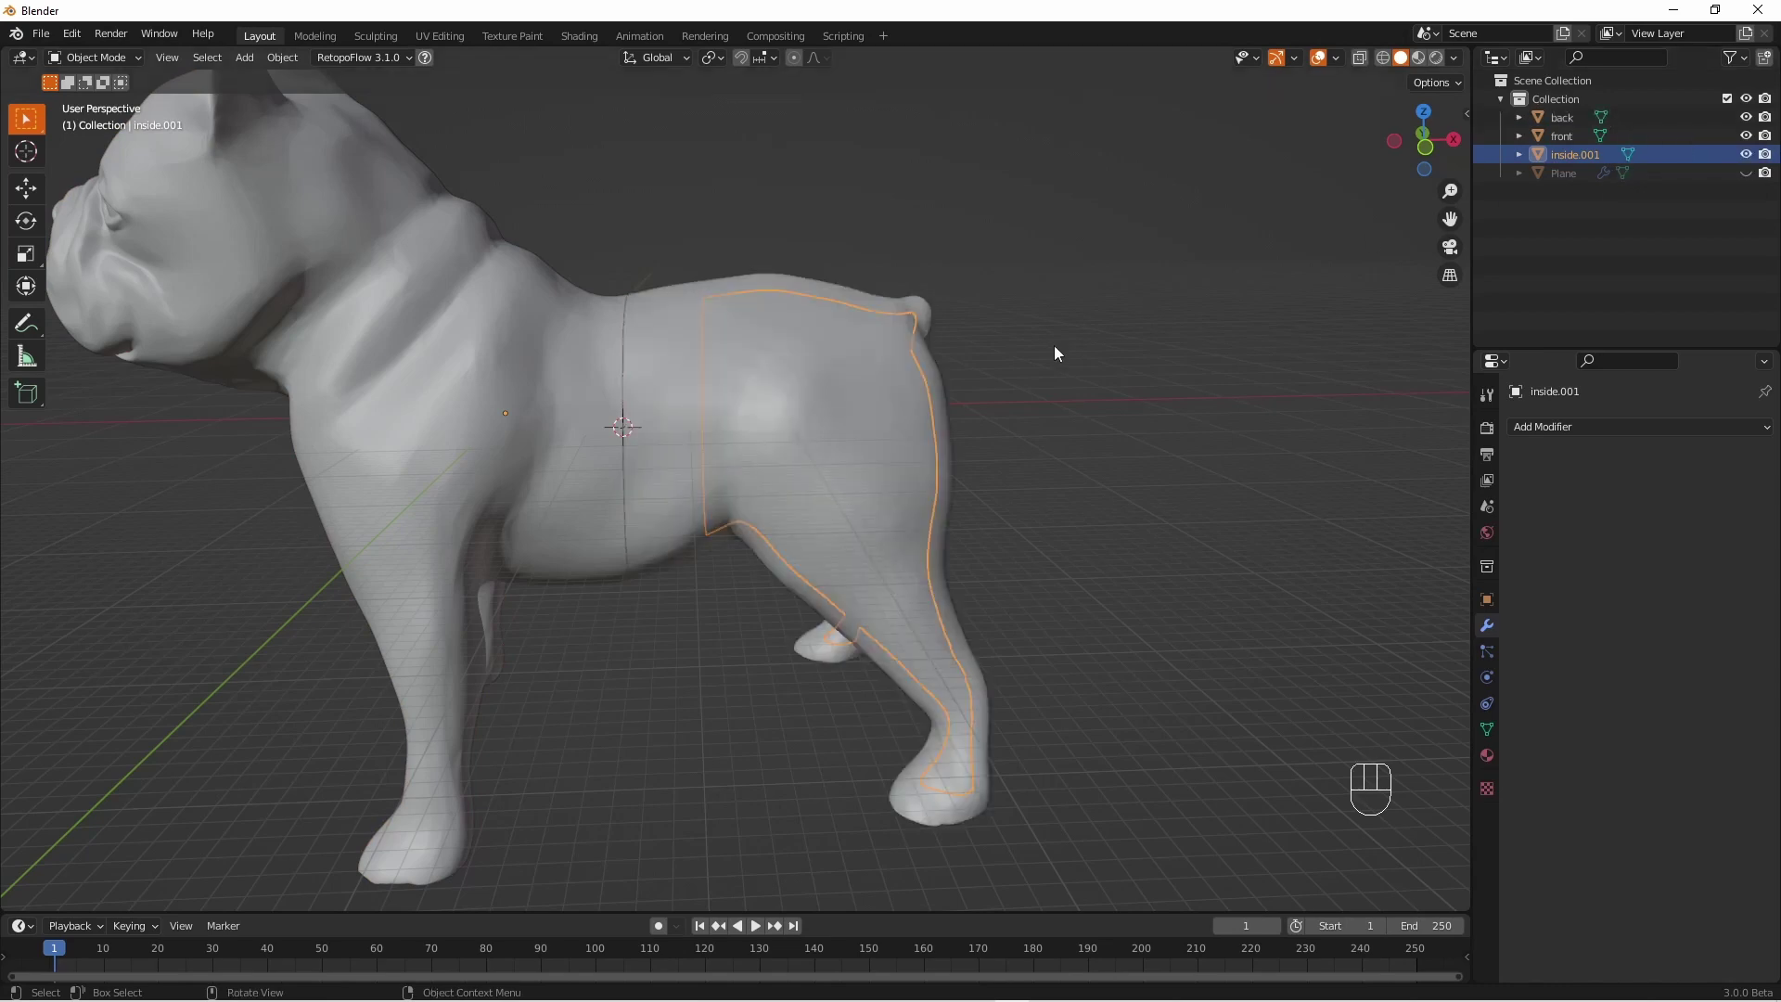
{"action": "left_click", "coordinate": [650, 356], "text": "shift"}
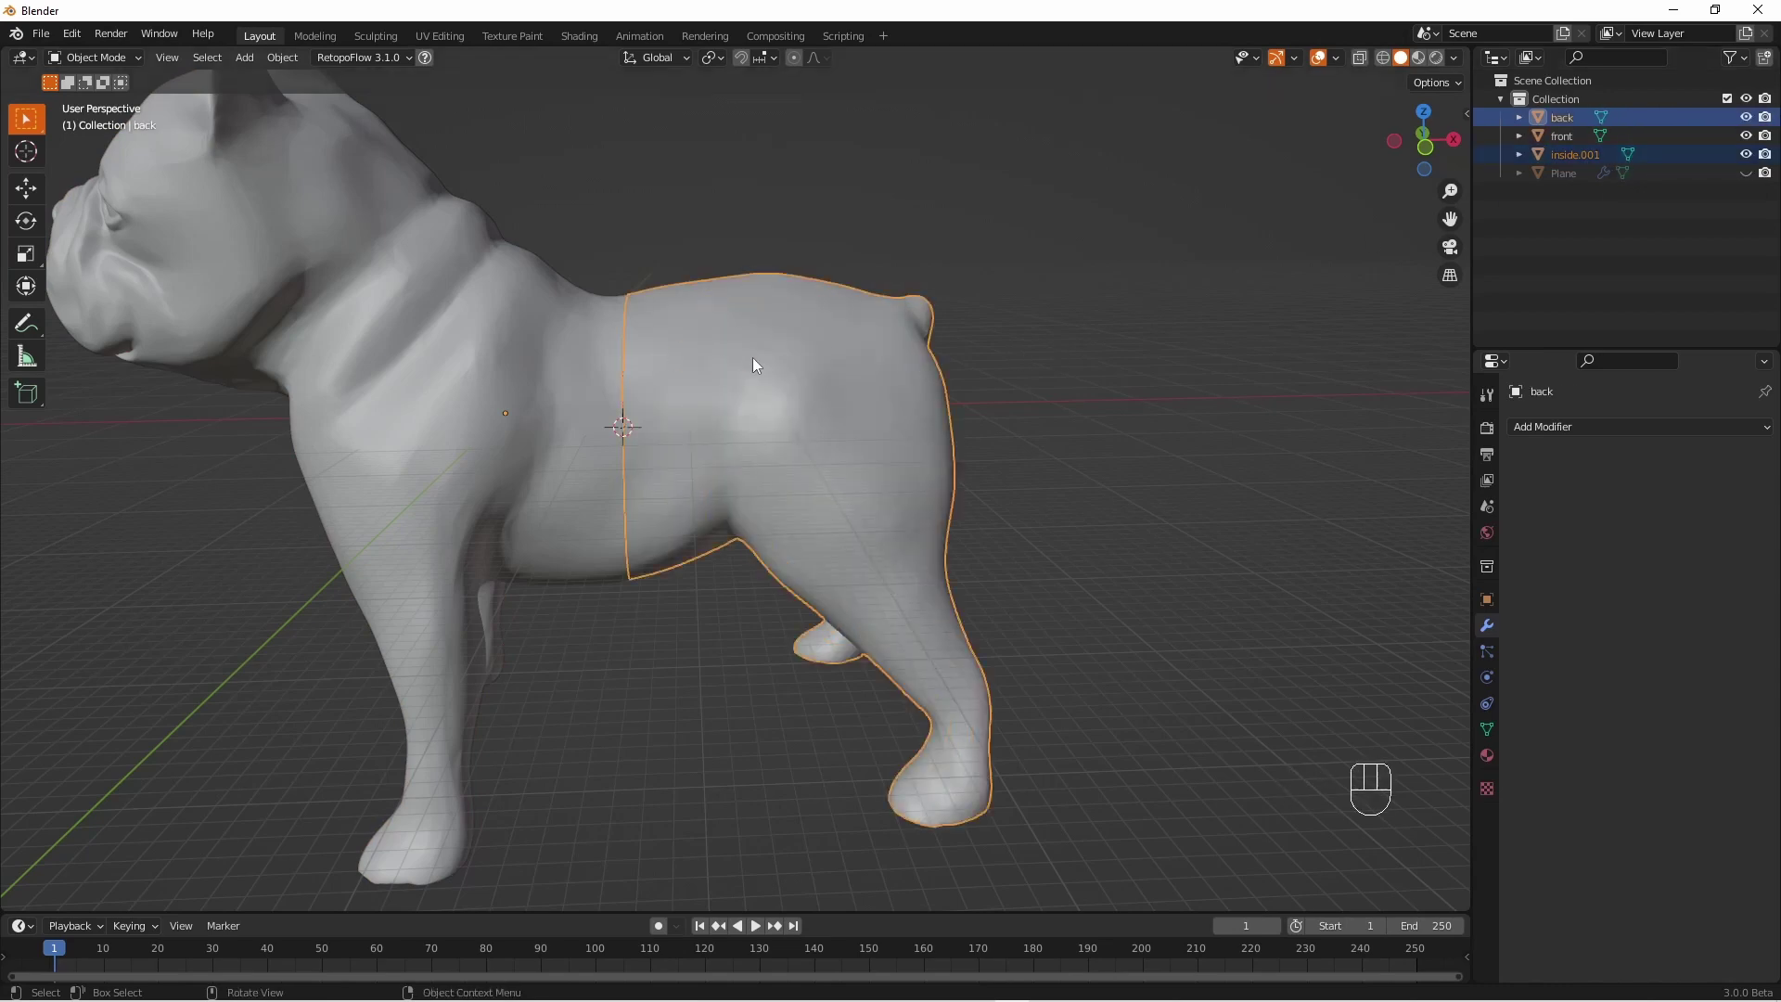
{"action": "key", "text": "ctrl+j"}
Test-move the back half with G, cancel the move, and switch the viewport to X-ray
{"action": "key", "text": "g"}
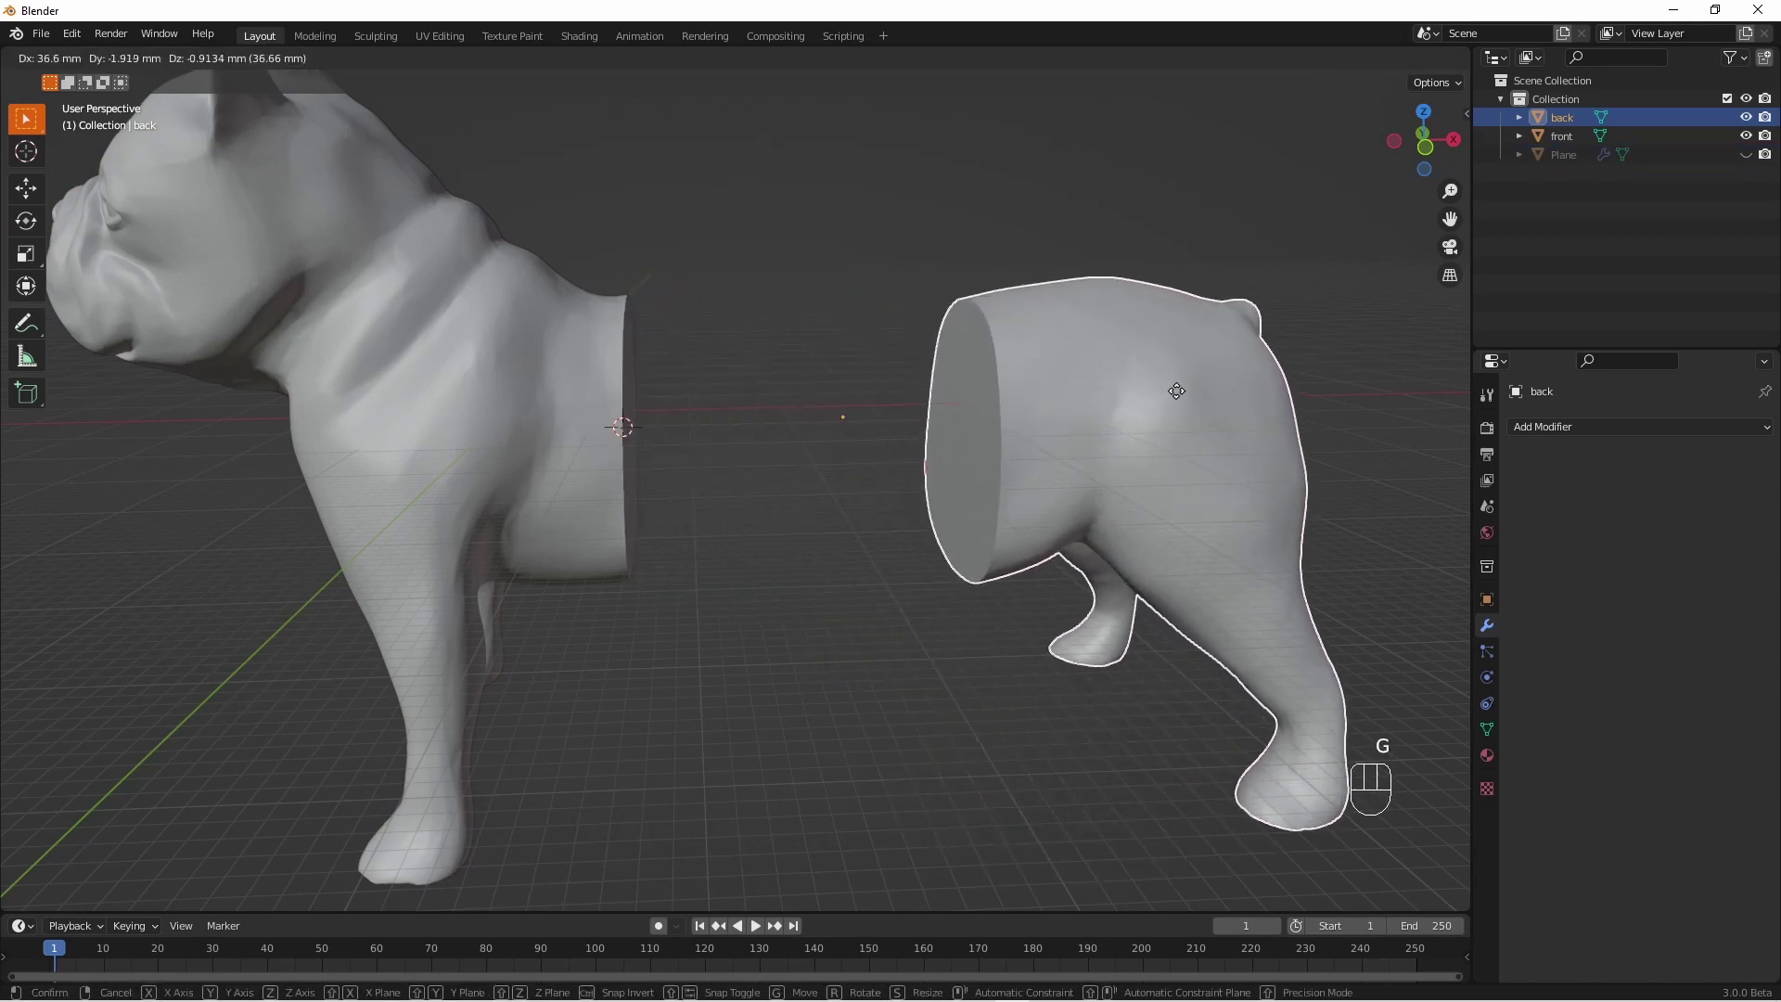
{"action": "right_click", "coordinate": [1178, 399]}
{"action": "left_click", "coordinate": [1359, 57]}
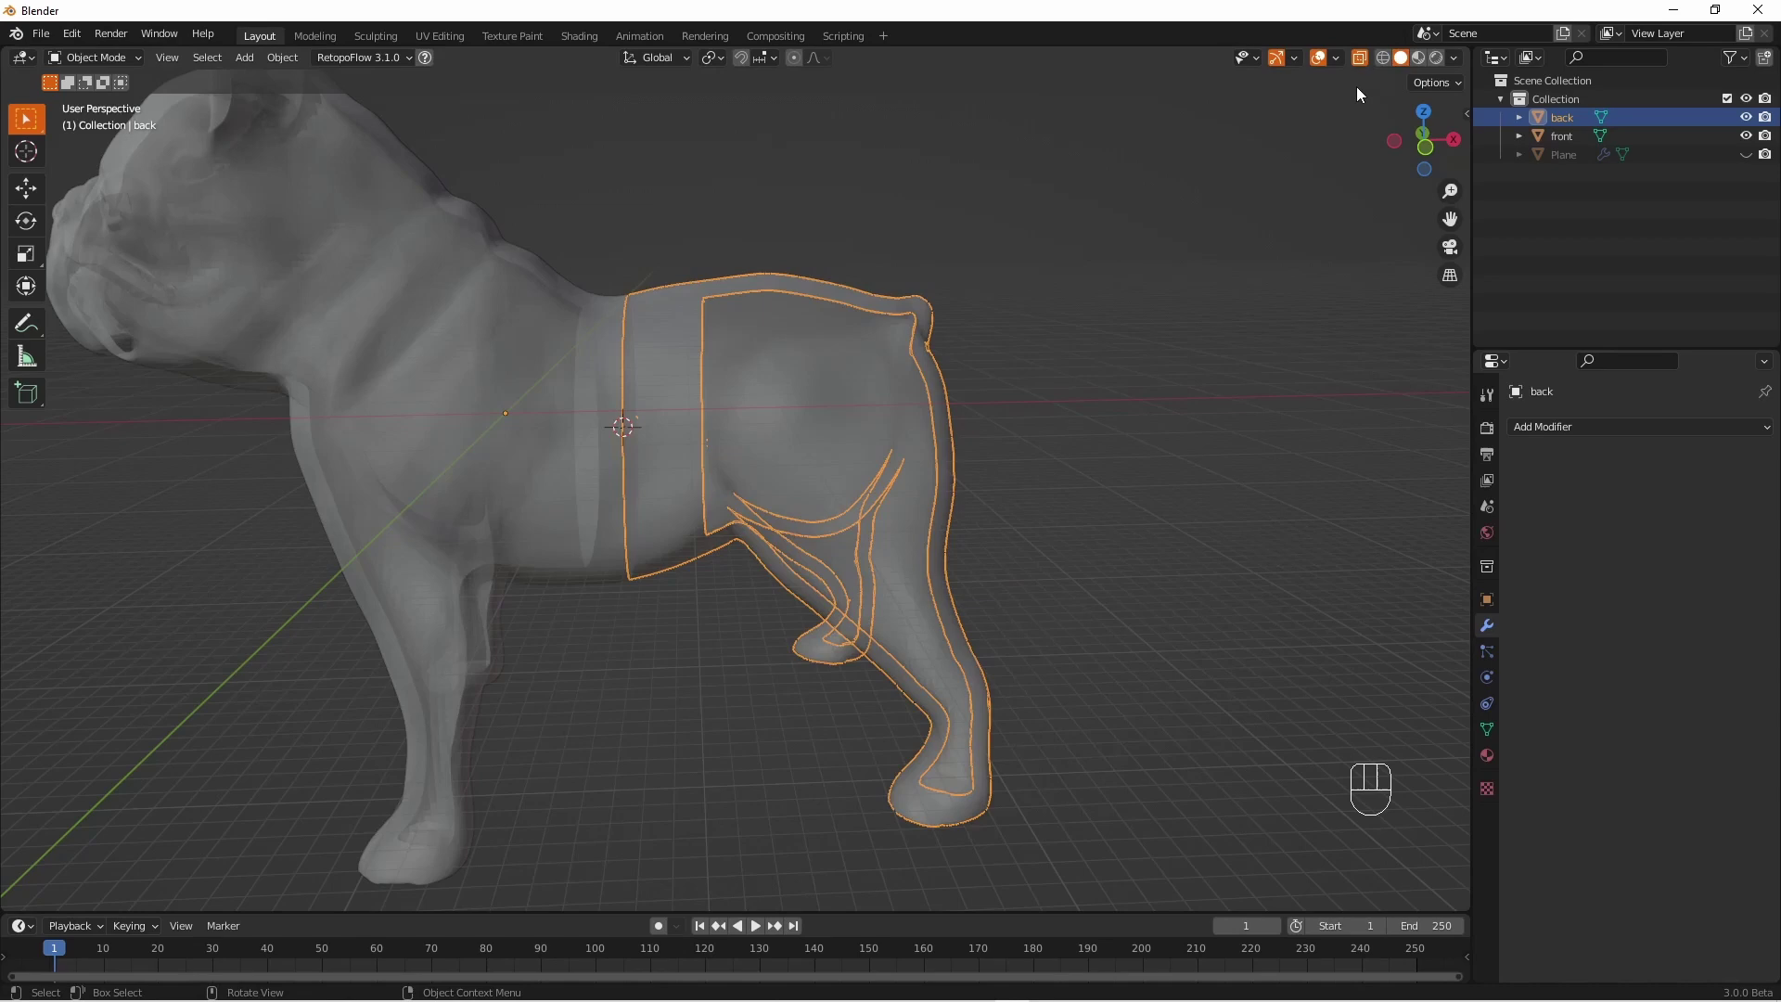
Select each joined half in turn to inspect the see-through inner walls, then deselect everything
{"action": "middle_click_drag", "start_coordinate": [1016, 397], "coordinate": [928, 404]}
{"action": "left_click", "coordinate": [499, 401]}
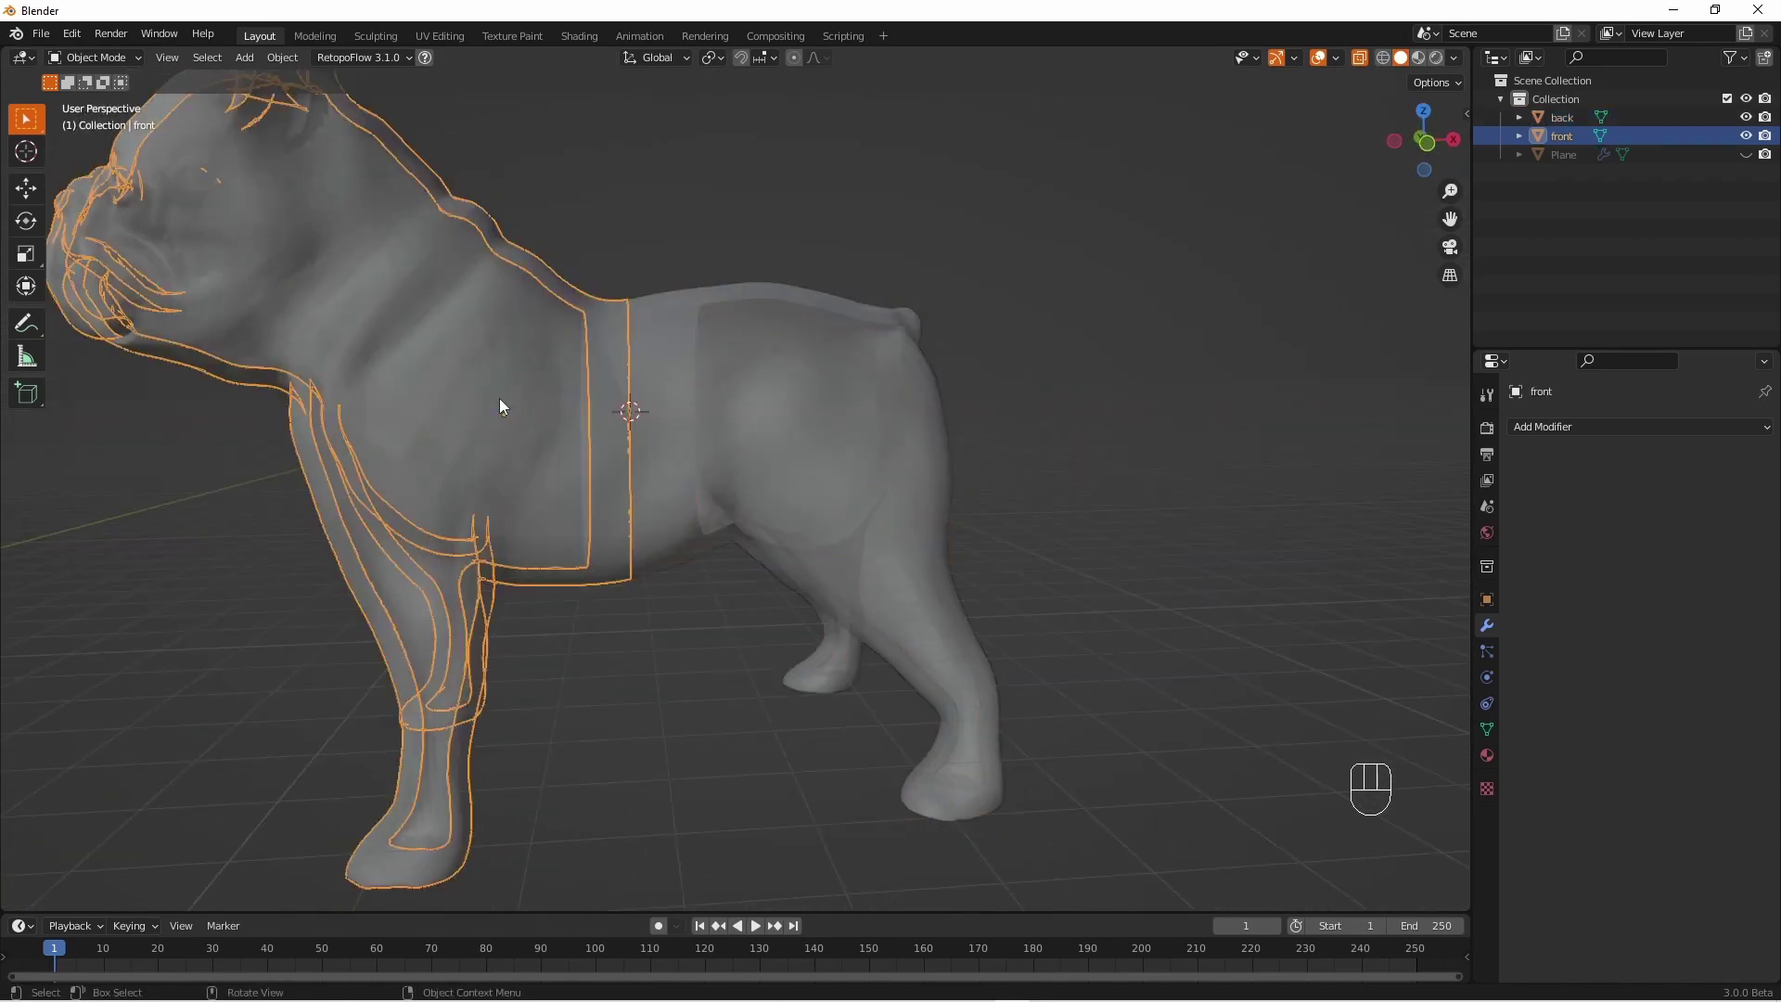
{"action": "left_click", "coordinate": [803, 407]}
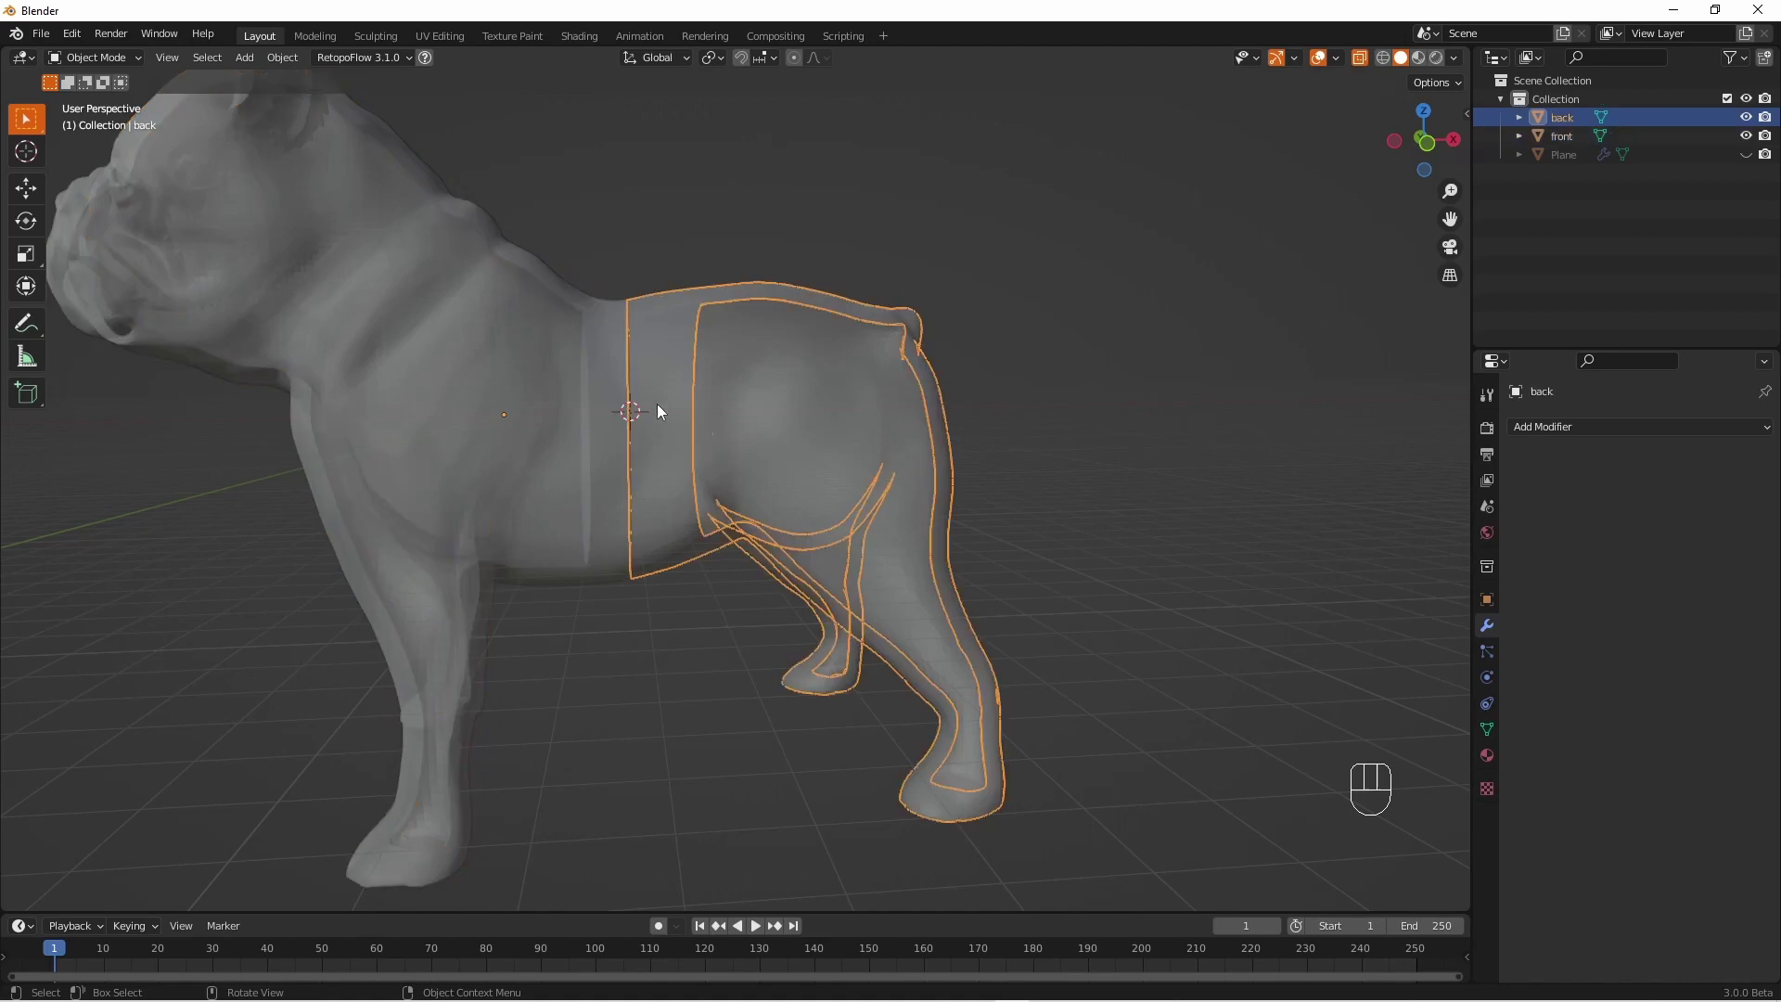
{"action": "left_click", "coordinate": [499, 408]}
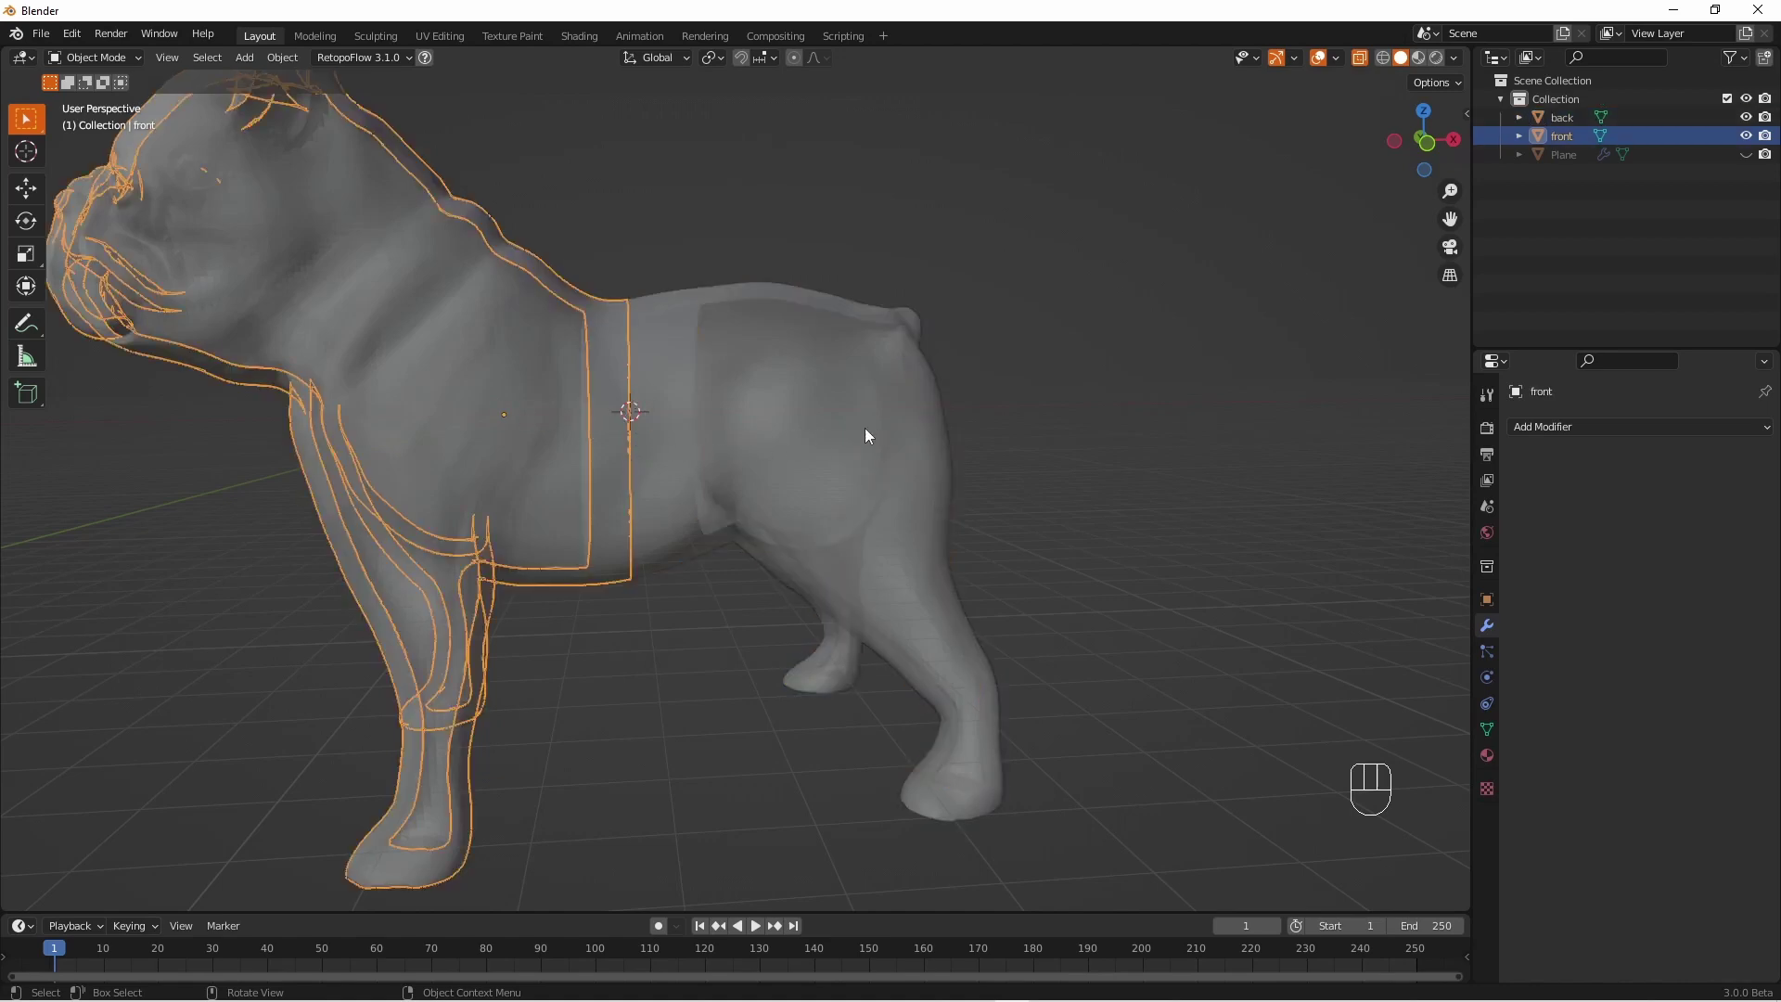
{"action": "left_click", "coordinate": [1124, 452]}
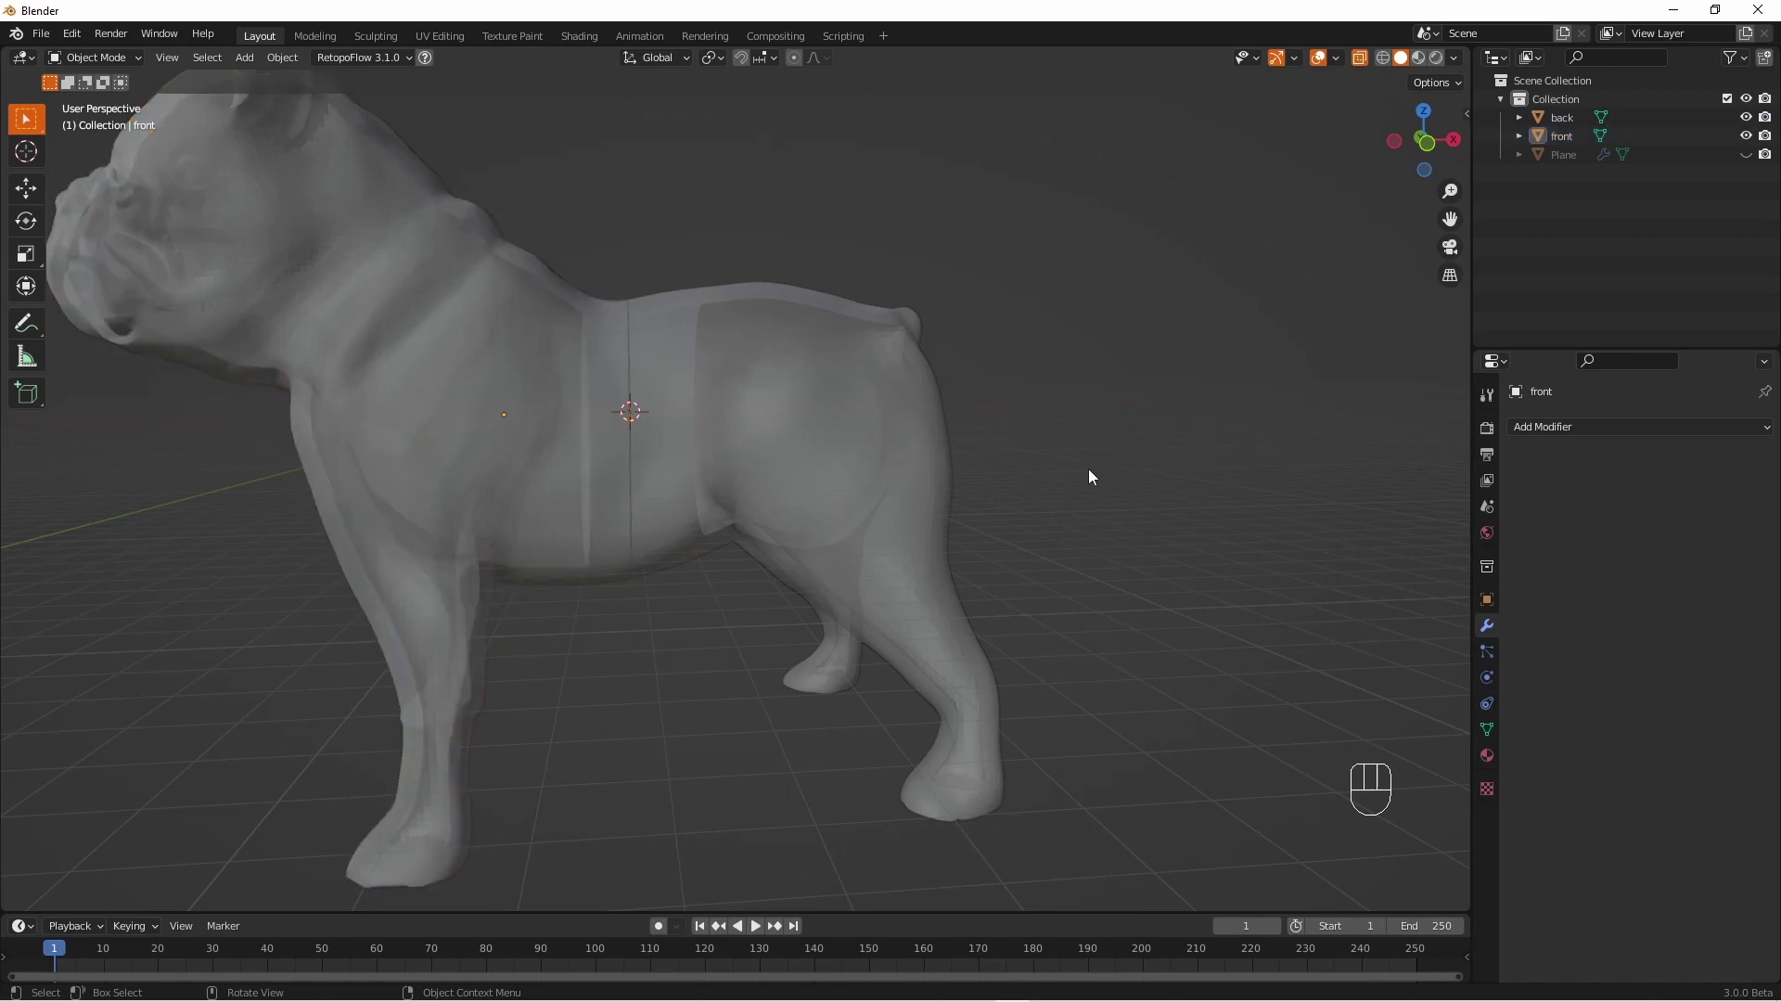